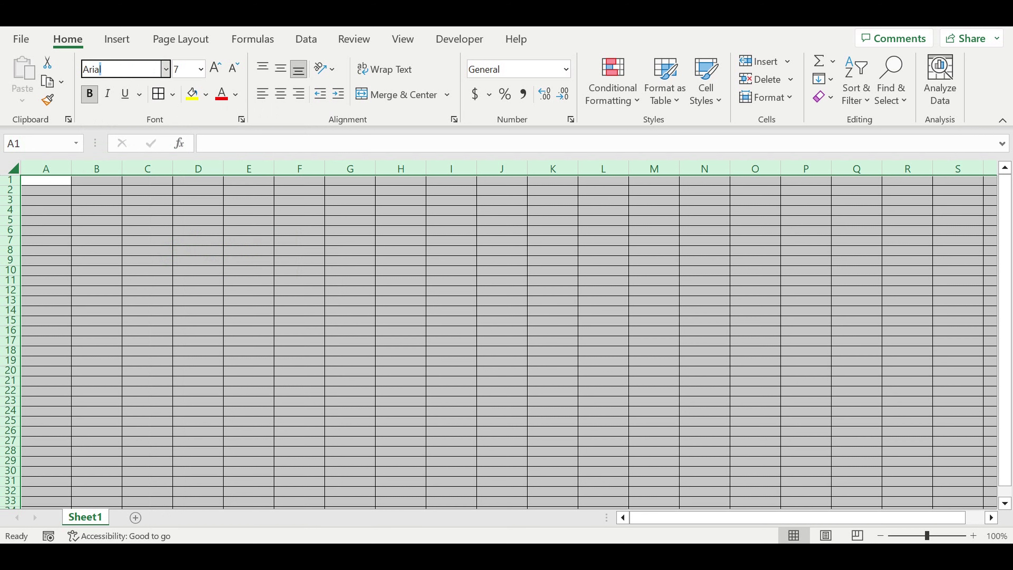
Apply the Arial font to all cells and format them as Number with 0 decimals, thousands separator and red parenthesised negatives
key(Return)
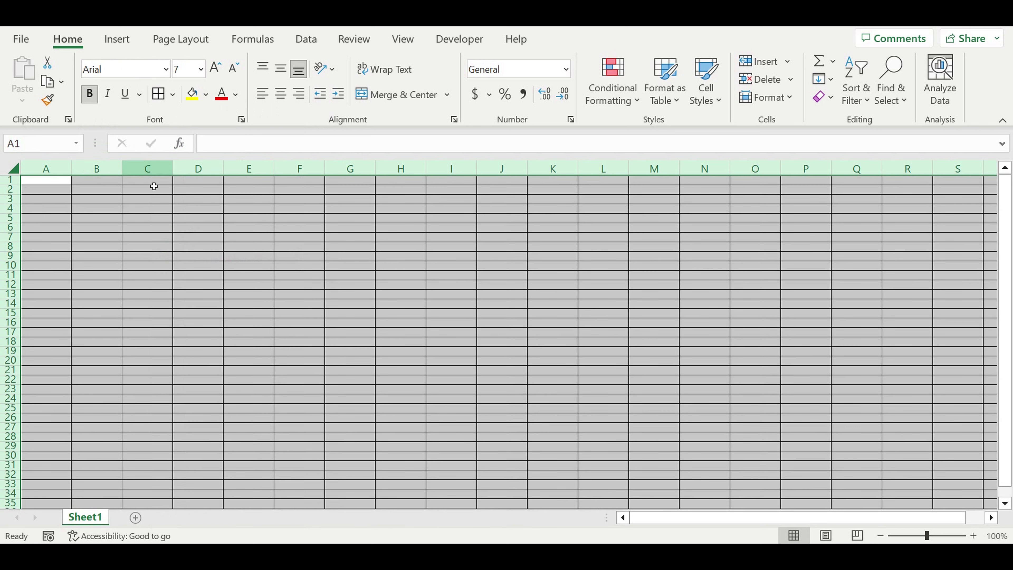
right_click(114, 233)
click(180, 461)
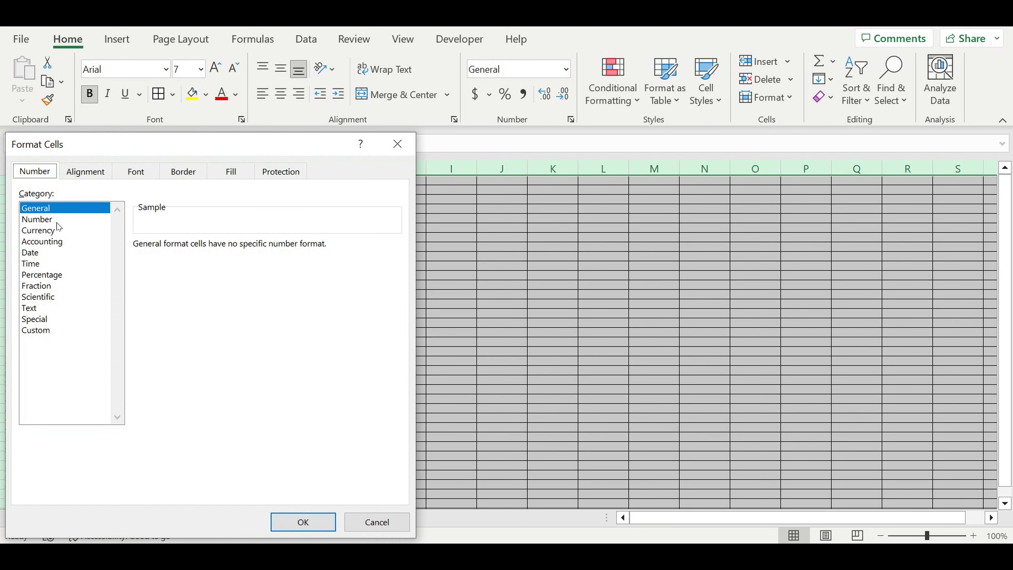
click(60, 219)
click(239, 249)
click(239, 249)
click(143, 266)
click(148, 332)
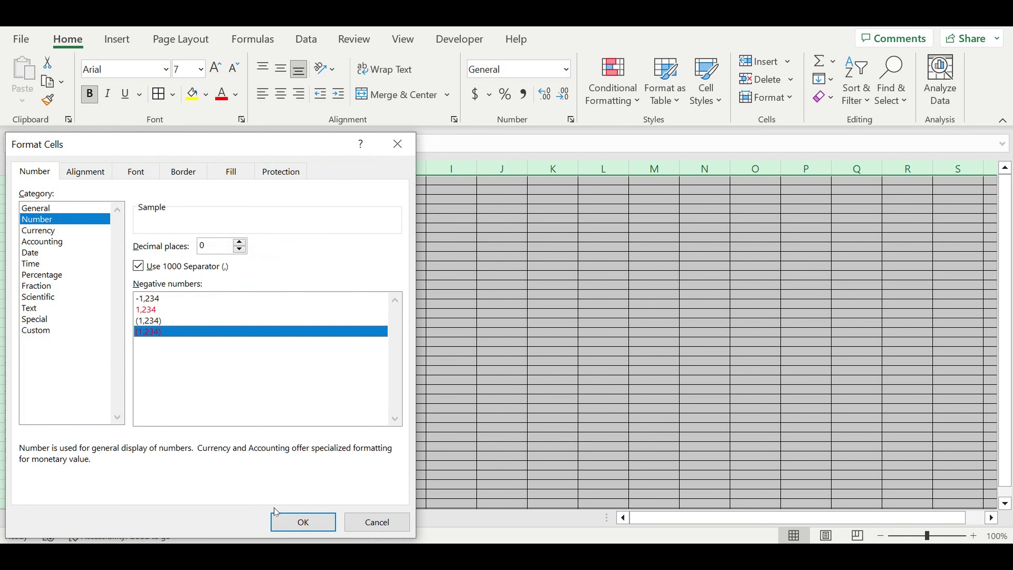
click(303, 522)
click(335, 350)
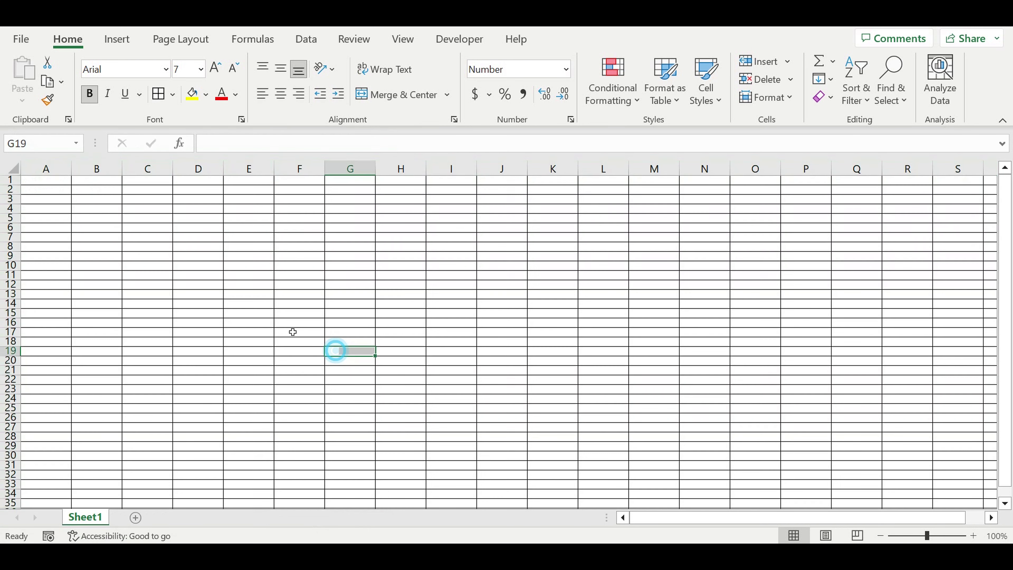
Freeze the worksheet panes with column A selected, using the Freeze Panes option based on the current selection
click(42, 169)
click(403, 39)
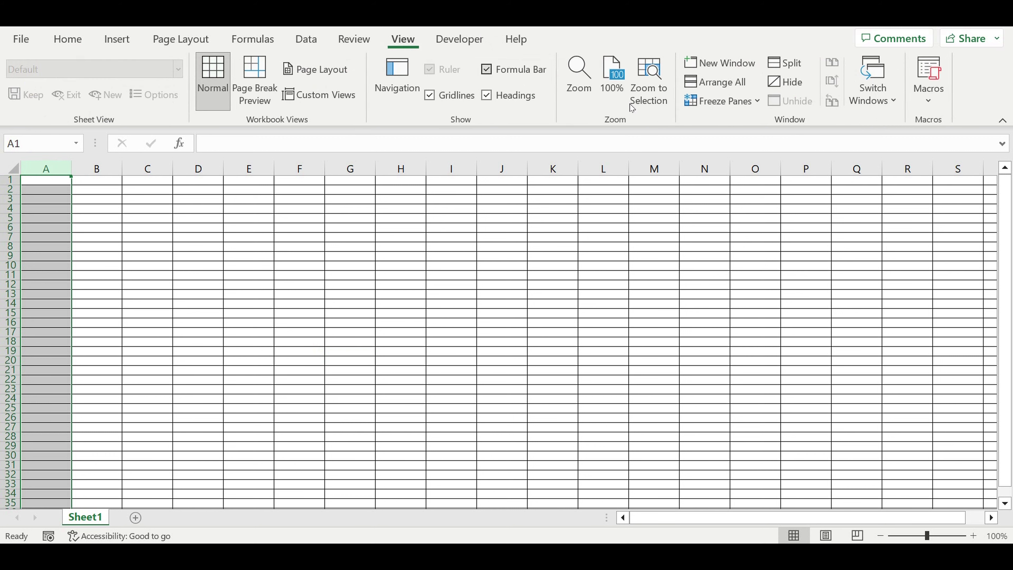
click(717, 101)
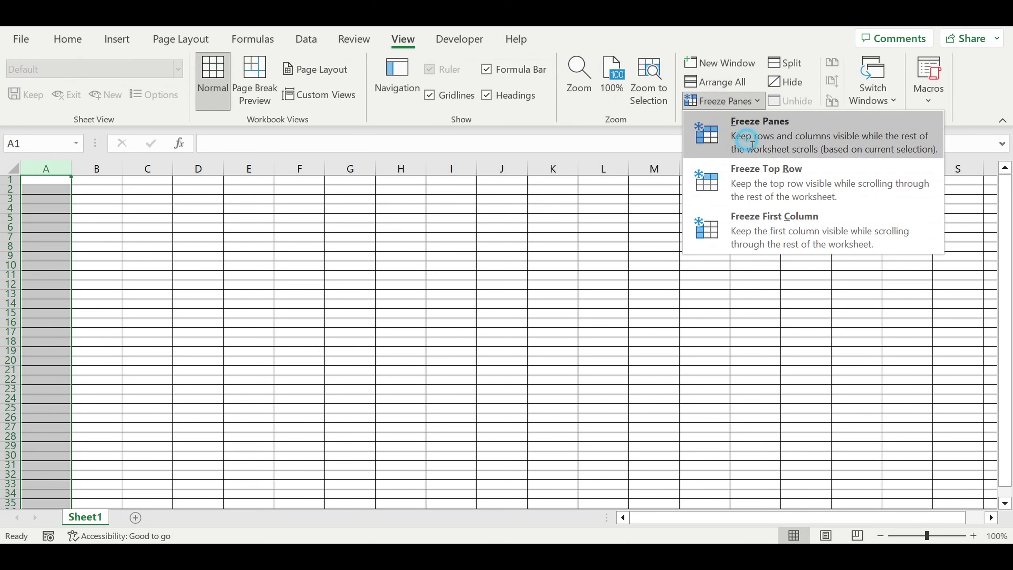
click(743, 137)
click(384, 307)
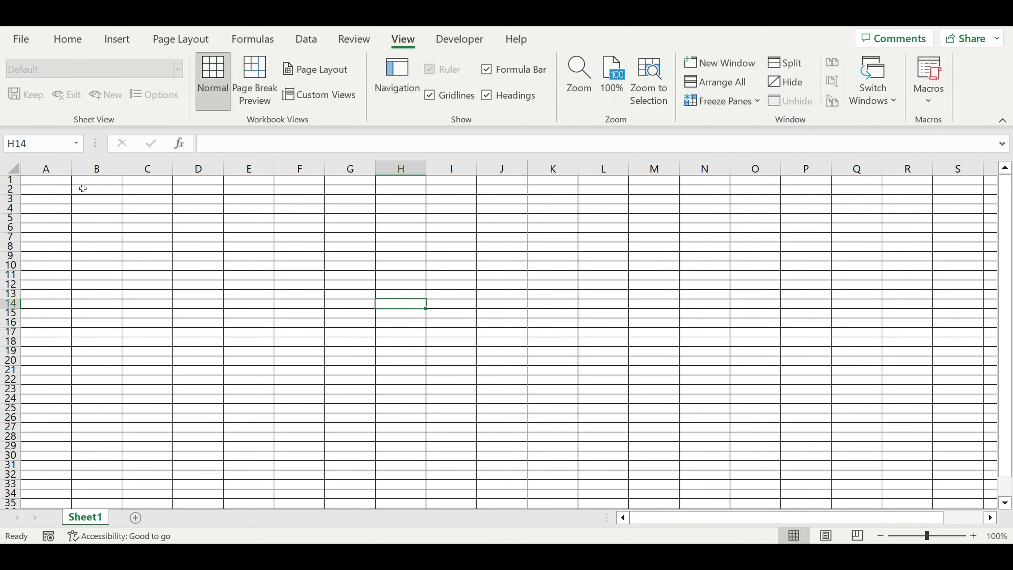
Enter January in A1 and fill the month names down to December in A12
click(60, 182)
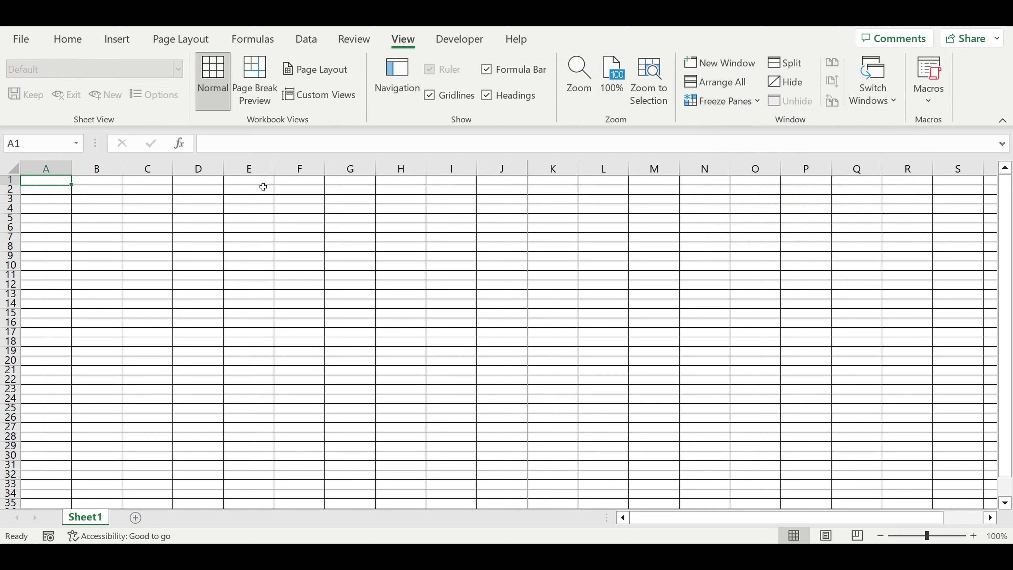
text(Janu)
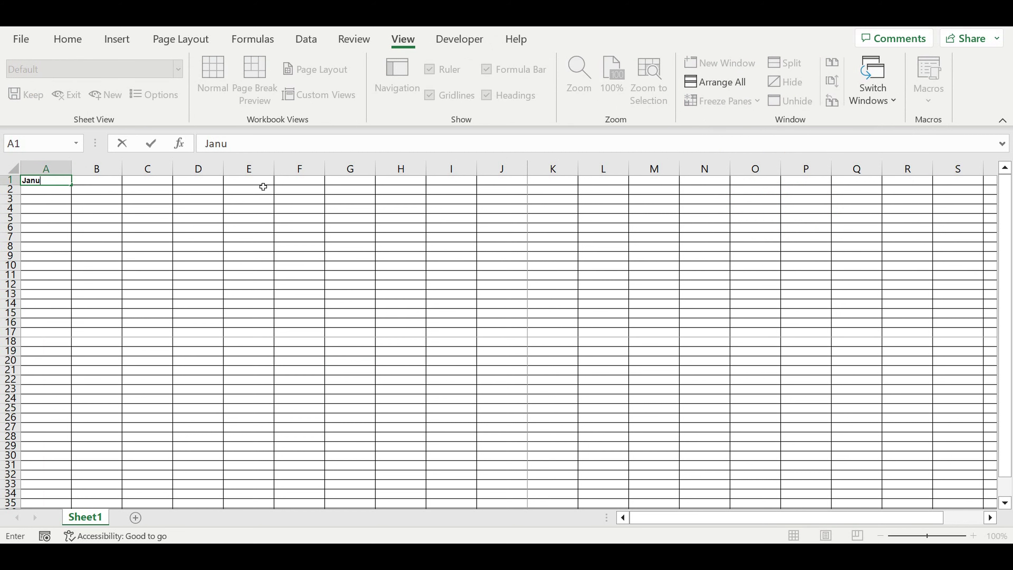
text(ary)
key(Return)
click(44, 181)
drag(71, 185, 69, 289)
drag(161, 280, 160, 280)
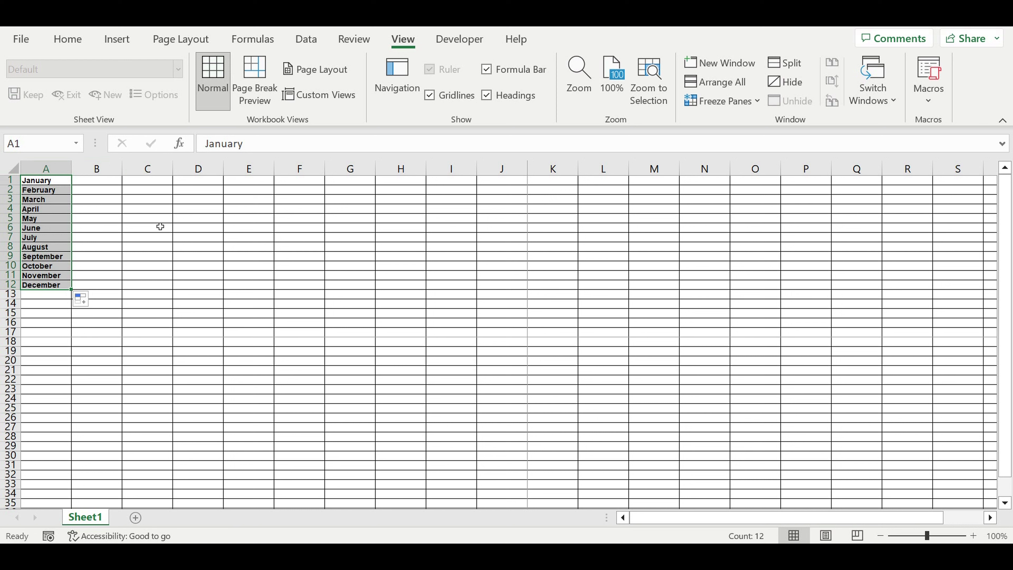
click(171, 238)
Fill the whole of row 13 with black as a divider below the months, and widen column A slightly
click(6, 297)
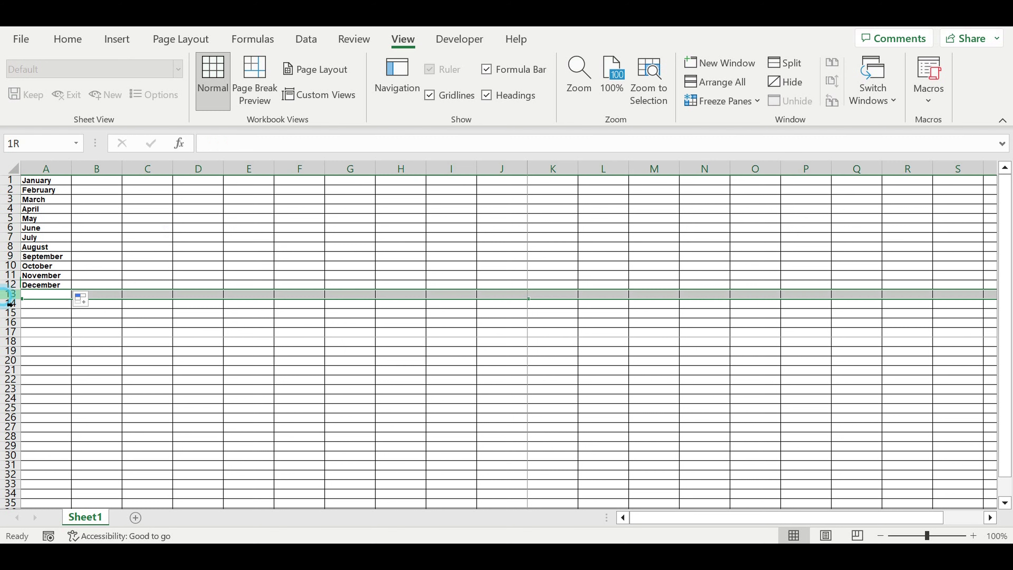
click(68, 38)
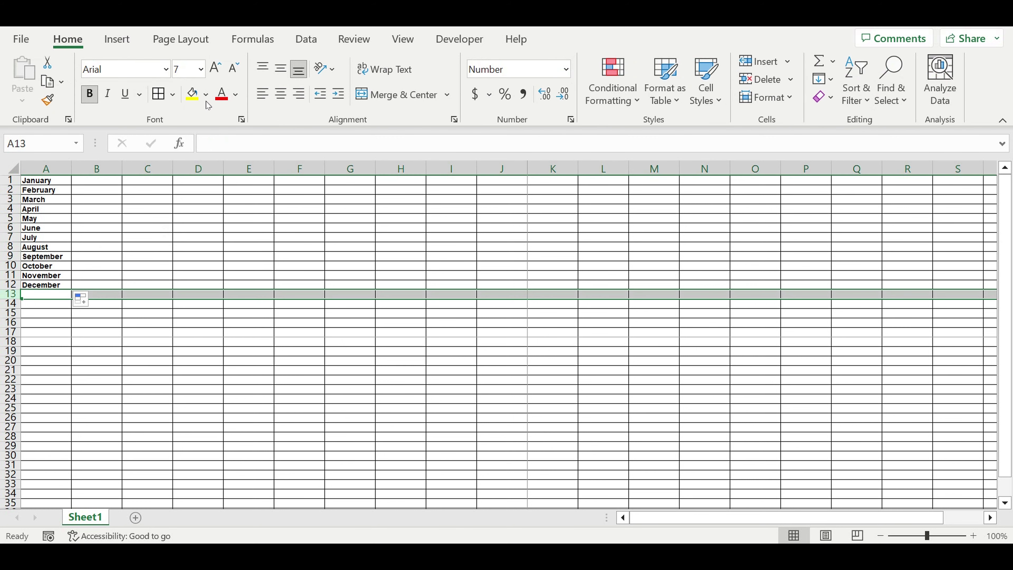
click(206, 95)
click(205, 135)
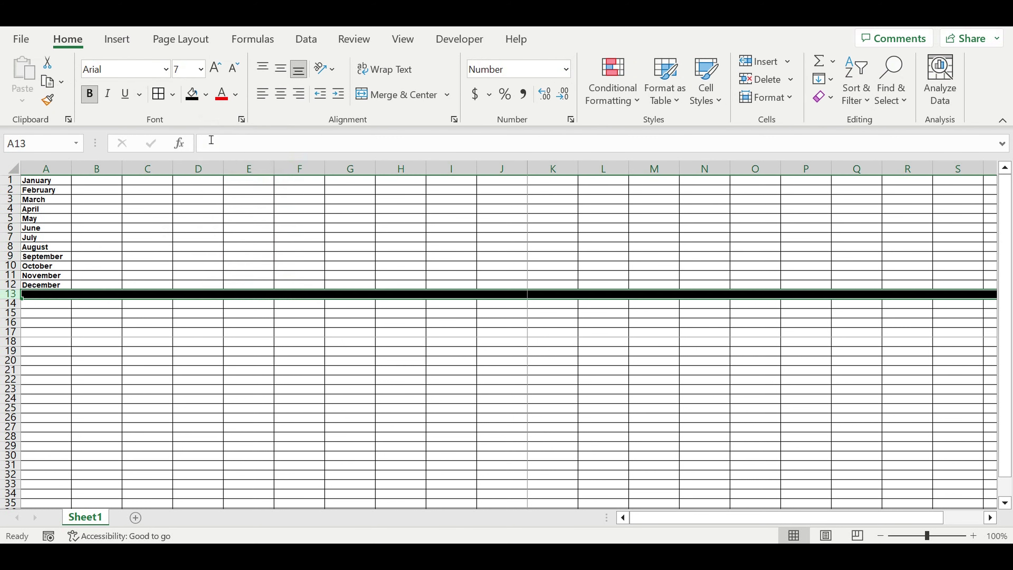
click(206, 410)
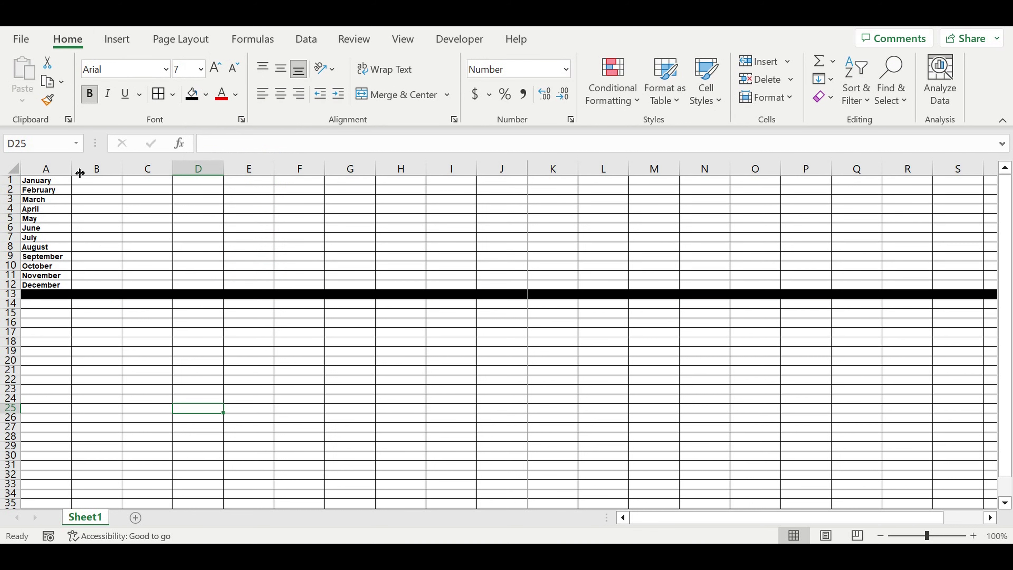
drag(80, 173, 96, 176)
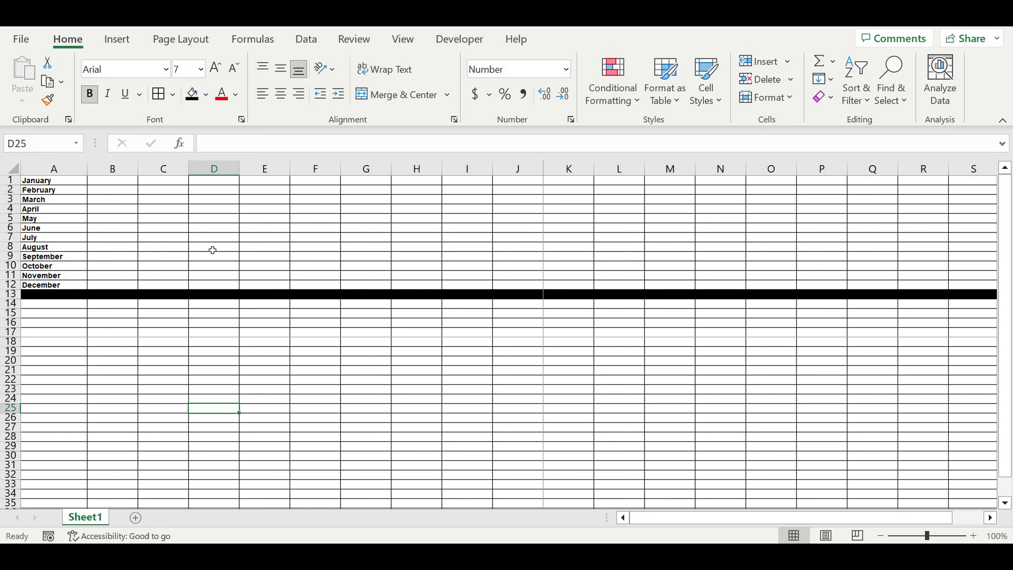
Enter "Spring-Summer Collection" in A14 and fit column A's width to its contents
click(50, 304)
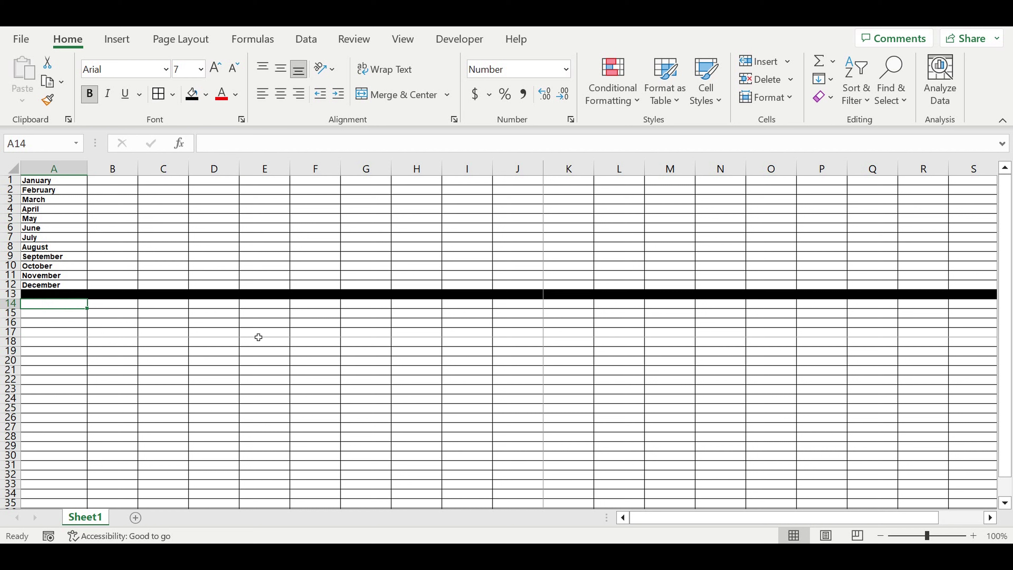
text(Spring)
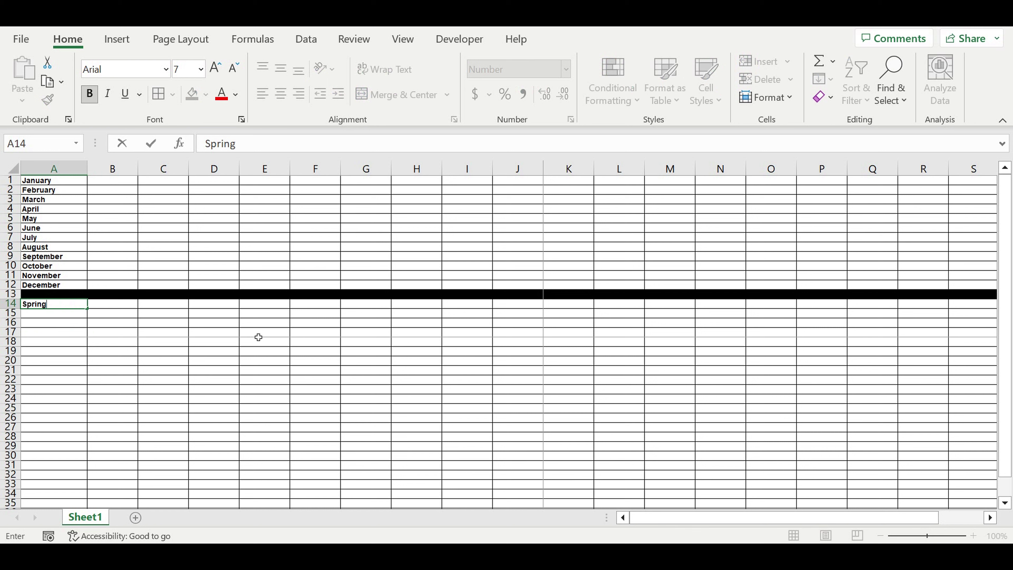
text(-Summer Coll)
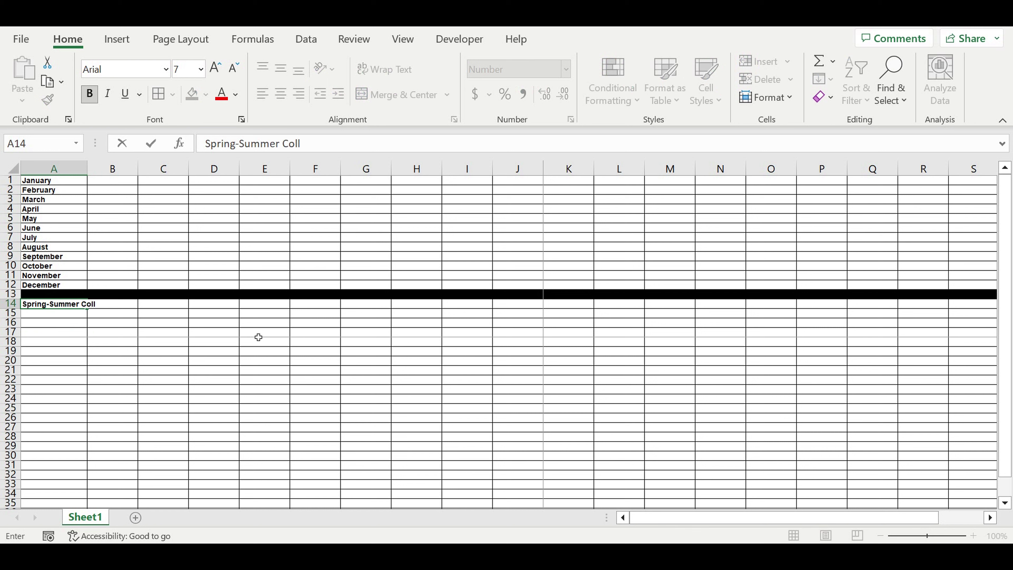
text(ection)
key(Return)
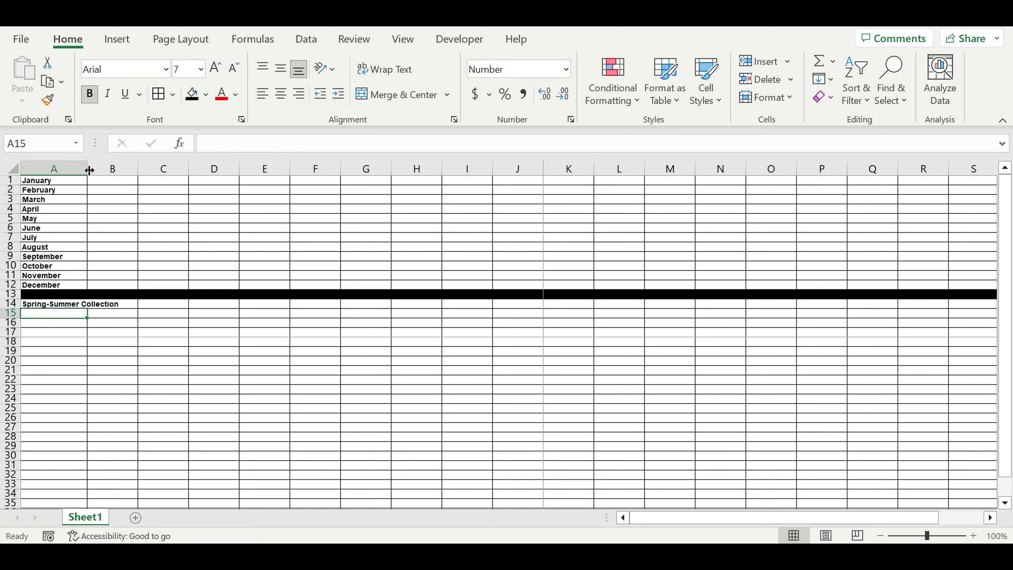
double_click(90, 170)
Highlight the Spring-Summer Collection heading in A14 with a standard yellow fill
click(114, 304)
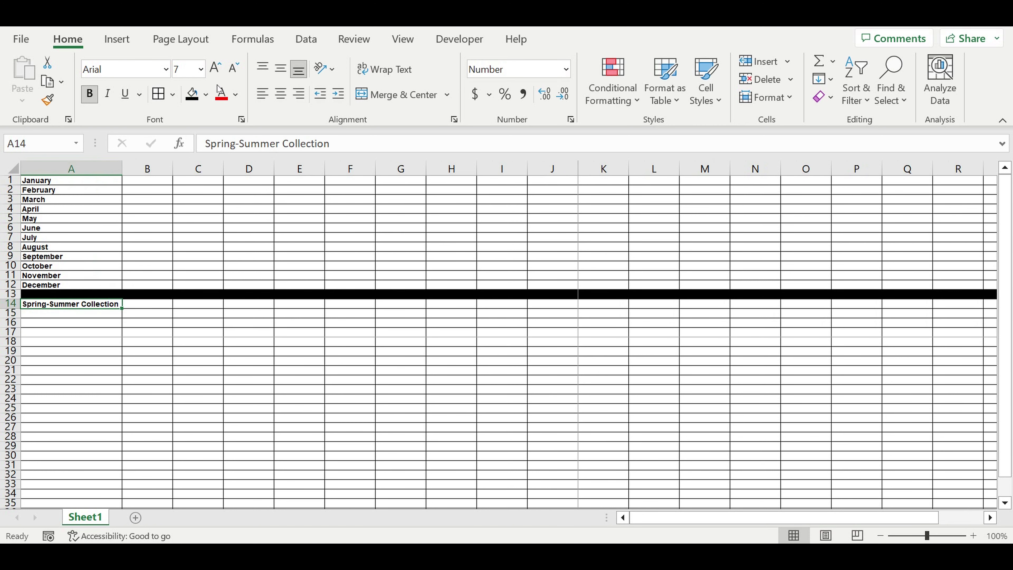
click(206, 95)
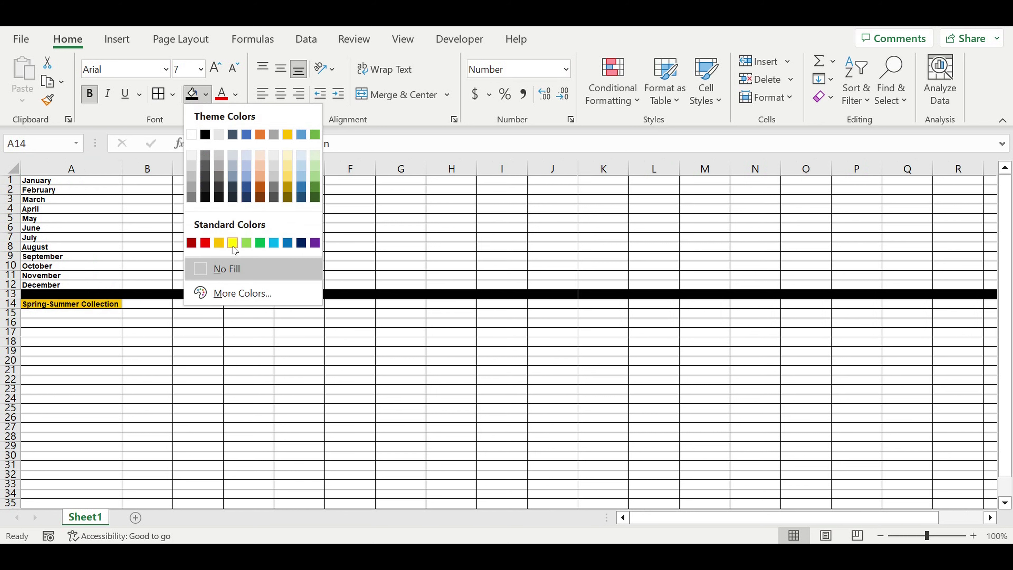
click(233, 243)
click(184, 344)
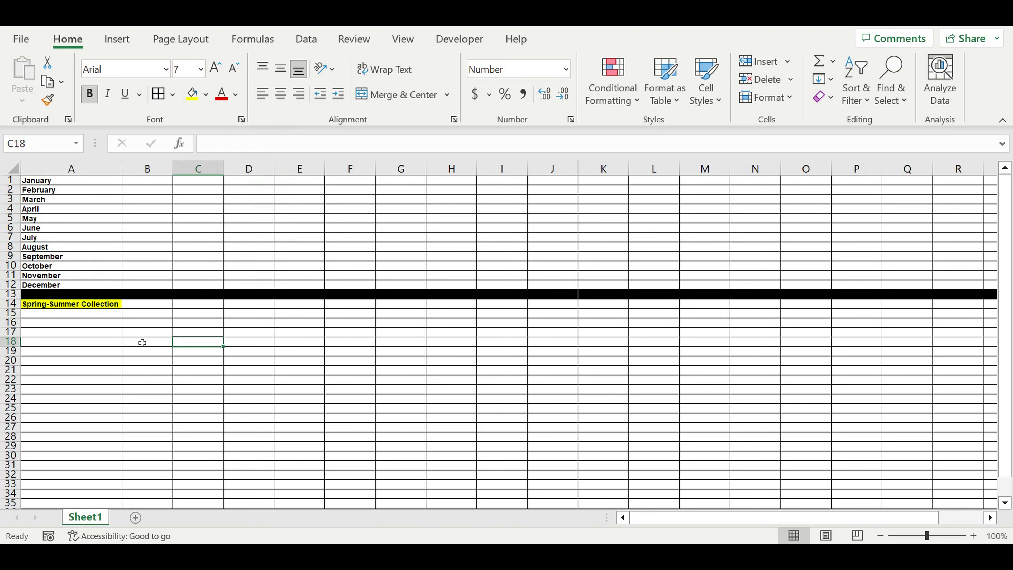
Enter the label "Start seling" in A15, below the Spring-Summer Collection heading
click(69, 314)
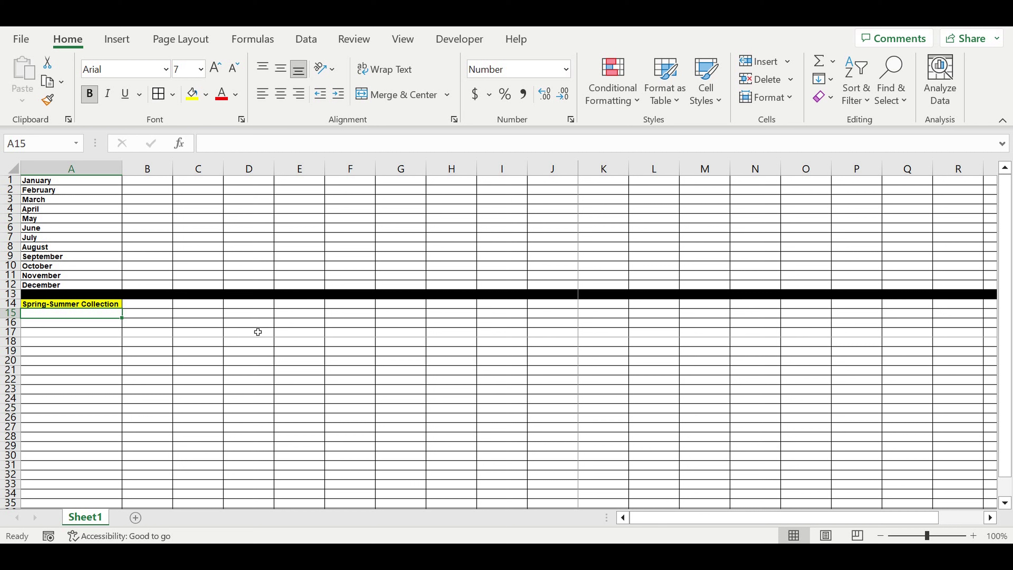
text(St)
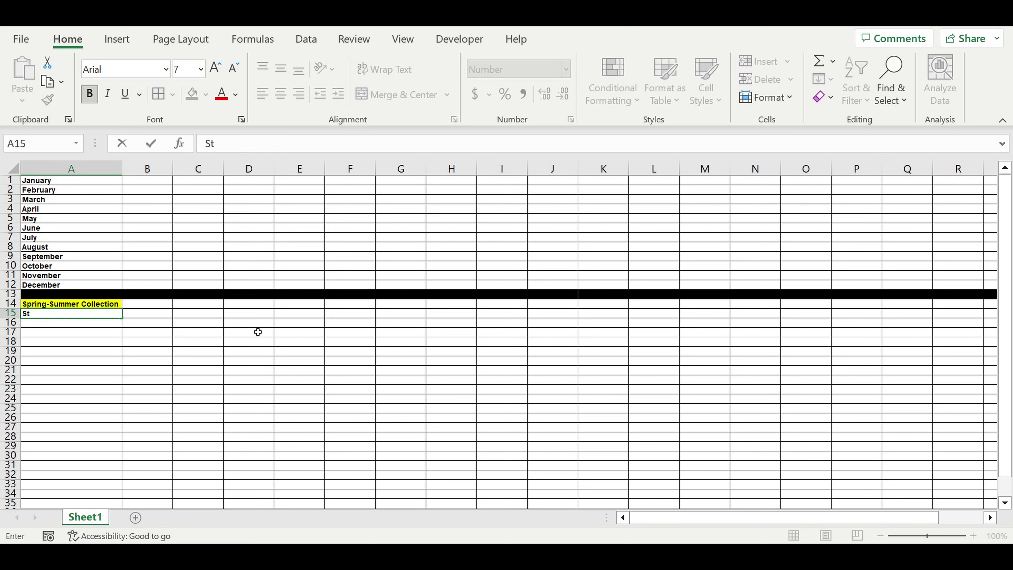
text(art to)
text(elin)
text(g)
key(Return)
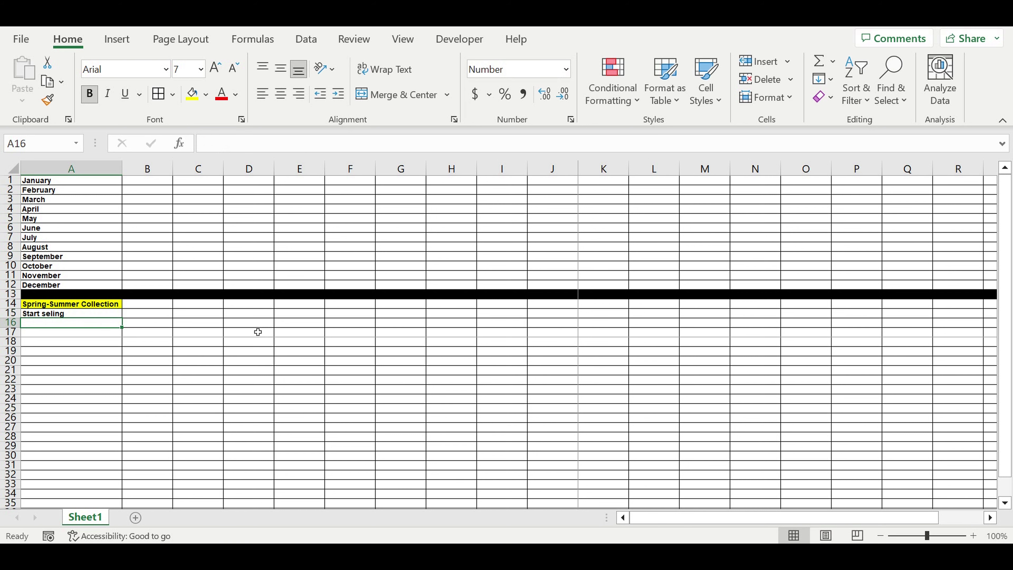
Start a data validation rule for B15, beside the start label, and set it to allow a List
click(147, 314)
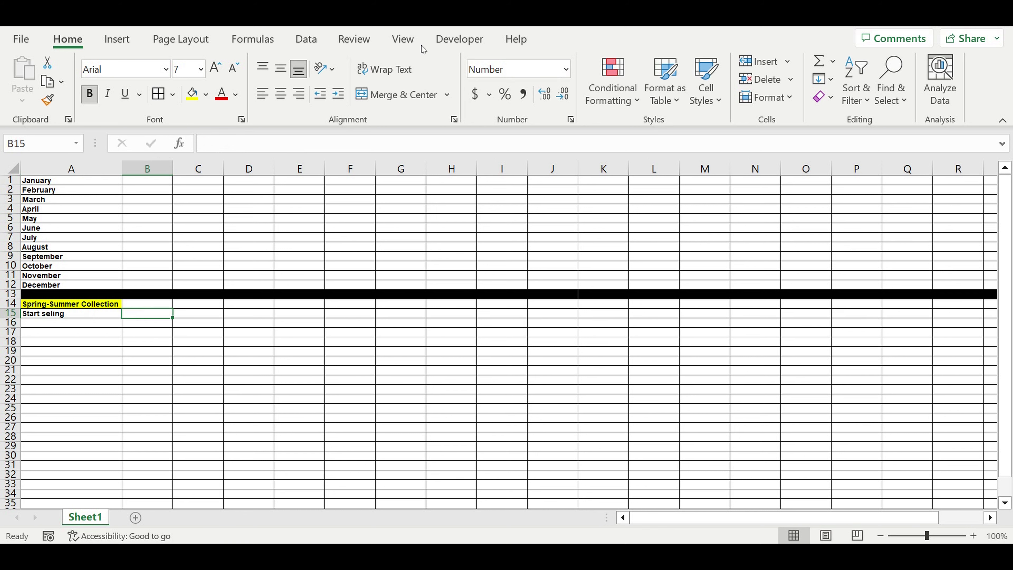
click(306, 39)
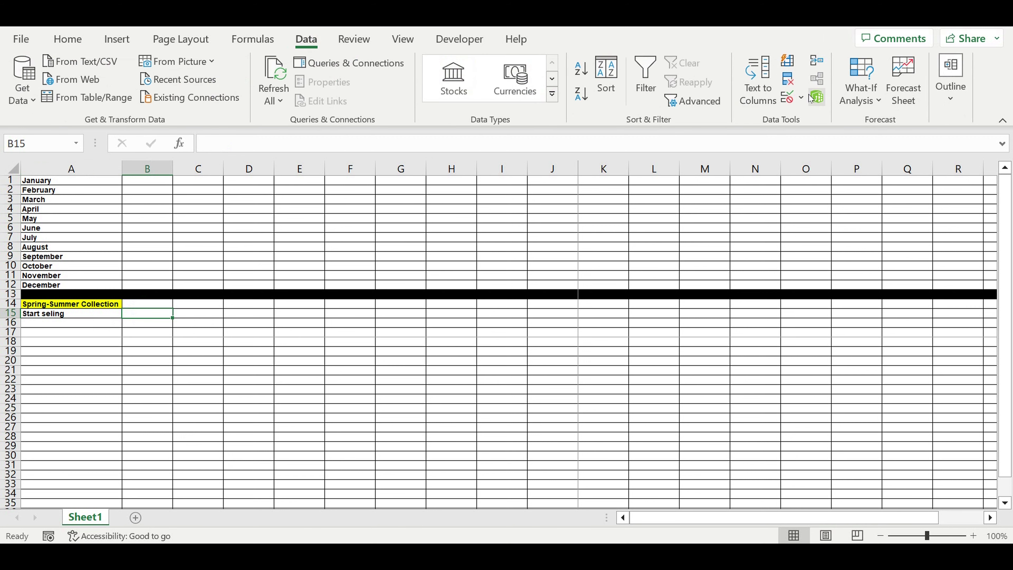
click(817, 96)
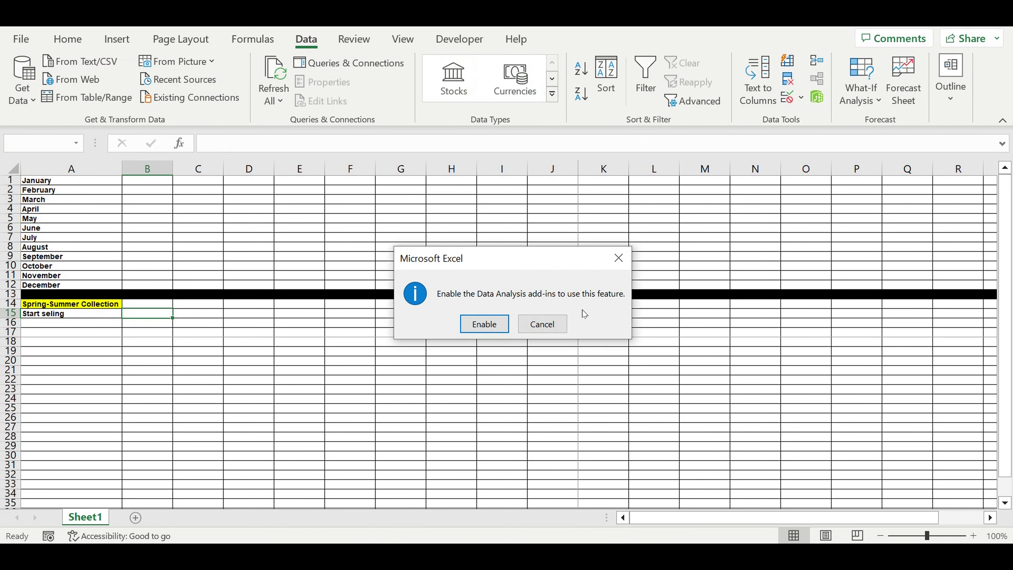
click(619, 258)
click(802, 98)
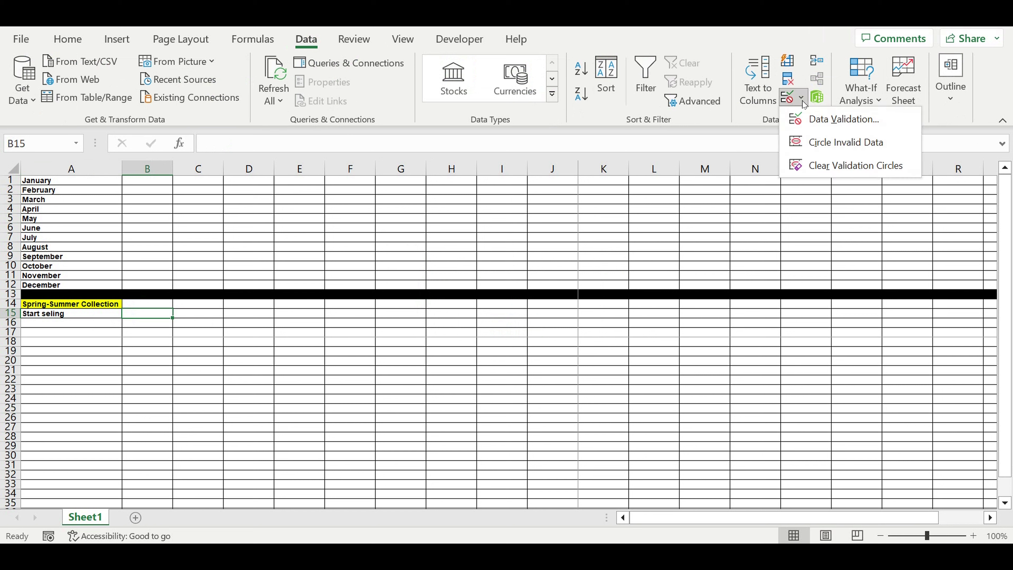
click(812, 118)
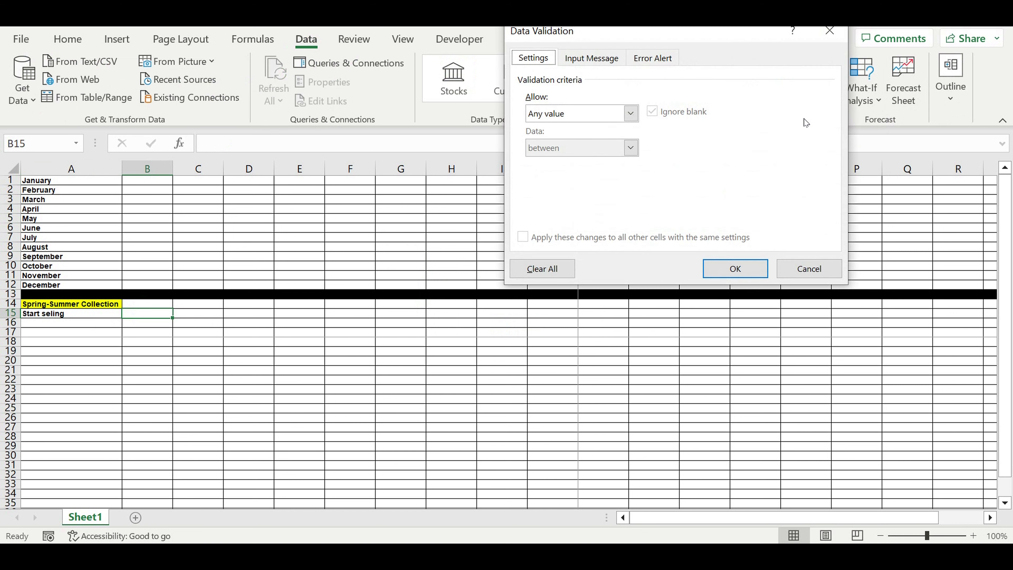
click(630, 113)
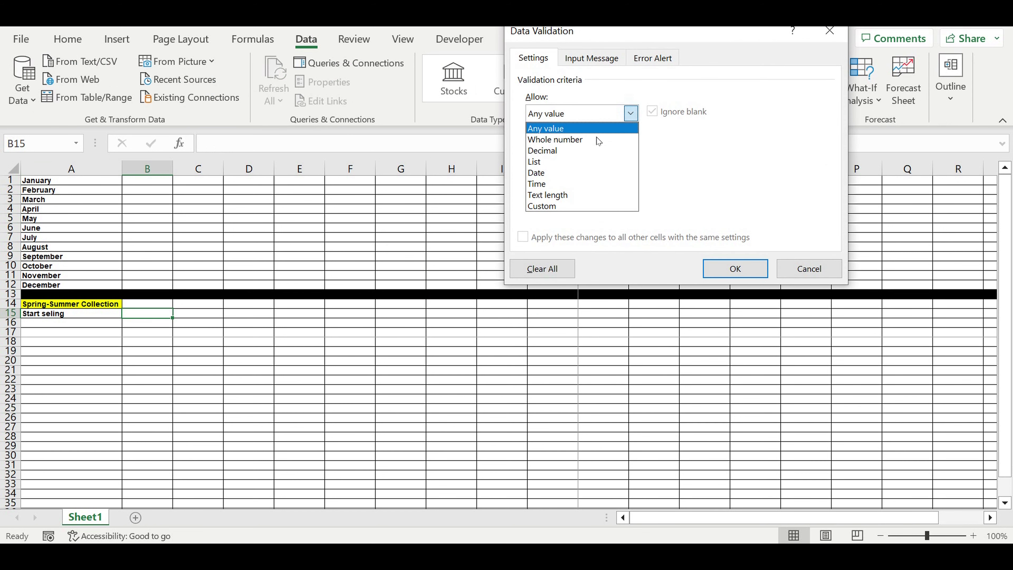
click(557, 162)
Use the months in =$A$1:$A$12 as the list source and apply the validation to B15
click(738, 182)
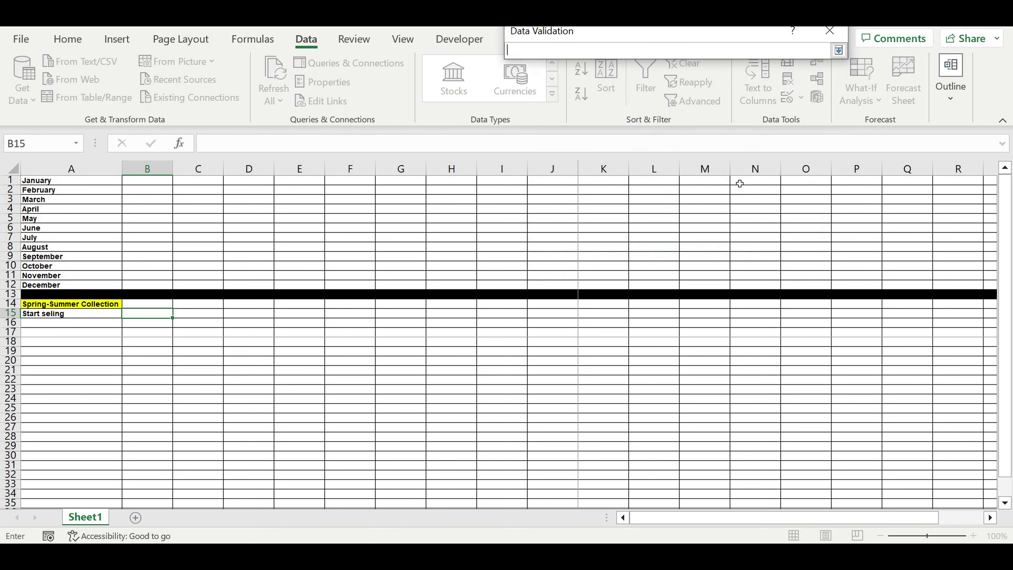
drag(48, 181, 100, 274)
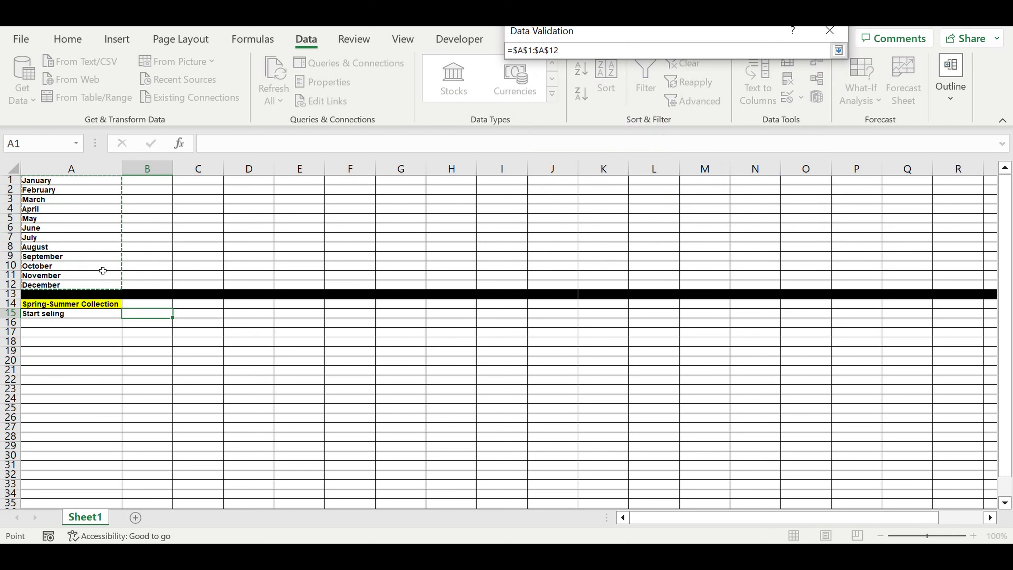
key(Return)
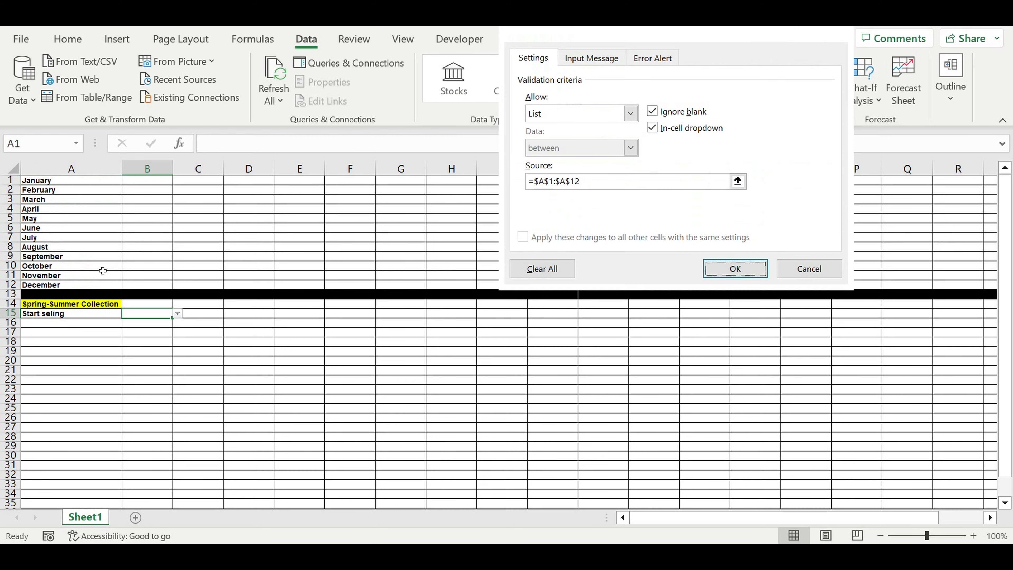
key(Return)
click(160, 348)
click(158, 313)
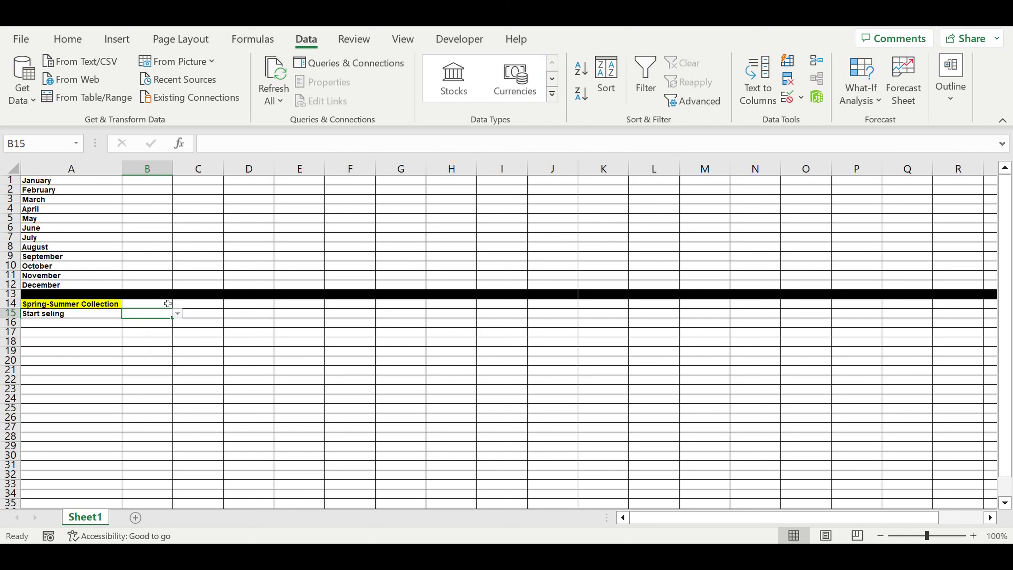
Choose March as the start month from the dropdown list in B15
click(178, 314)
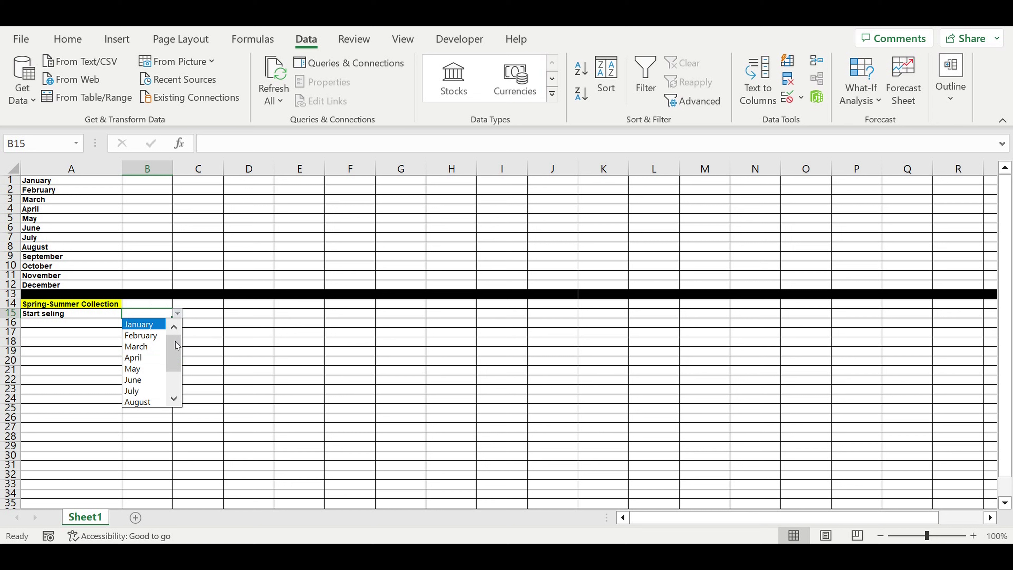
click(147, 346)
click(155, 344)
click(147, 316)
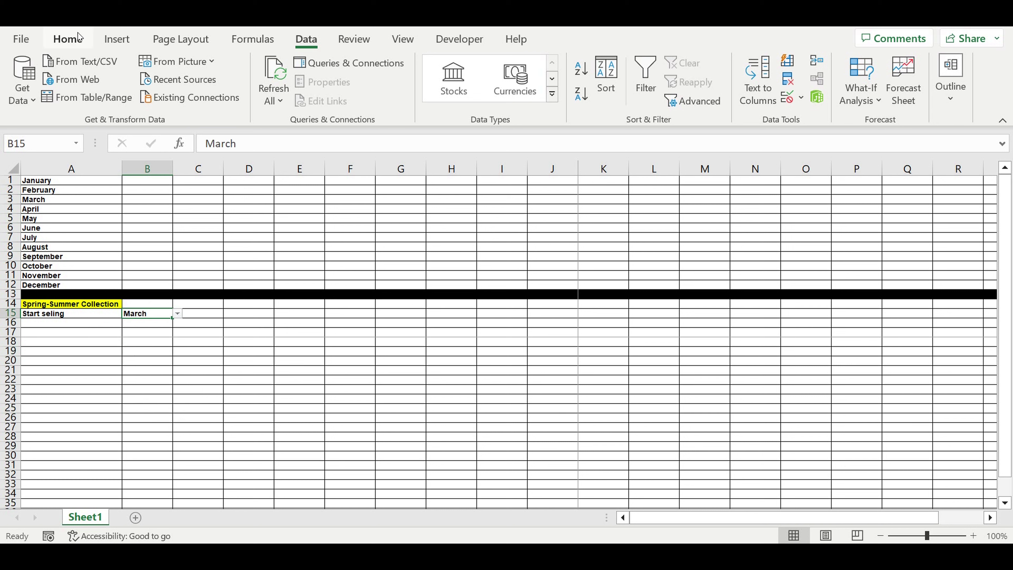
click(218, 427)
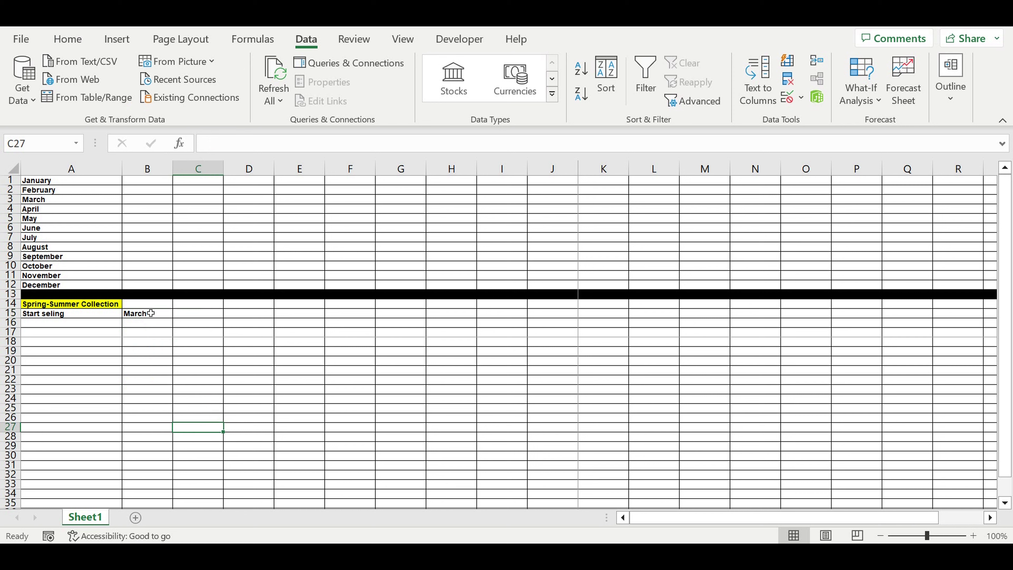
Center the month in B15 and give the cell a standard light blue fill
click(148, 315)
click(68, 39)
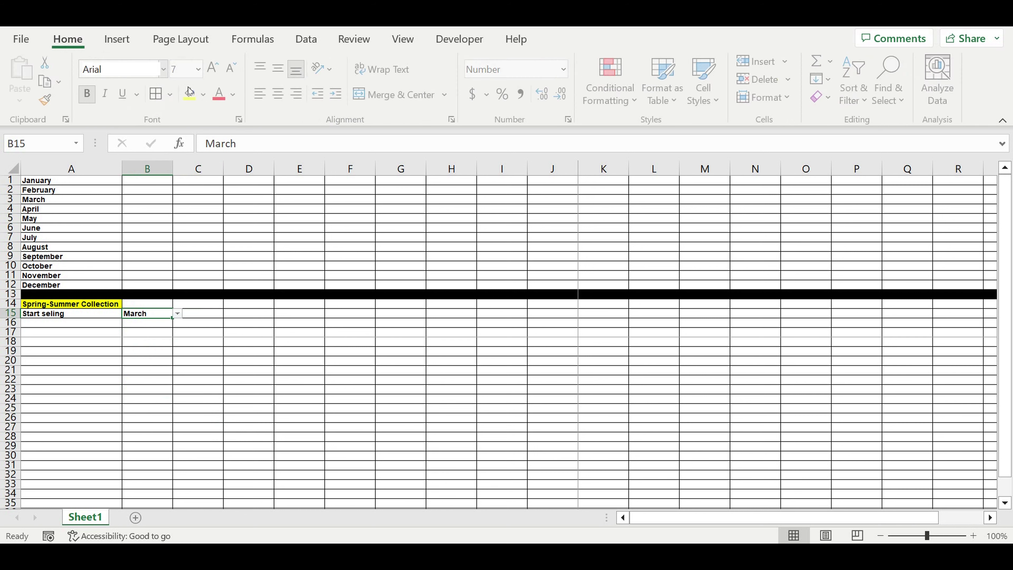
click(280, 94)
click(206, 94)
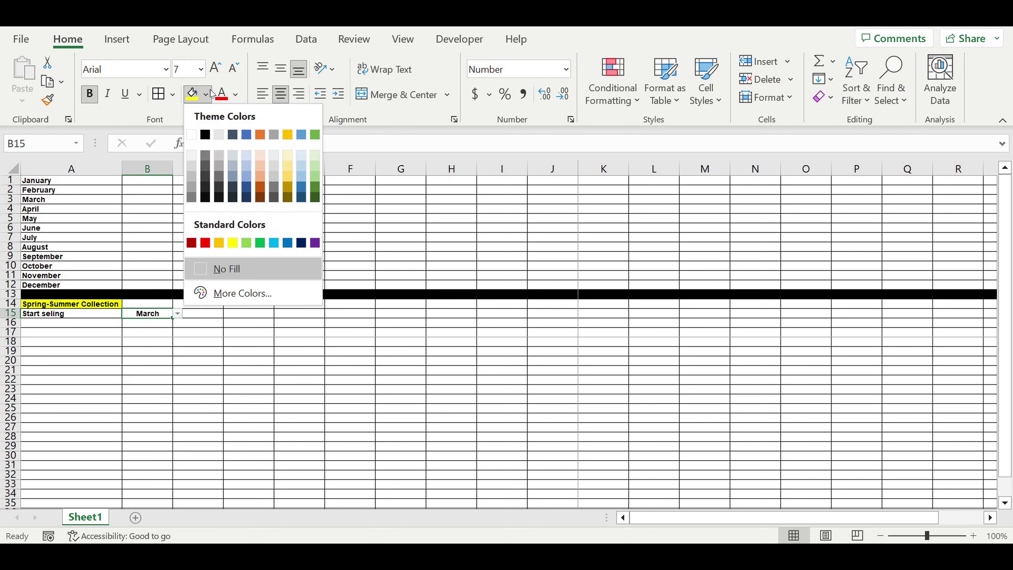
click(273, 244)
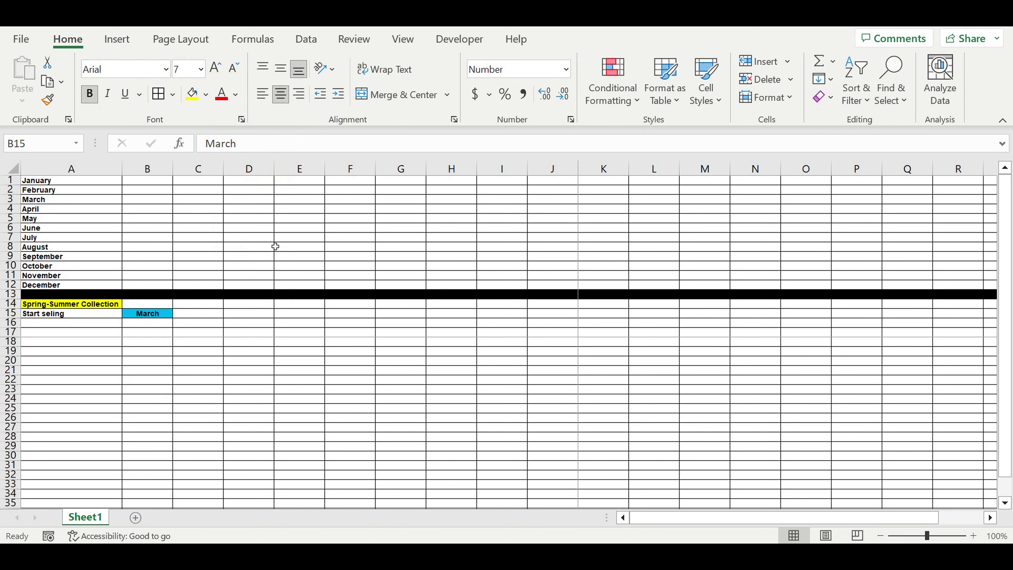
Change the font color of the month in B15 to white
click(235, 94)
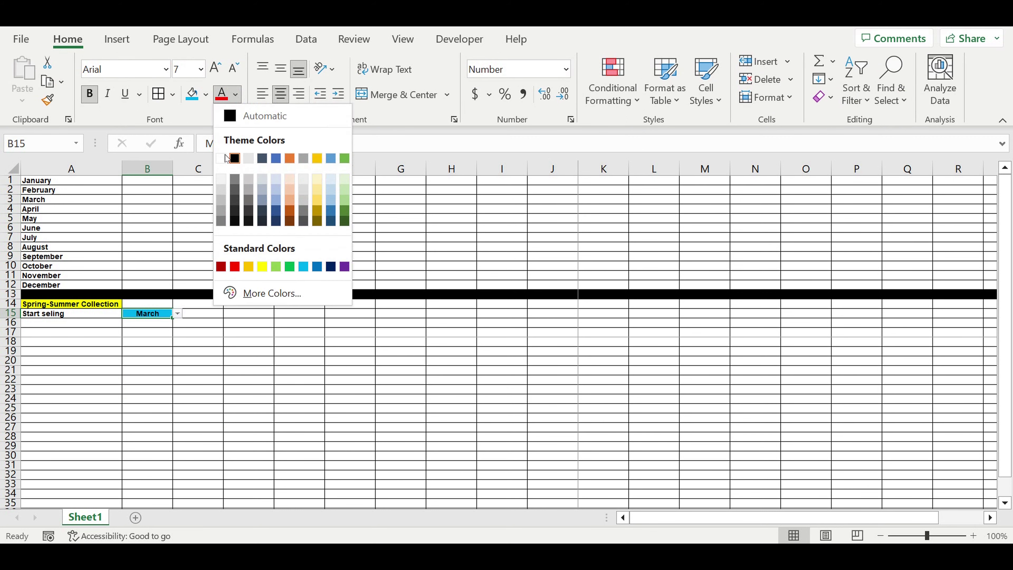
click(221, 159)
click(228, 334)
click(158, 314)
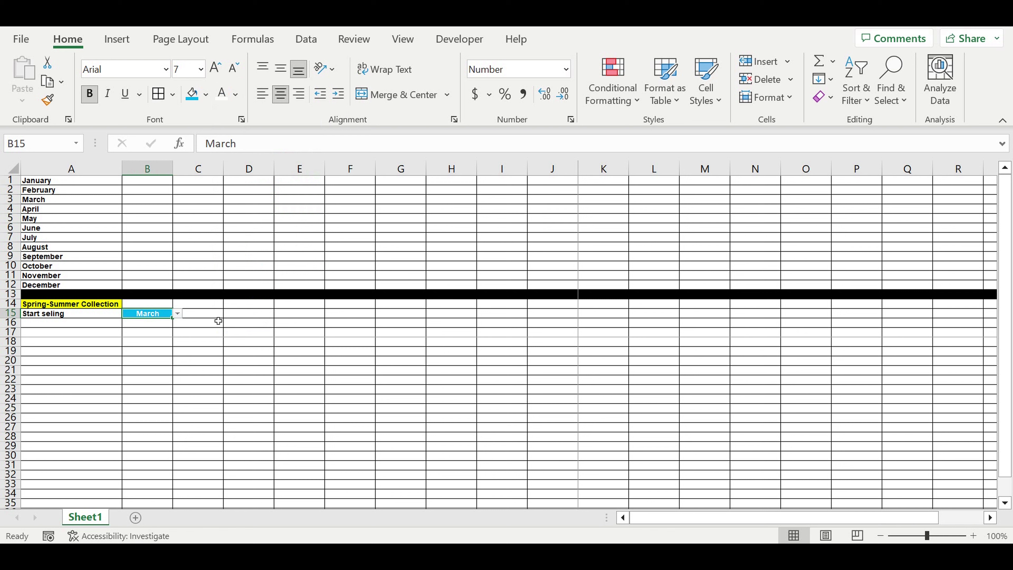
click(146, 342)
click(151, 316)
click(149, 342)
click(148, 316)
Fill all of row 16, below the start month, with black as a divider
click(9, 323)
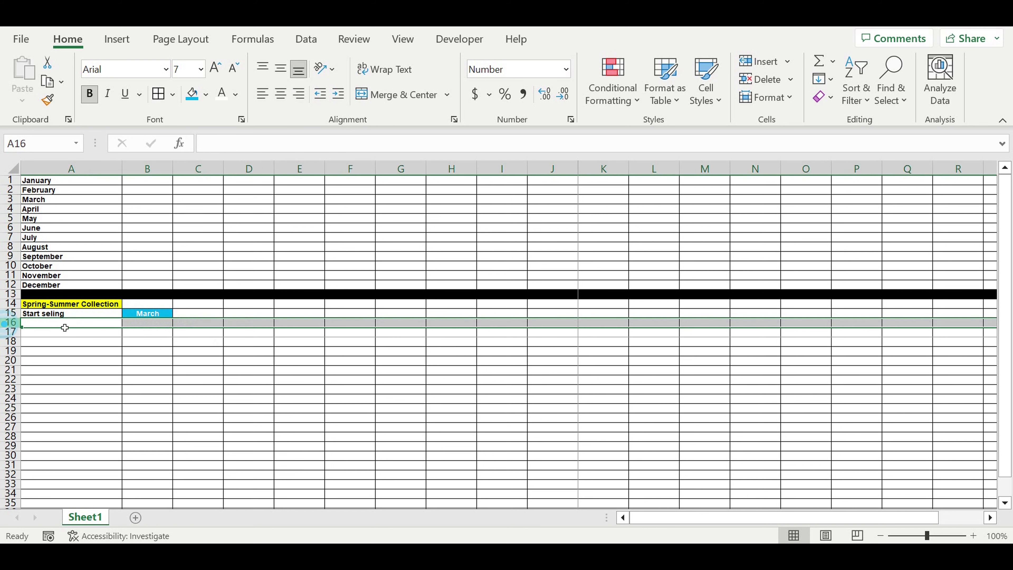
click(206, 94)
click(205, 135)
click(247, 408)
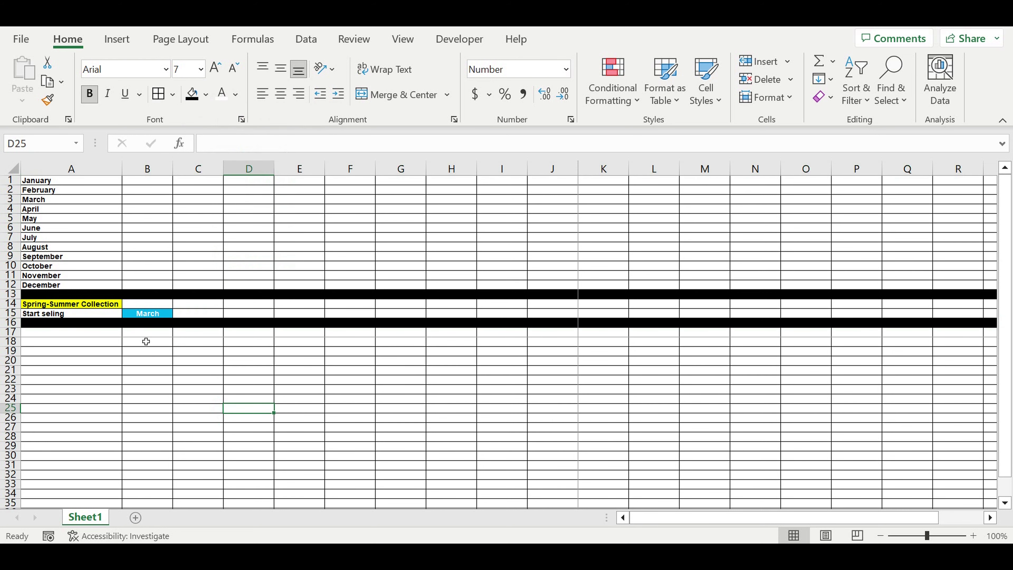
drag(147, 342, 148, 332)
click(106, 335)
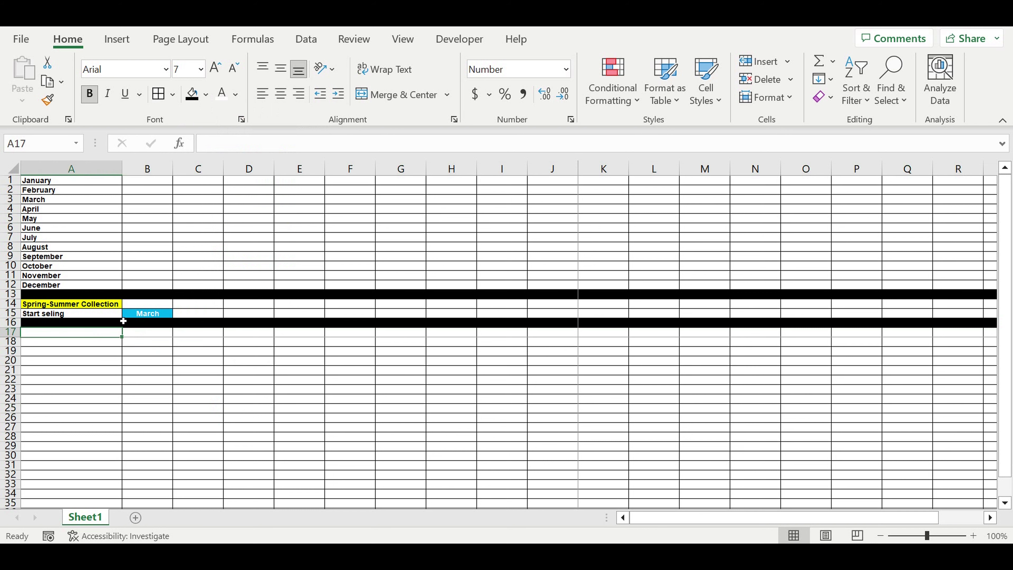
text(=)
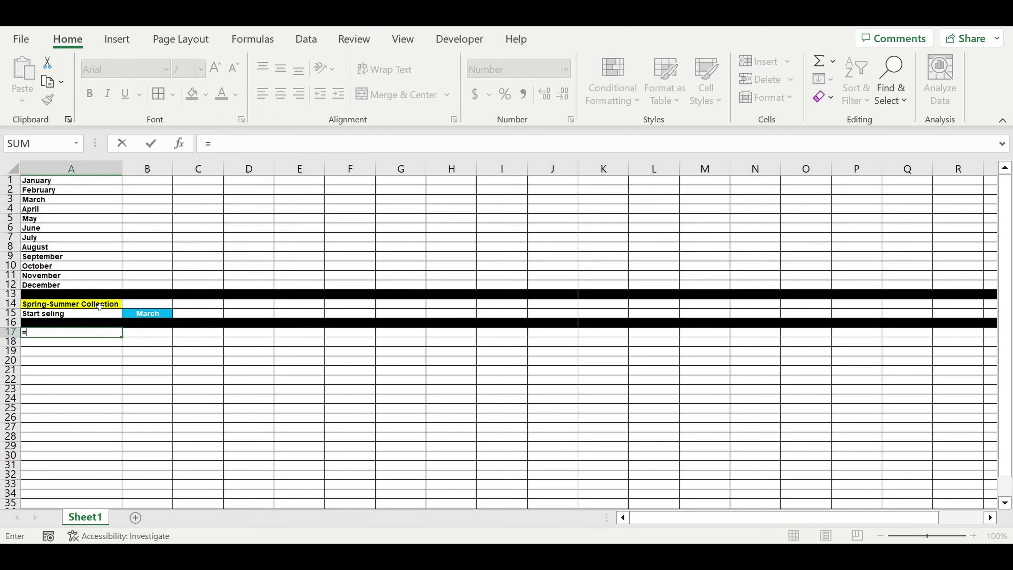
key(Escape)
click(82, 399)
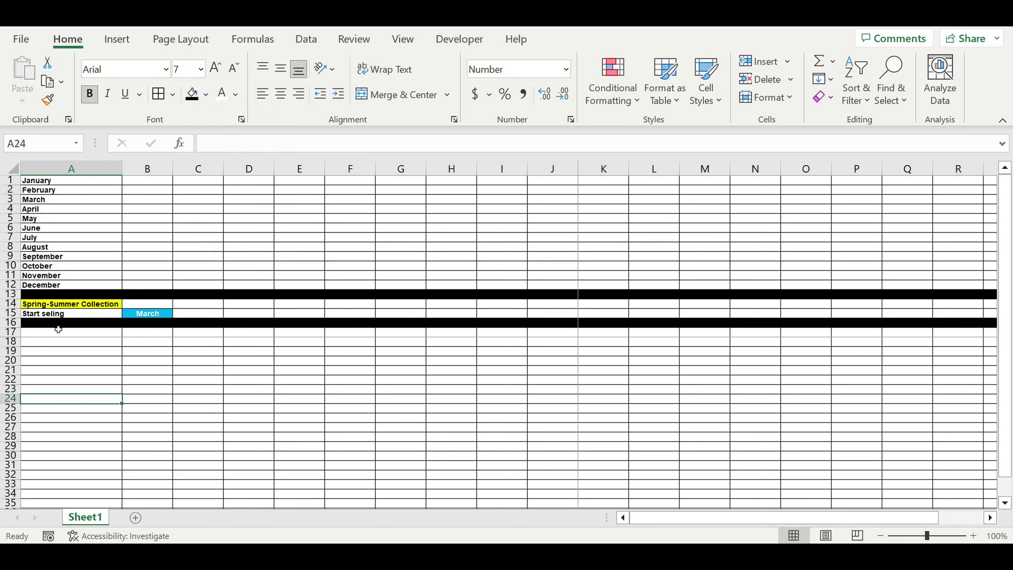
Enter the heading "Product line" in A17 and the column label "Product" in A18
click(55, 334)
text(Product line)
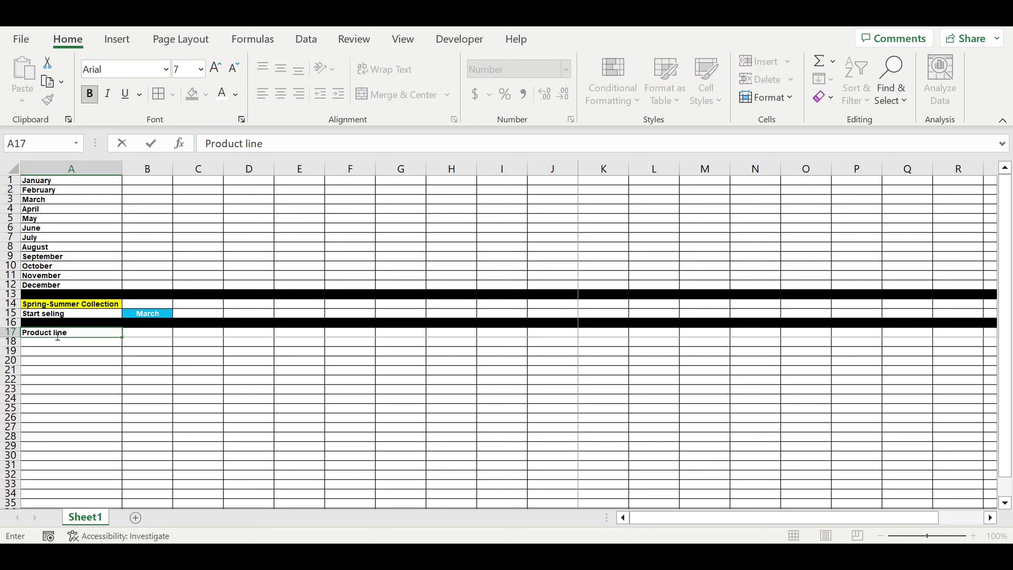
key(Return)
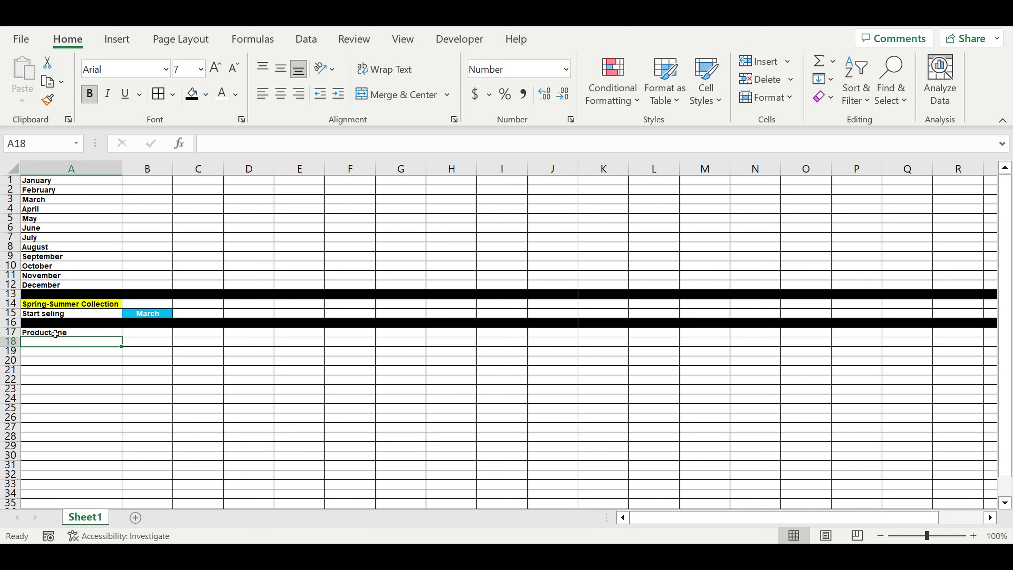
text(Product line)
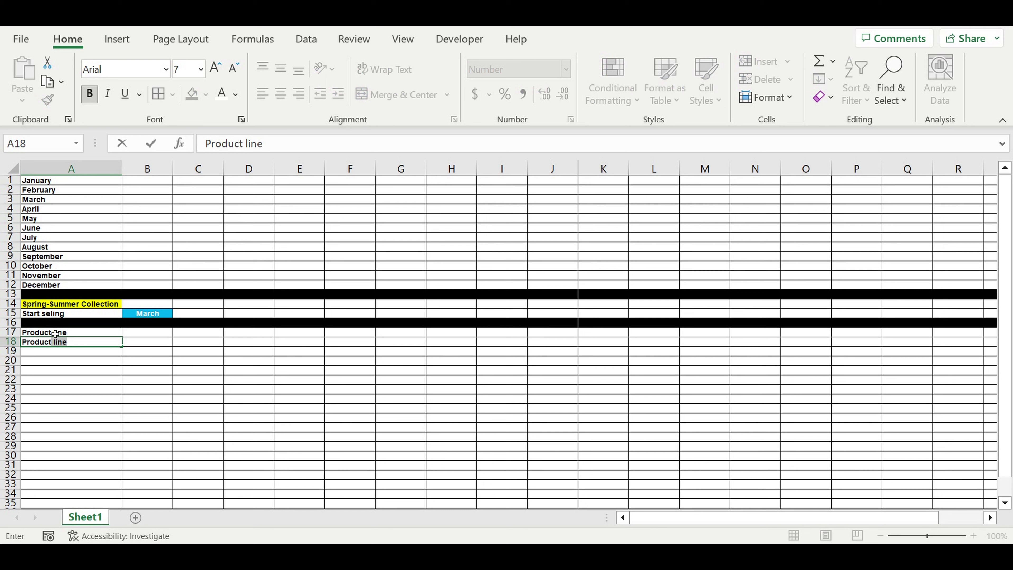
key(BackSpace)
key(Return)
Enter the column label "Starting price" in B18, beside the Product label
click(164, 342)
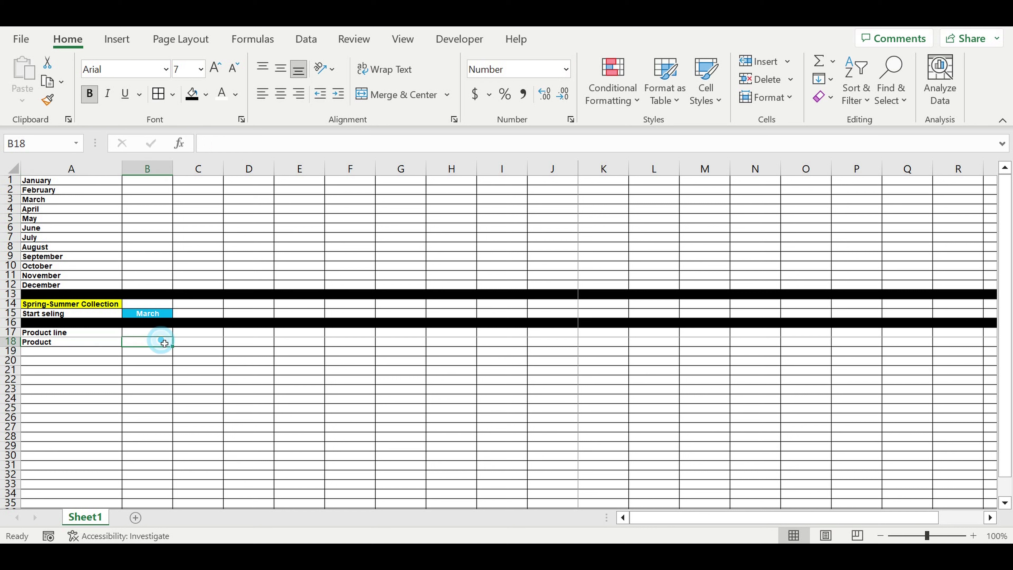
text(Start)
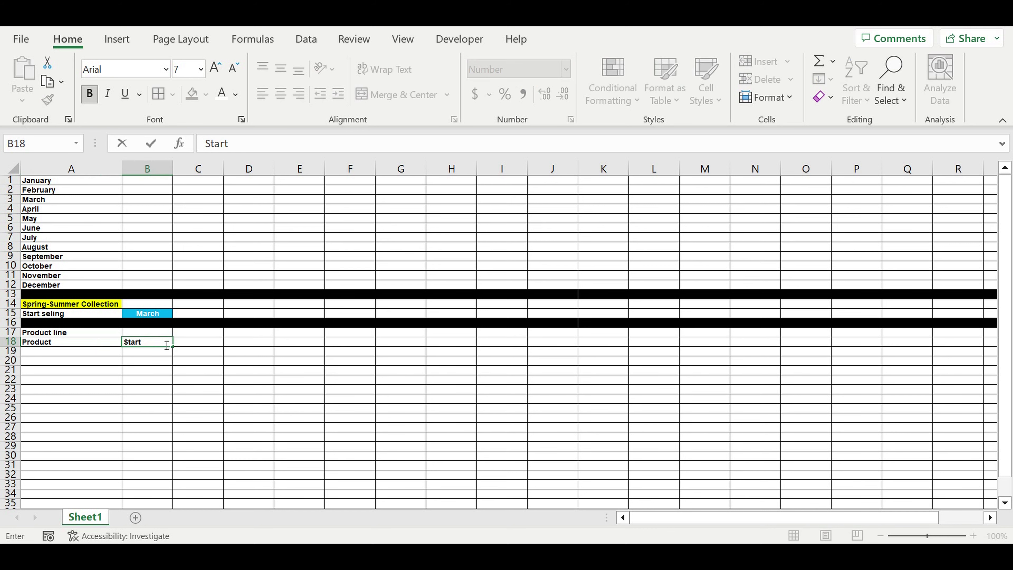
text(ing price)
key(Return)
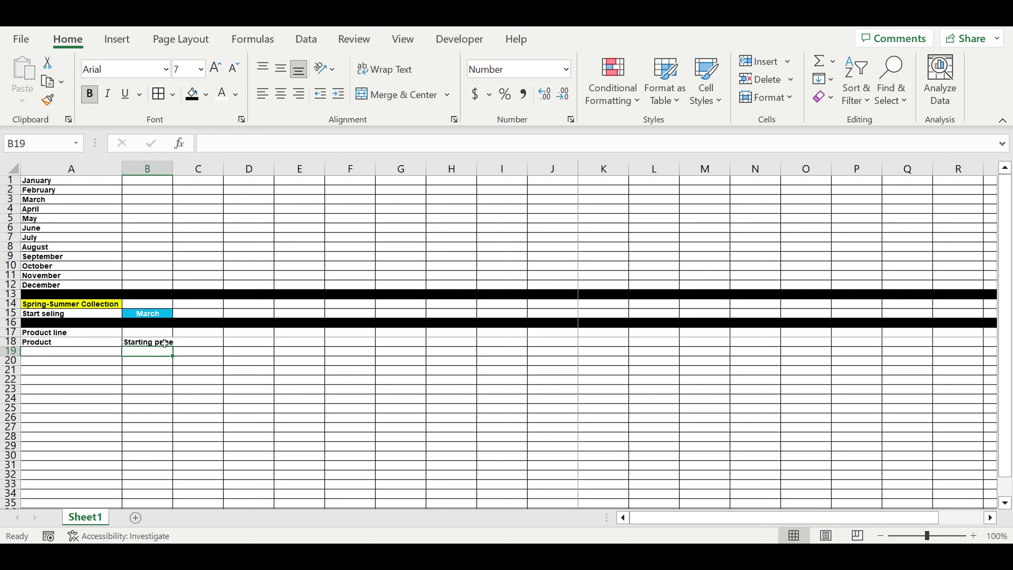
click(165, 343)
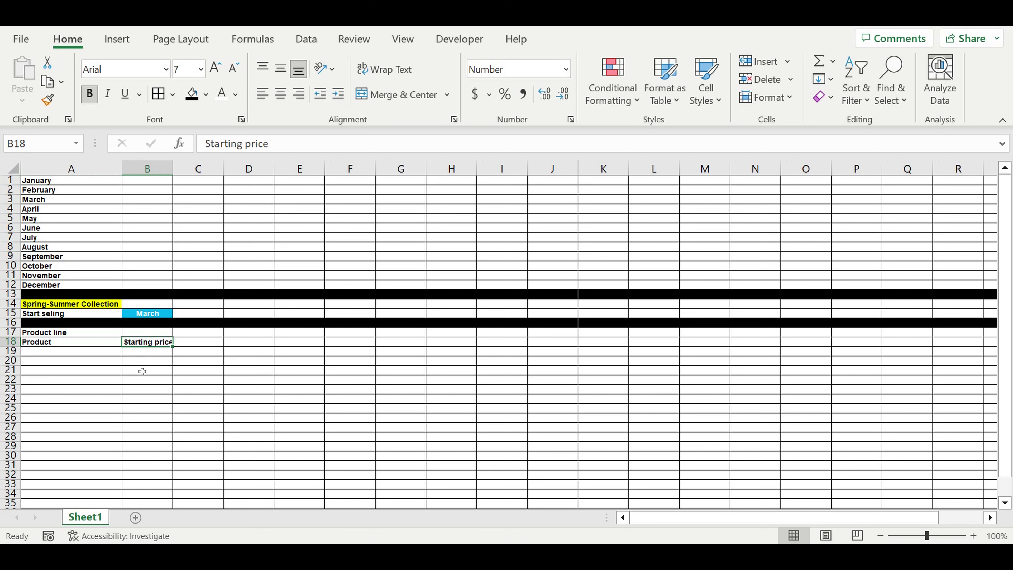
Format the Product line heading in A17 with a standard purple fill and white text
click(88, 363)
click(71, 354)
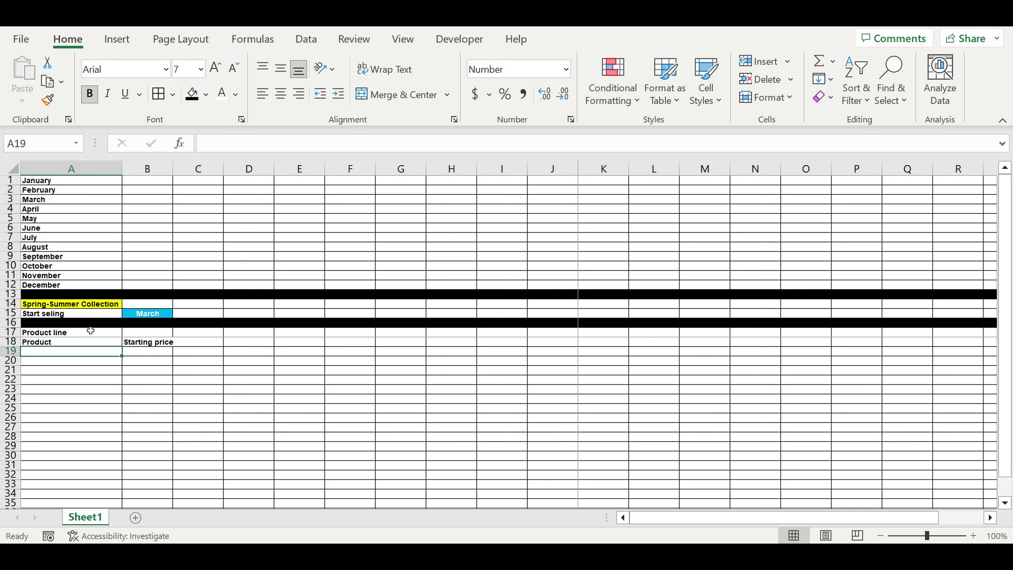
drag(83, 333, 92, 342)
click(206, 94)
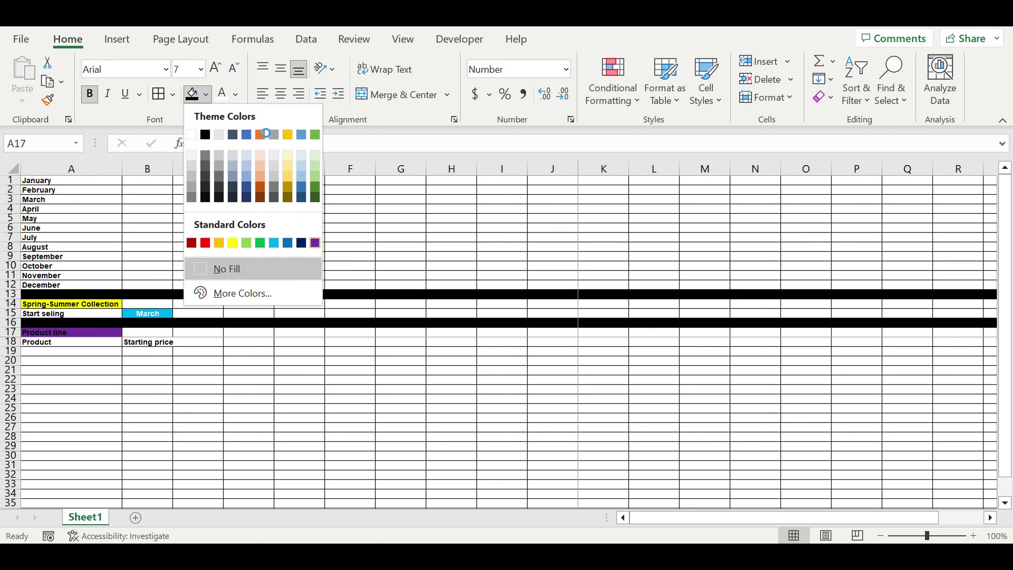
click(315, 243)
click(207, 95)
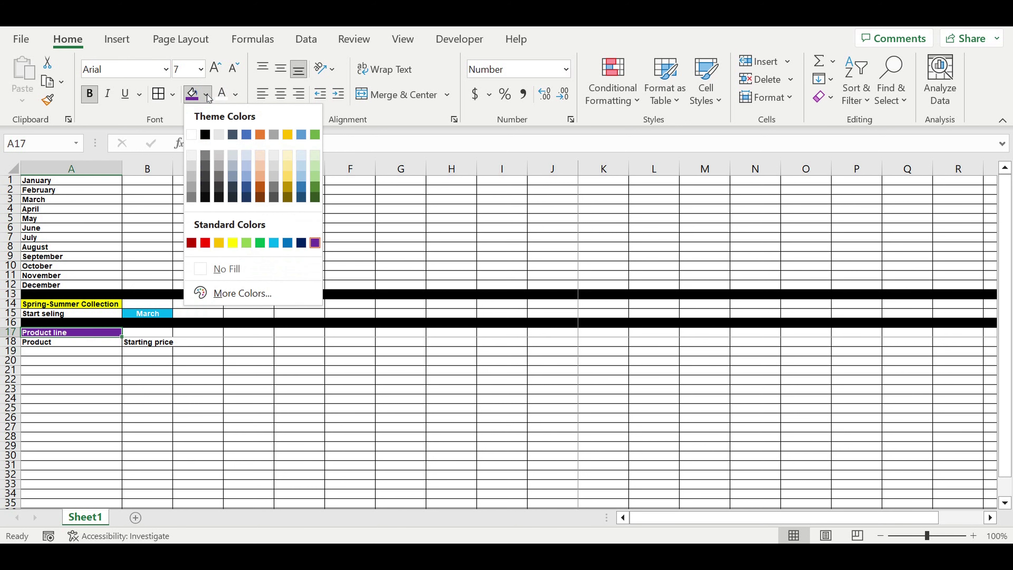
click(353, 473)
Center the Product and Starting price labels in A18:B18
drag(105, 343, 143, 344)
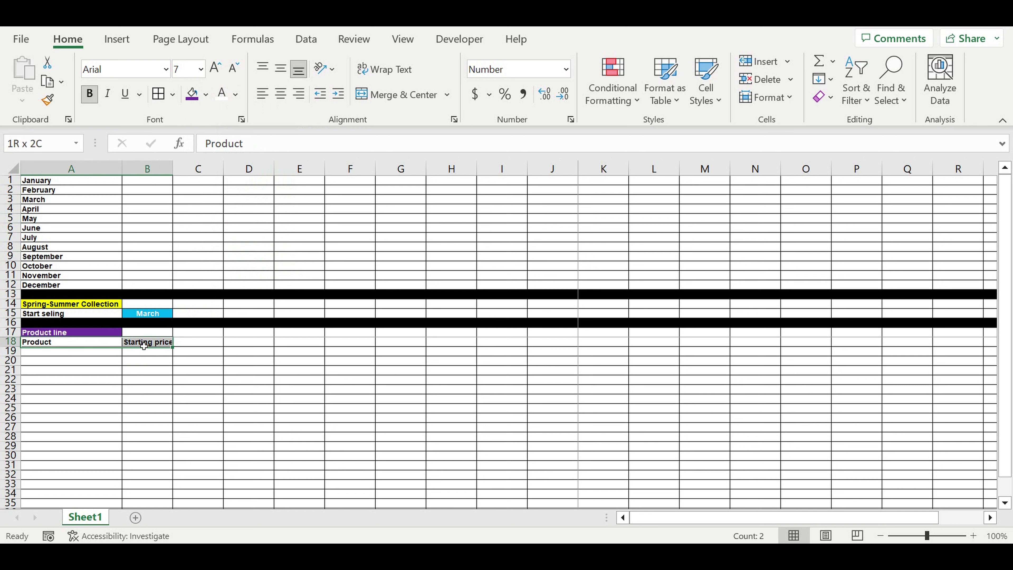
click(284, 95)
click(261, 377)
Autofit the widths of columns A and B to their contents
drag(115, 173, 125, 171)
double_click(124, 172)
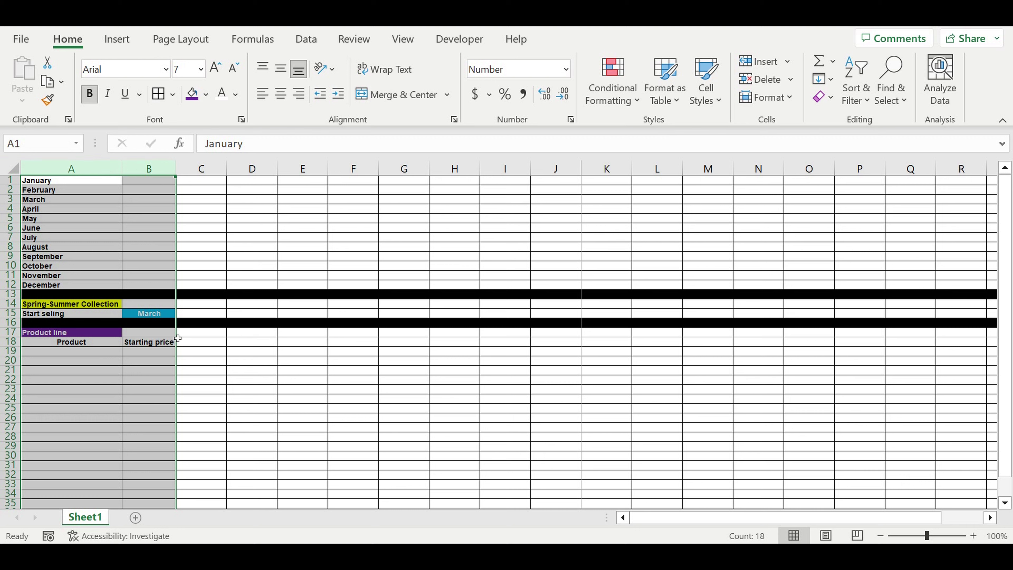
click(142, 382)
Enter "Dress type 1" in A19 and fill the numbered series down through A29
click(102, 351)
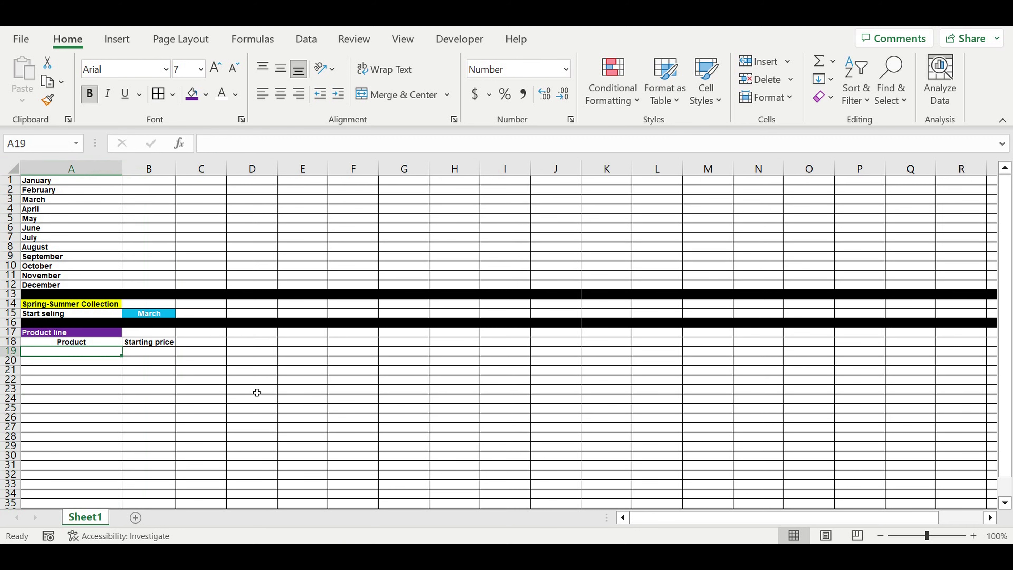
text(D)
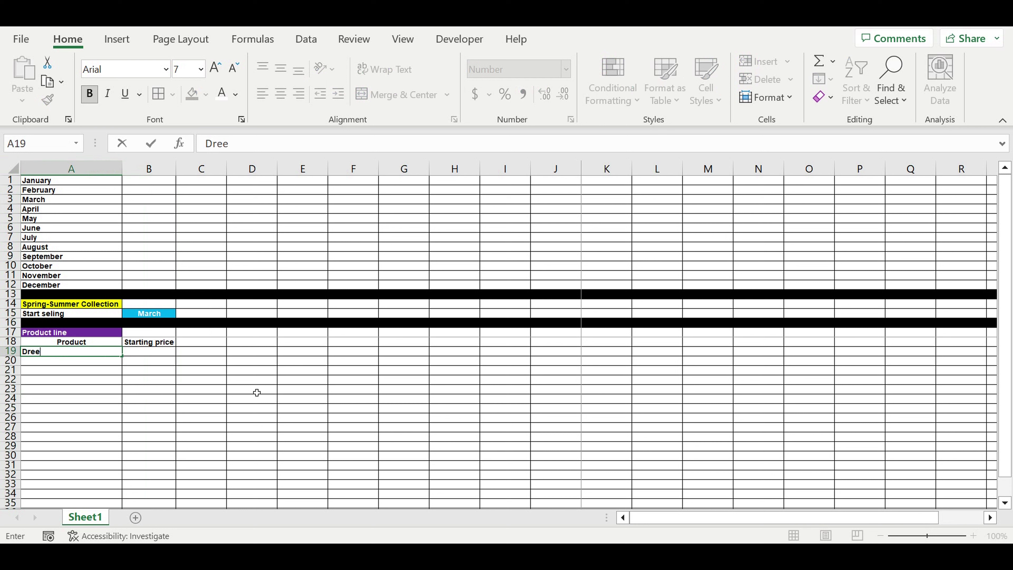
text(ress type 1)
key(Return)
click(89, 349)
drag(122, 356, 121, 449)
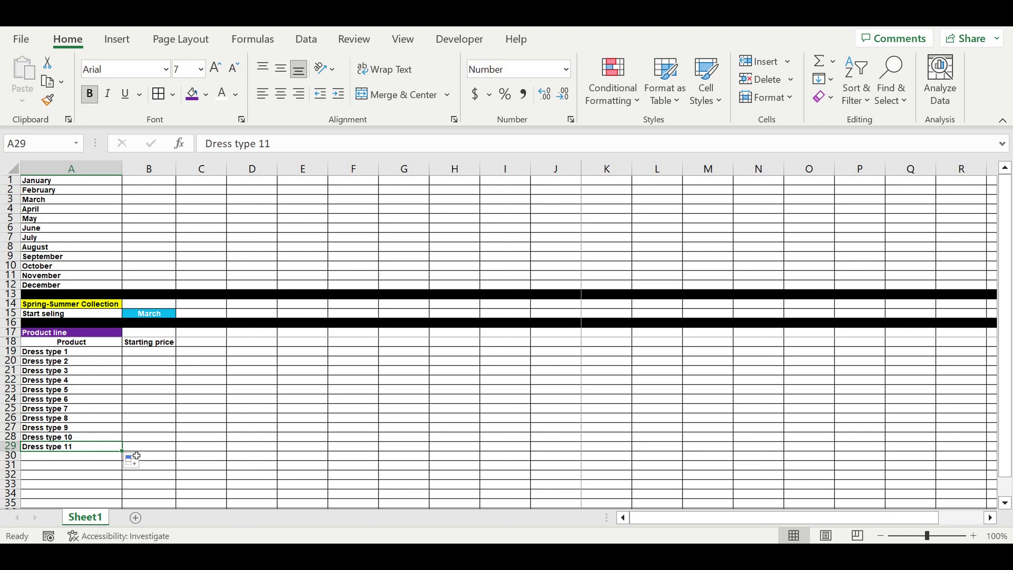
Replace the entry in A29 with "Shoe type 1" to start the shoe products
text(Shoe type)
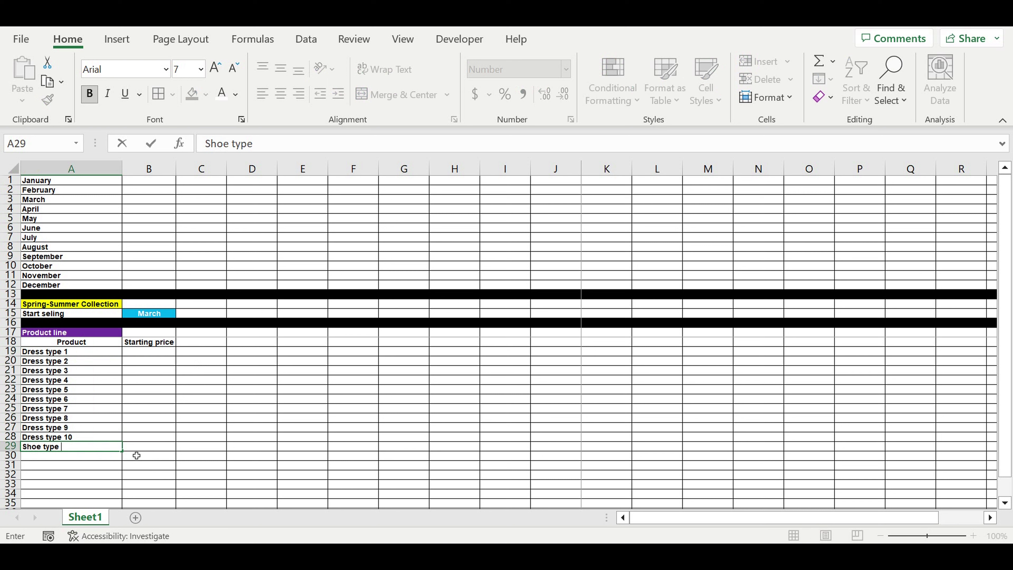
text( 1)
key(Return)
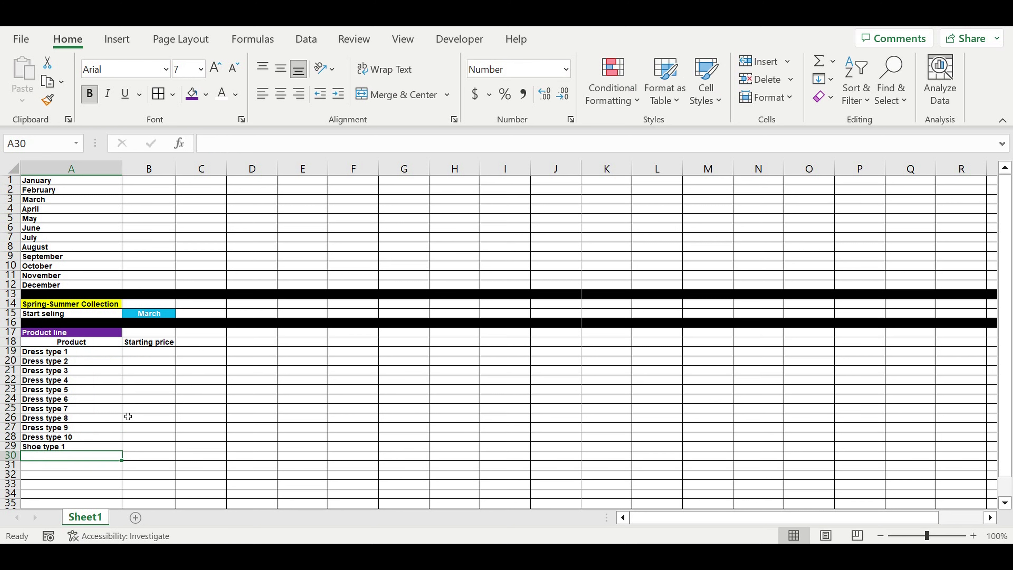
Unfreeze the worksheet's panes so that all rows and columns scroll
scroll(129, 416, down, 4)
scroll(148, 373, up, 1)
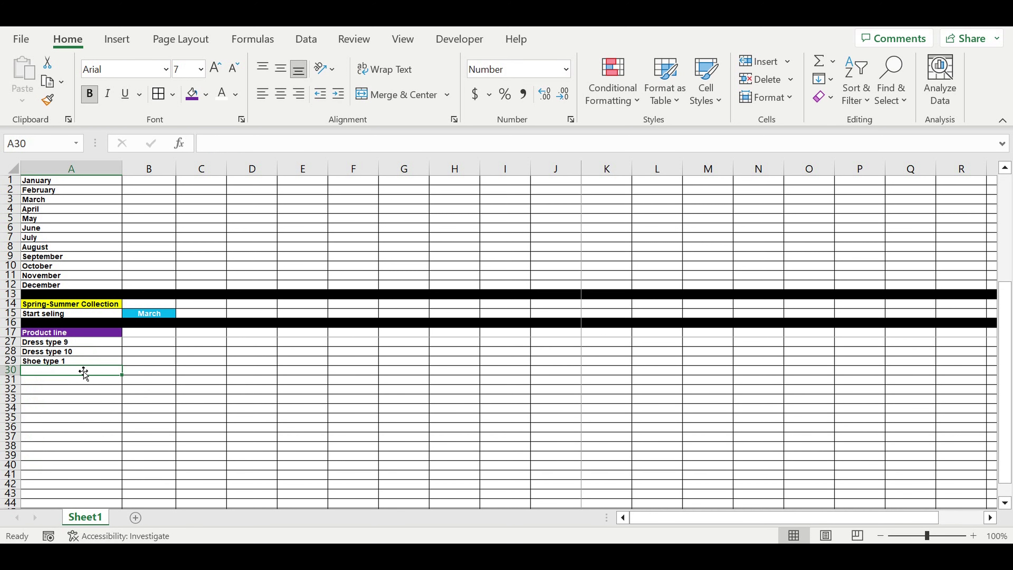
click(80, 361)
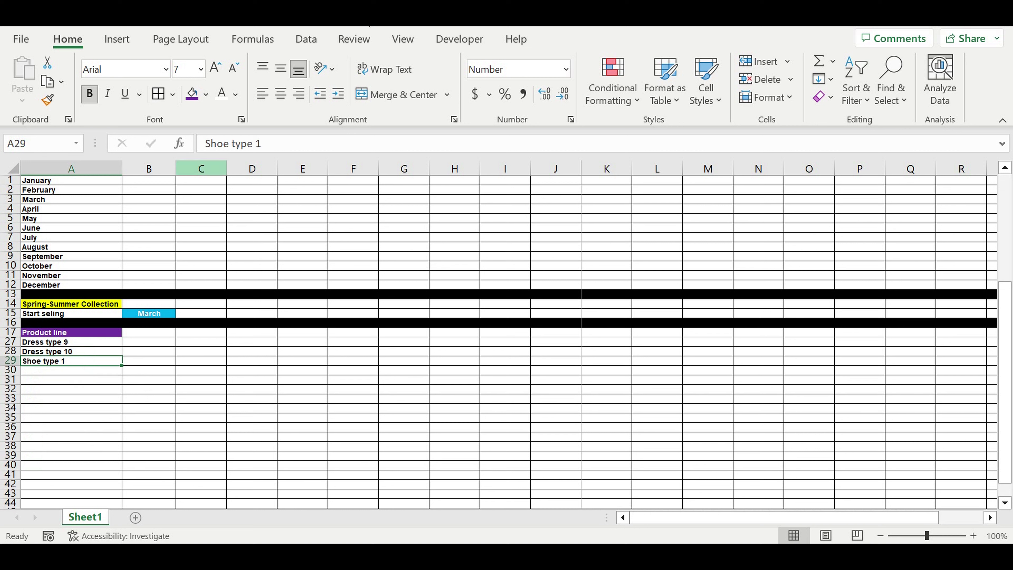
click(402, 40)
click(735, 102)
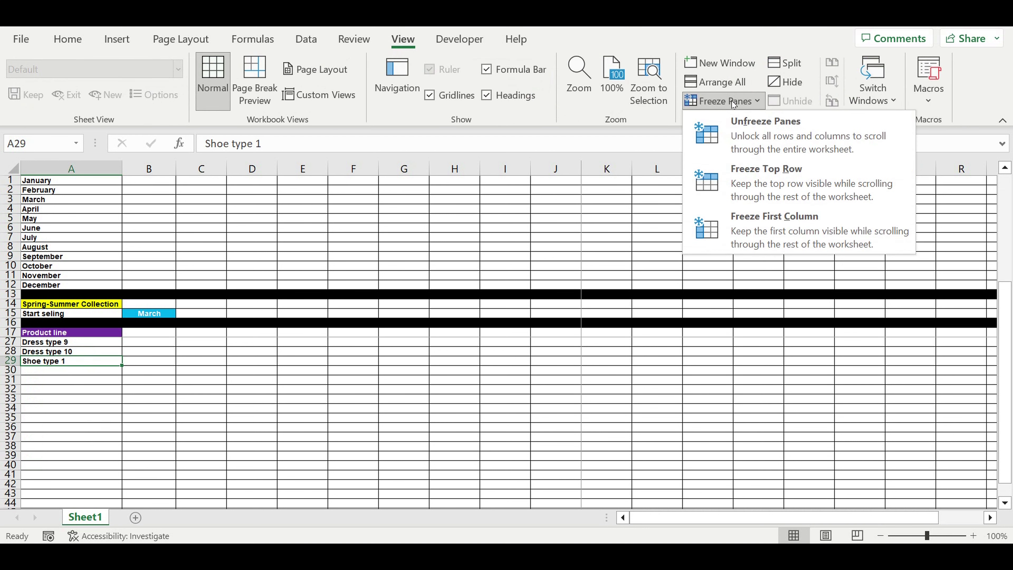
key(Down)
click(754, 134)
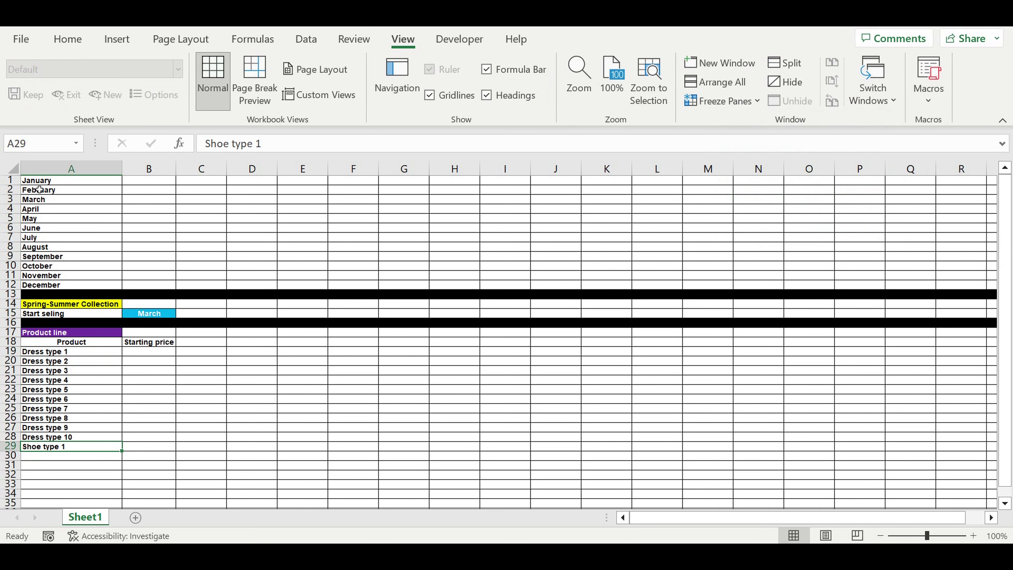
Freeze the first column so the row labels in column A stay in view
click(87, 179)
click(692, 101)
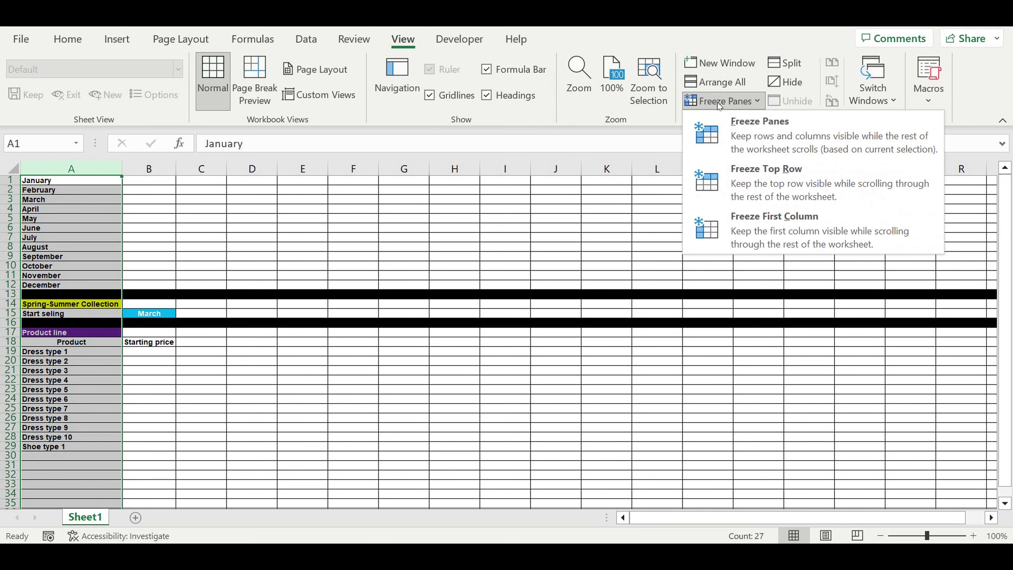
click(782, 217)
click(182, 428)
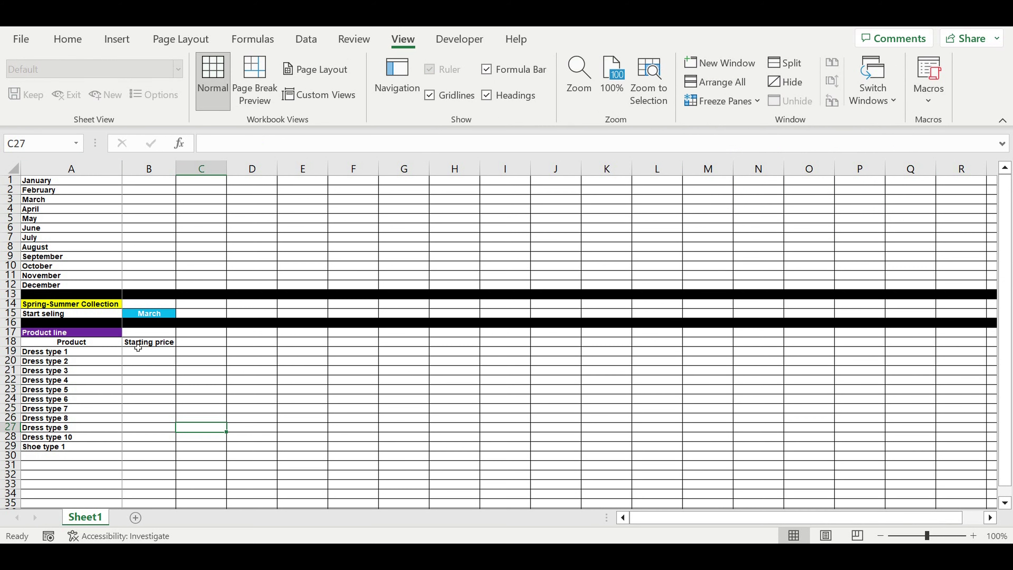
Fill the shoe series from A29 down through A38, ending at "Shoe type 10"
click(77, 448)
scroll(149, 421, down, 3)
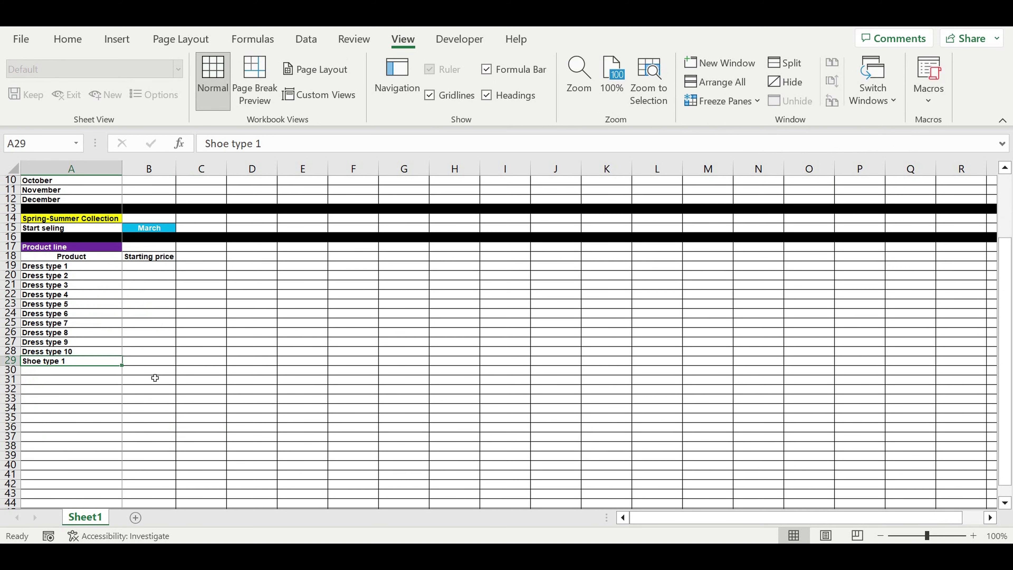
drag(126, 370, 124, 451)
click(192, 422)
click(218, 382)
Fill the whole of row 39 with black as a separator below the product list
click(10, 455)
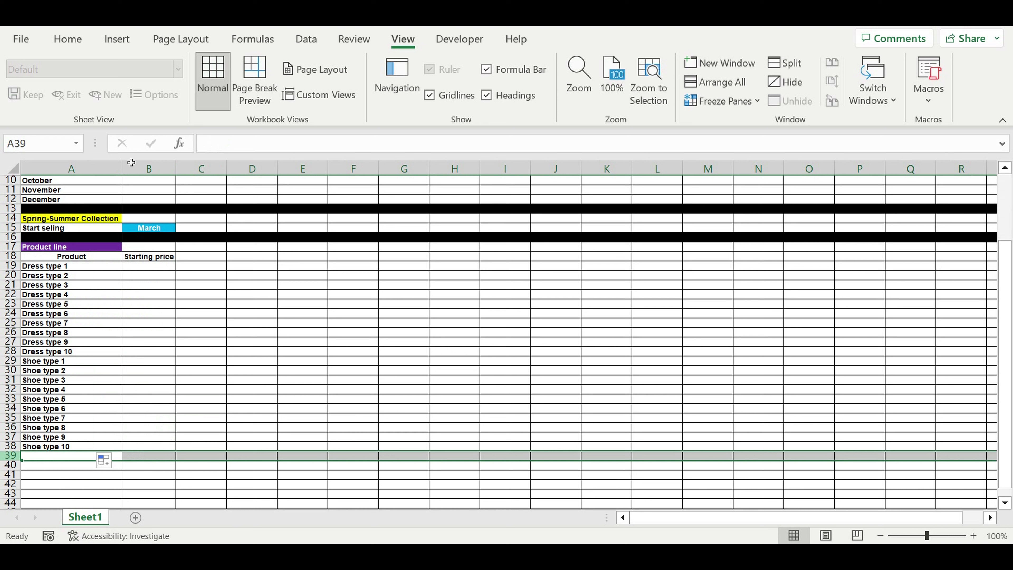
click(56, 46)
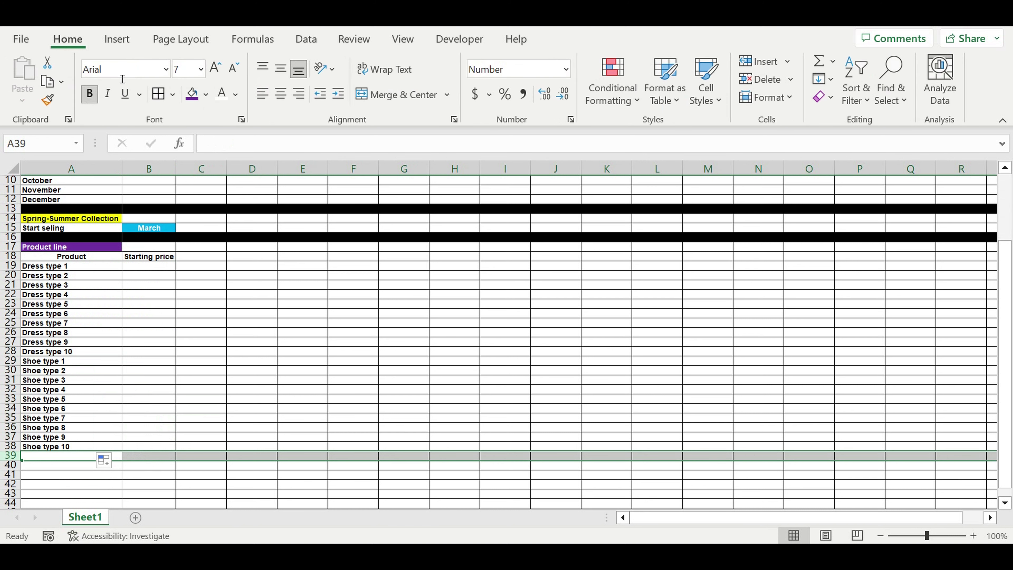
click(206, 94)
click(206, 134)
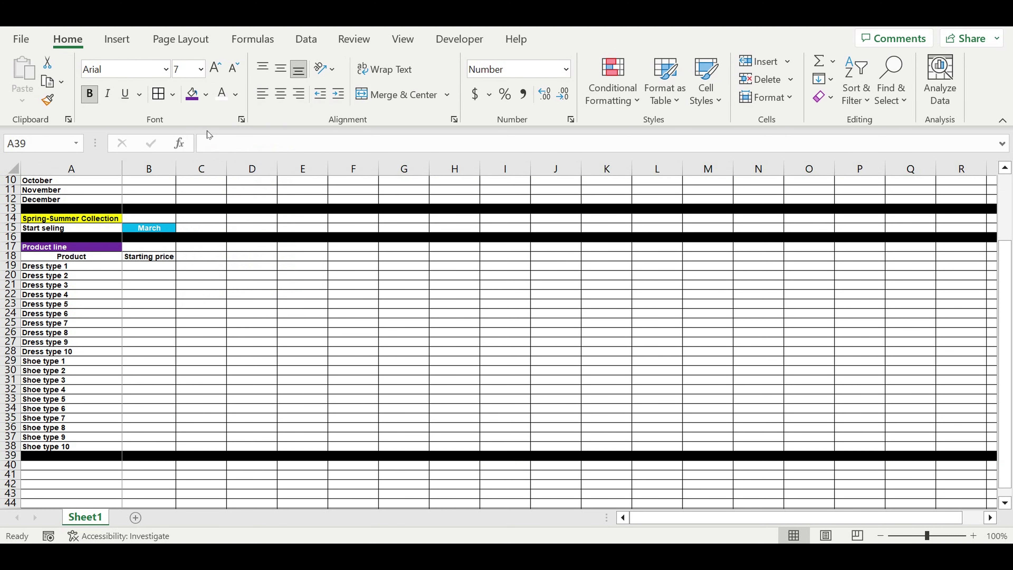
Give the "Product" and "Starting price" headers in A18:B18 the lightest blue theme fill
click(43, 335)
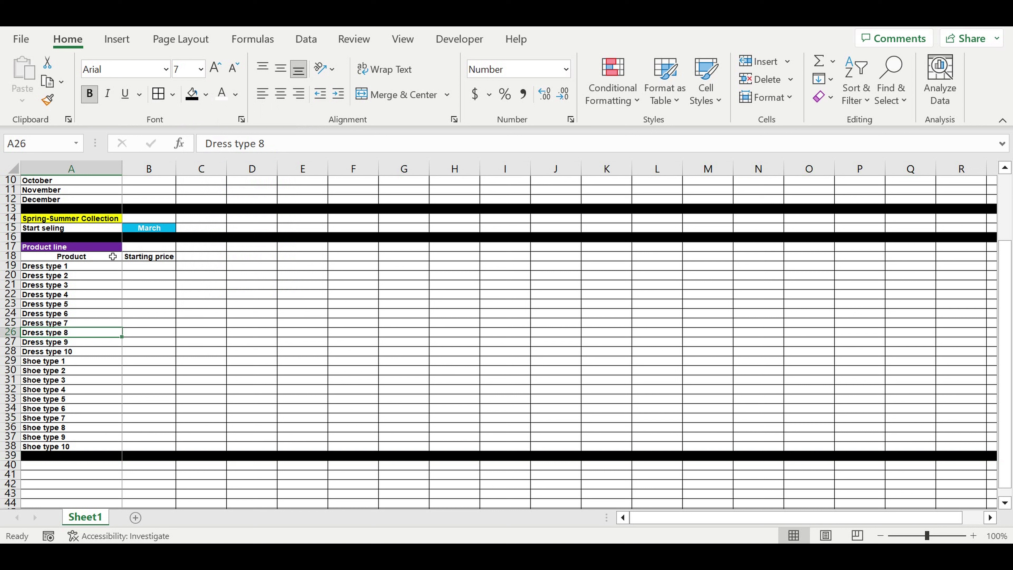
drag(113, 256, 144, 256)
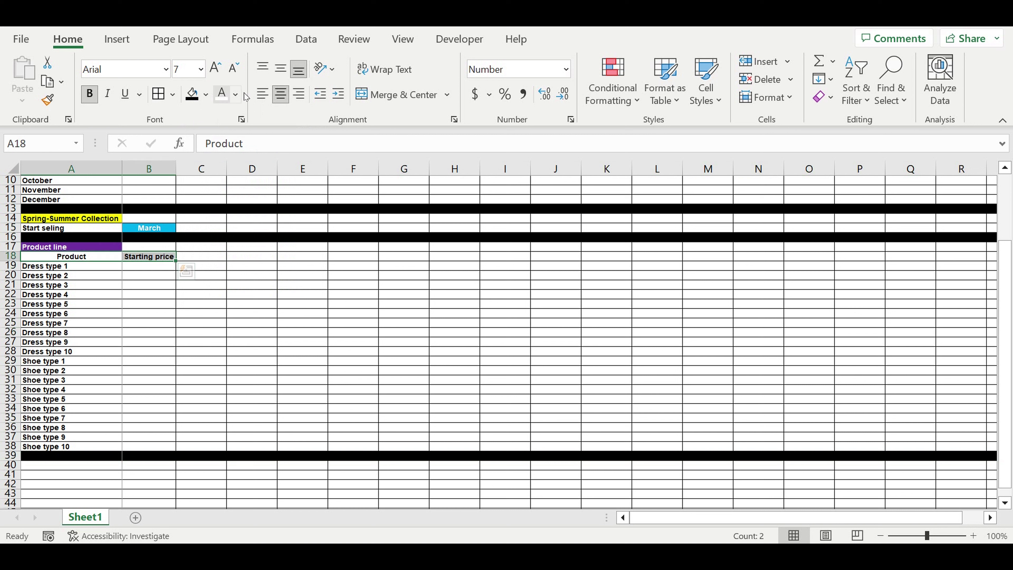
click(205, 94)
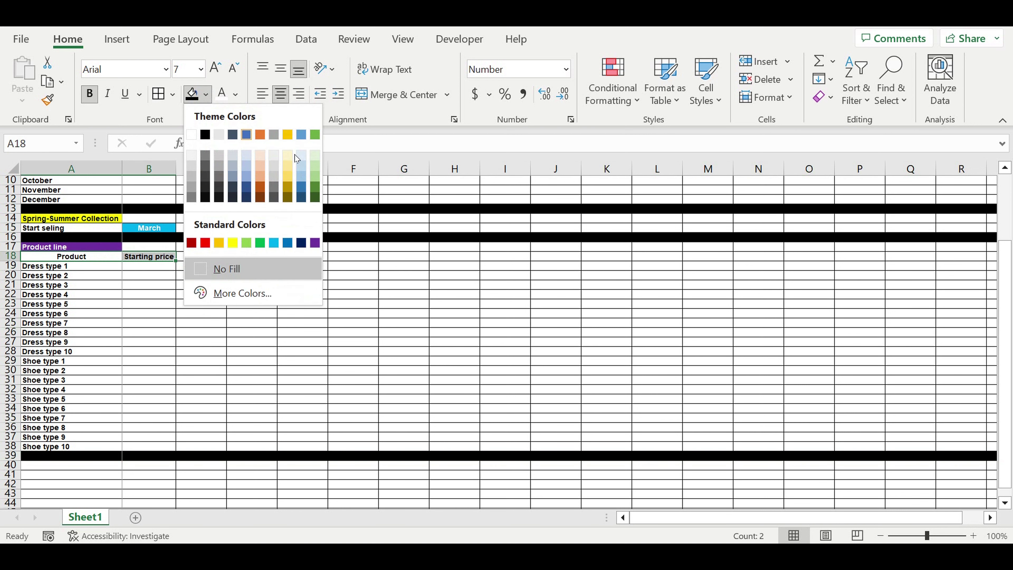
click(305, 156)
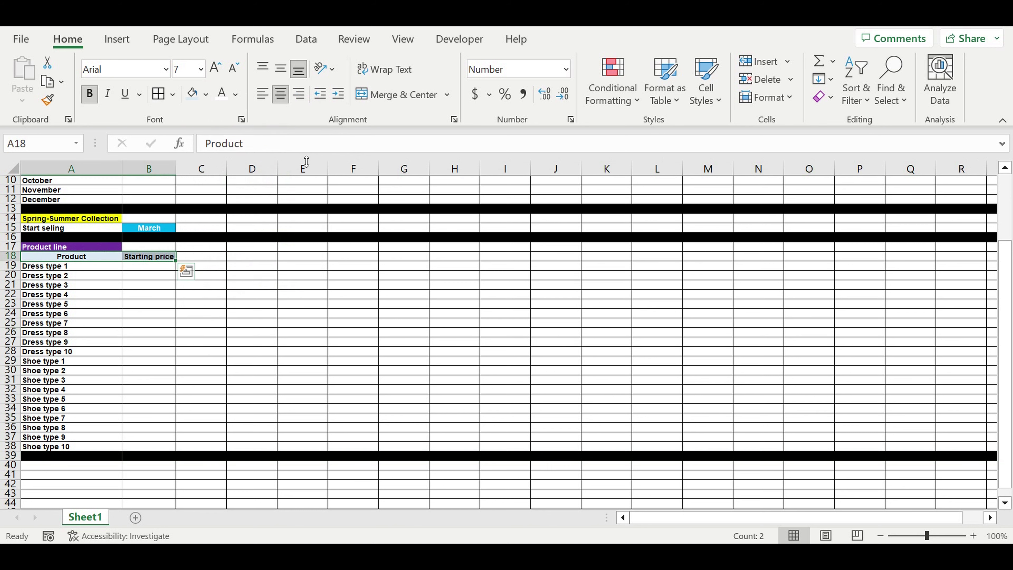
click(158, 324)
Format the product names in A19:A38 with an increased indent, white text and the standard light blue fill
drag(94, 268, 89, 448)
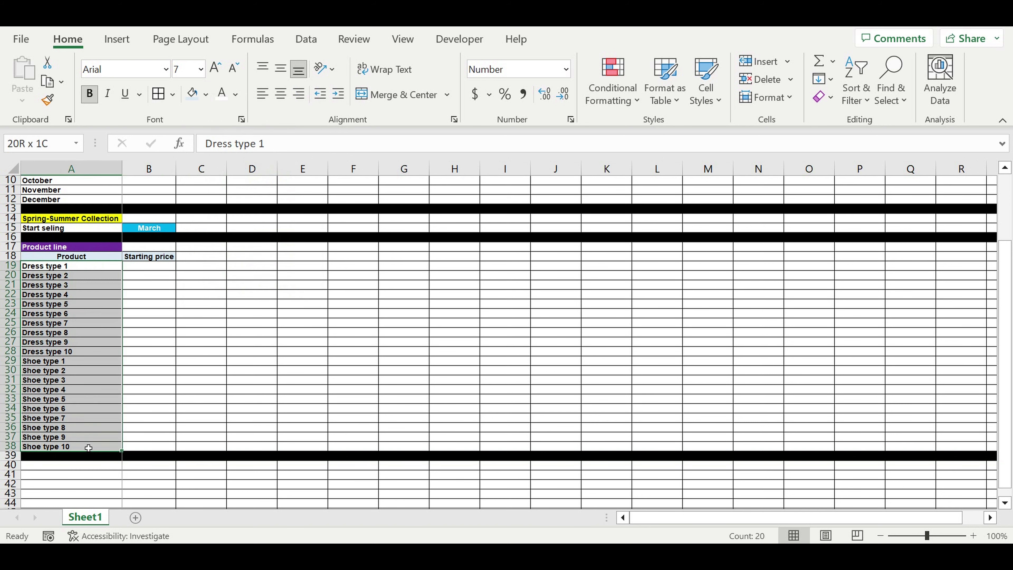
click(338, 94)
click(222, 94)
click(206, 94)
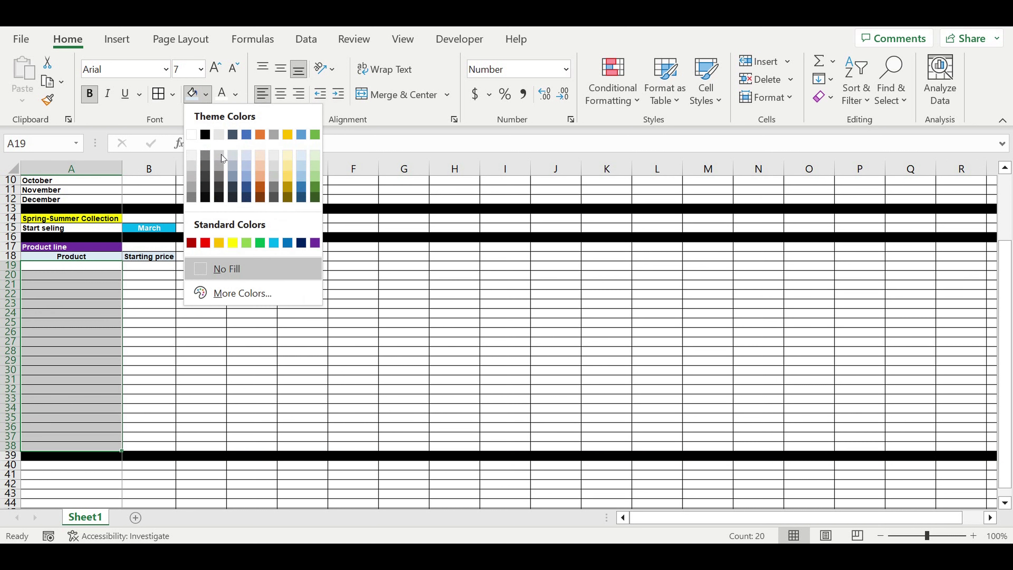
click(273, 243)
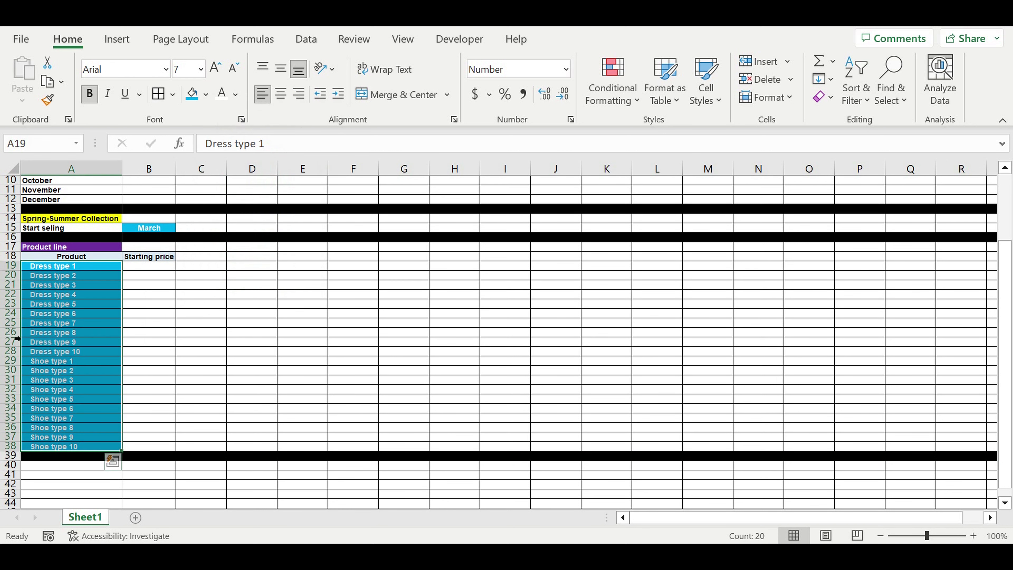
Examine the dress and shoe entries in column A and the matching starting price cells
click(76, 314)
click(68, 285)
click(74, 295)
click(79, 332)
click(85, 362)
click(70, 294)
click(72, 323)
click(73, 344)
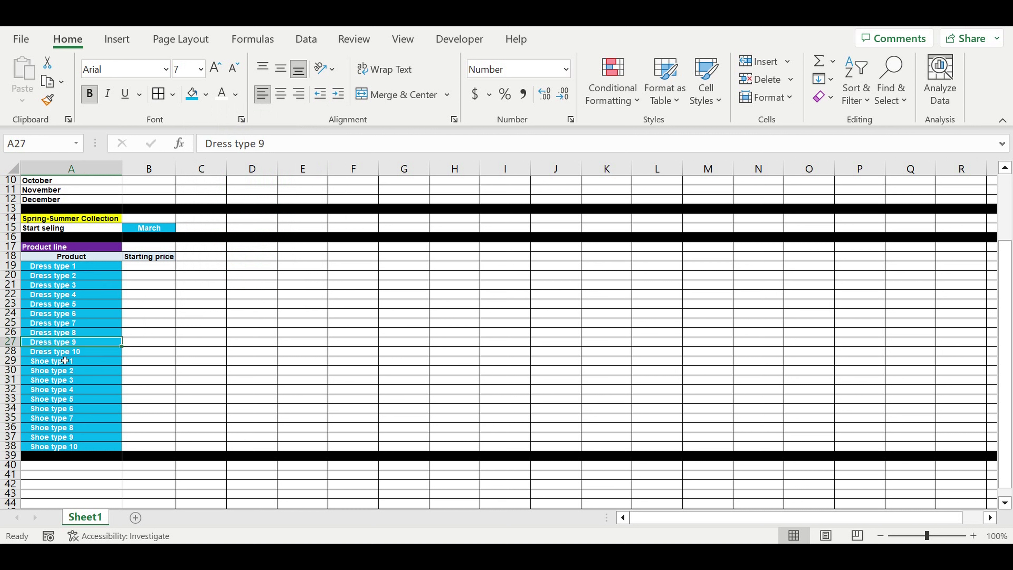
drag(55, 363, 57, 446)
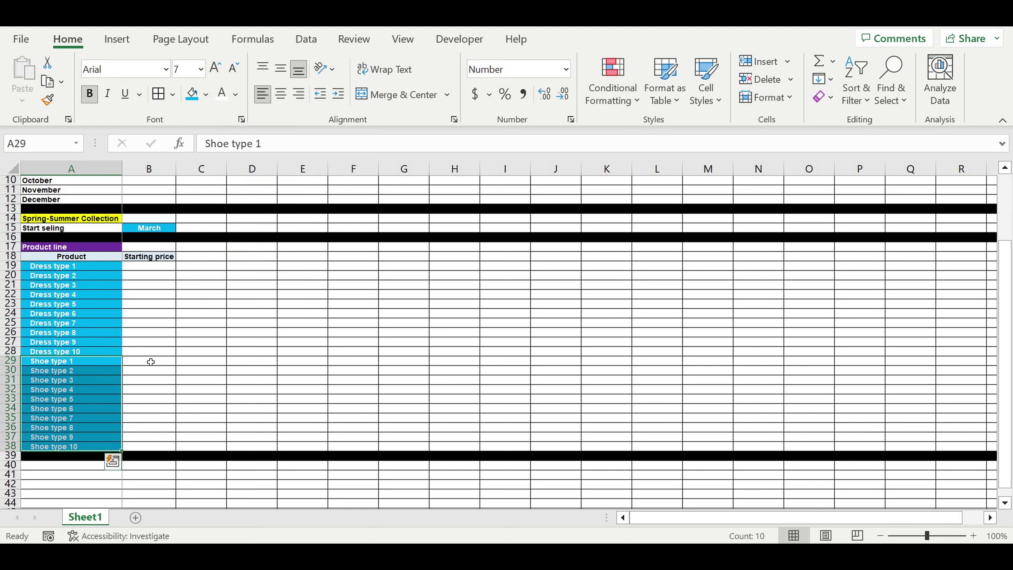
click(193, 304)
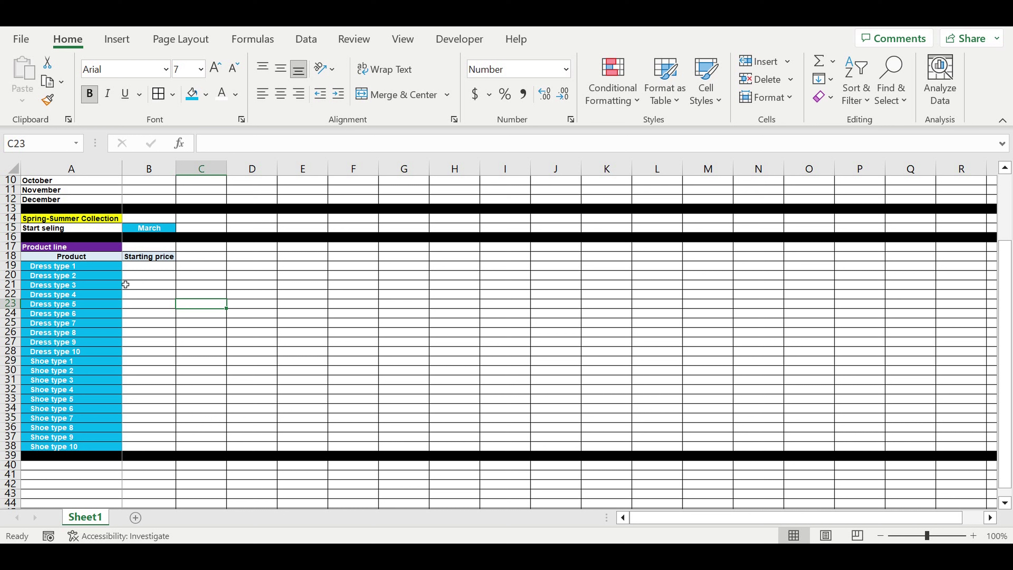
click(149, 269)
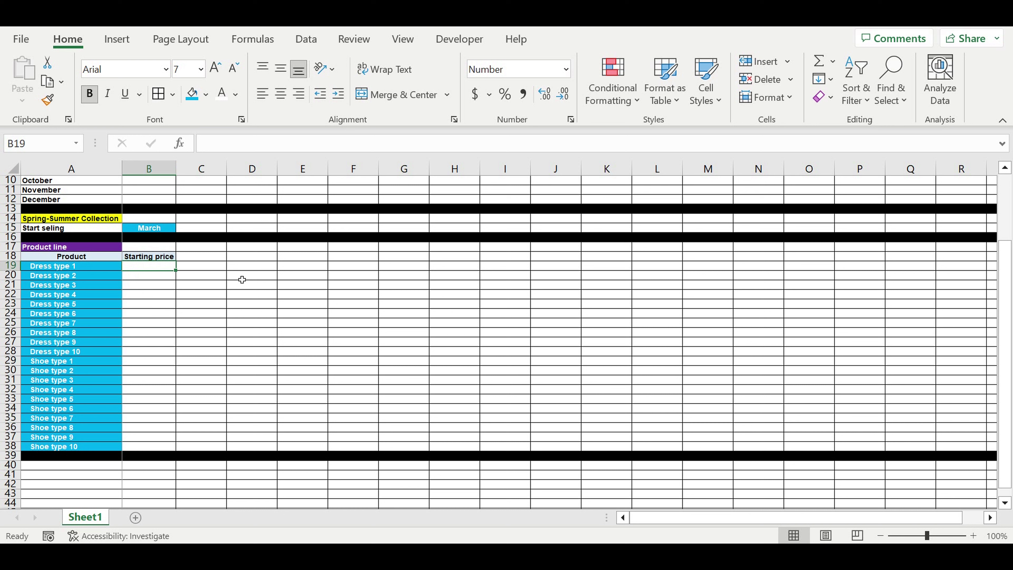
click(61, 266)
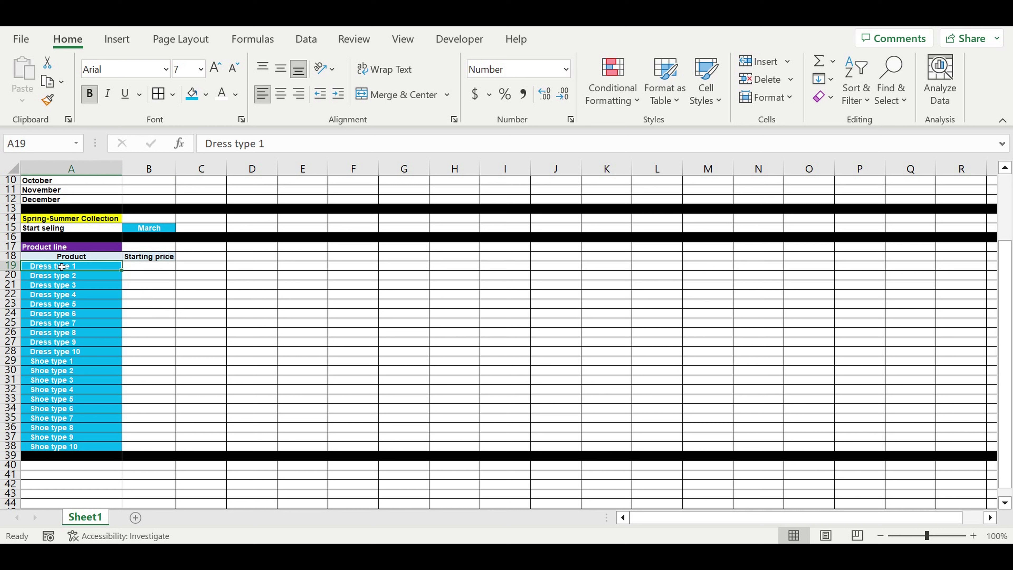
Enter 10 in B19 as the starting price for Dress type 1
click(143, 269)
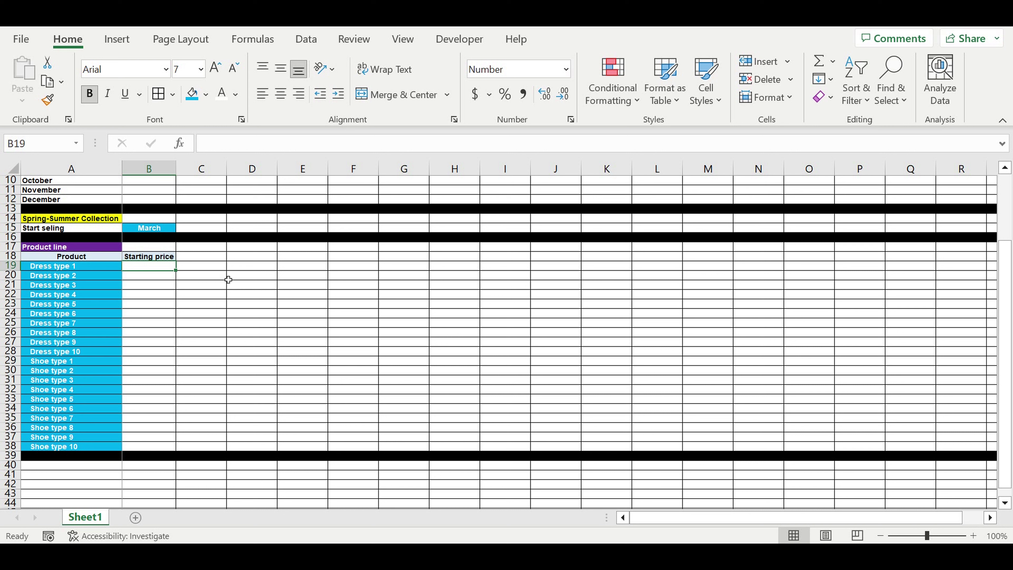
text(10)
click(143, 286)
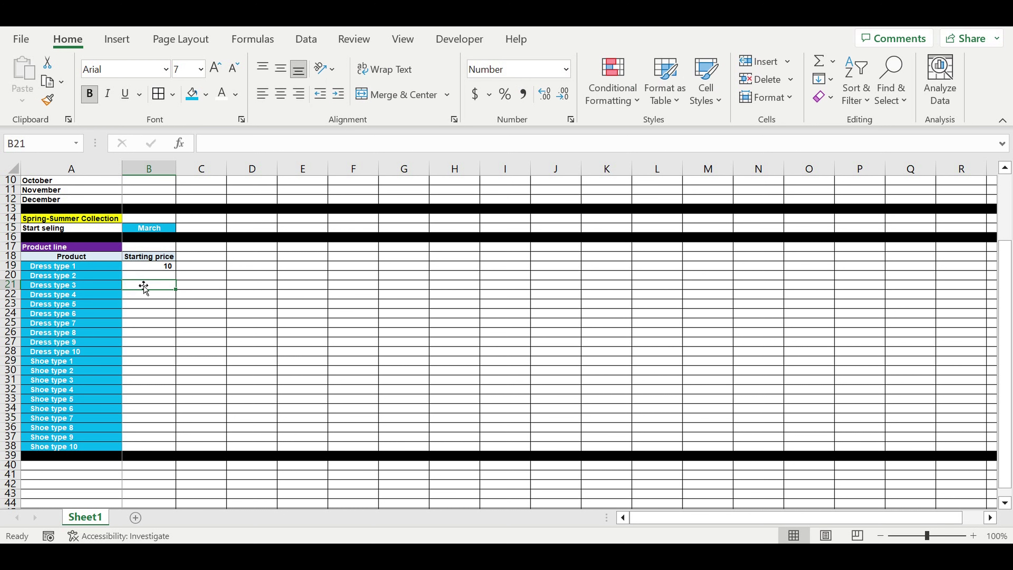
Enter the formula =B19+1 in B20 and fill it down through B38
click(161, 277)
text(=)
click(154, 266)
text(+)
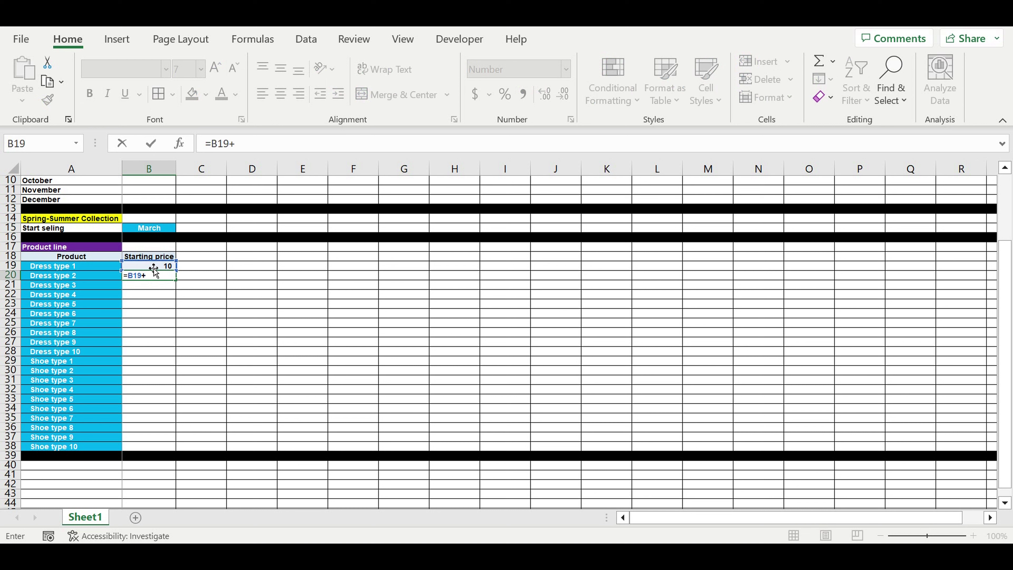
text(1)
key(Return)
click(152, 276)
drag(176, 280, 183, 448)
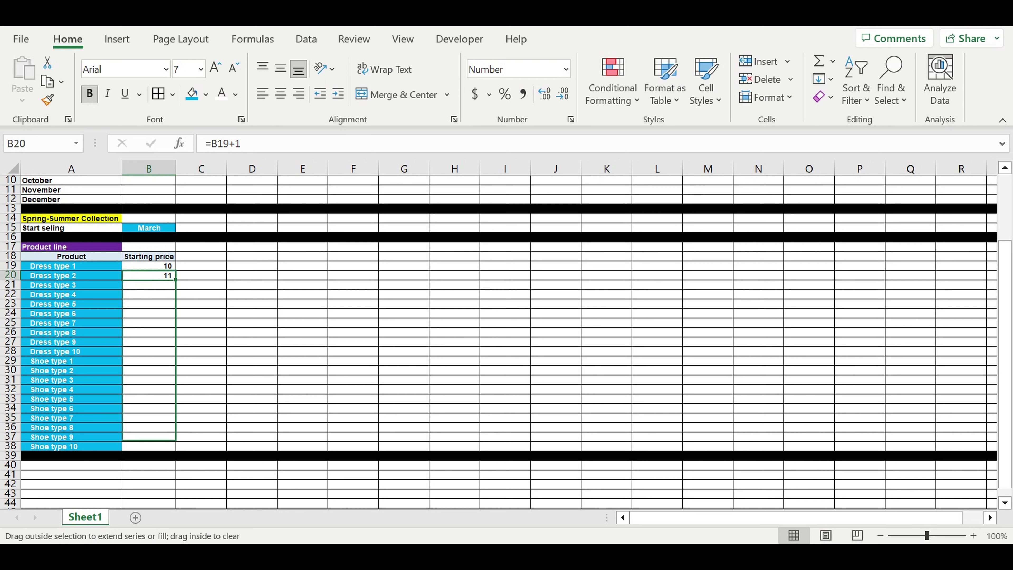
click(259, 388)
Convert the starting prices in B19:B38 to fixed values by copying them and pasting values over themselves
drag(154, 266, 161, 447)
right_click(158, 363)
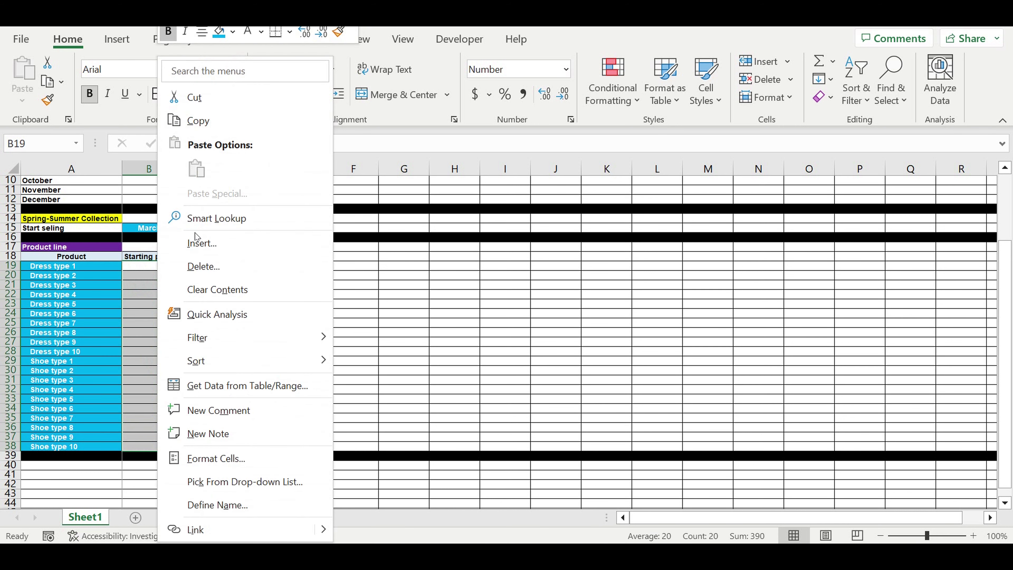
click(198, 120)
right_click(158, 284)
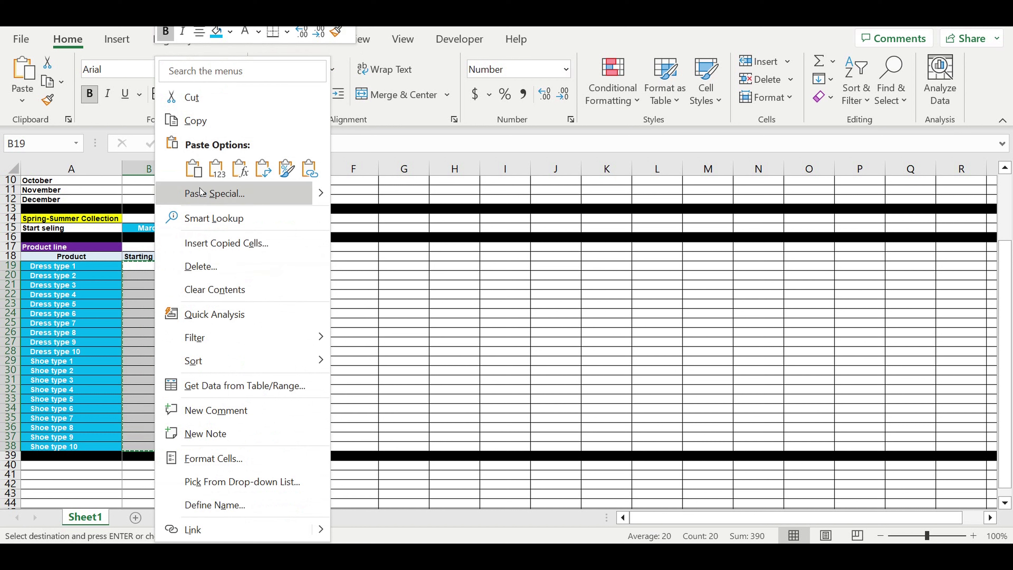
click(216, 170)
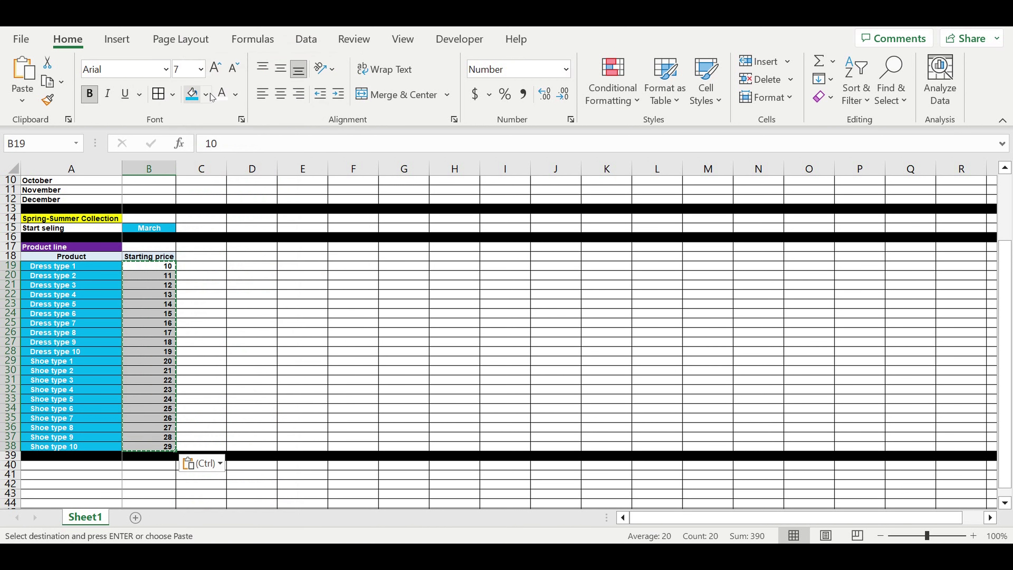
Format the starting prices in B19:B38 with two decimal places, light blue fill and white text
click(544, 94)
click(544, 94)
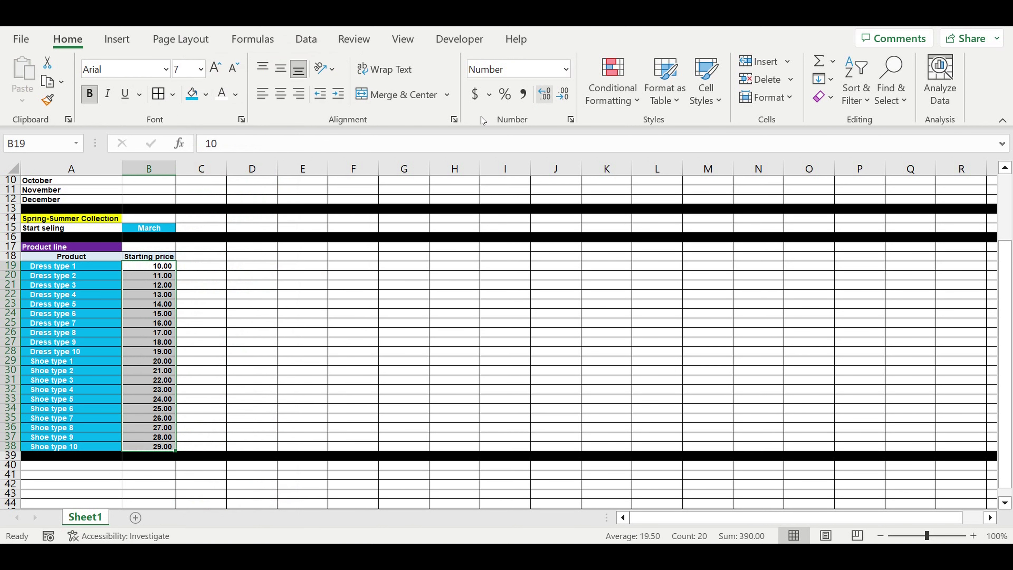
click(192, 94)
click(222, 94)
click(230, 323)
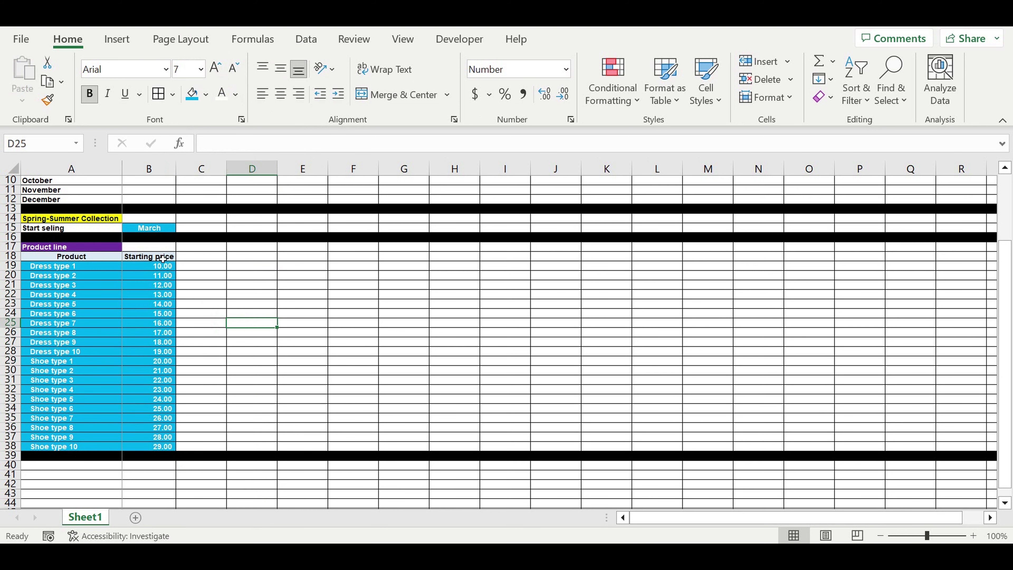
Copy the "Starting price" header from B18 across to C18 and D18 with the fill handle
click(165, 257)
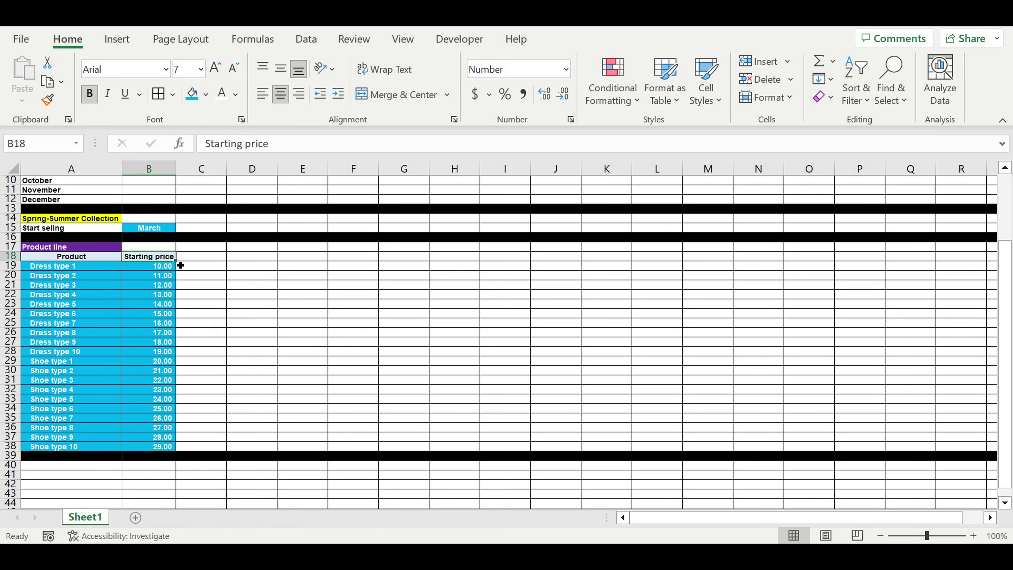
drag(176, 260, 273, 263)
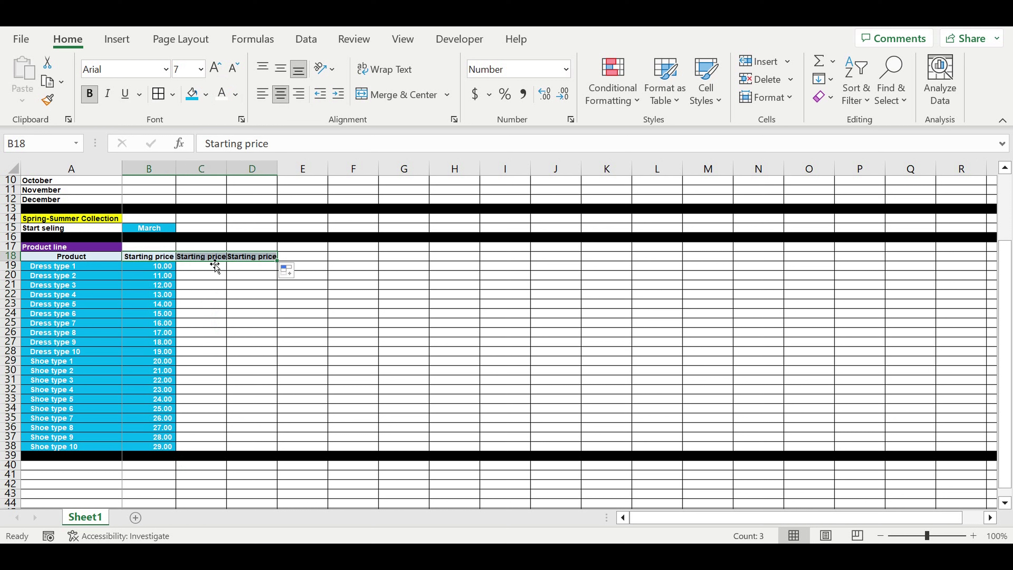
click(206, 260)
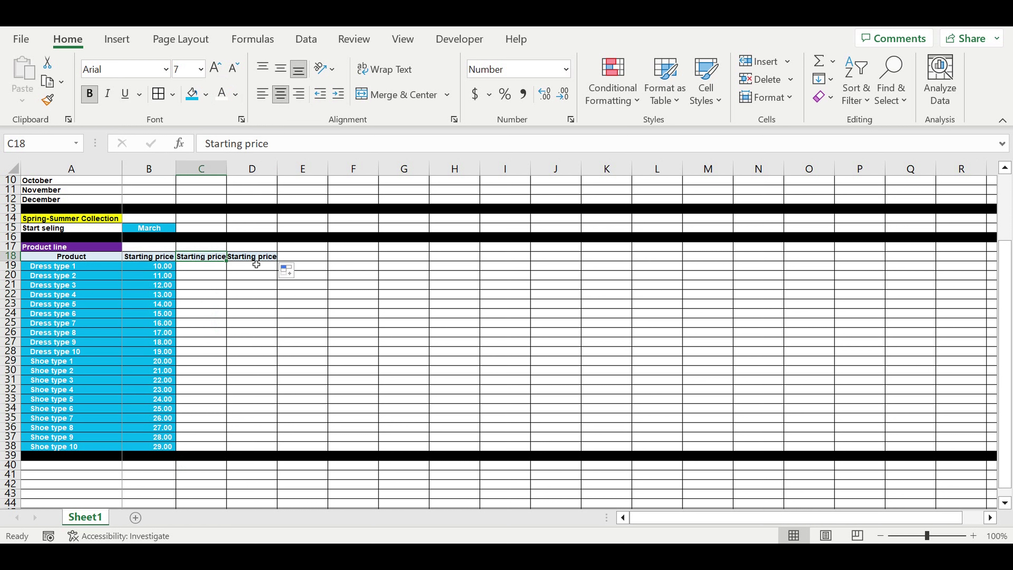
click(152, 258)
click(209, 255)
drag(57, 271, 157, 446)
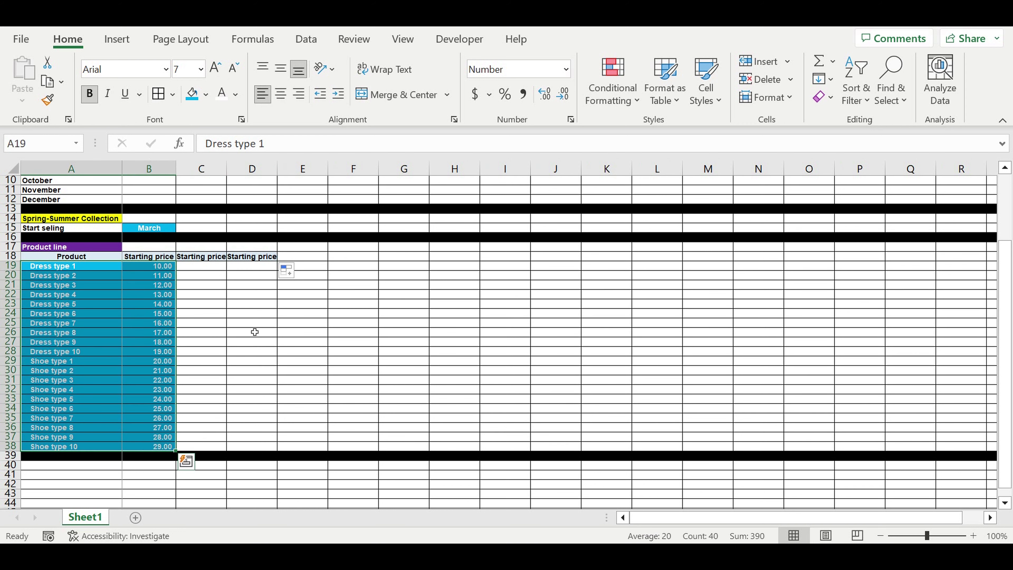
click(199, 259)
click(260, 258)
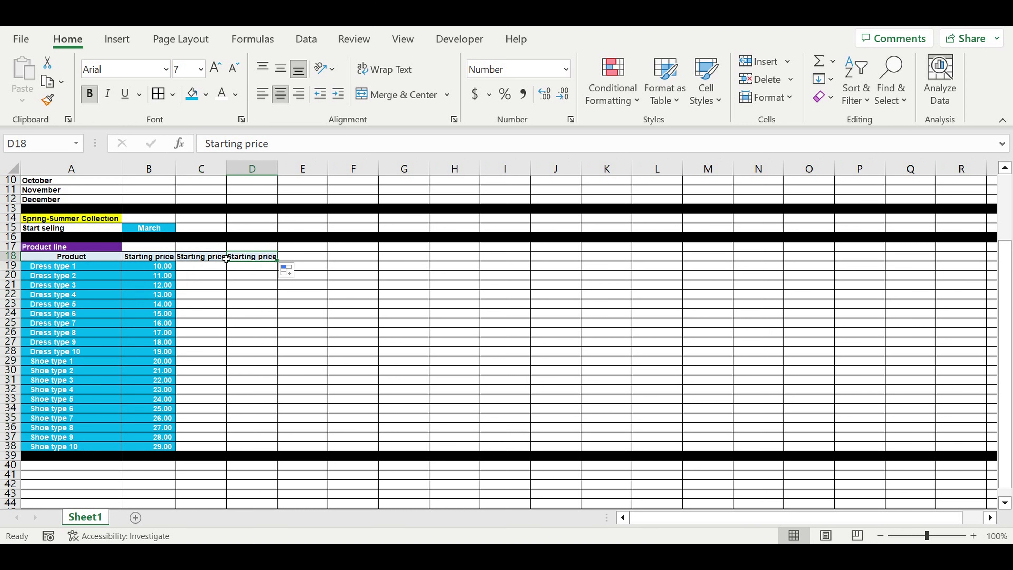
Replace the header in C18 with "ON/OFF" and select cell B1 beside the month list
click(208, 259)
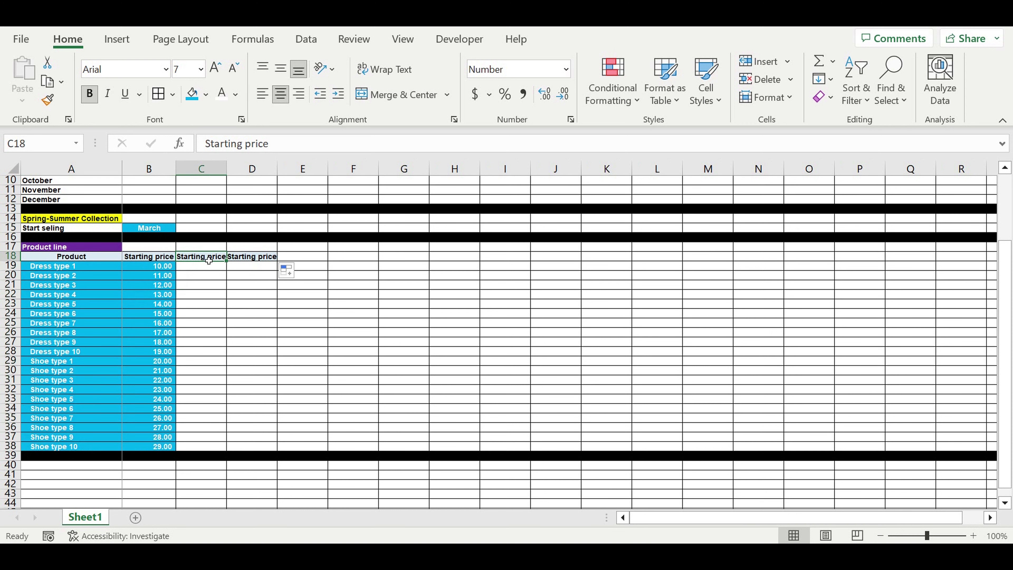
text(ON/OFF)
key(Return)
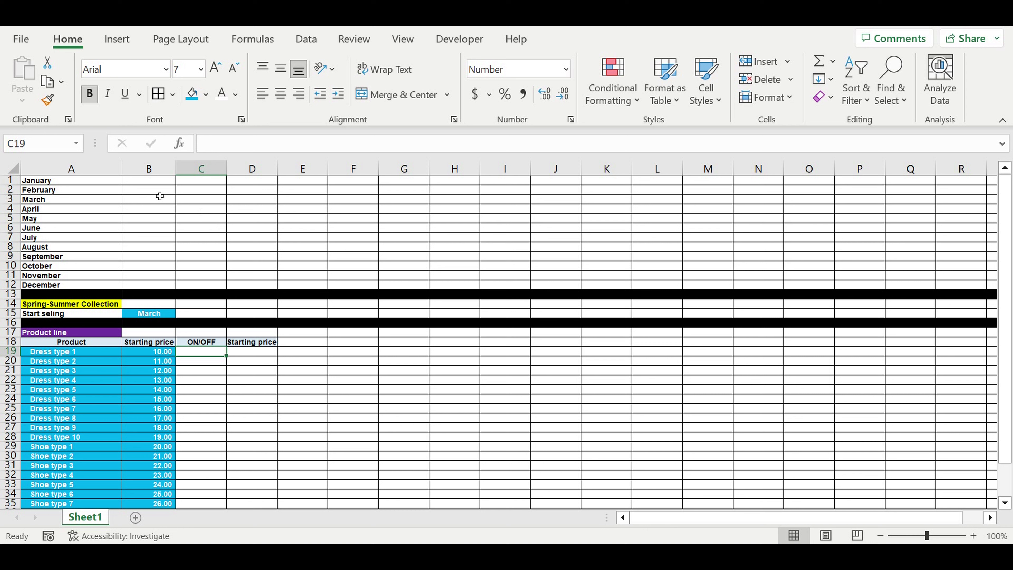
click(147, 186)
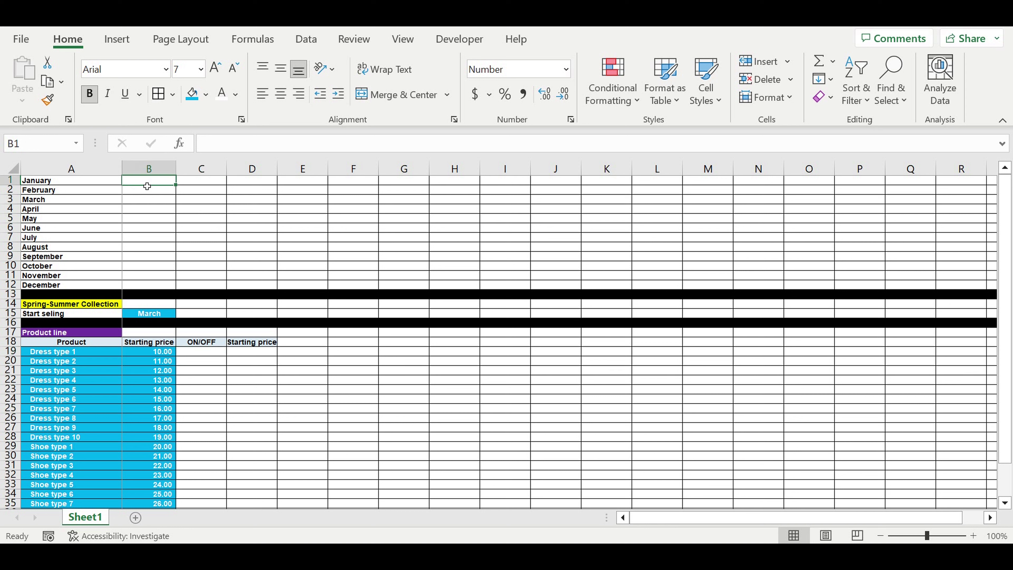
Enter ON in B1 and OFF in B2 beside the month list
text(ON)
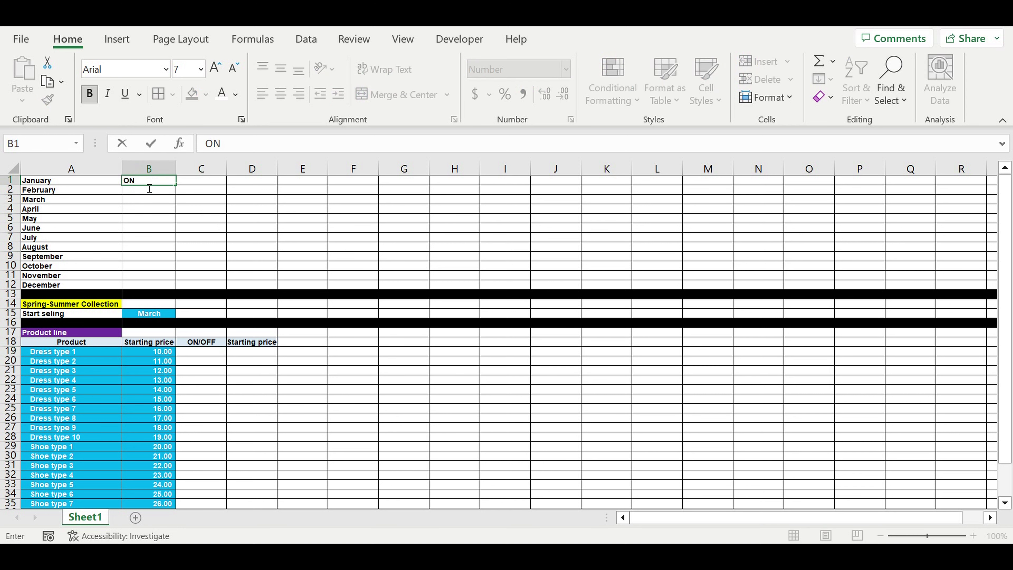
key(Return)
text(OFF)
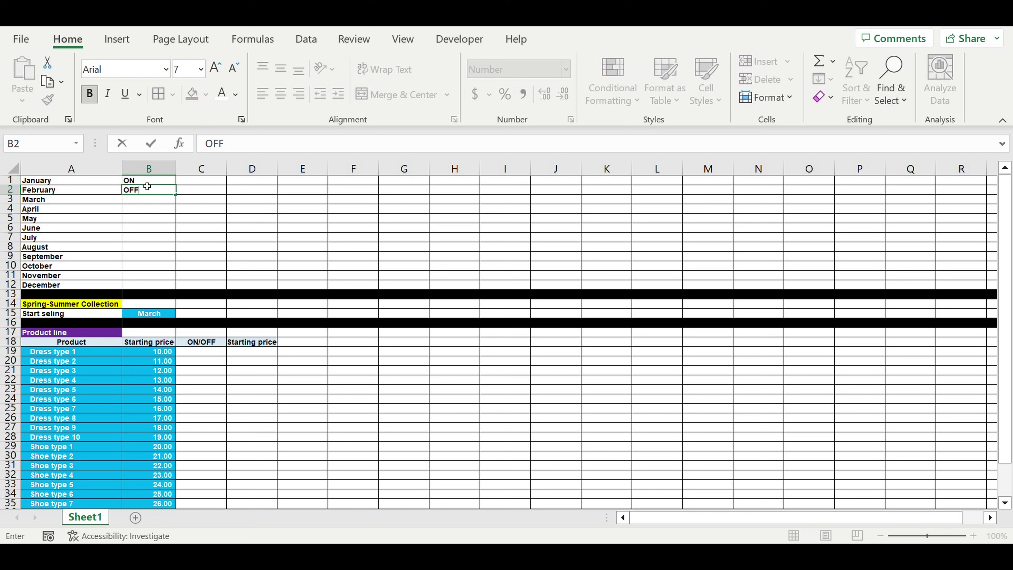
key(Return)
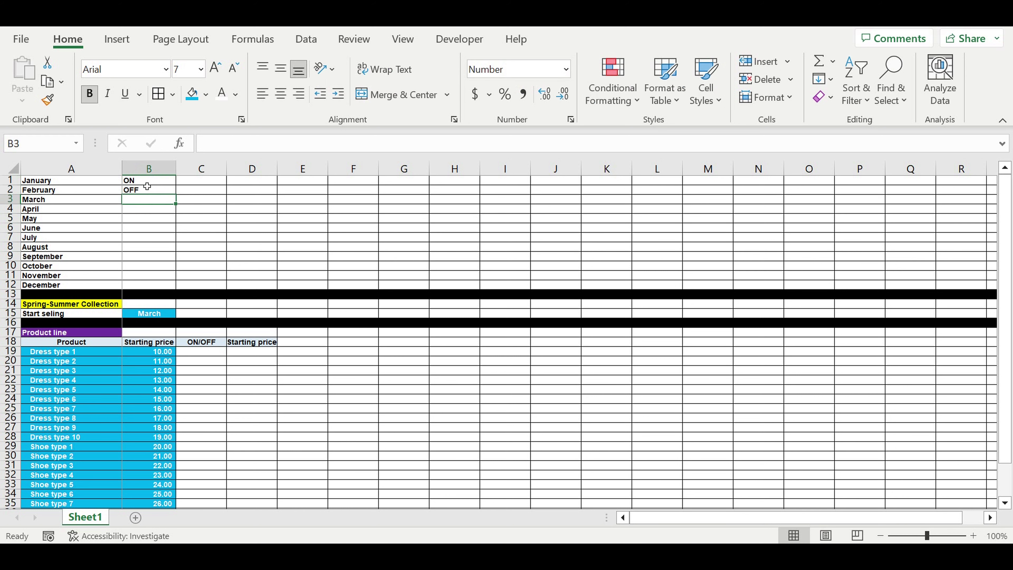
Add a list data validation with in-cell dropdown to C19, using =$B$1:$B$2 as its source
click(239, 399)
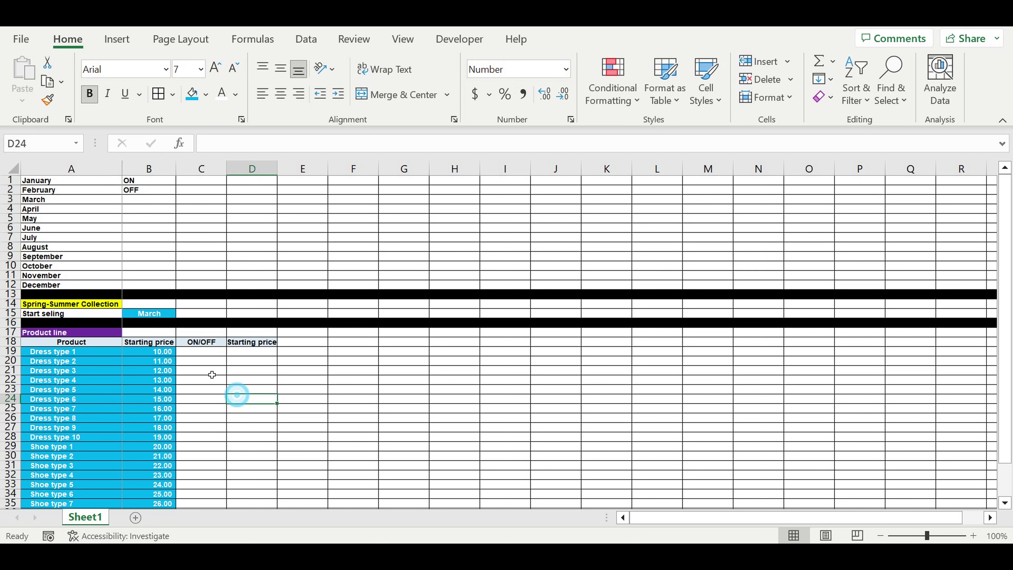
click(203, 353)
scroll(422, 360, down, 1)
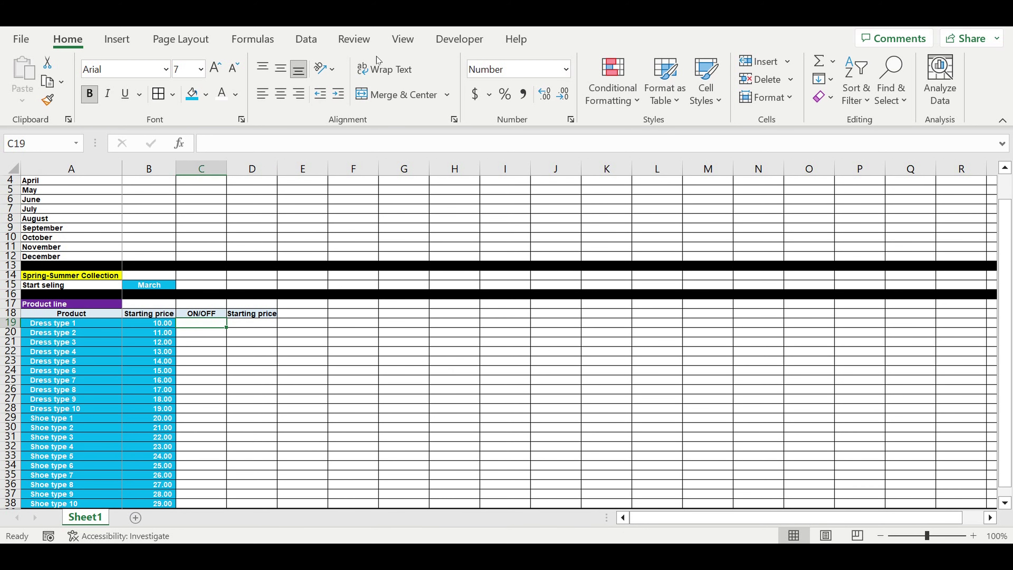
click(313, 39)
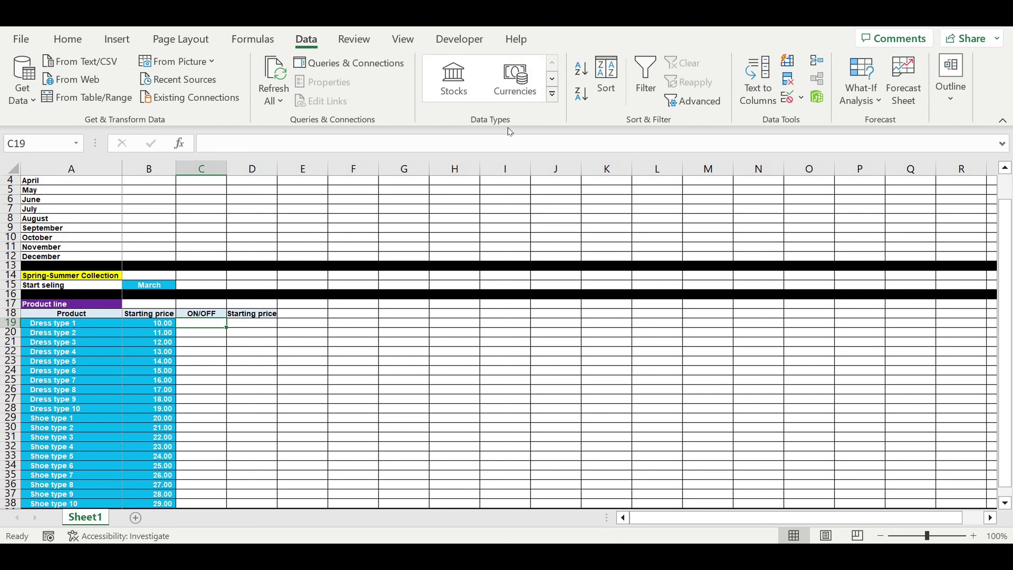
click(801, 97)
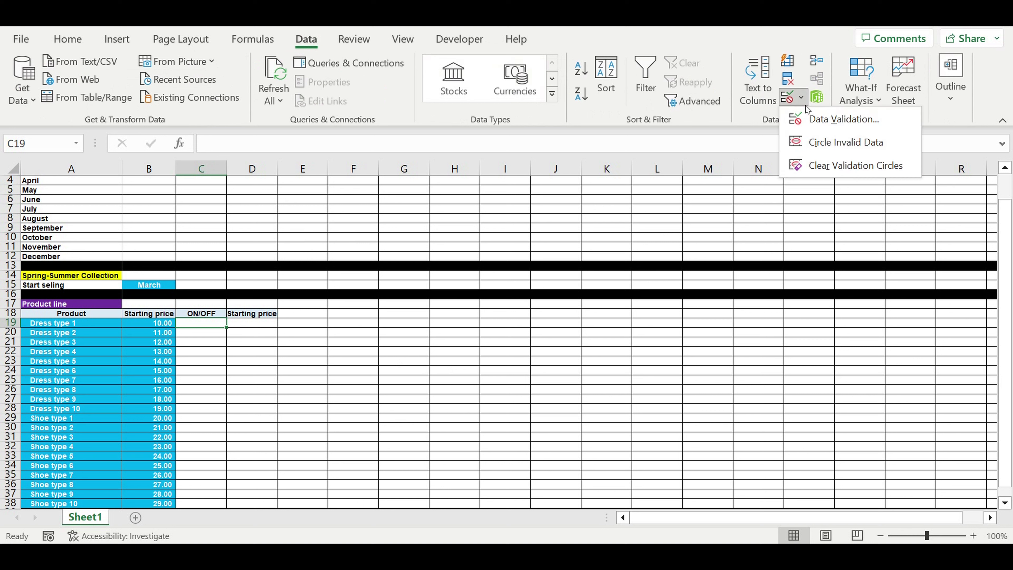
click(823, 122)
click(629, 115)
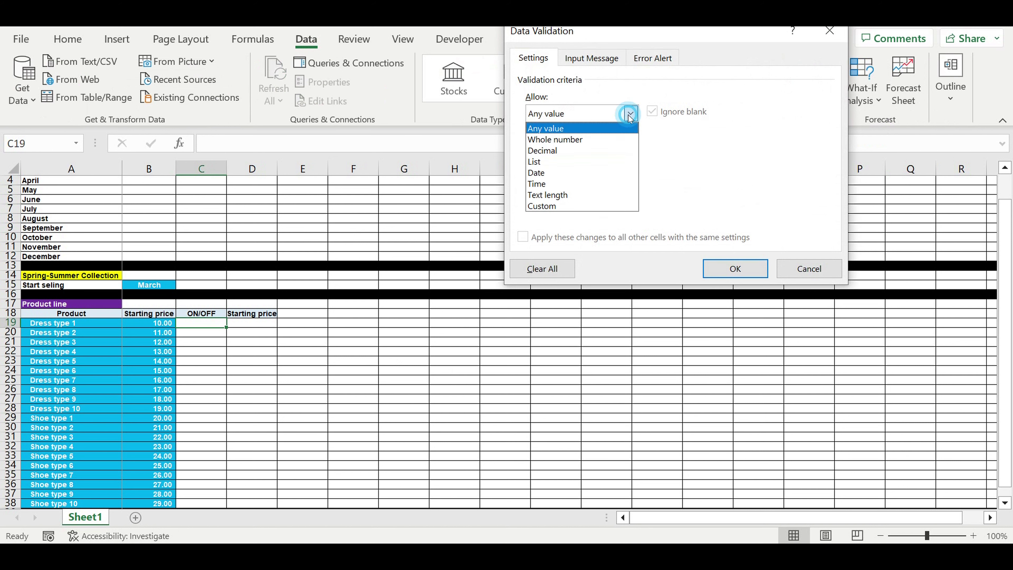
click(547, 162)
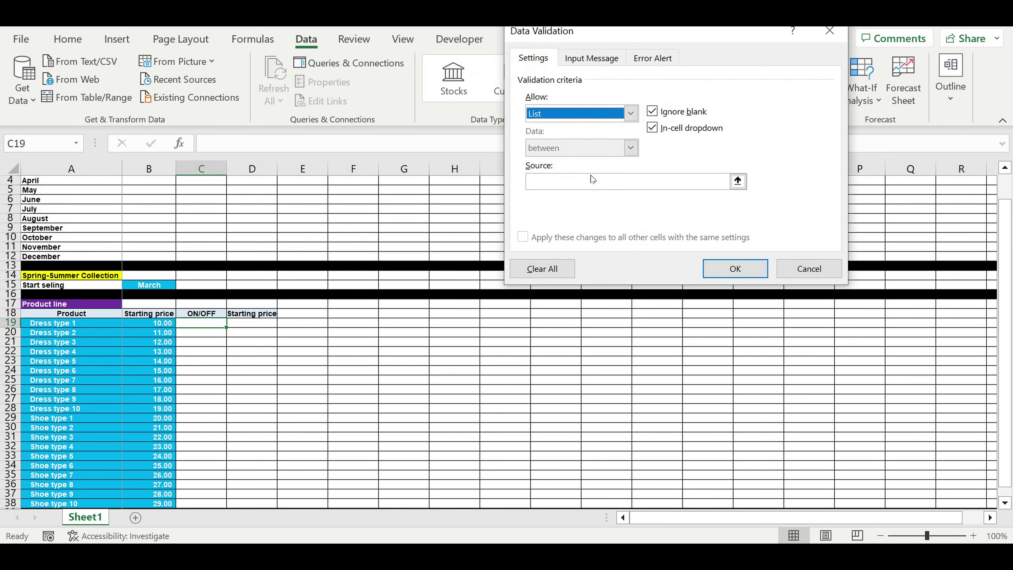
click(739, 182)
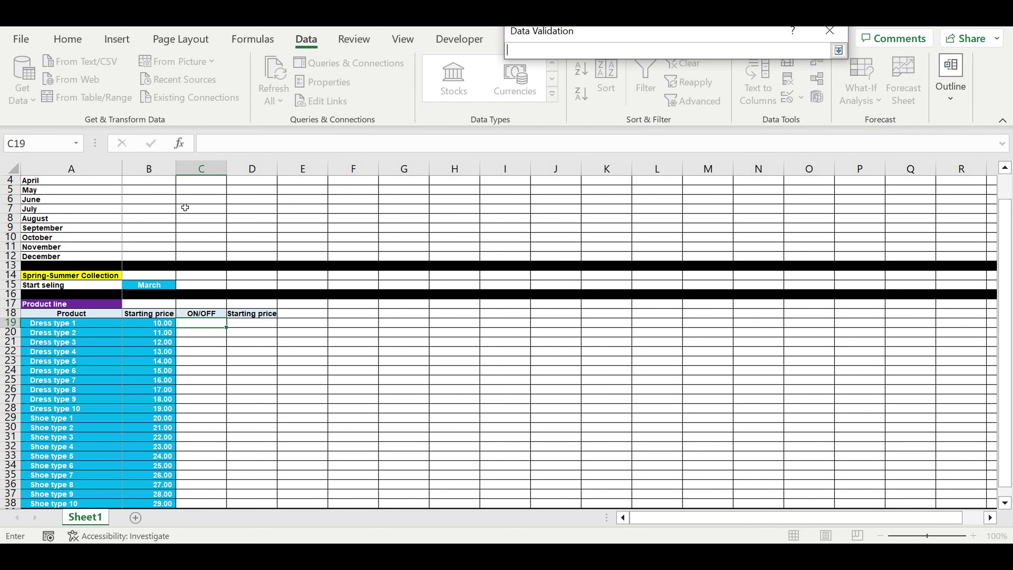
scroll(155, 220, up, 1)
drag(140, 182, 149, 190)
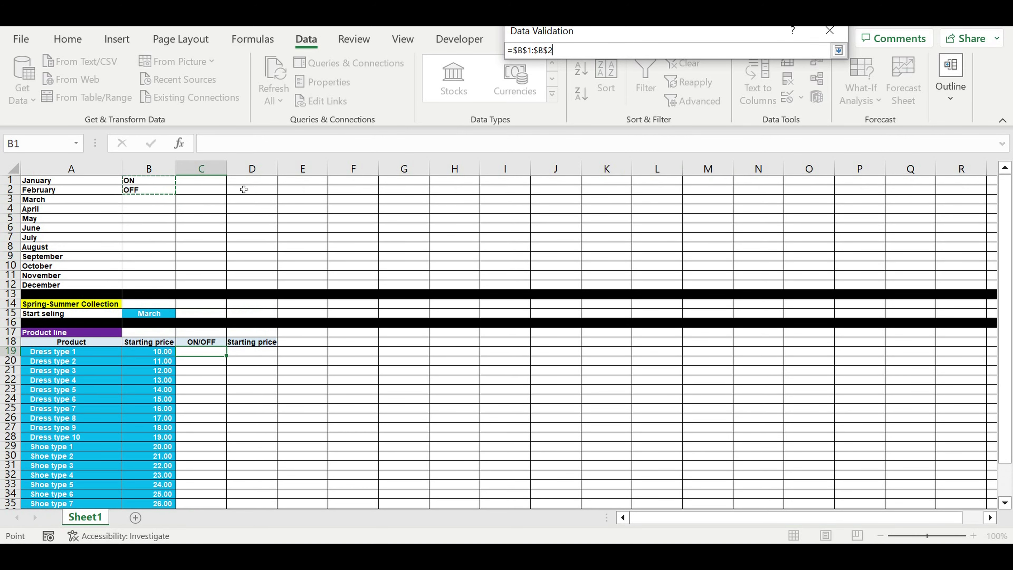
key(Return)
click(741, 270)
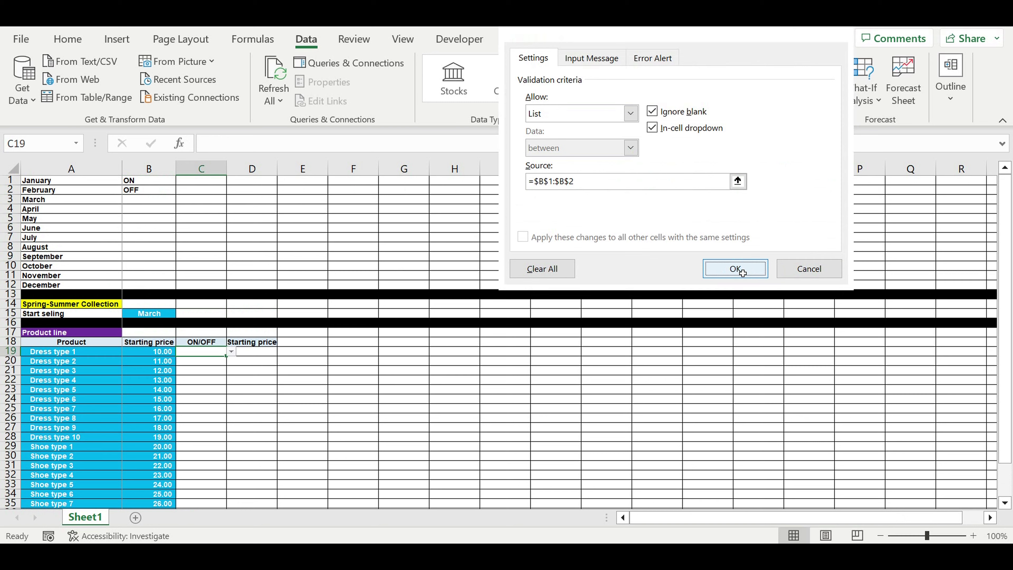
Choose ON from the dropdown in C19 for Dress type 1
scroll(263, 328, down, 4)
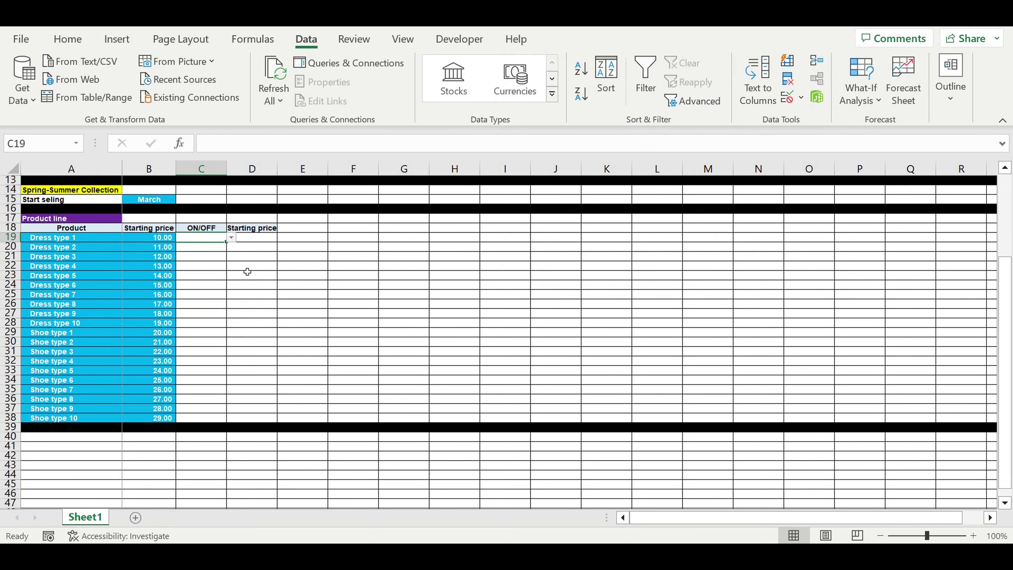
click(232, 238)
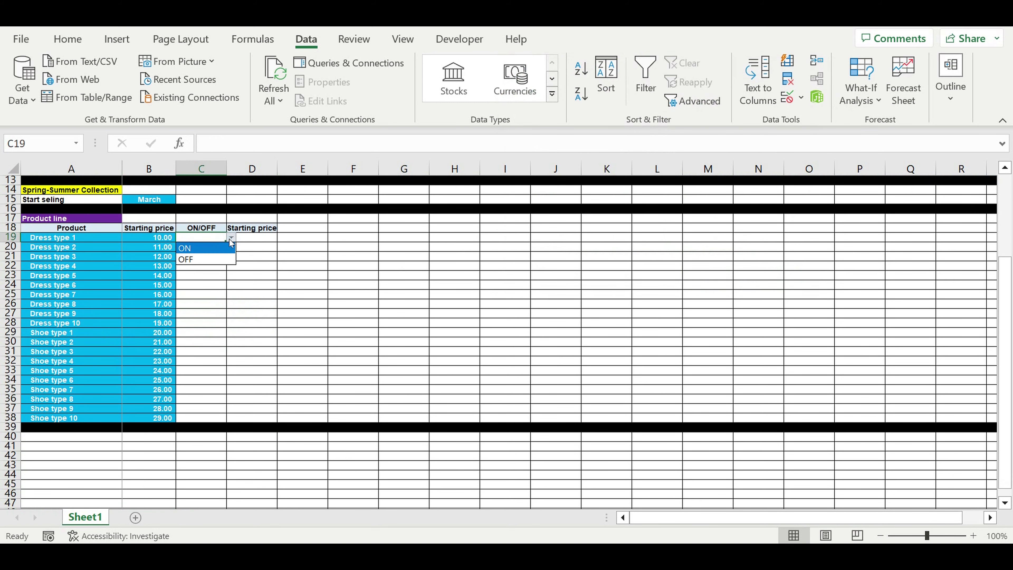
click(207, 247)
Centre C19 with light blue fill and white text, and copy it down through C38
click(63, 37)
click(280, 94)
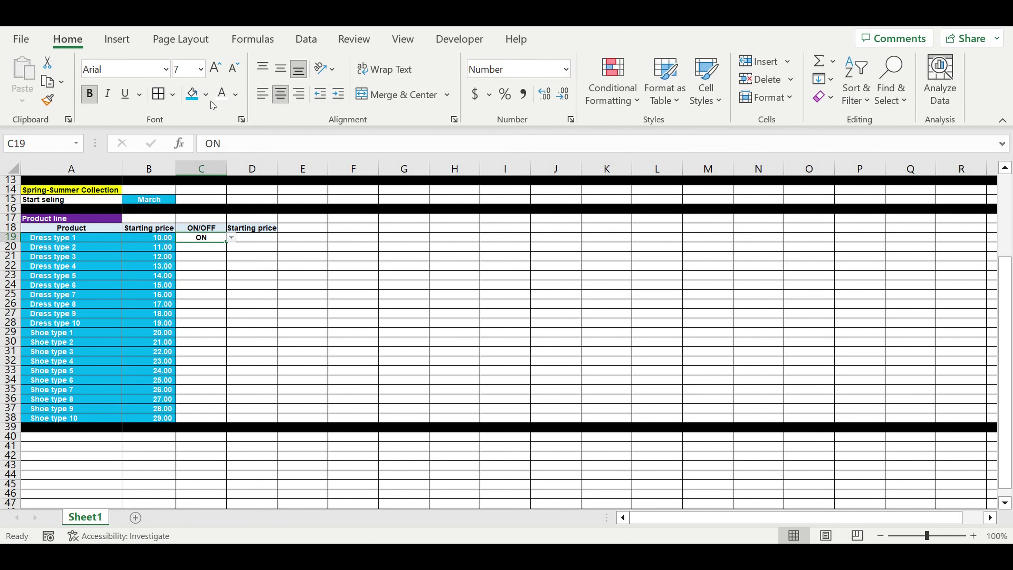
click(193, 95)
click(222, 95)
drag(231, 246, 234, 422)
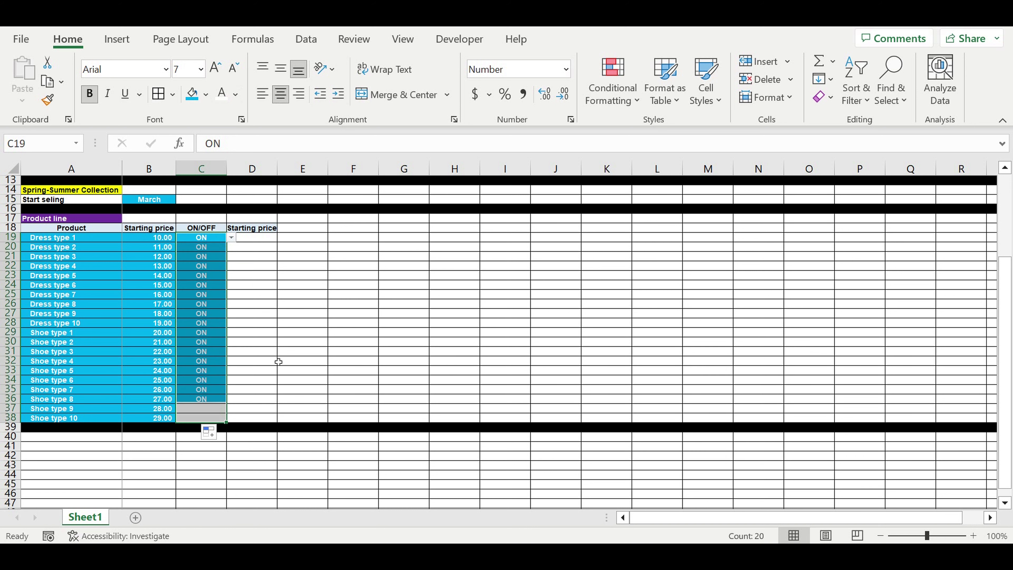
Copy the "ON/OFF" header from C18 into D18
click(283, 345)
click(225, 230)
drag(231, 234, 265, 236)
Enter the formula =f(C19=$B$1,1,0) in D19, with an absolute reference to the ON cell
click(256, 238)
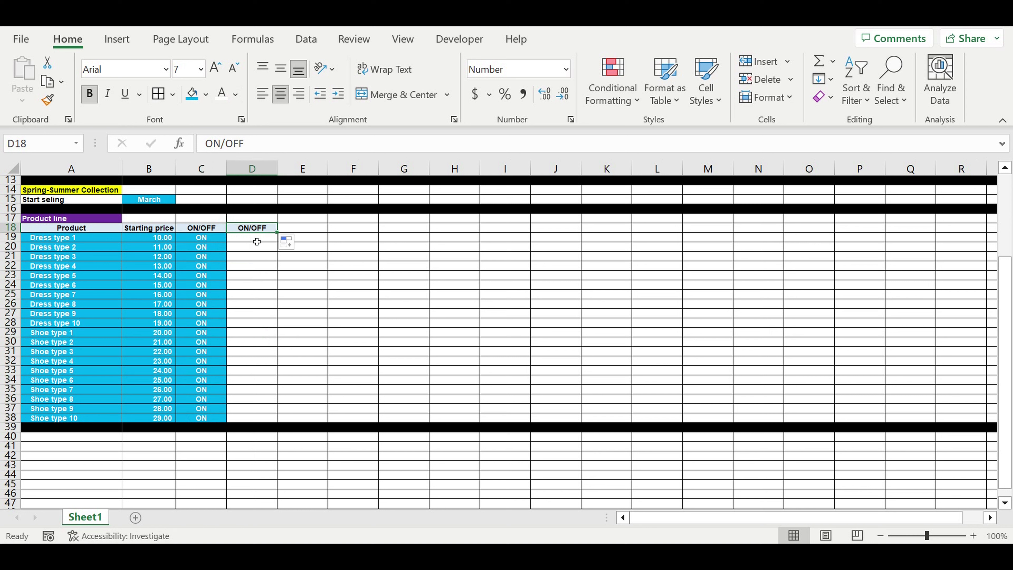
text(=f()
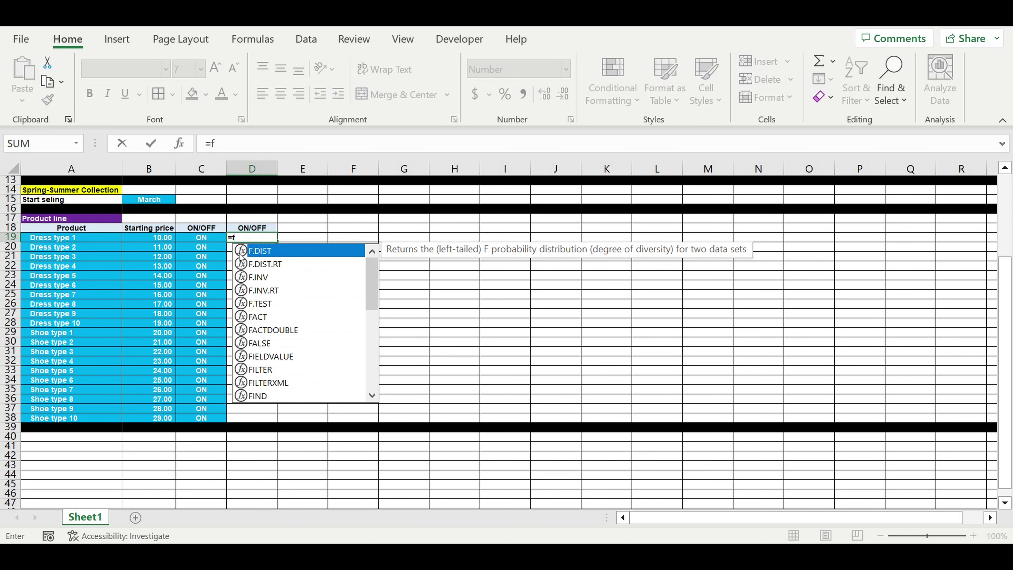
click(201, 239)
text(=)
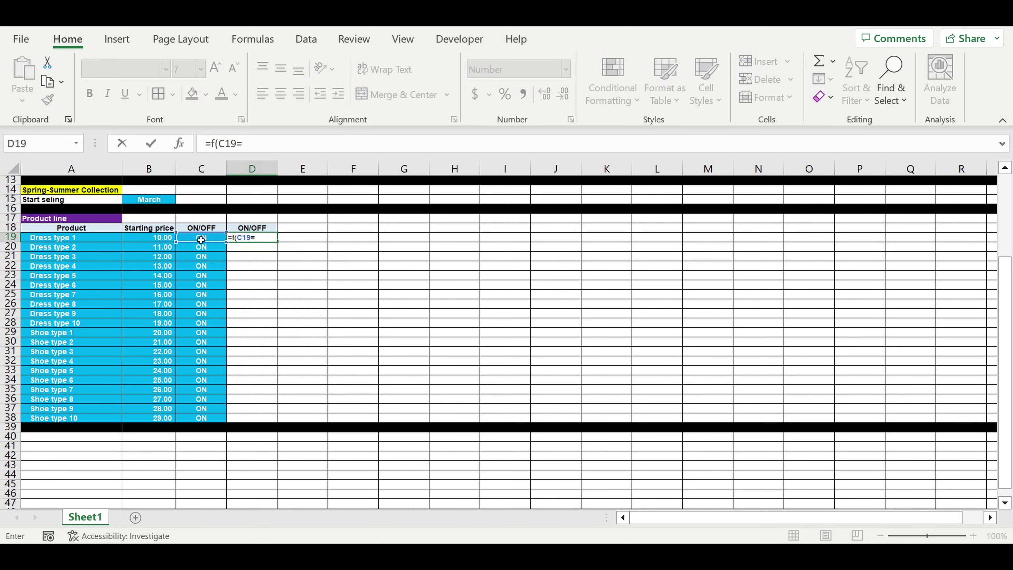
scroll(201, 238, up, 4)
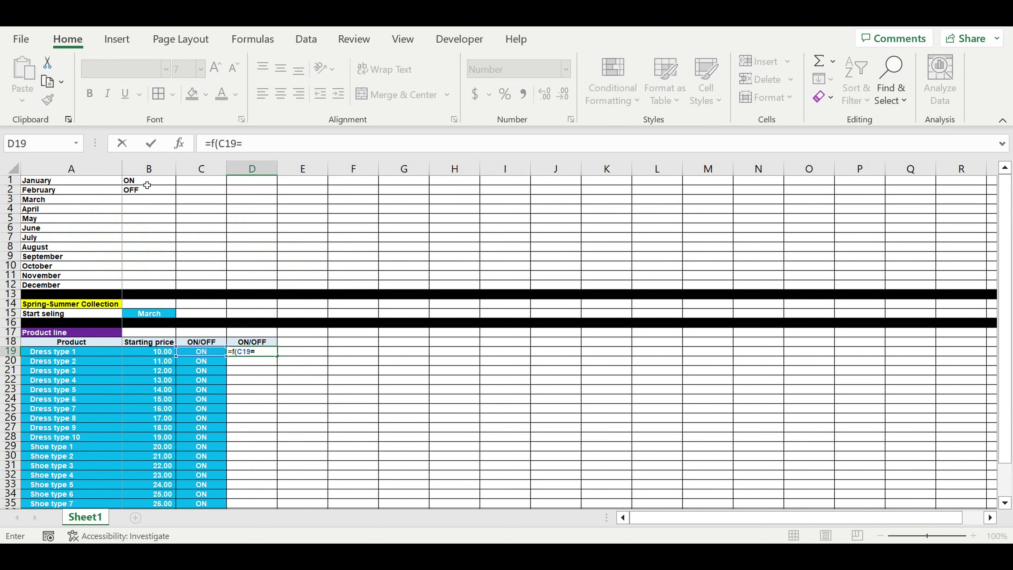
click(147, 185)
click(243, 144)
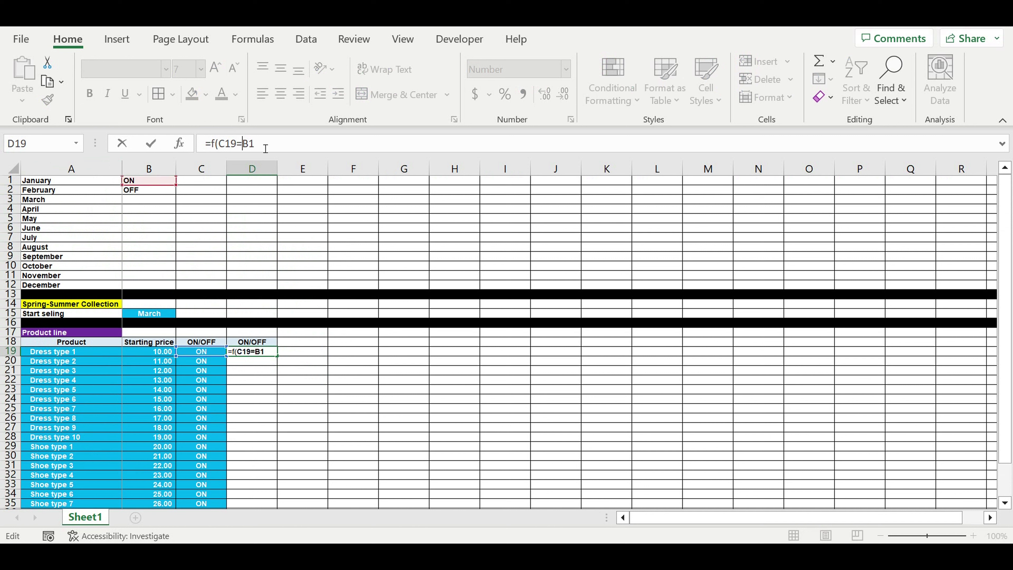
text($)
key(F4)
key(F4)
text(,1,0))
key(Return)
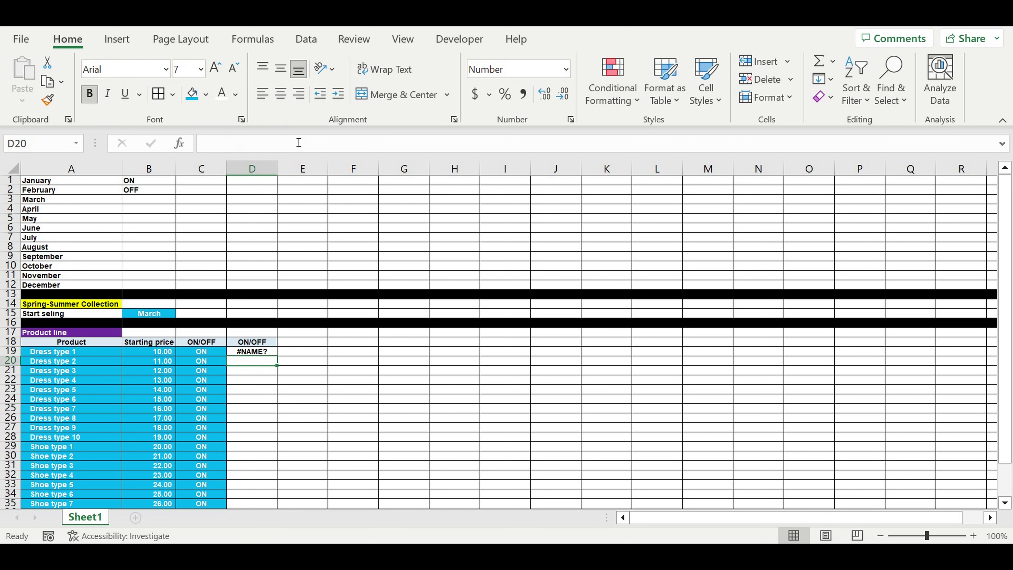
Correct the function name in D19 so the formula reads =IF(C19=$B$1,1,0)
click(254, 351)
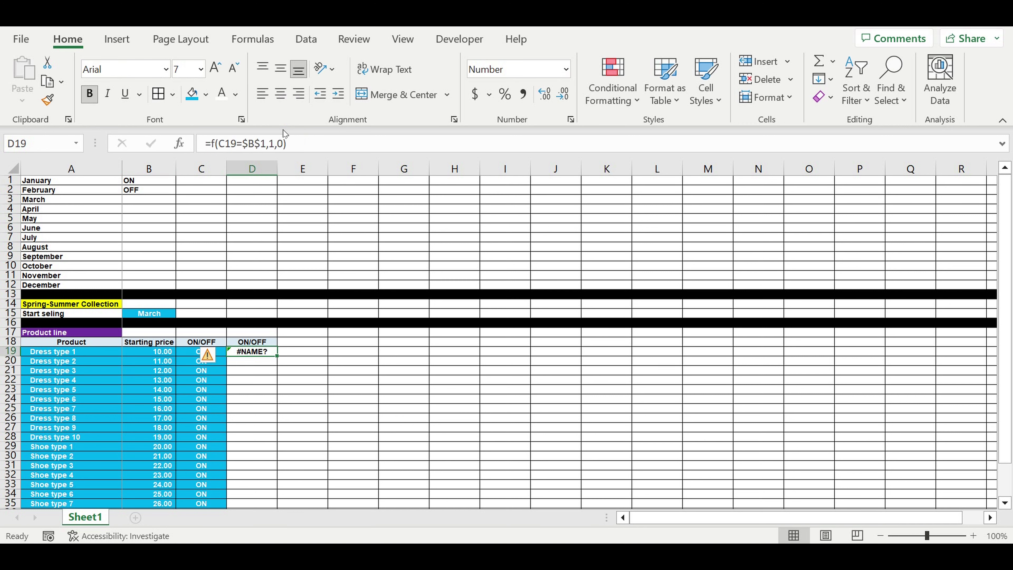
click(211, 144)
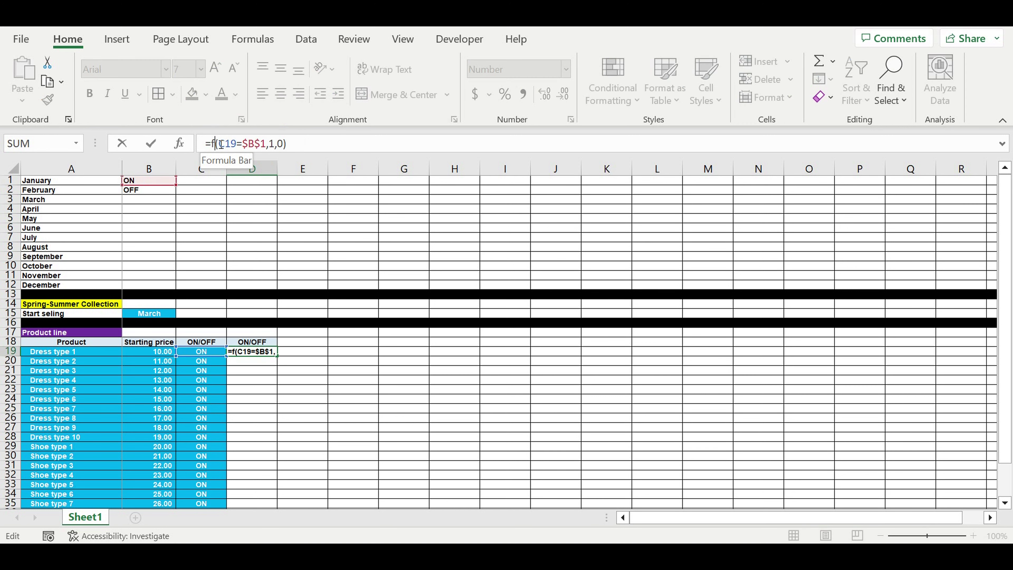
click(211, 142)
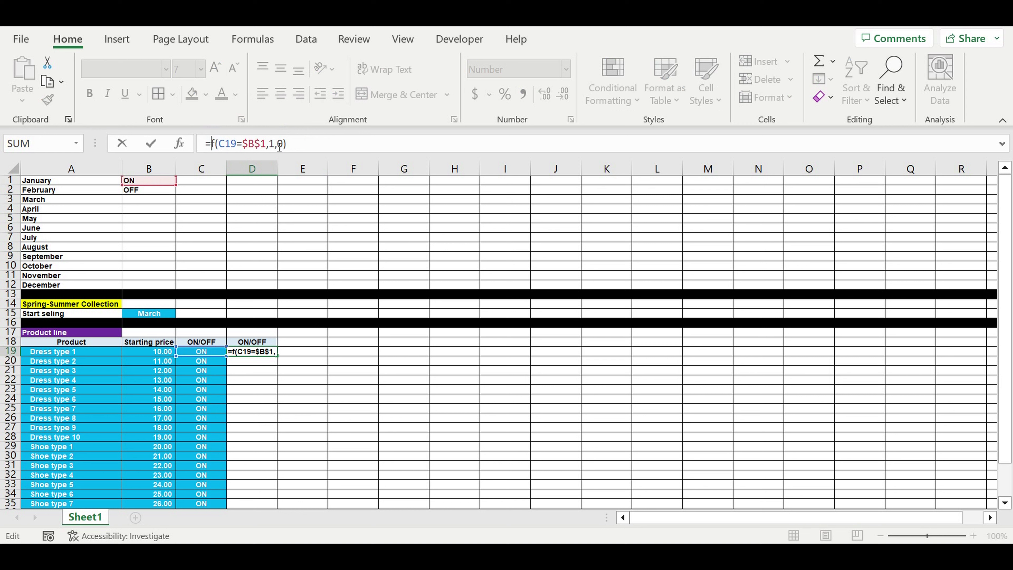
text(i)
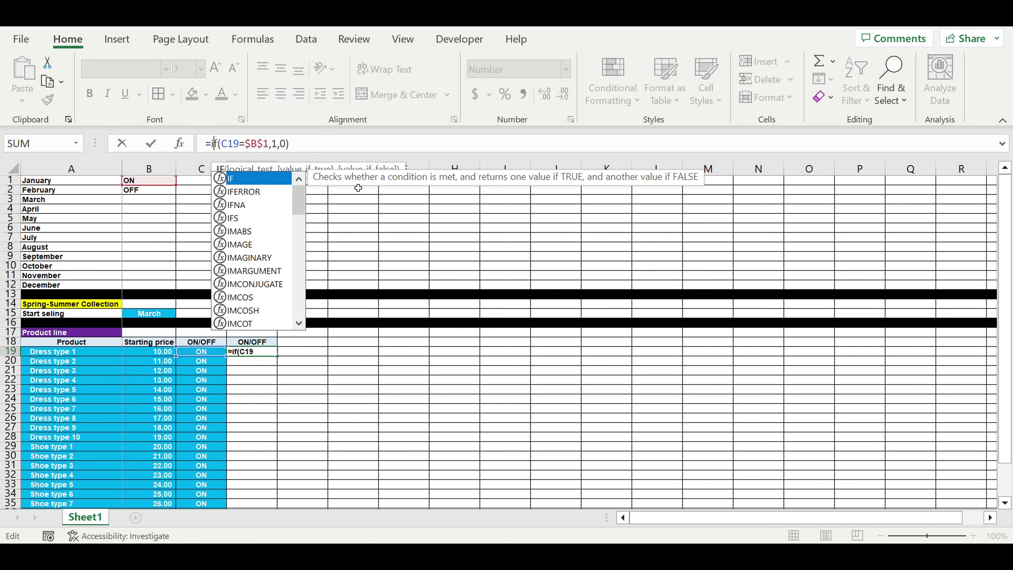
key(Return)
Copy the IF formula from D19 down through D38 for all products
click(261, 354)
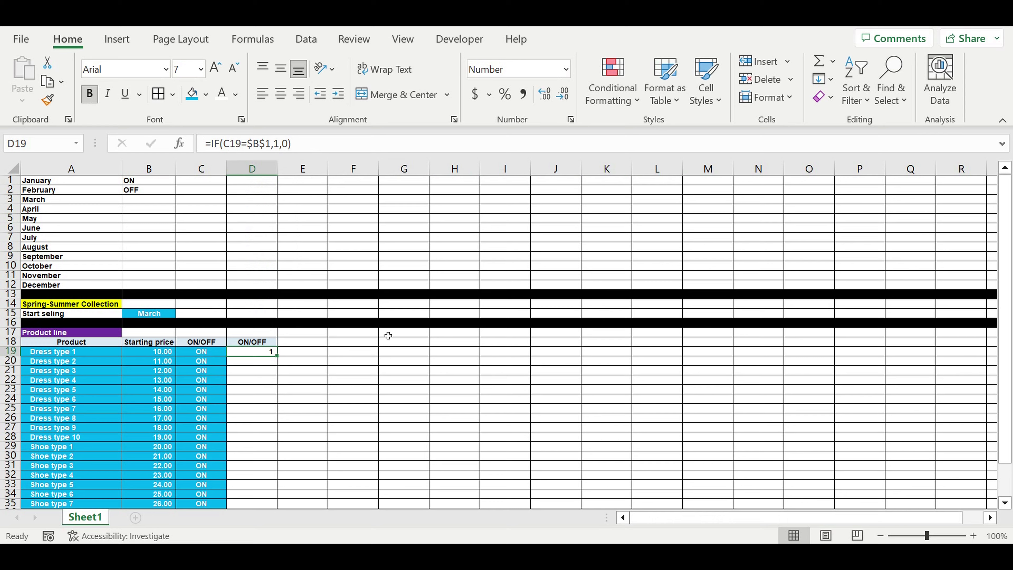
scroll(388, 335, down, 3)
drag(277, 271, 279, 449)
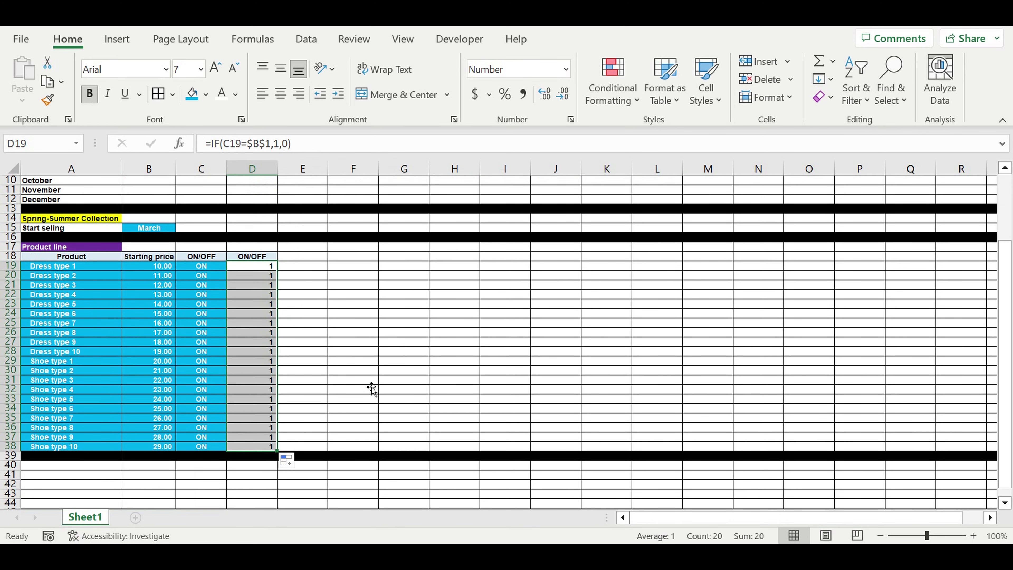
click(370, 382)
Switch Dress type 4 to OFF in C22 and copy that value down through C32
click(207, 295)
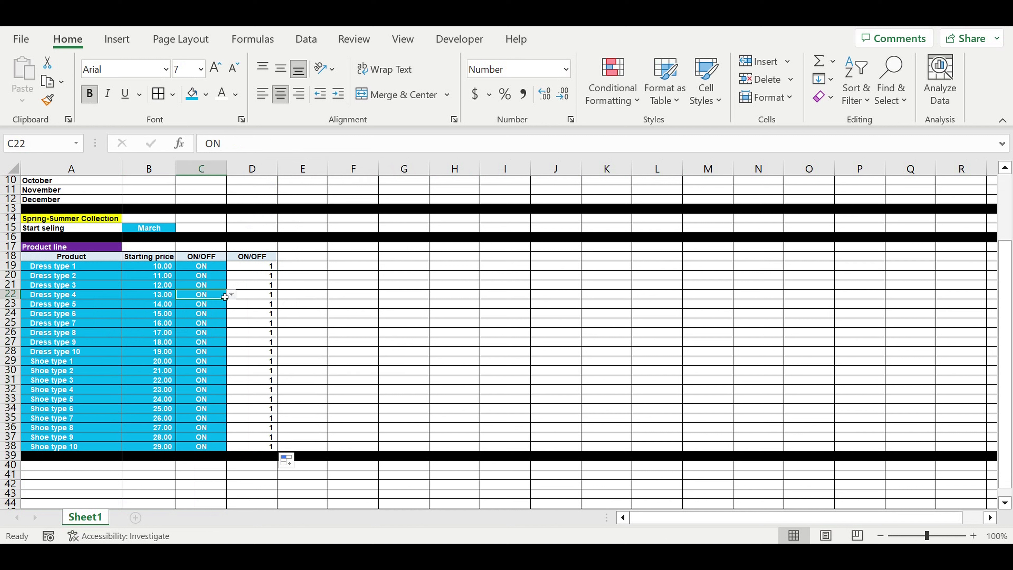
click(230, 295)
click(220, 316)
drag(229, 314, 236, 391)
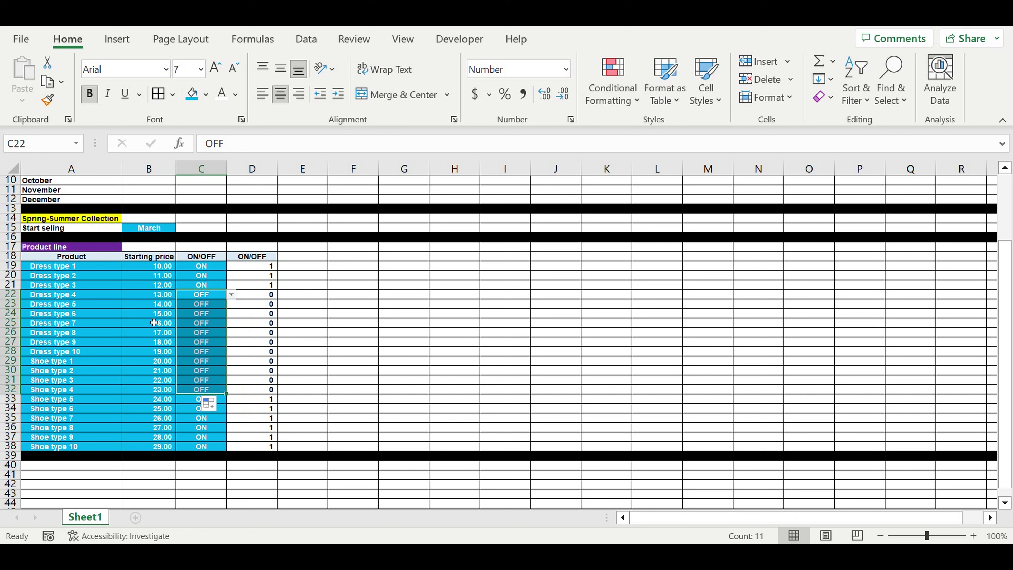
click(115, 302)
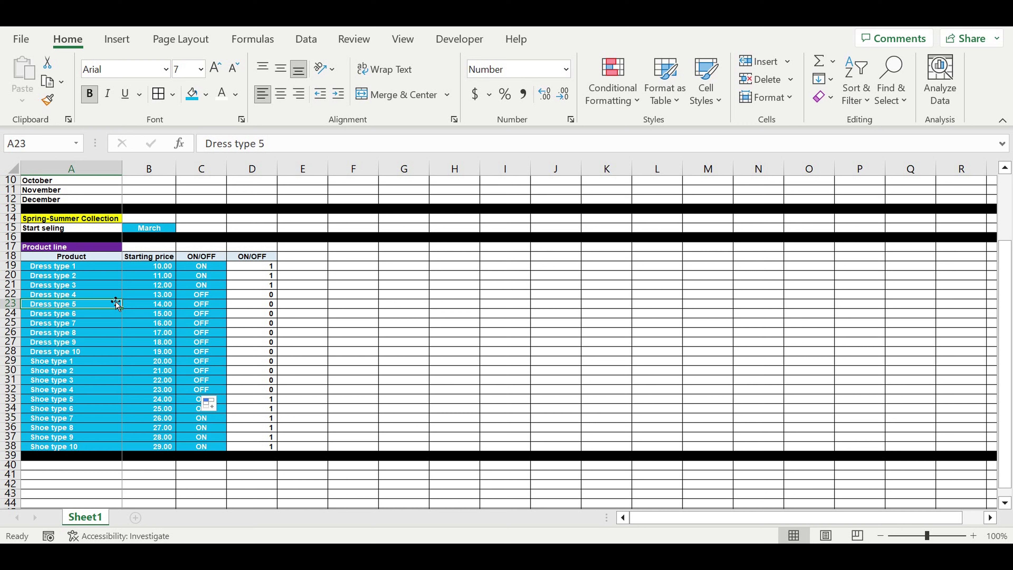
Copy ON from C21 down through C35 over the OFF entries
click(211, 284)
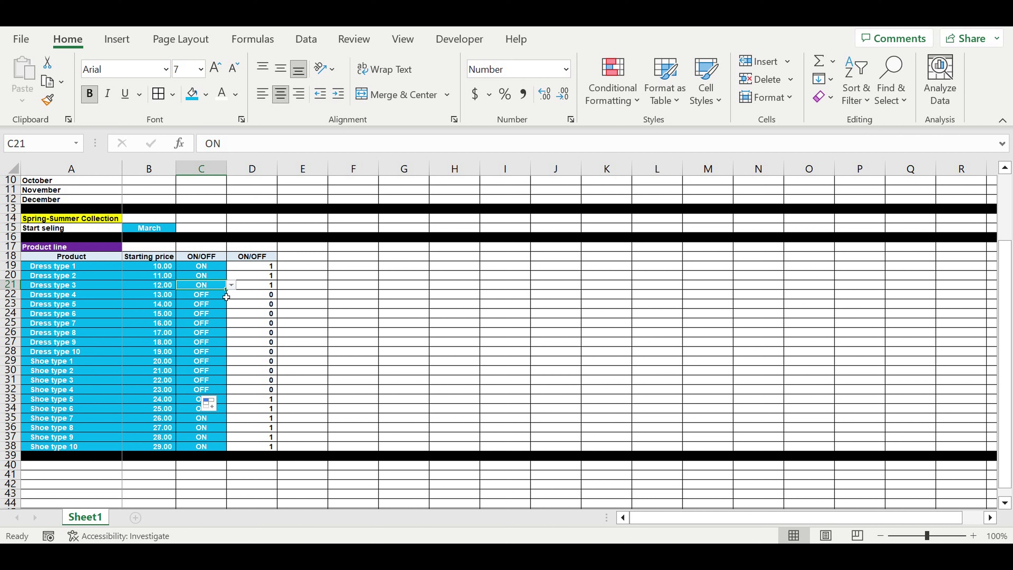
drag(231, 292, 228, 419)
click(375, 363)
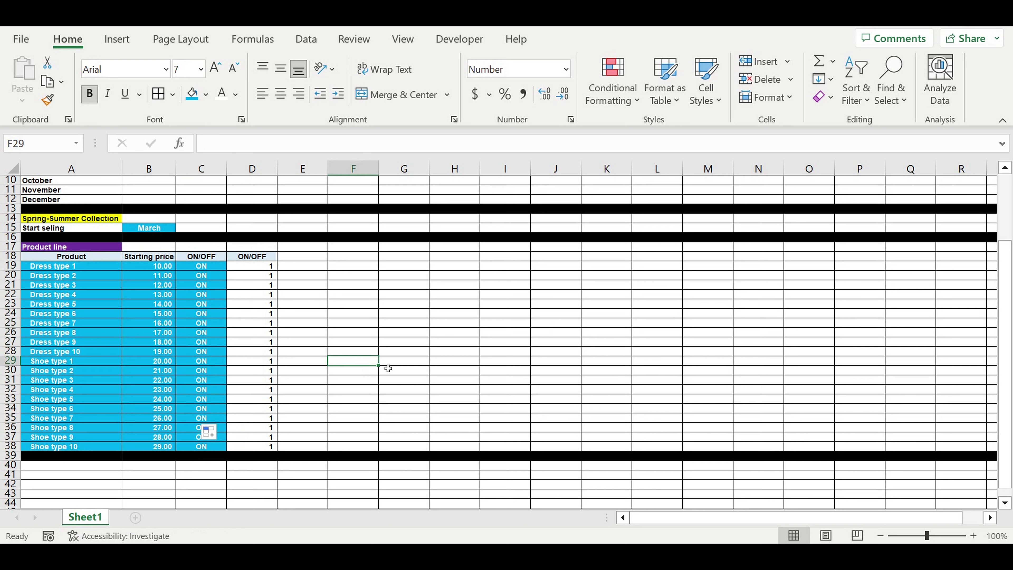
Copy the "ON/OFF" header from D18 across to E18 and F18
click(248, 256)
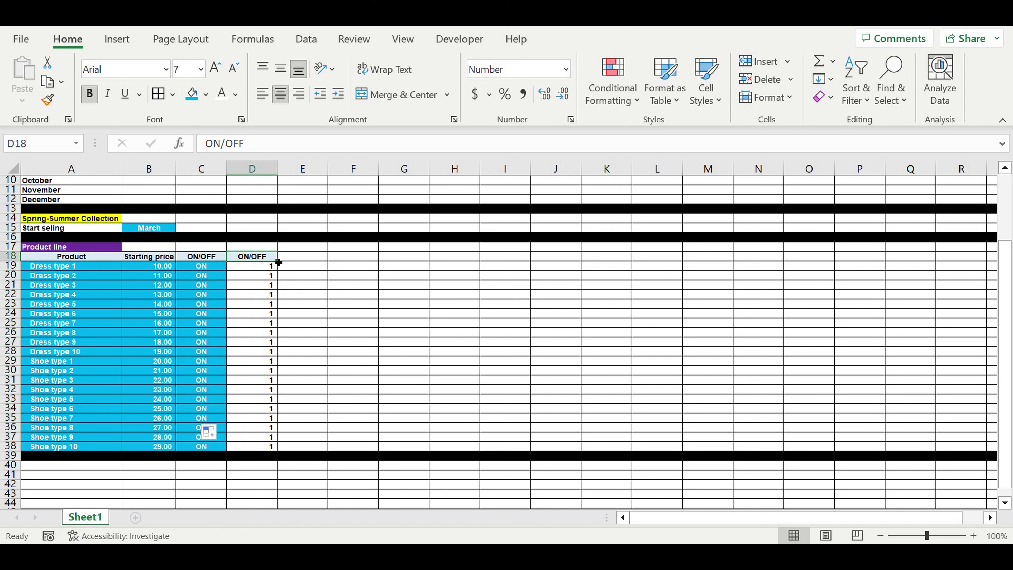
drag(279, 262, 375, 271)
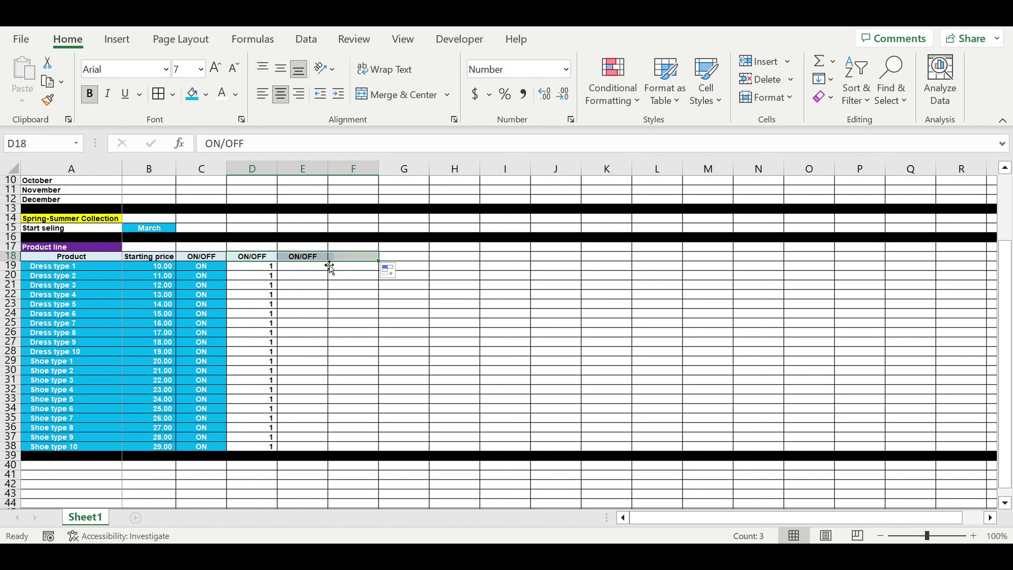
Replace the header in E18 with "Local COEFF"
click(313, 258)
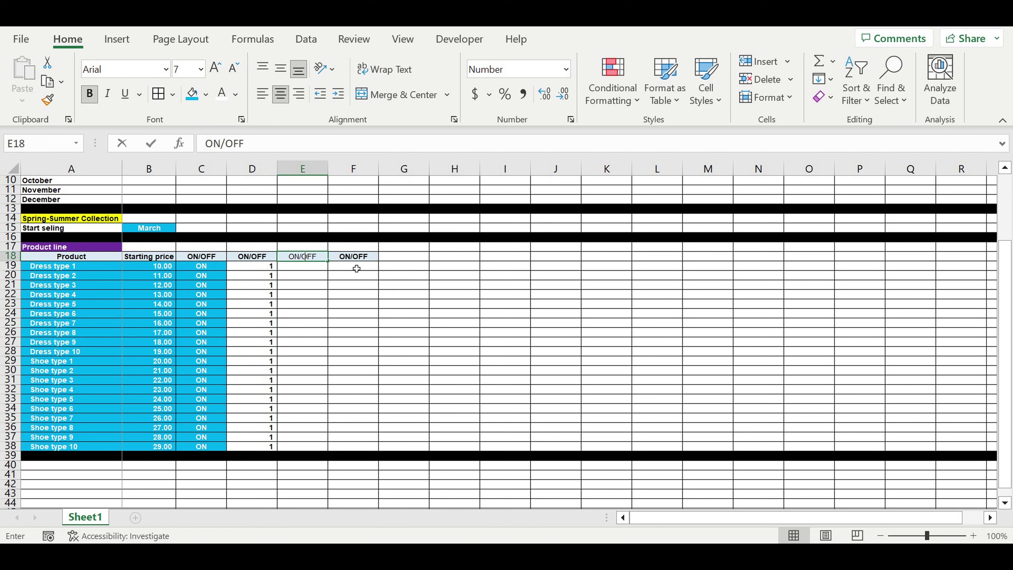
text(Local COEFF)
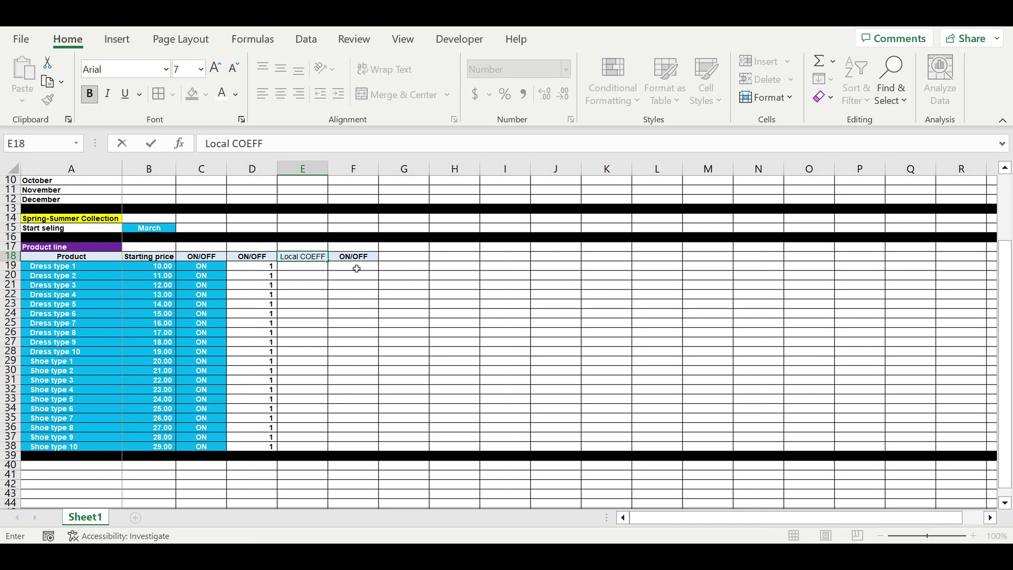
key(ctrl+Return)
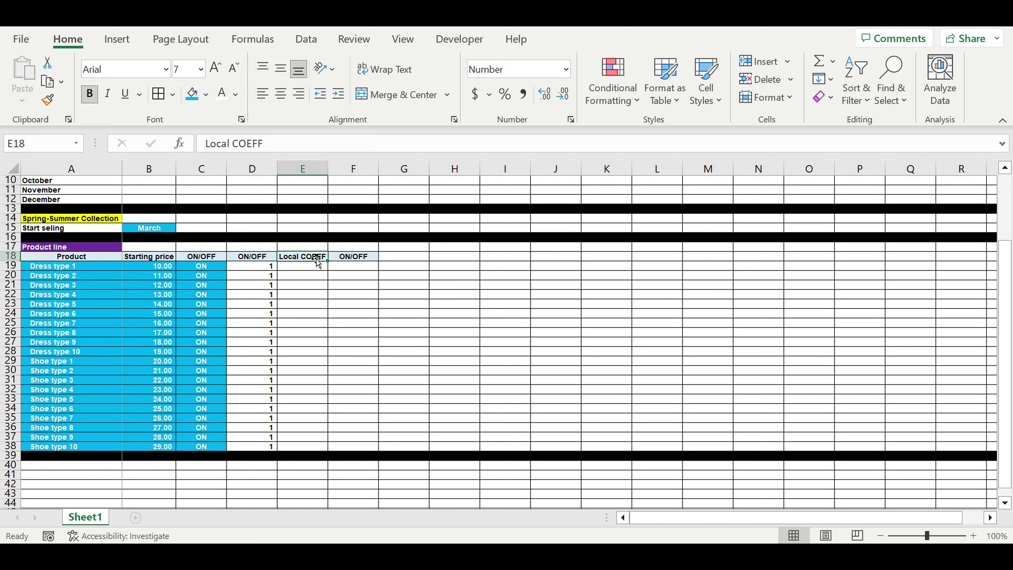
Copy the "Local COEFF" header into F18 and reword it as "Global COEFF"
drag(333, 267, 371, 268)
key(Right)
double_click(217, 143)
text(Glo)
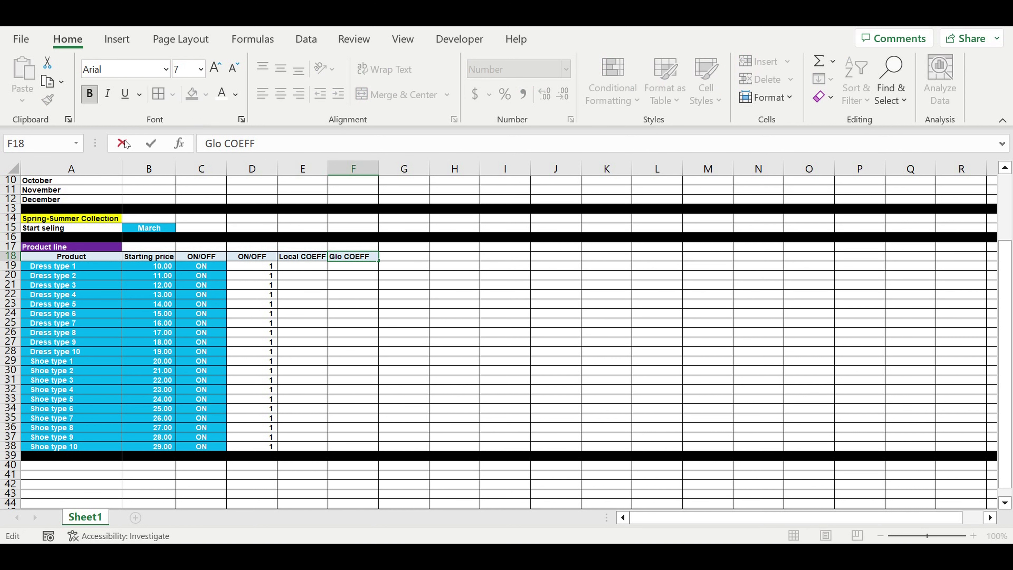
text(bal)
key(Return)
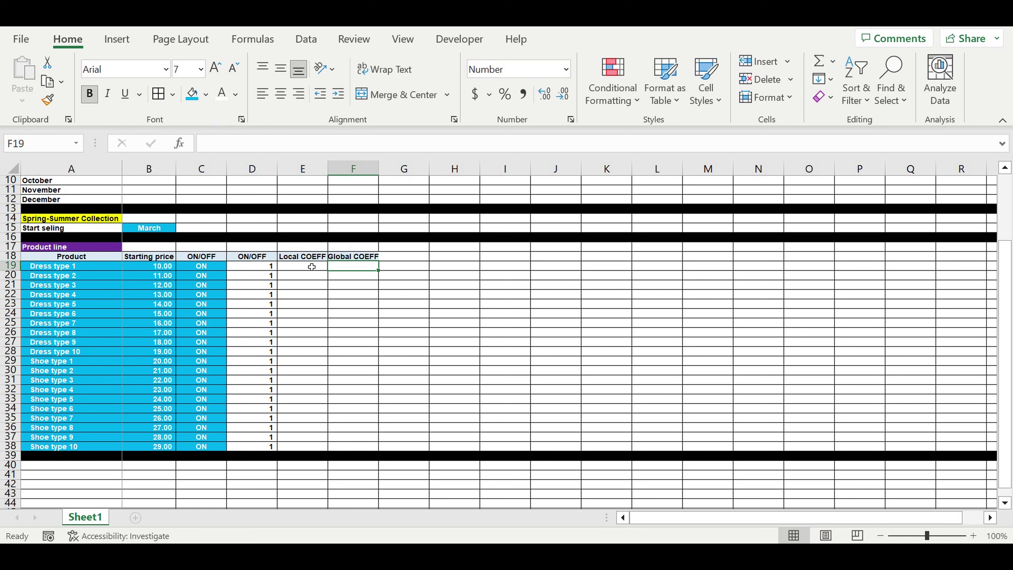
Enter 1 in E19 as a percentage with the blue input fill, and copy it down through E38
click(311, 266)
text(1)
click(345, 335)
click(296, 267)
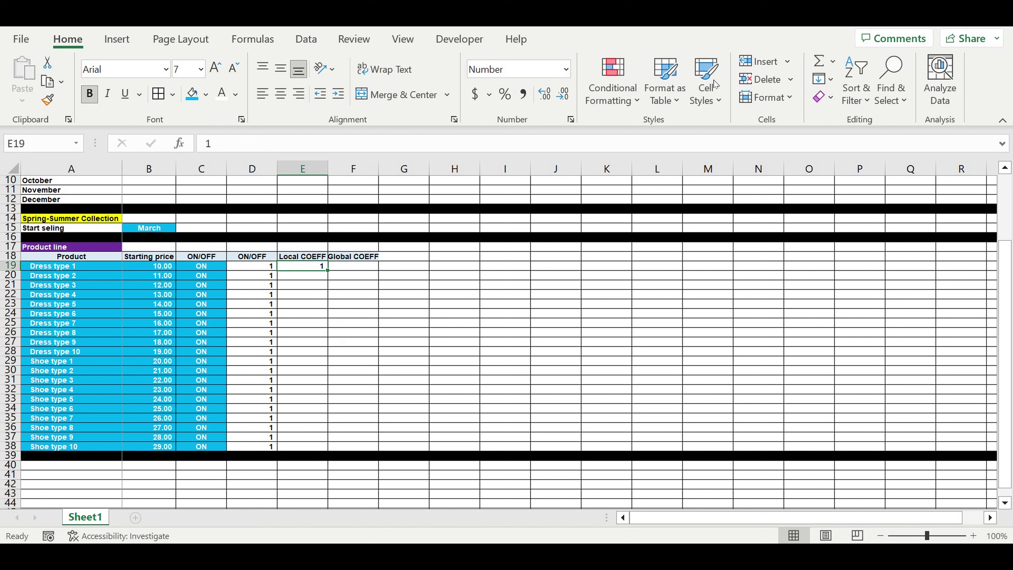
click(505, 93)
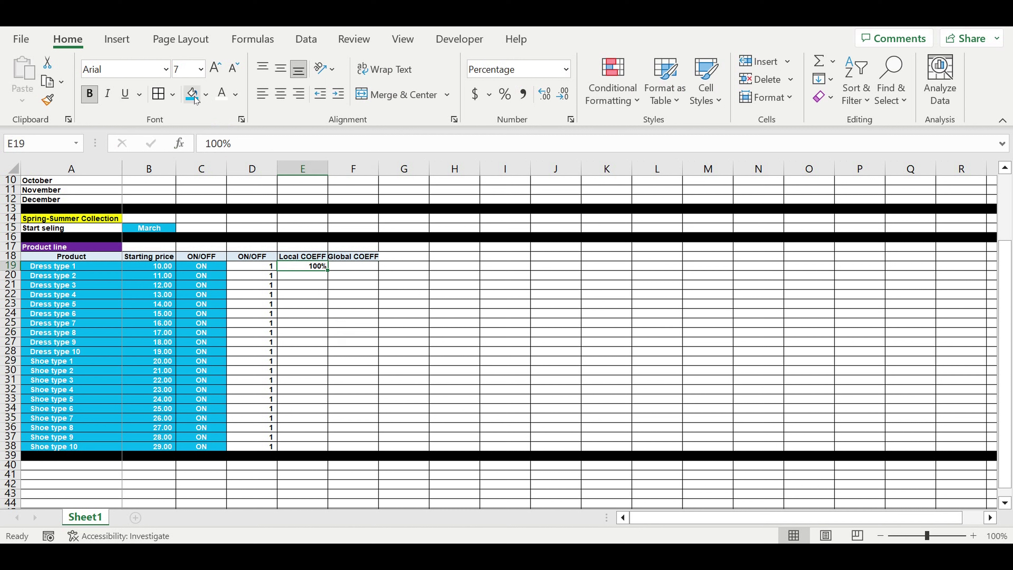
click(193, 94)
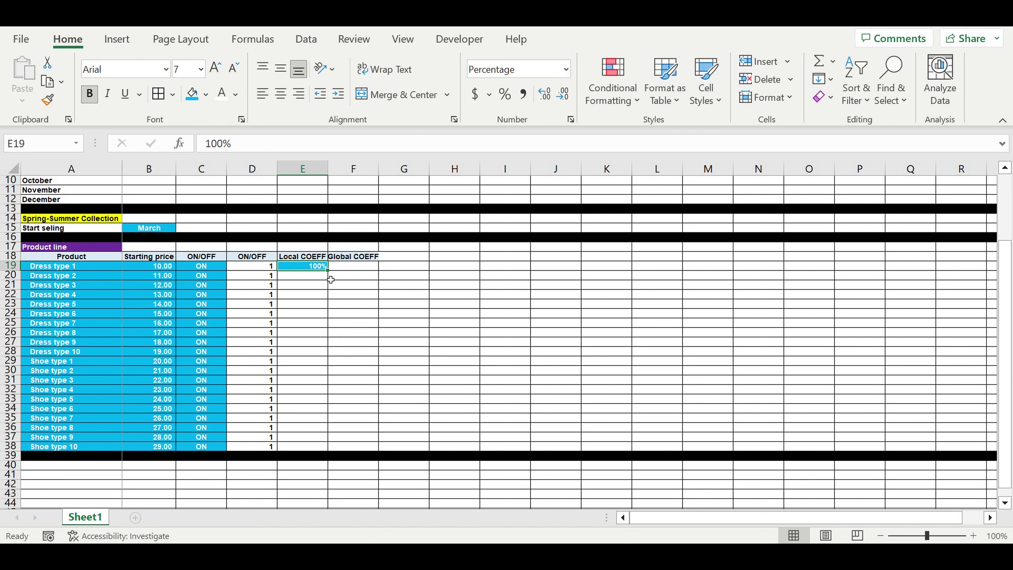
drag(332, 276, 334, 455)
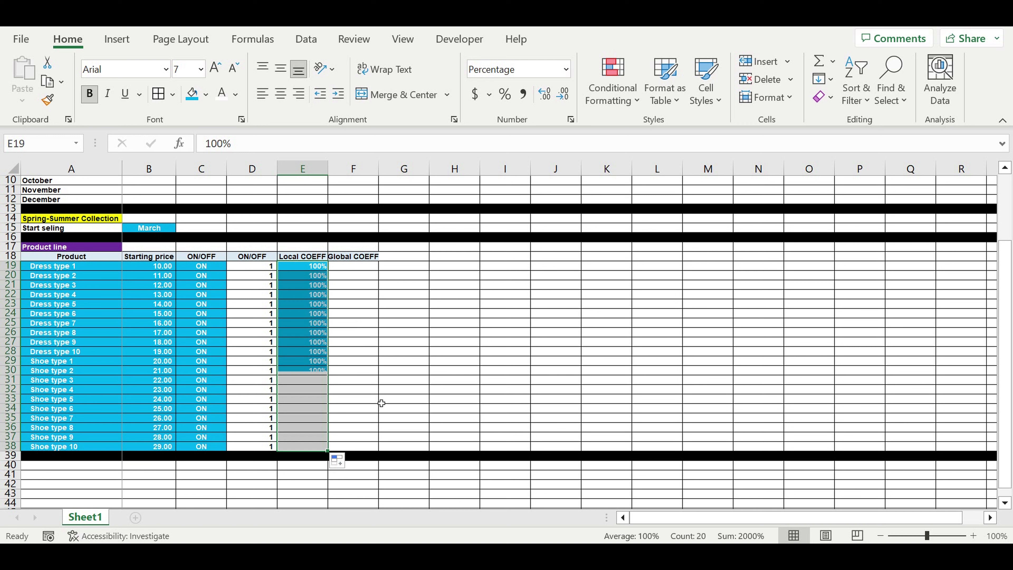
click(390, 372)
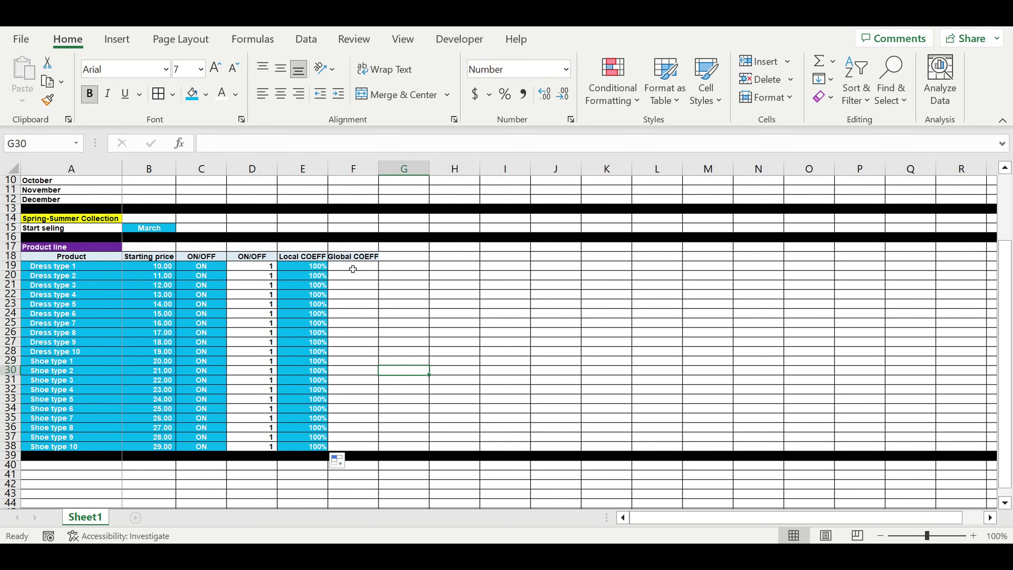
Copy the 100% coefficient from E19 into F19, and merge and center F19:F38
drag(353, 269, 355, 321)
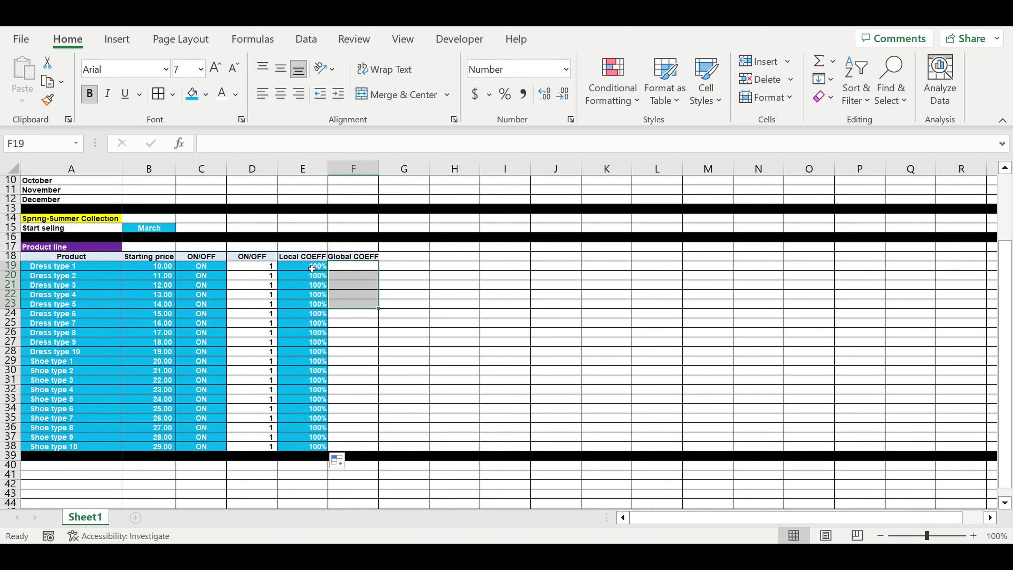
click(315, 267)
mouse_move(336, 274)
mouse_down()
mouse_move(364, 276)
mouse_move(372, 453)
mouse_up()
click(362, 271)
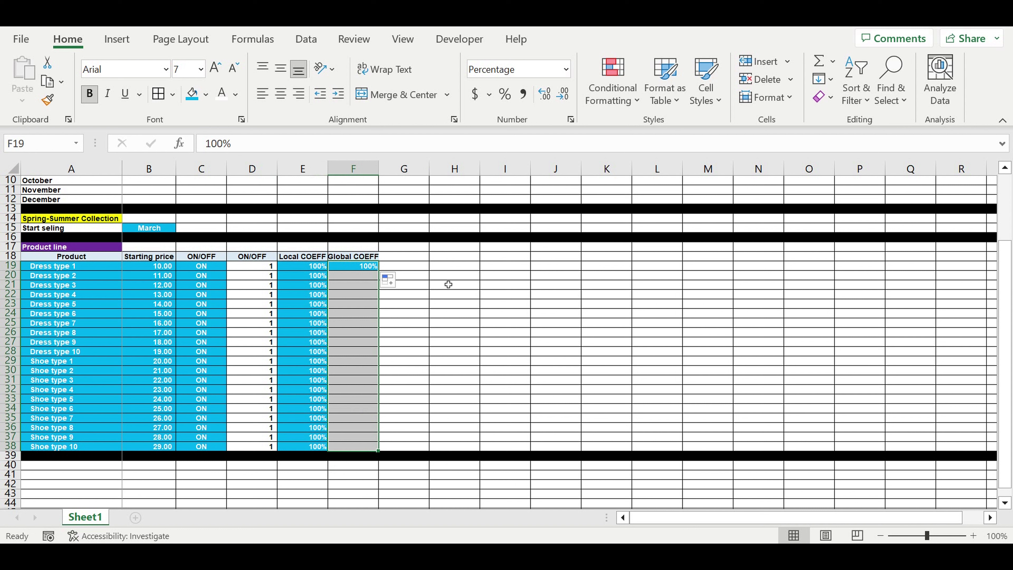
click(371, 101)
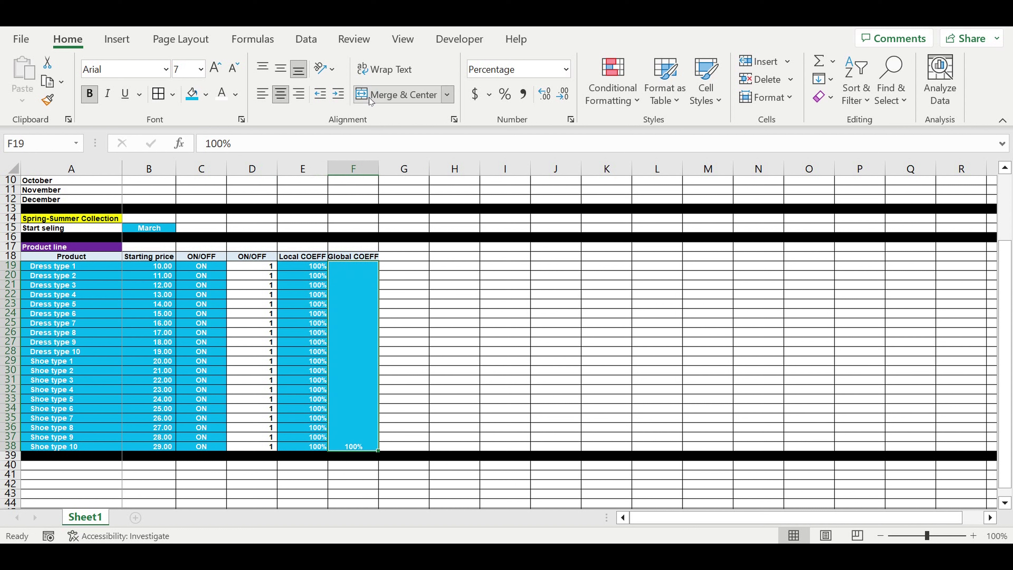
Set the vertical alignment of the merged Global COEFF cell to Center
right_click(365, 300)
click(426, 458)
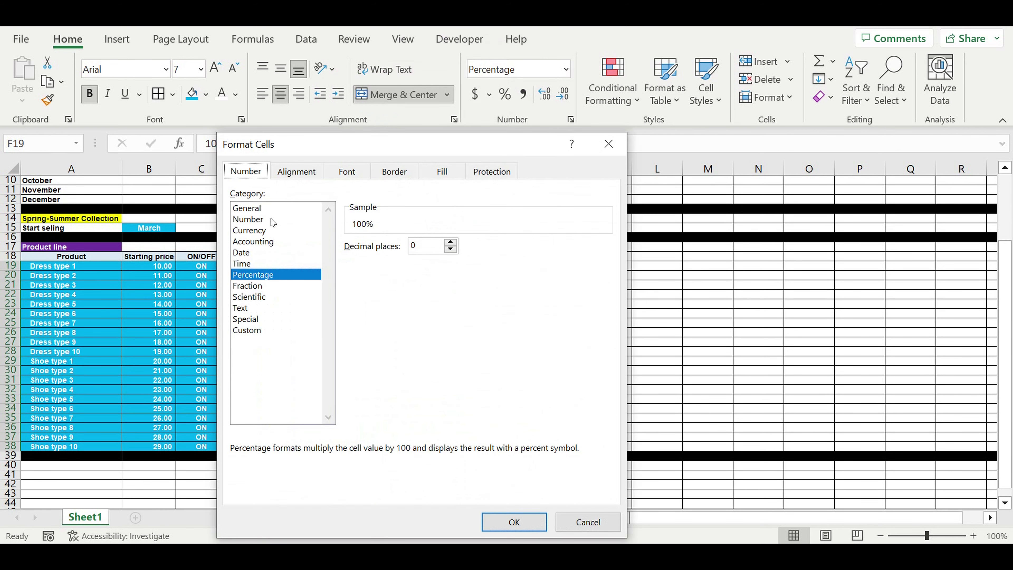
click(311, 179)
click(340, 261)
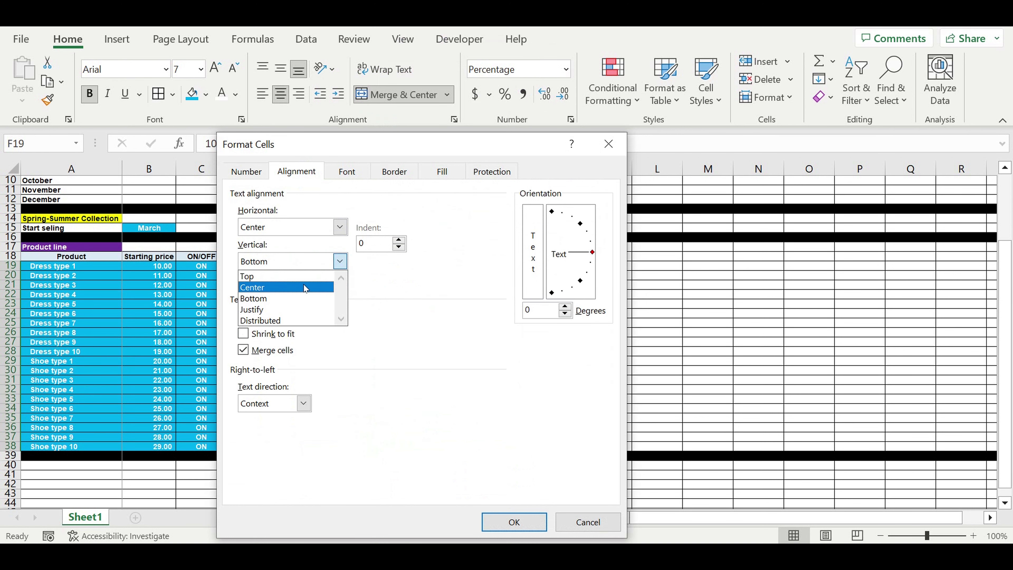
click(306, 287)
click(534, 531)
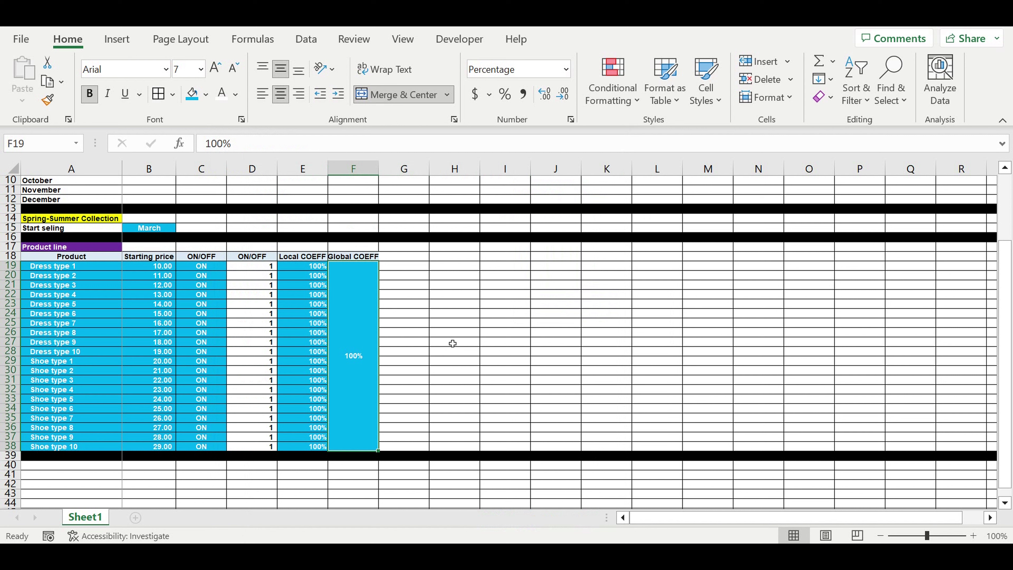
click(453, 344)
Copy the header formatting from F18 into G18 and name the new column "Price Final"
click(364, 257)
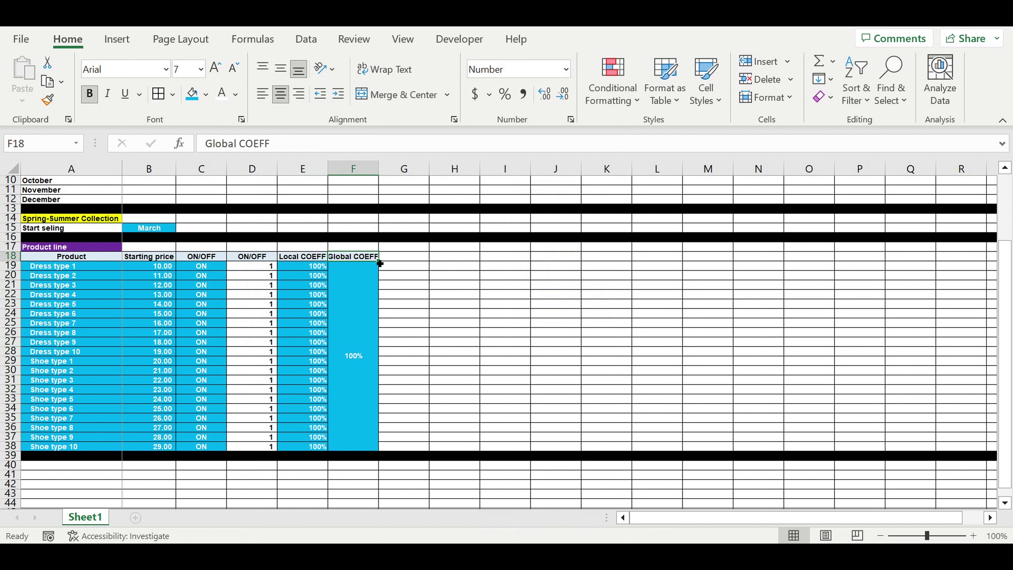
click(457, 298)
click(372, 258)
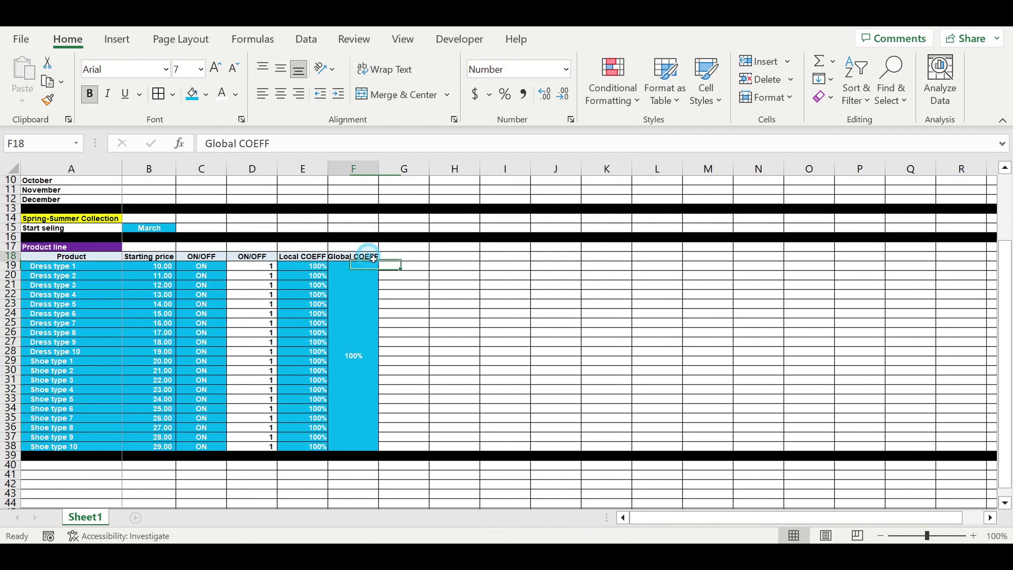
drag(383, 262, 428, 265)
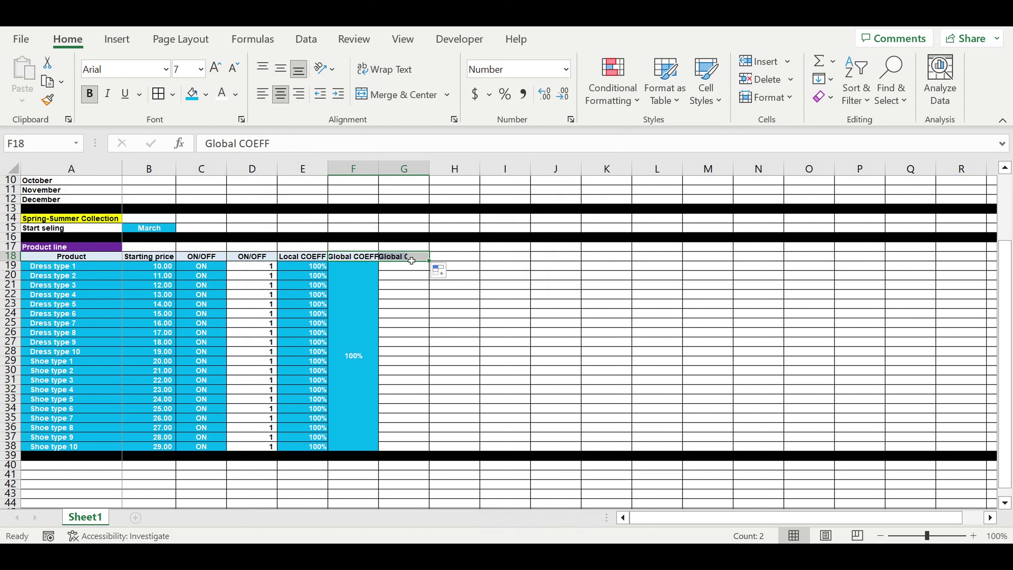
click(410, 260)
text(Price Fi)
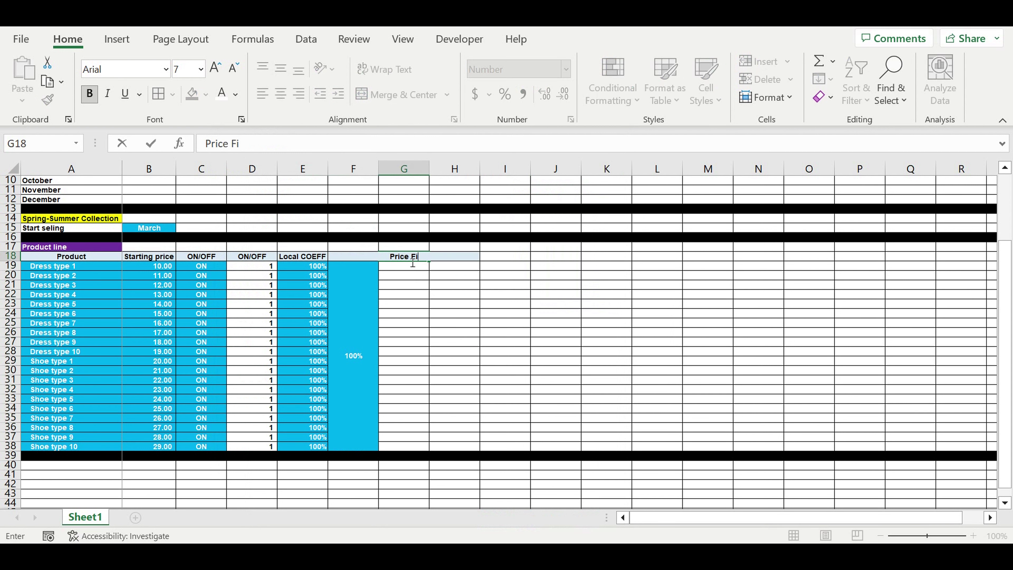
text(nal)
key(Return)
Enter the final price formula =B19*D19*E19*$F$19 in G19, with the global coefficient as an absolute reference
text(=)
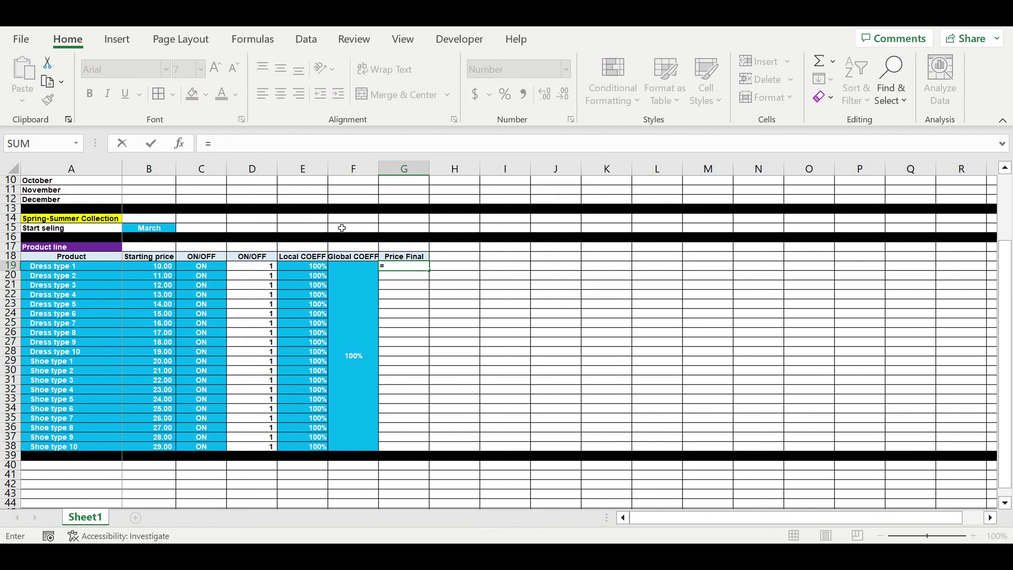
click(141, 270)
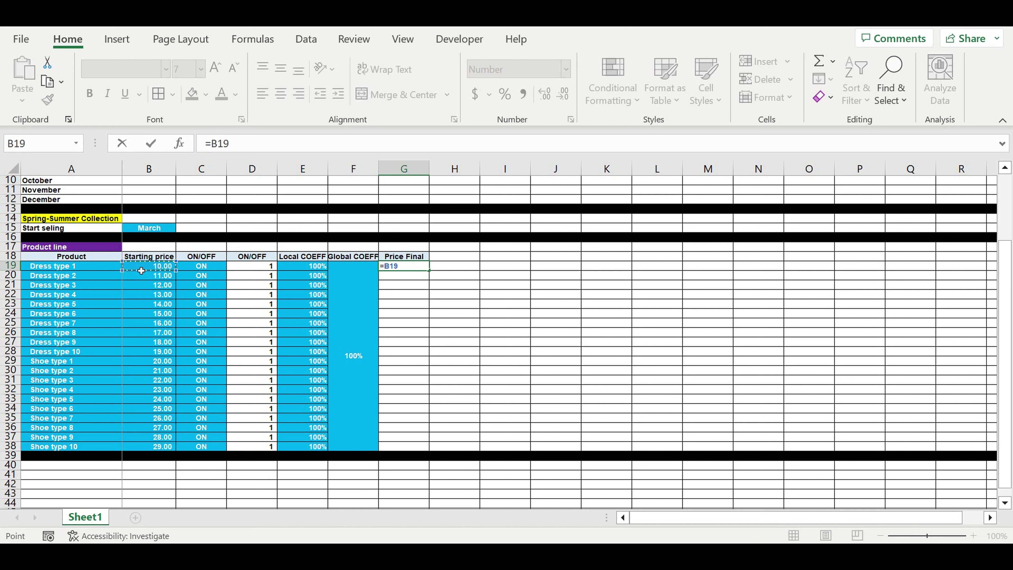
text(*)
click(262, 268)
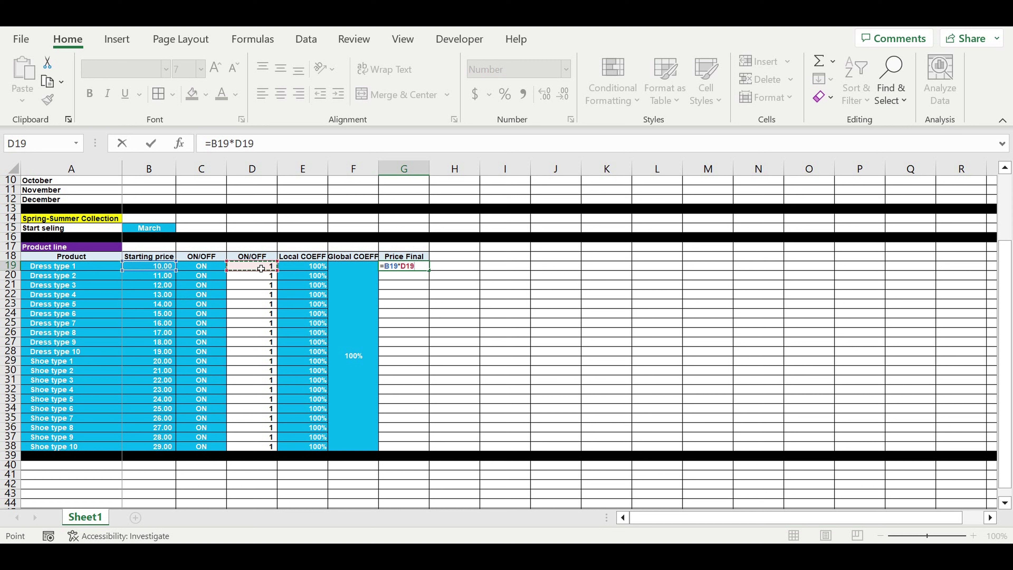
text(*)
click(309, 271)
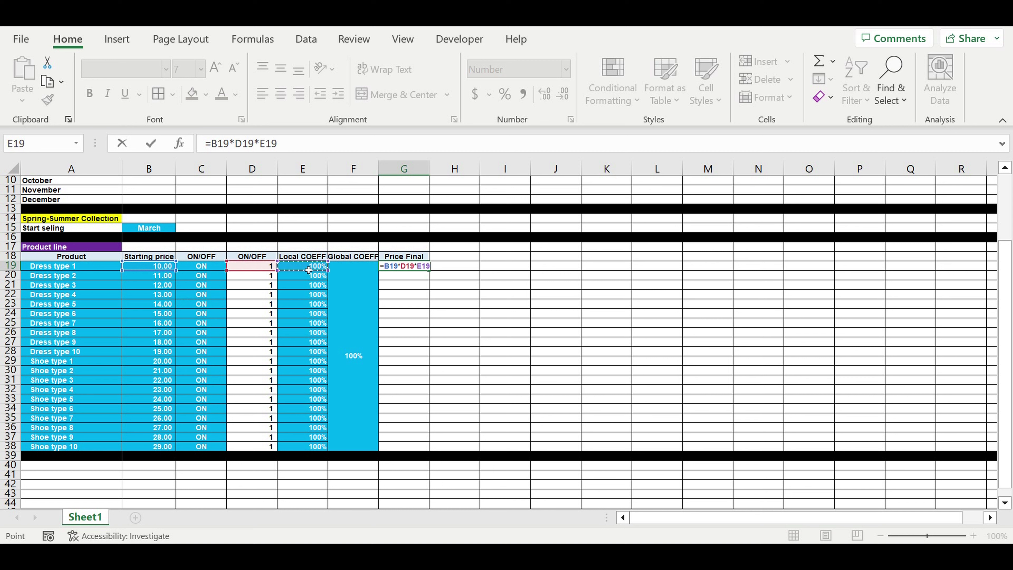
text(*)
click(353, 292)
click(283, 143)
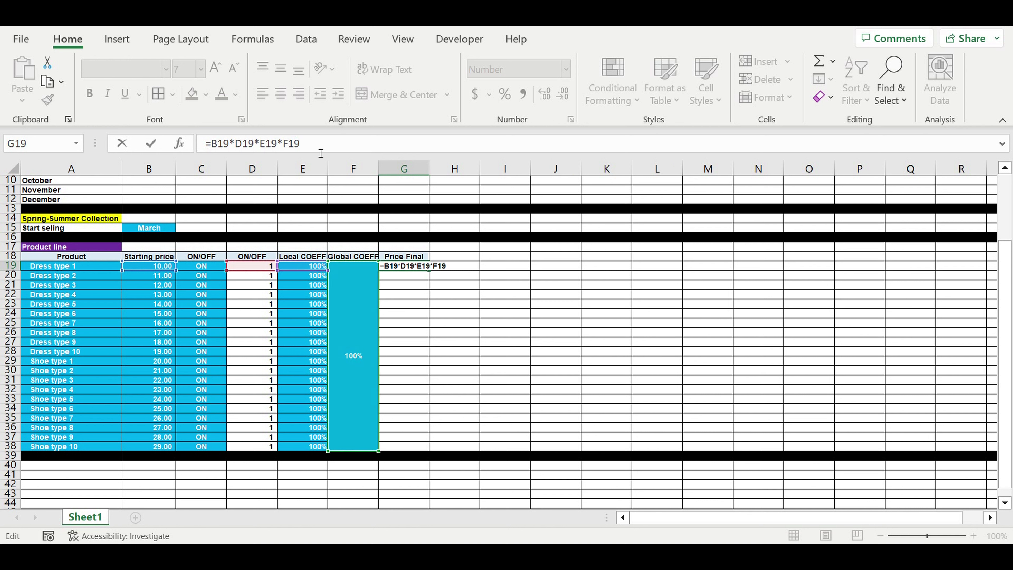
text($)
key(Right)
text($)
key(Return)
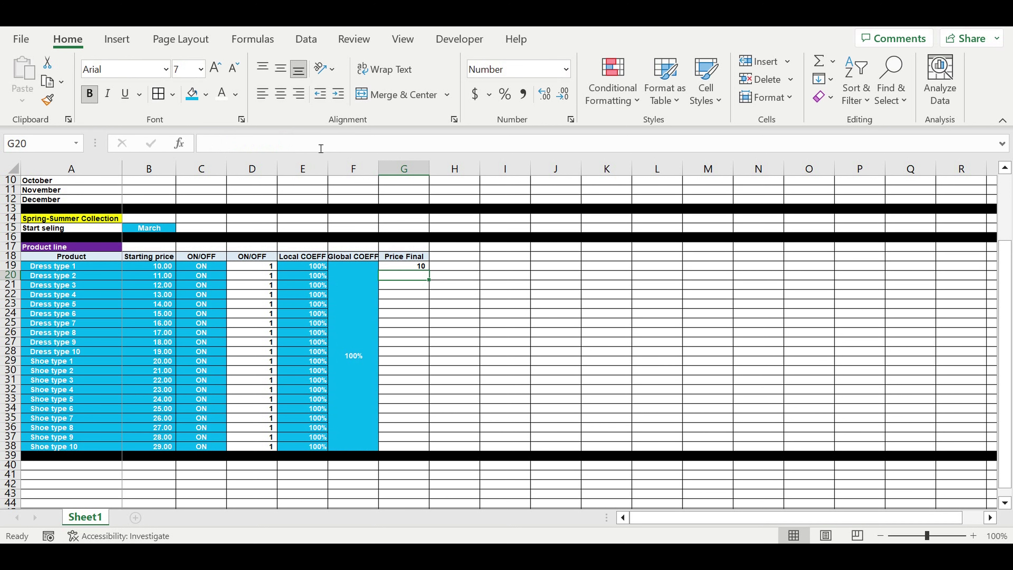
Show the final price in G19 with two decimals and copy its formula down through G38
click(413, 267)
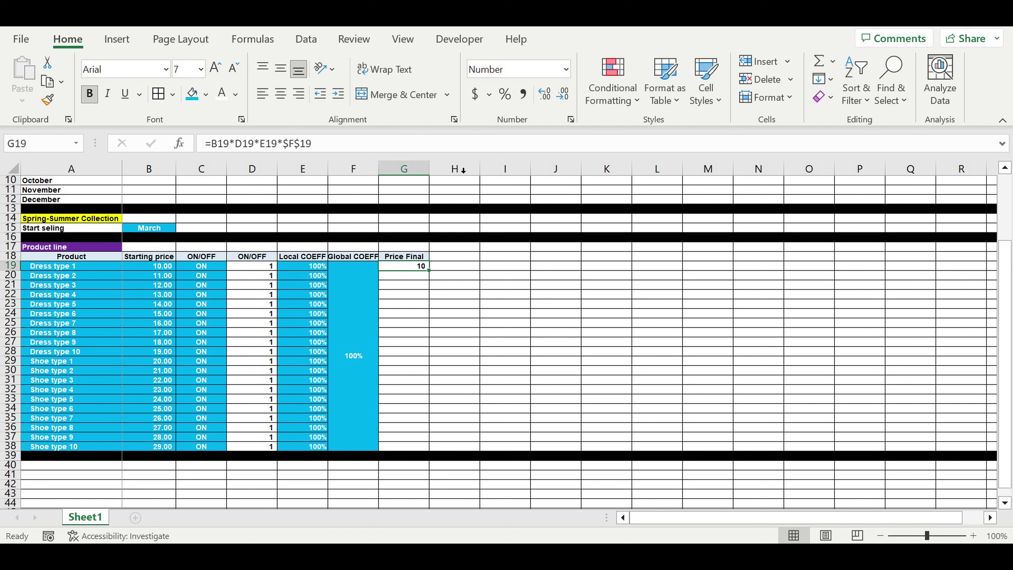
double_click(549, 103)
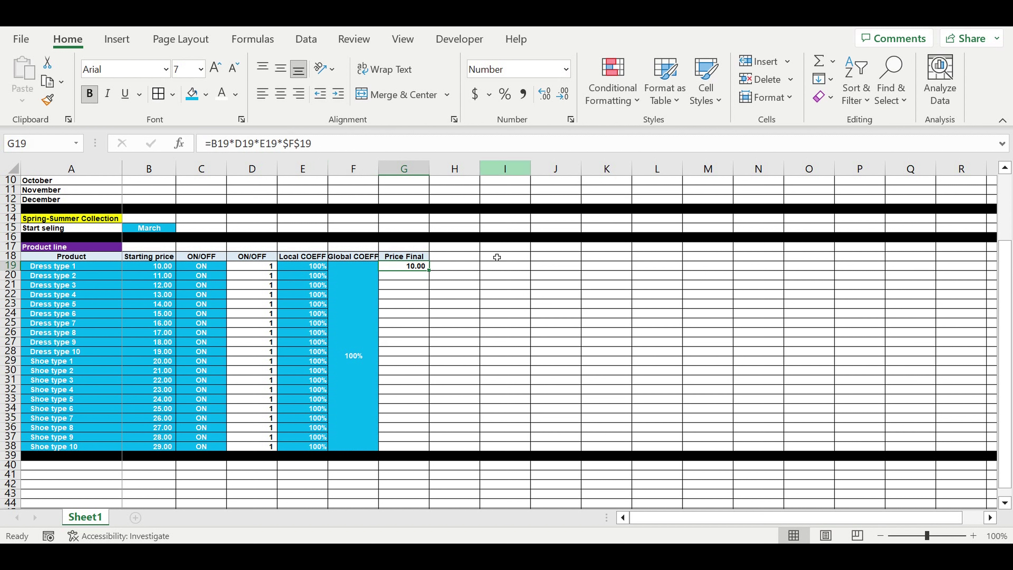
drag(432, 271, 418, 459)
click(491, 385)
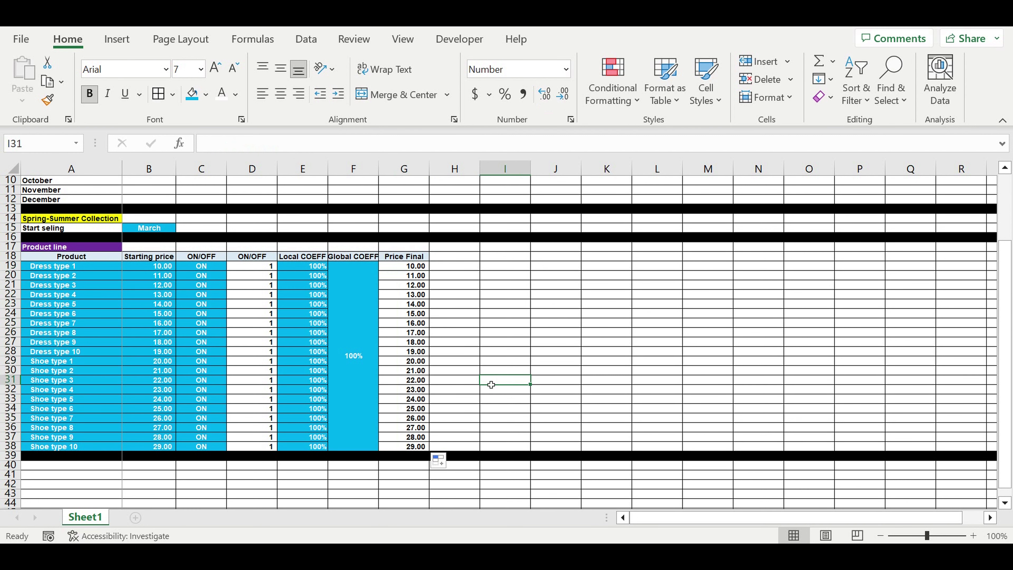
Switch Dress type 6 to OFF in C24, copy it down through C34, and check the final prices in G24:G34
click(199, 314)
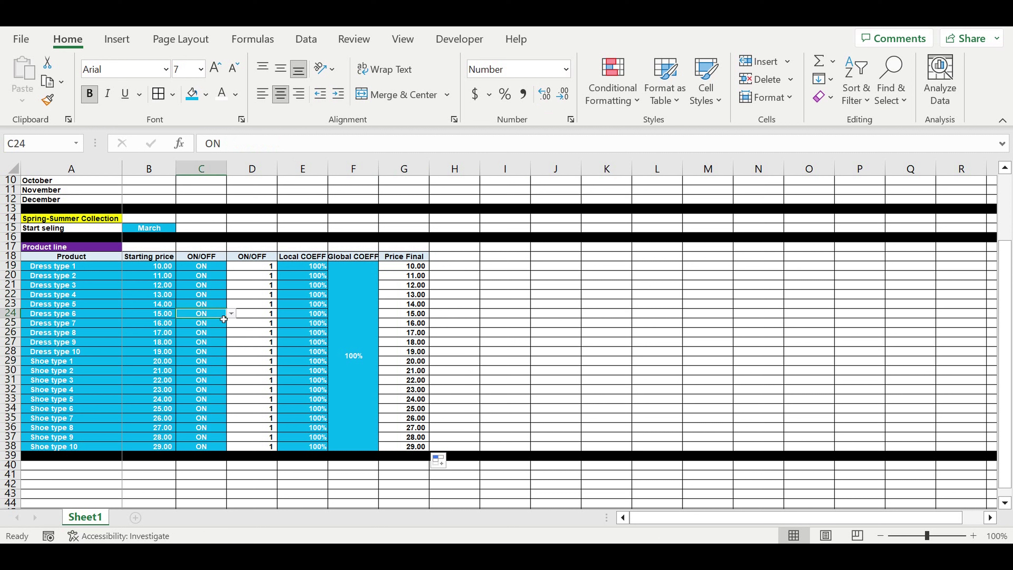
click(231, 313)
click(223, 336)
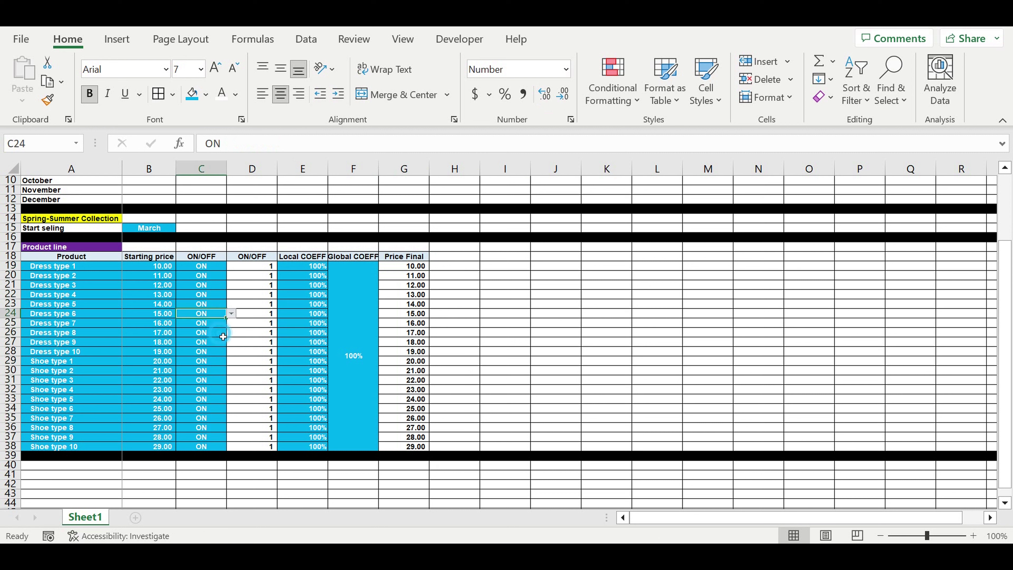
drag(229, 324, 226, 413)
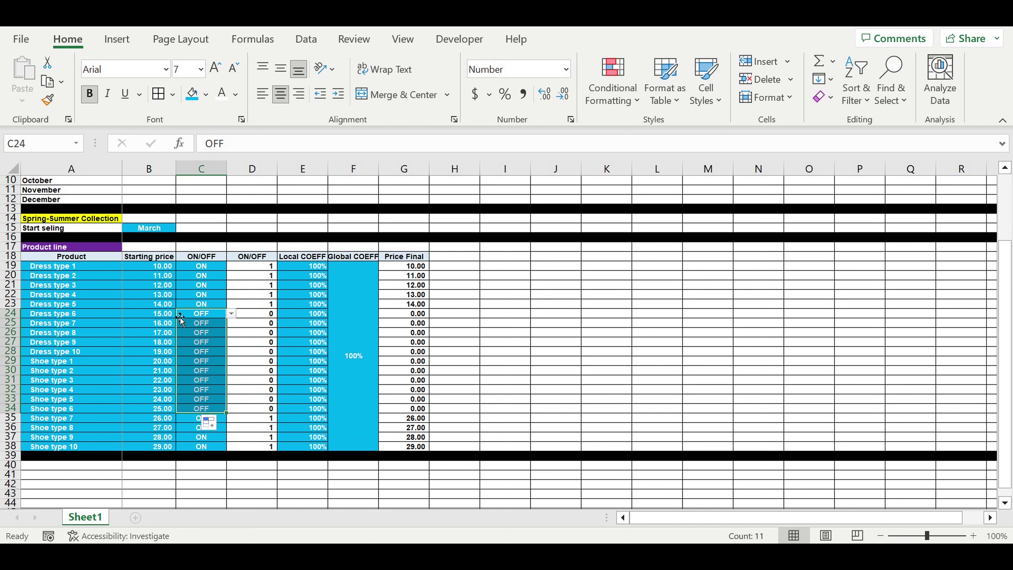
drag(409, 317, 402, 409)
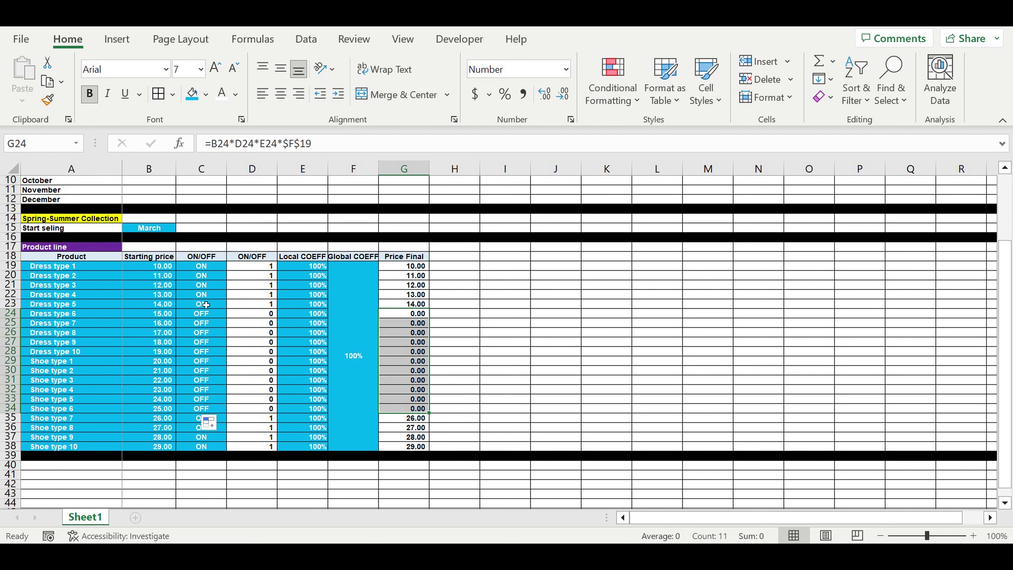
Copy ON from C23 down through C35 over the OFF entries
click(219, 308)
drag(226, 308, 220, 432)
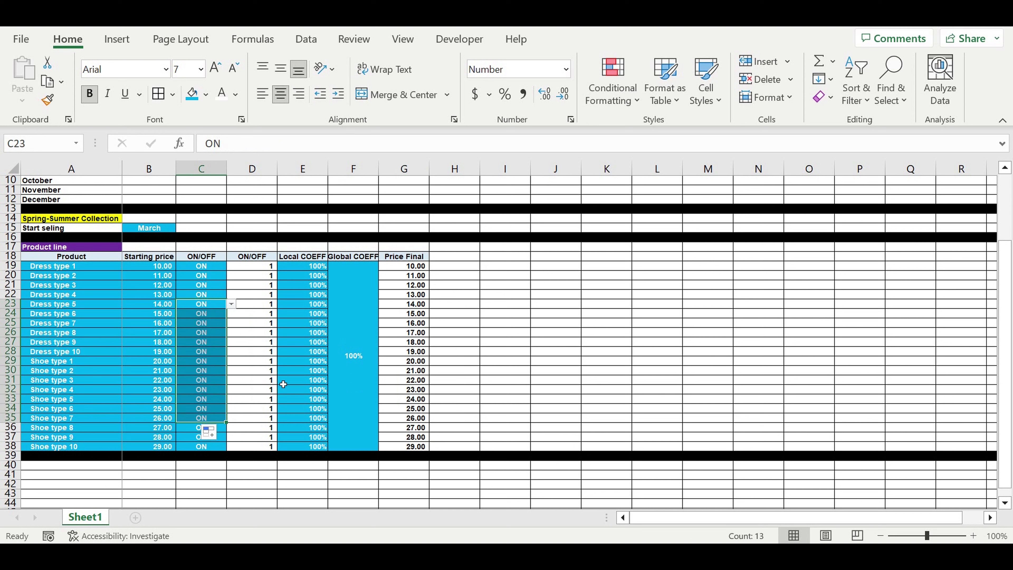
click(307, 360)
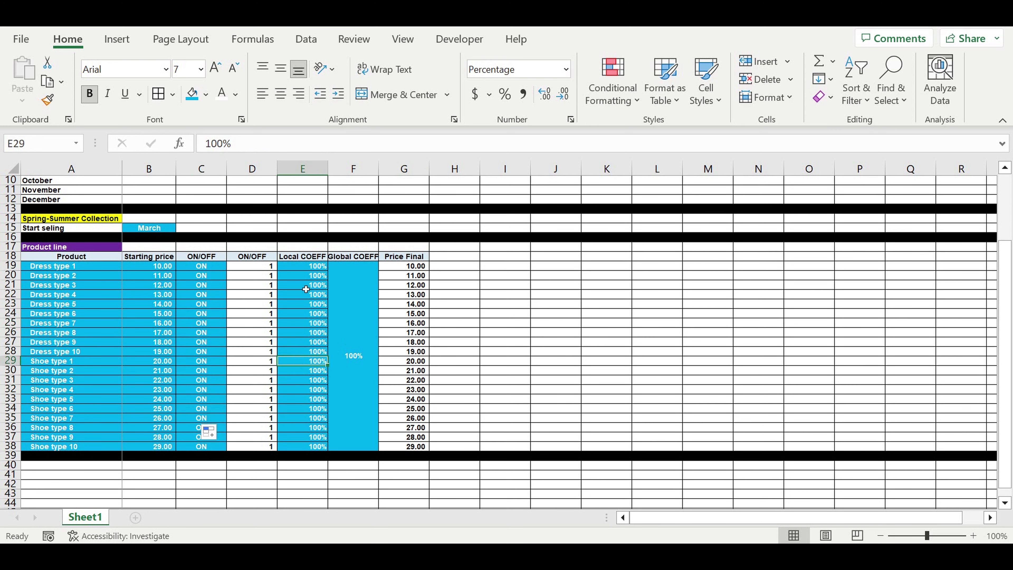
Set Dress type 2's local coefficient in E20 to 80%, copy it down through E36, and check the final prices
click(299, 277)
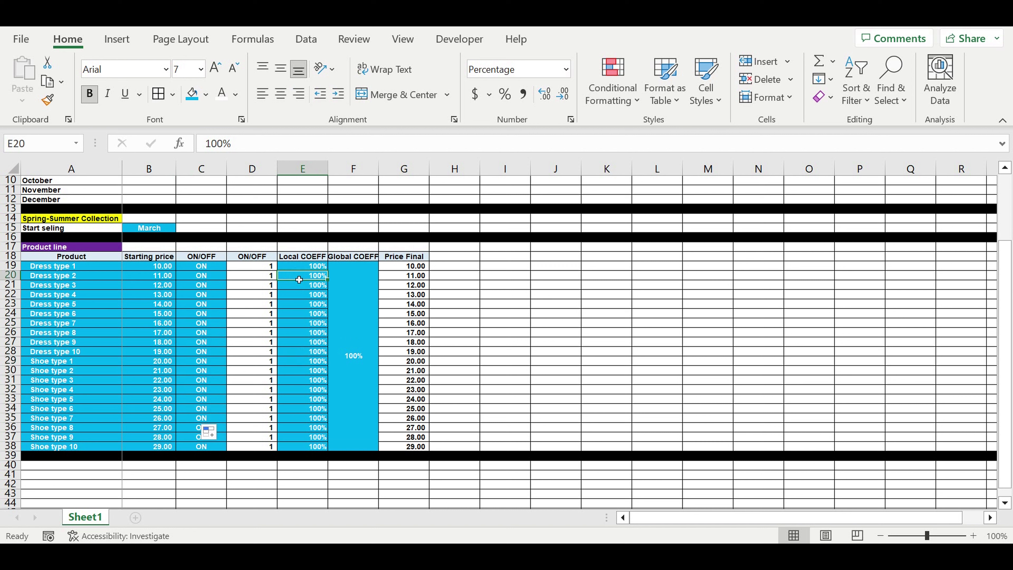
text(80)
key(Return)
click(295, 306)
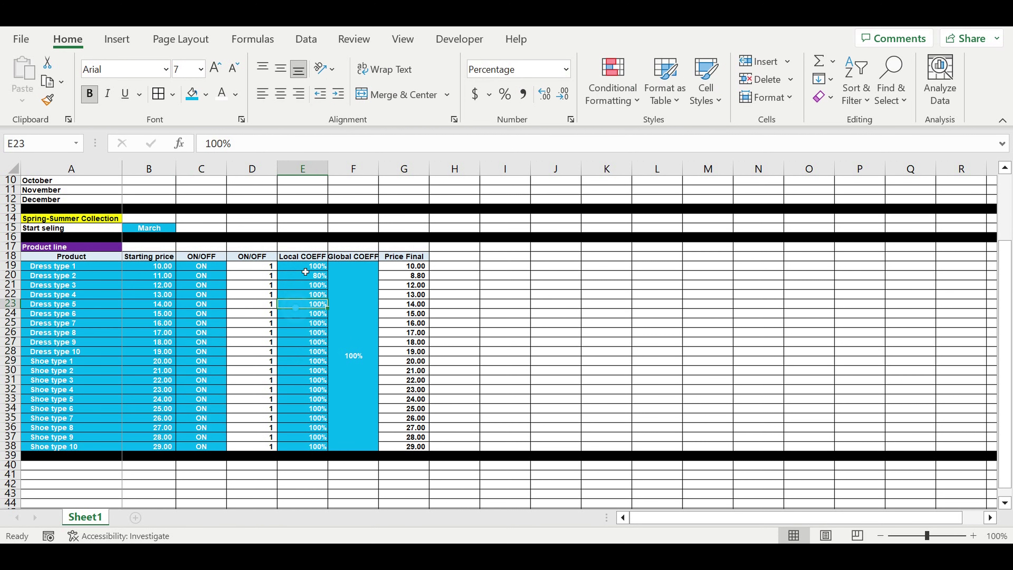
click(305, 277)
drag(327, 280, 328, 430)
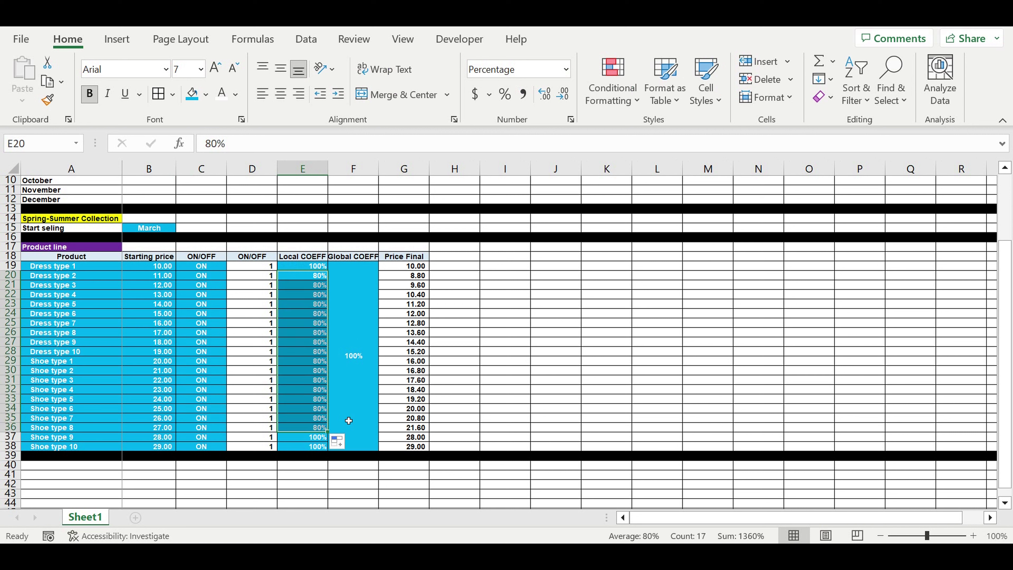
click(417, 295)
drag(418, 384, 417, 429)
click(298, 343)
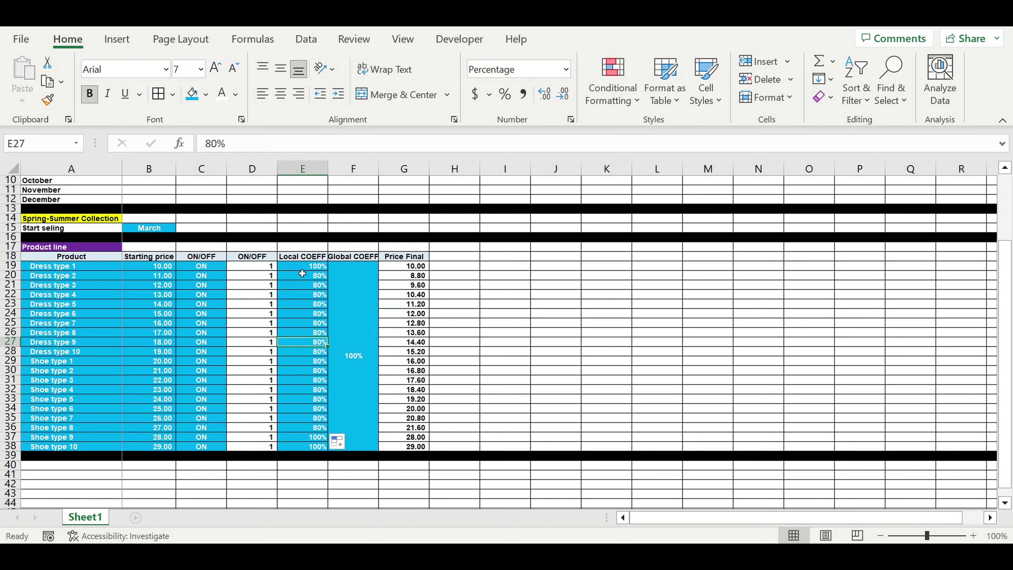
Copy the 100% local coefficient from E19 down through E38 over the 80% entries
click(304, 265)
drag(333, 274, 338, 449)
click(304, 437)
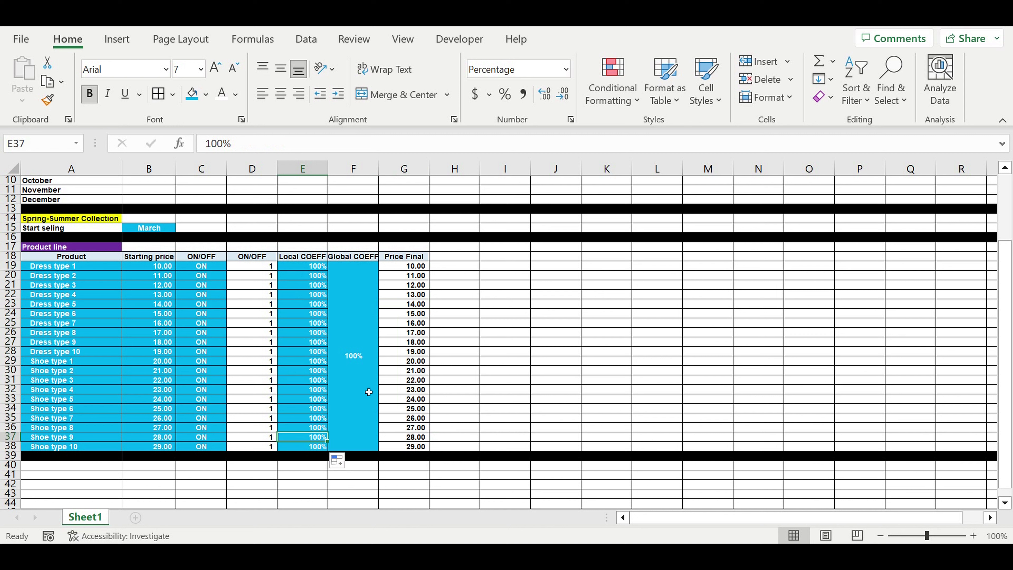
Set the global coefficient in F19 to 110% to check the final prices, and set it back to 100%
click(370, 379)
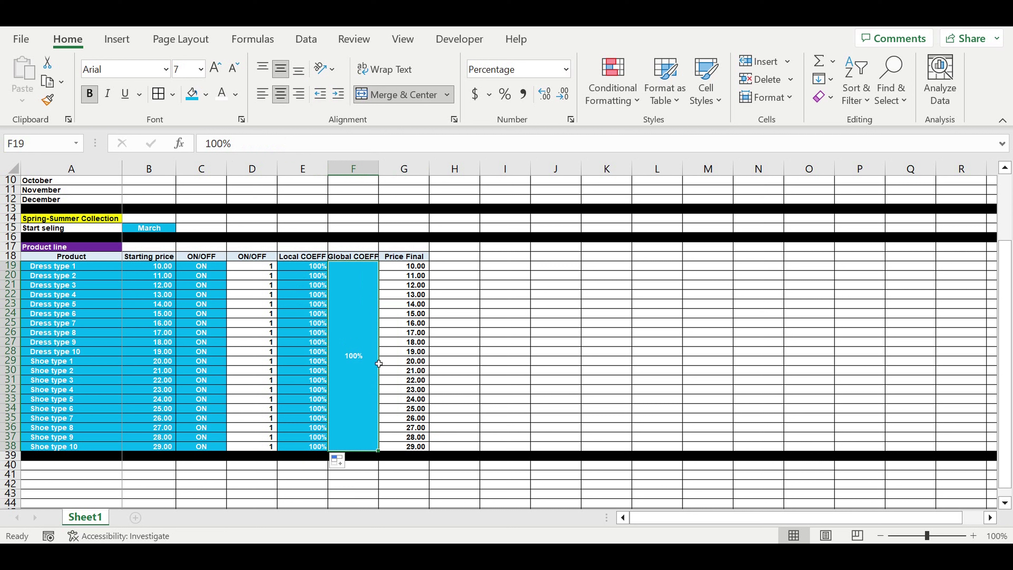
text(110)
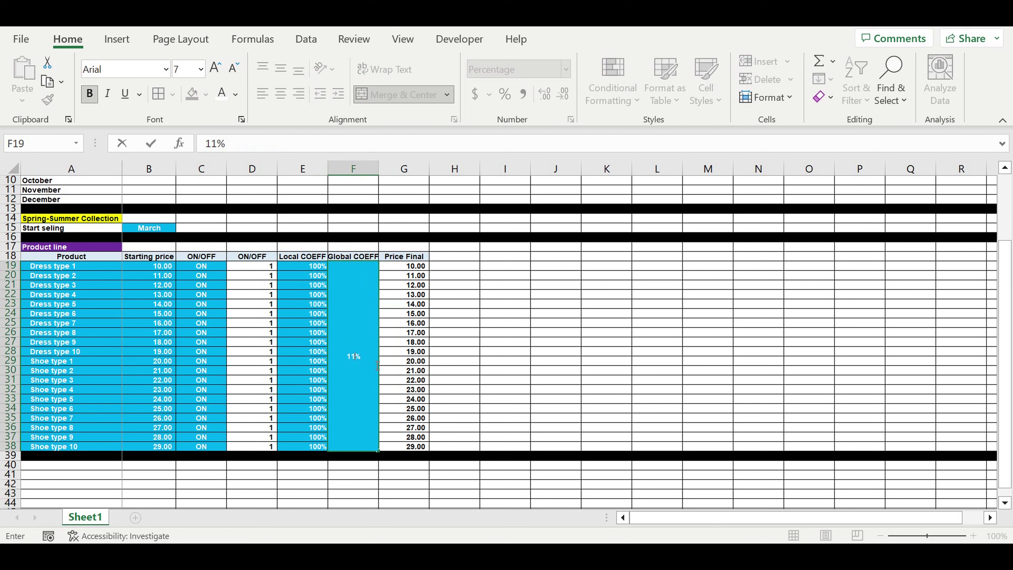
key(Return)
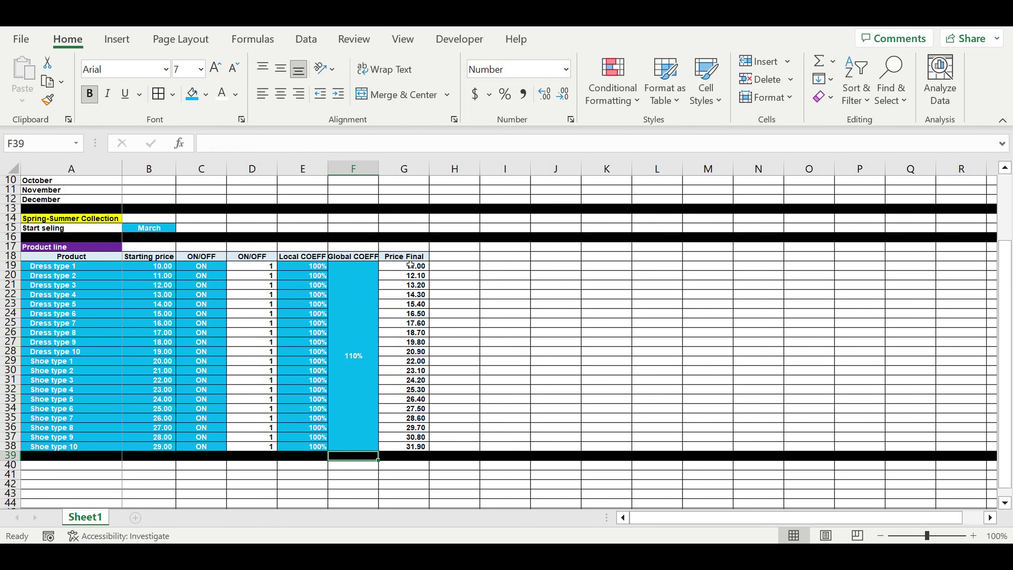
key(Up)
text(100)
key(Return)
Enter the header "Sales plan (units/season)" in H18 and fit column H to its width
click(454, 275)
click(302, 351)
click(454, 256)
text(Sales )
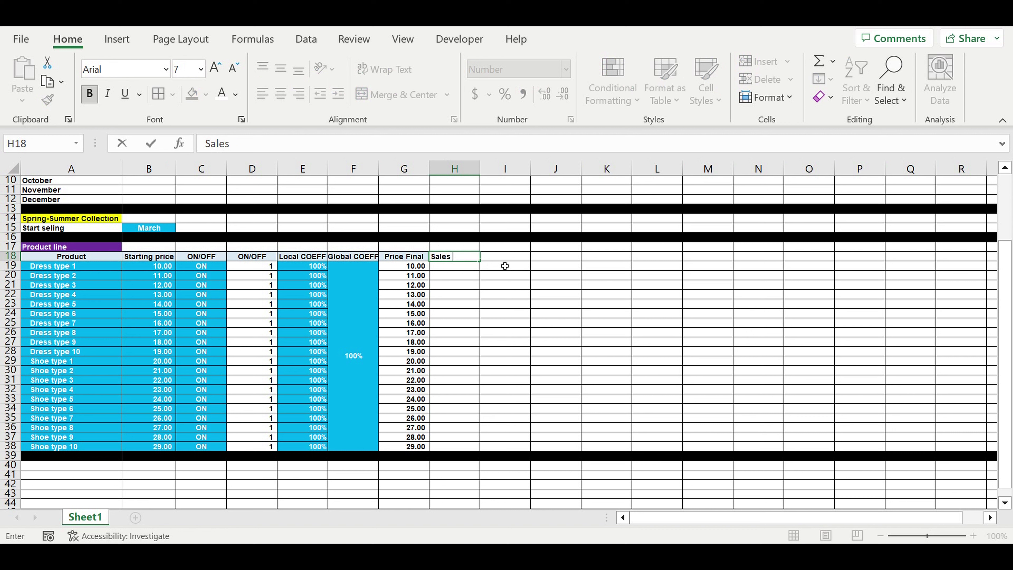
text(plan (units/season))
key(Return)
text(ts/)
double_click(479, 168)
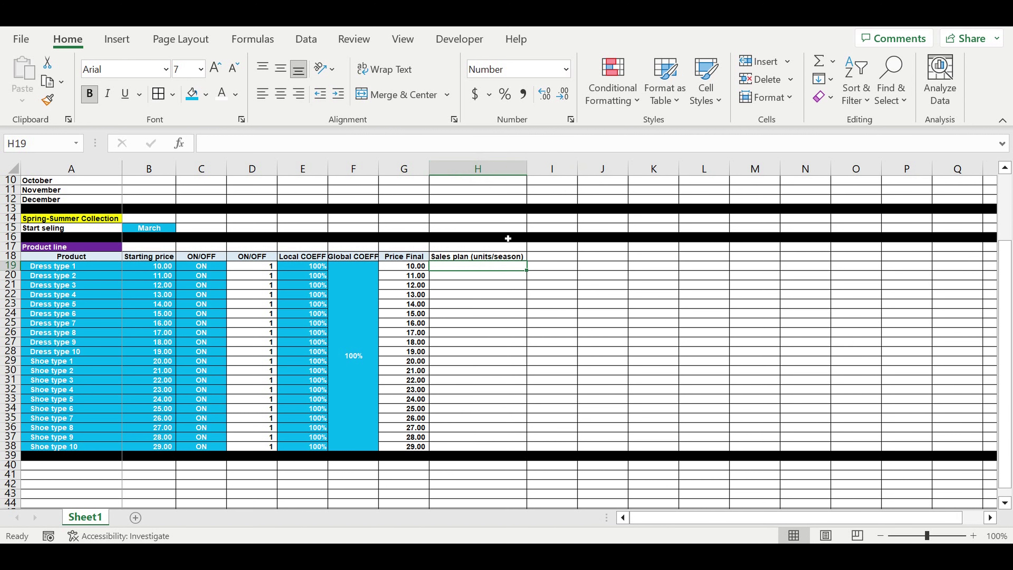
Fill the sales plan header in H18 with the same pale blue as the other table headers
click(498, 305)
click(477, 265)
drag(54, 268, 70, 446)
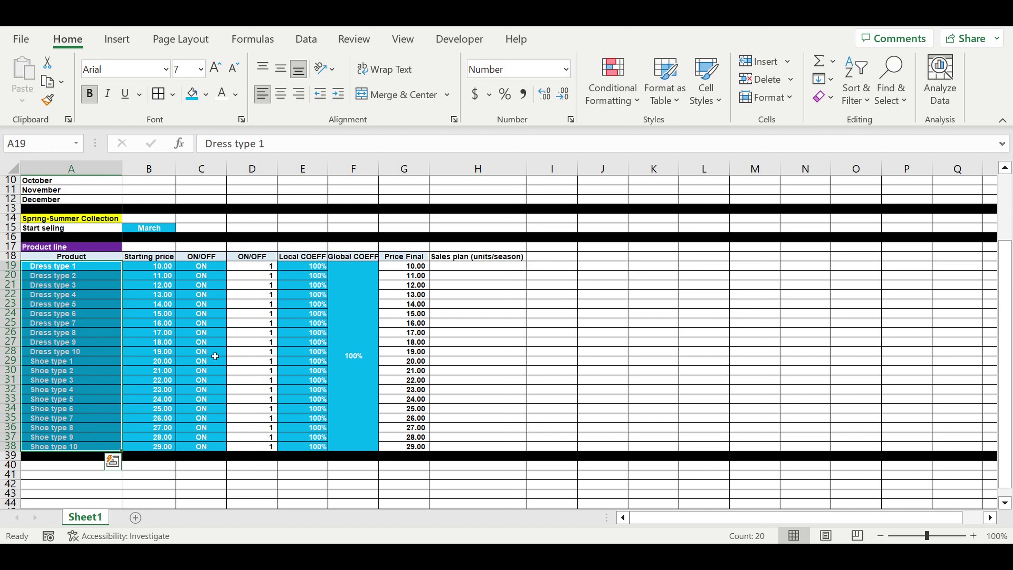
click(462, 258)
click(205, 95)
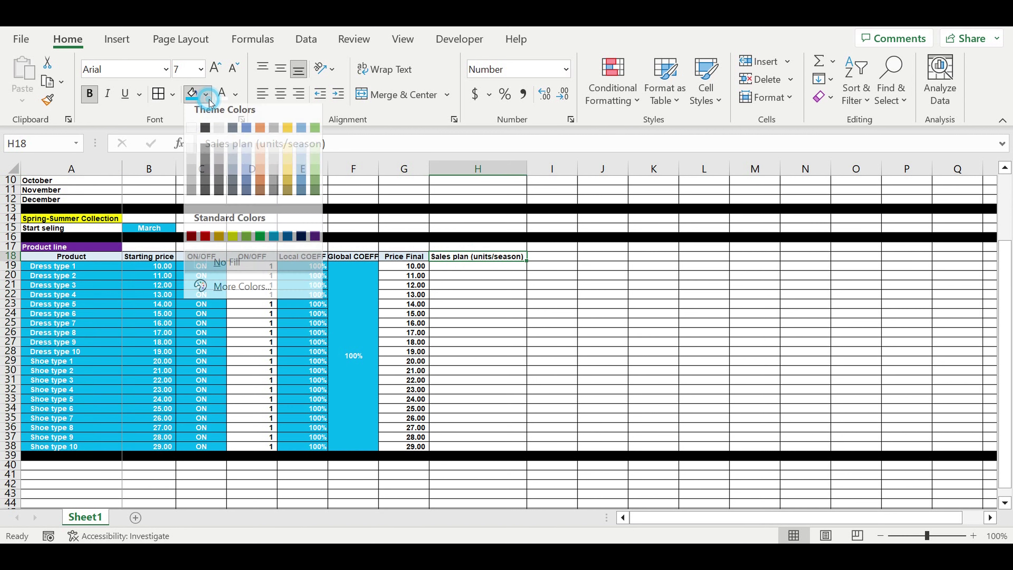
click(304, 162)
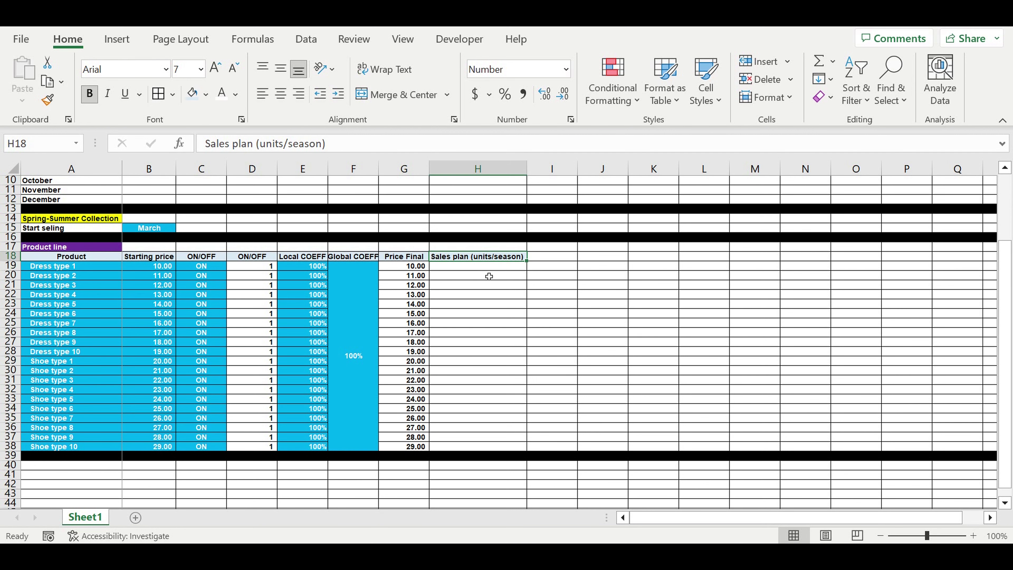
Enter a sales plan of 400 for Dress type 1 in H19 and fill the cell with the bright blue input colour
key(Return)
text(400)
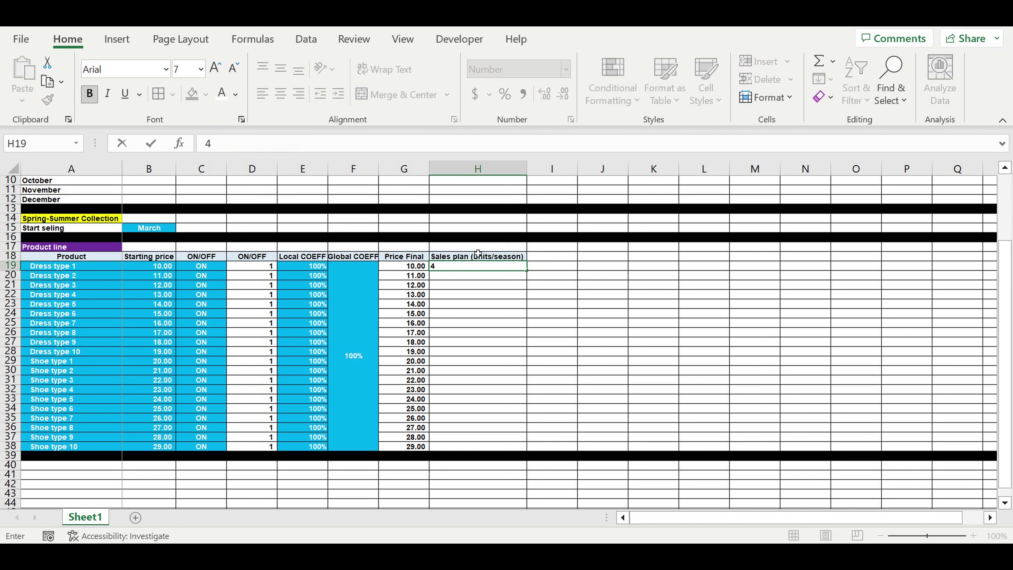
click(492, 304)
click(487, 265)
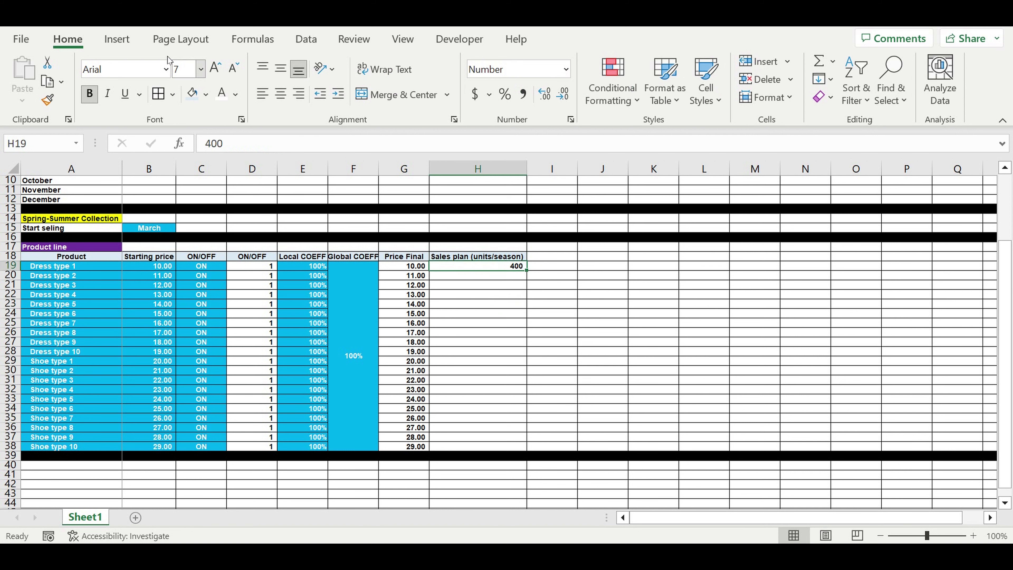
click(206, 94)
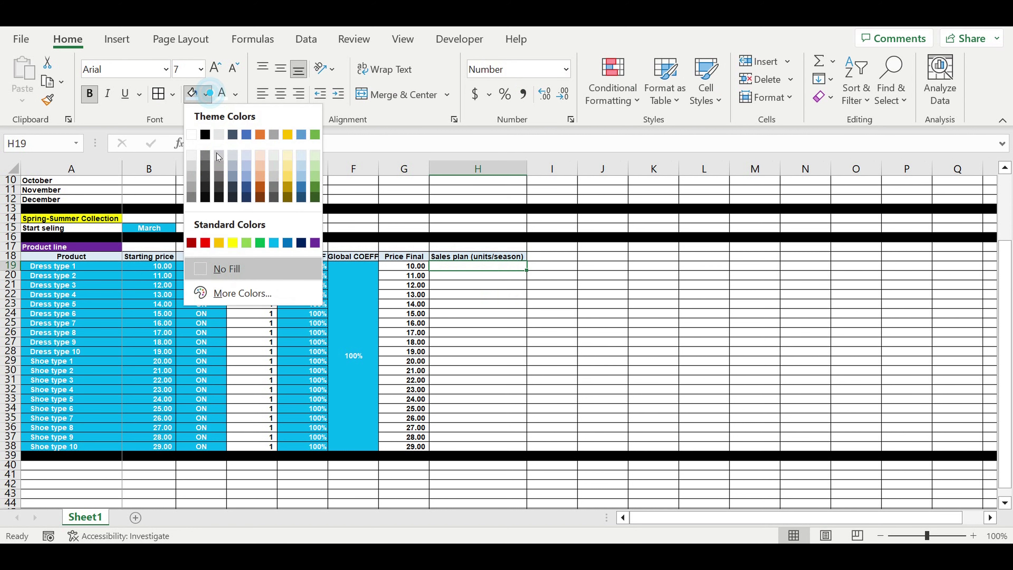
click(273, 242)
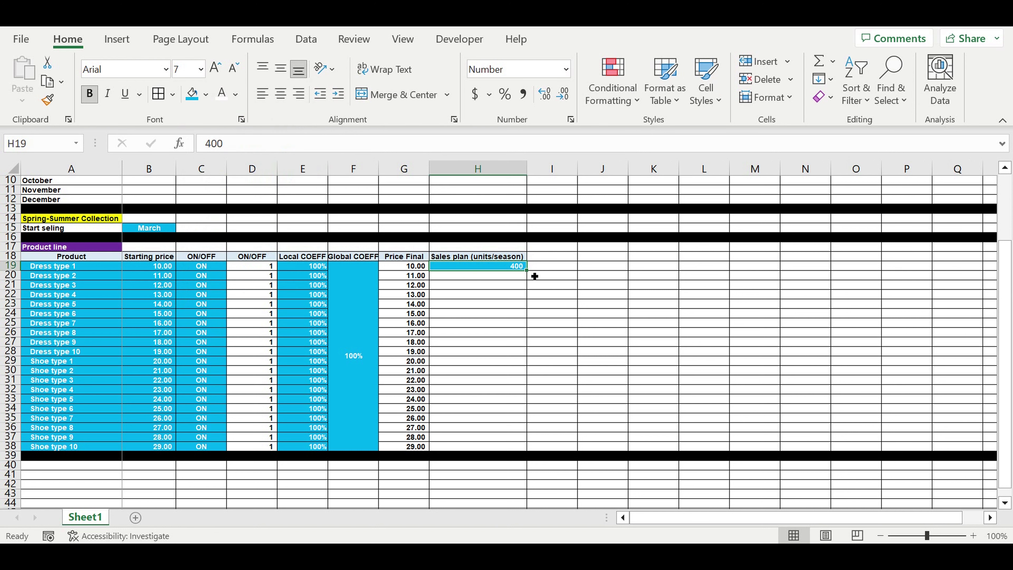
Copy the 400 sales plan entry and its blue fill from H19 down through H38
drag(532, 275, 527, 345)
click(492, 302)
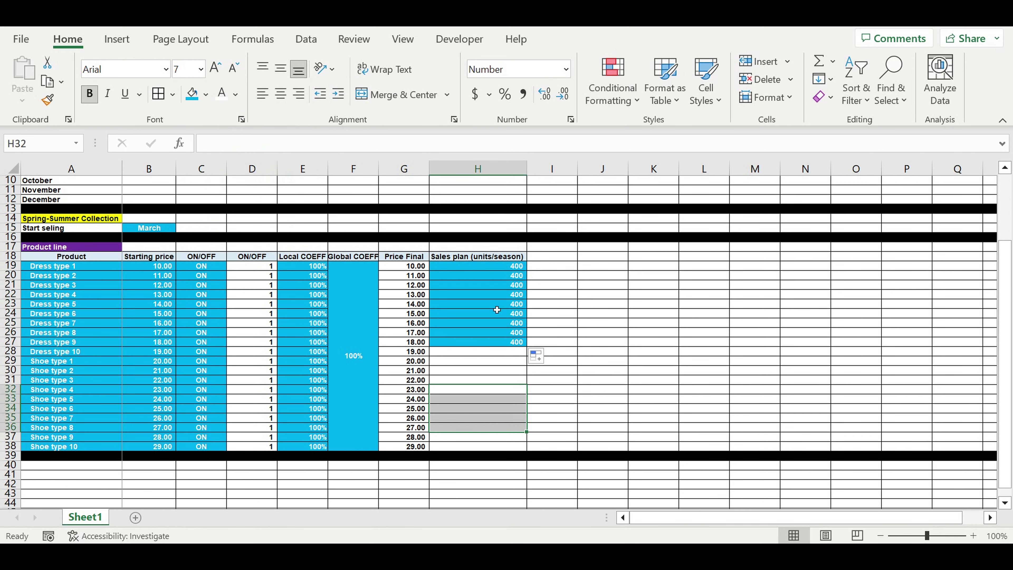
drag(526, 308, 519, 451)
click(600, 370)
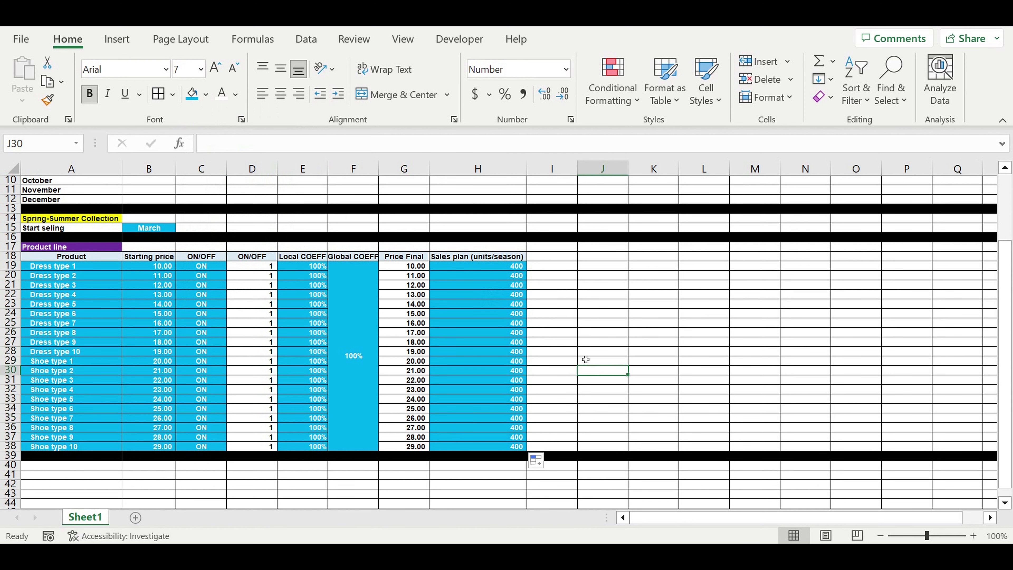
Copy the Local COEFF and Global COEFF columns E18:F38 to I18:J38 beside the sales plan
drag(316, 258, 342, 335)
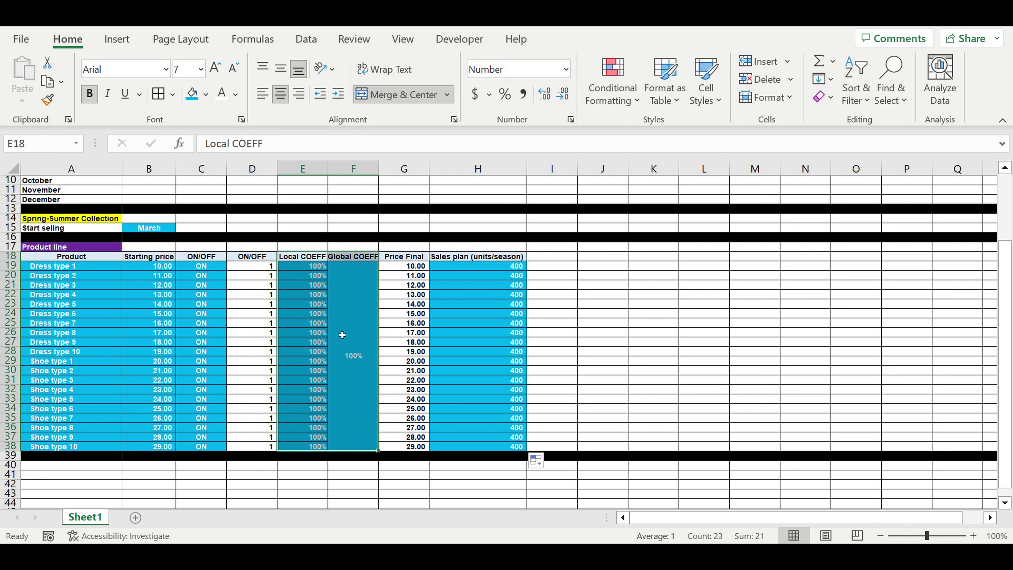
key(ctrl+c)
click(498, 307)
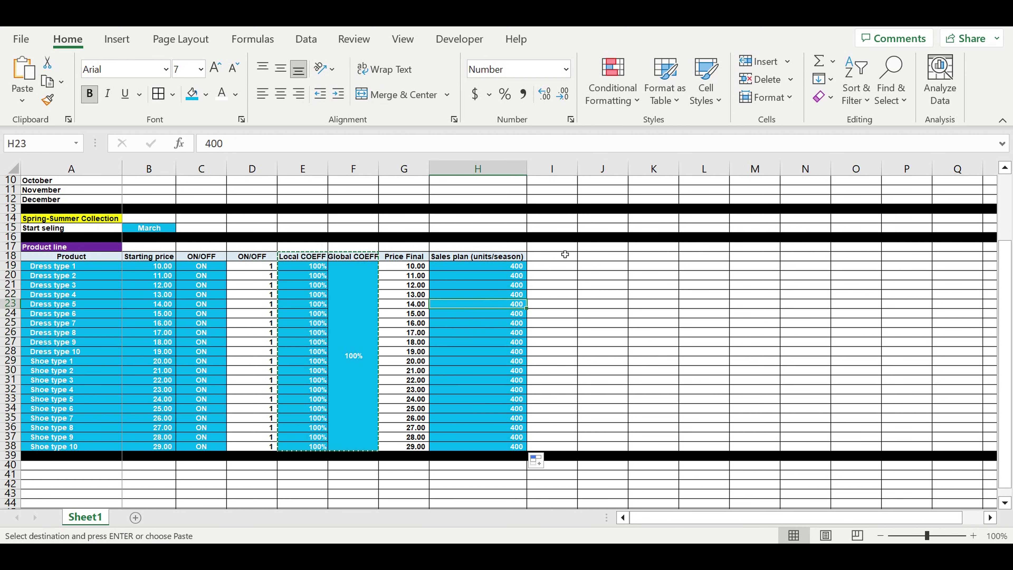
click(555, 256)
key(ctrl+v)
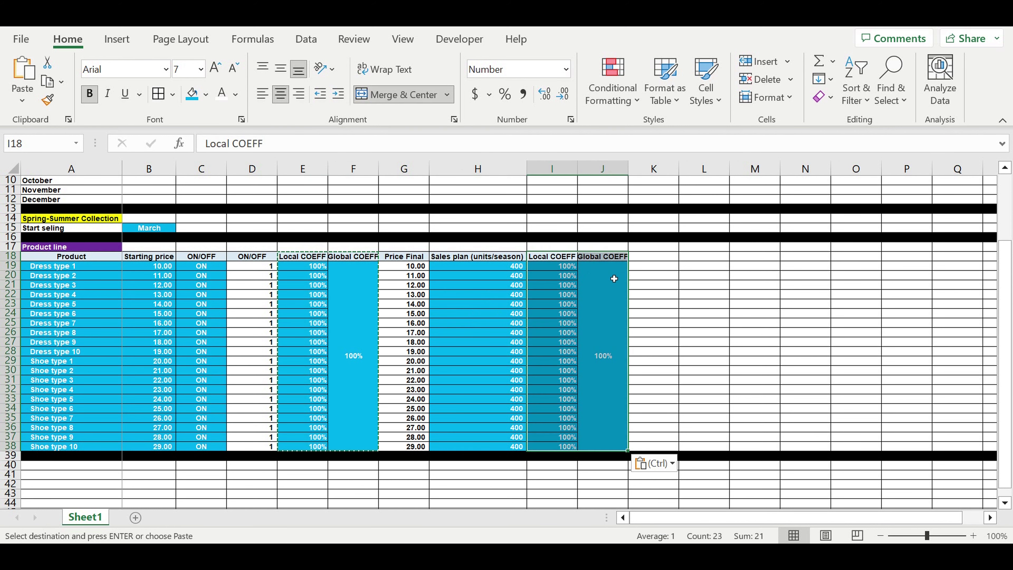
click(717, 294)
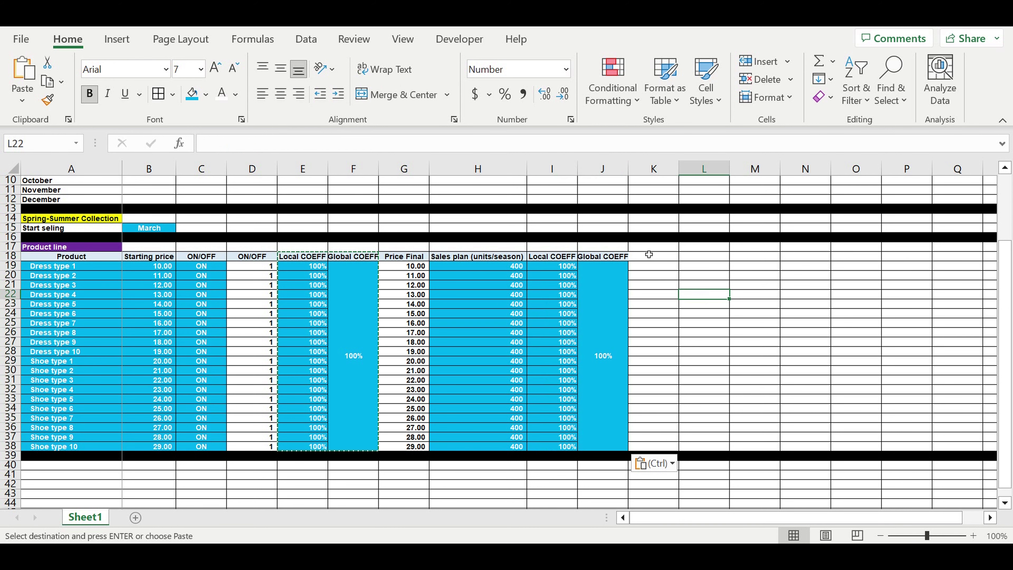
Extend the header format from J18 to K18, enter "Sales plan FNAL" there, and widen column K to fit
click(619, 258)
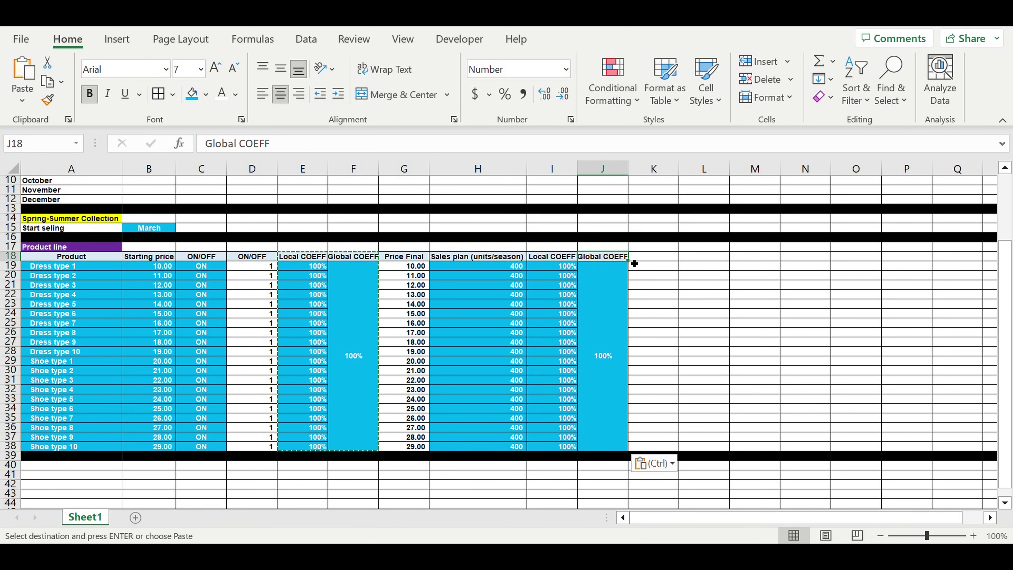
drag(628, 259, 656, 265)
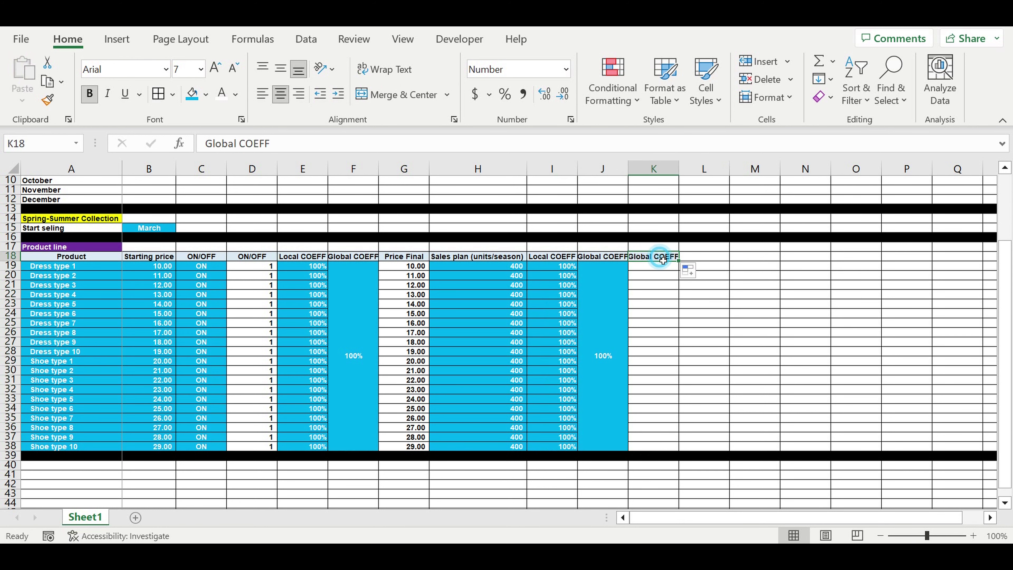
text(Sale)
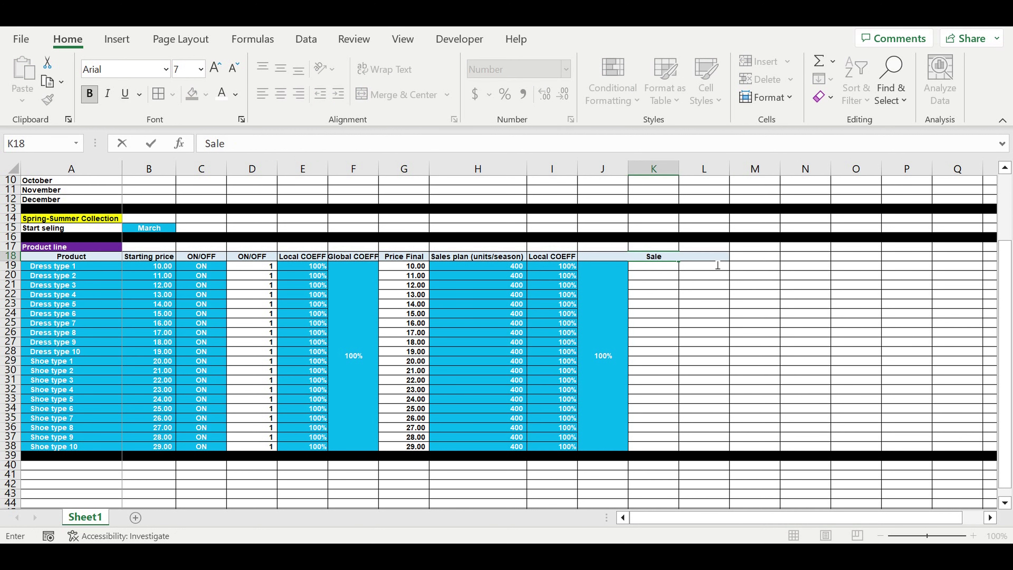
text(s plan FNAL)
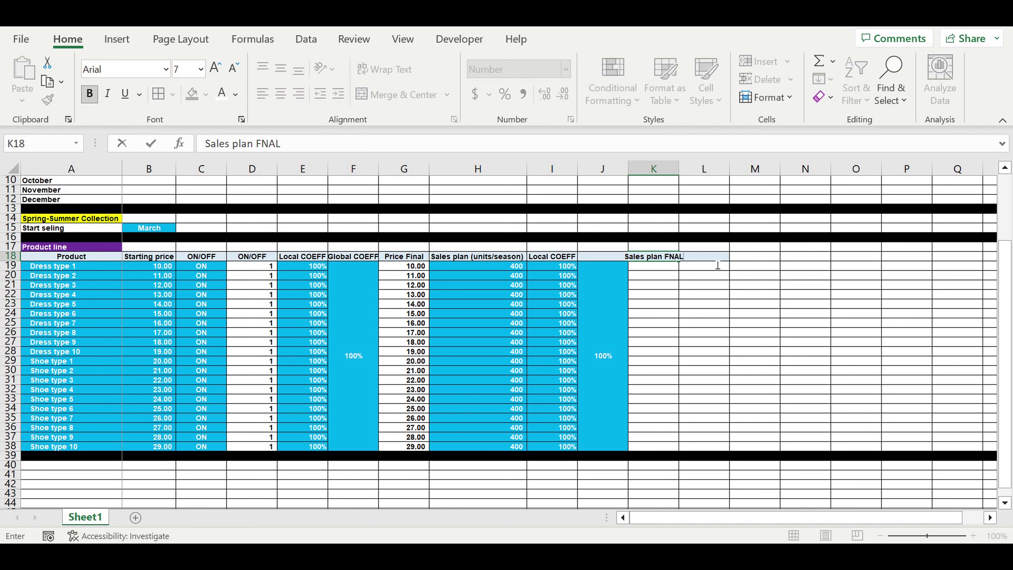
key(Up)
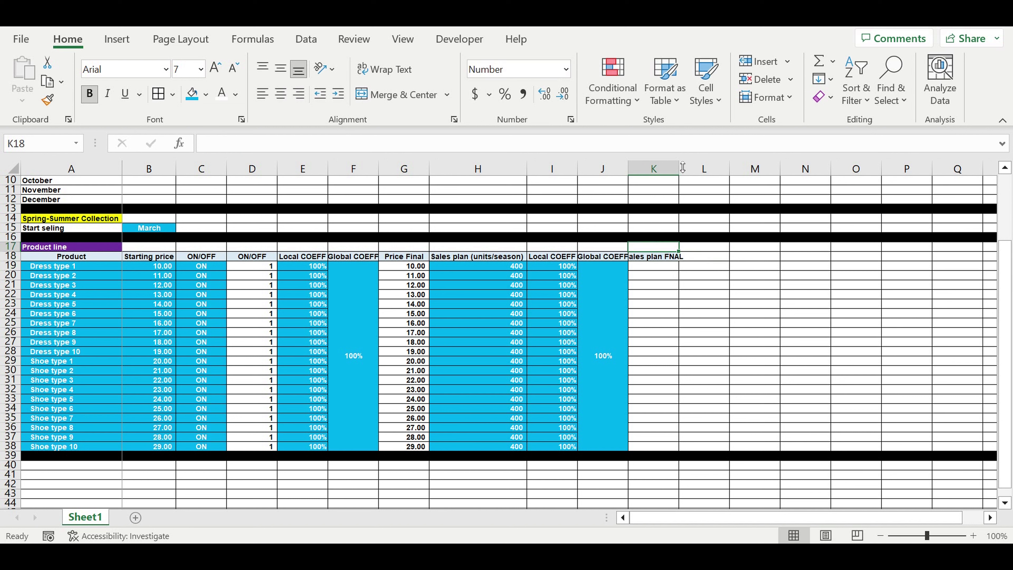
drag(678, 171, 691, 172)
Enter the final sales plan formula =H19*D19*I19*$J$19 in K19, with the global coefficient as an absolute reference
drag(658, 246, 667, 270)
click(667, 271)
text(=)
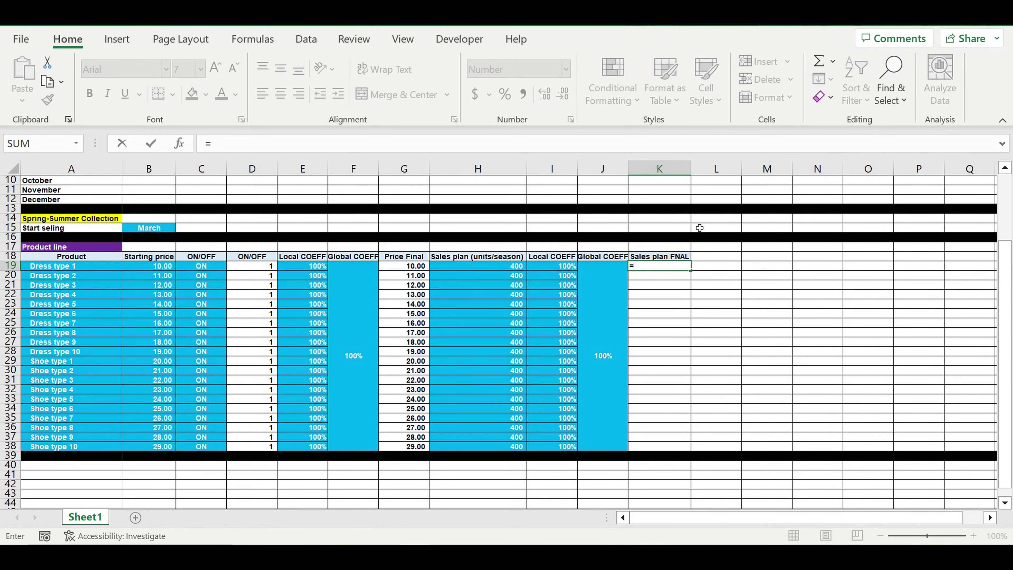
click(489, 270)
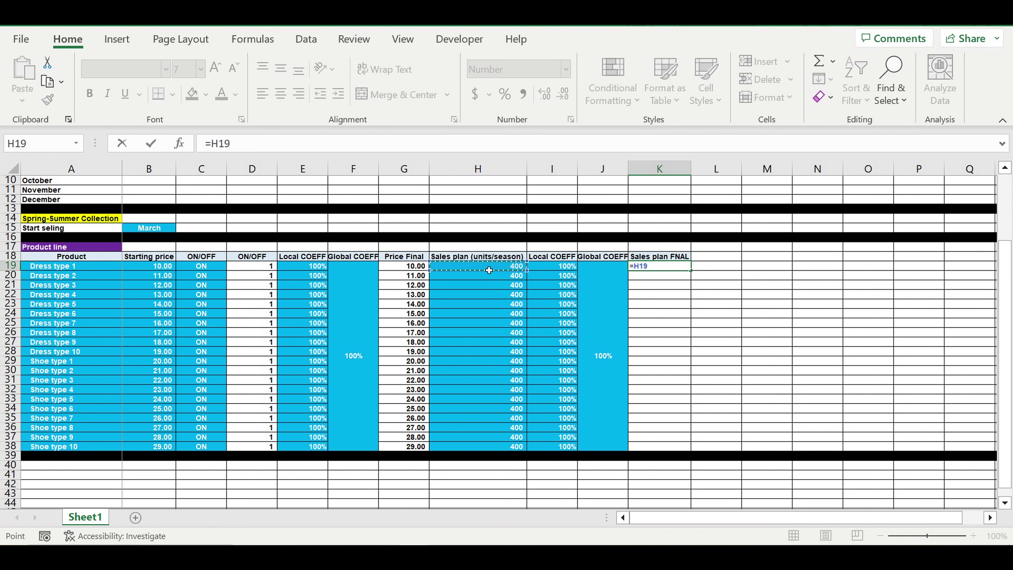
text(*)
click(257, 271)
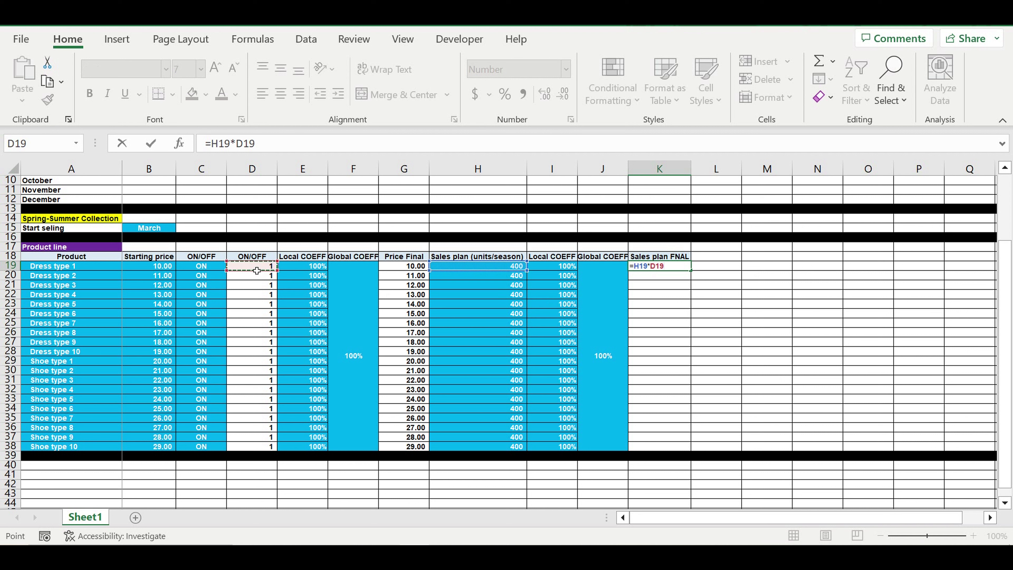
text(*)
click(561, 269)
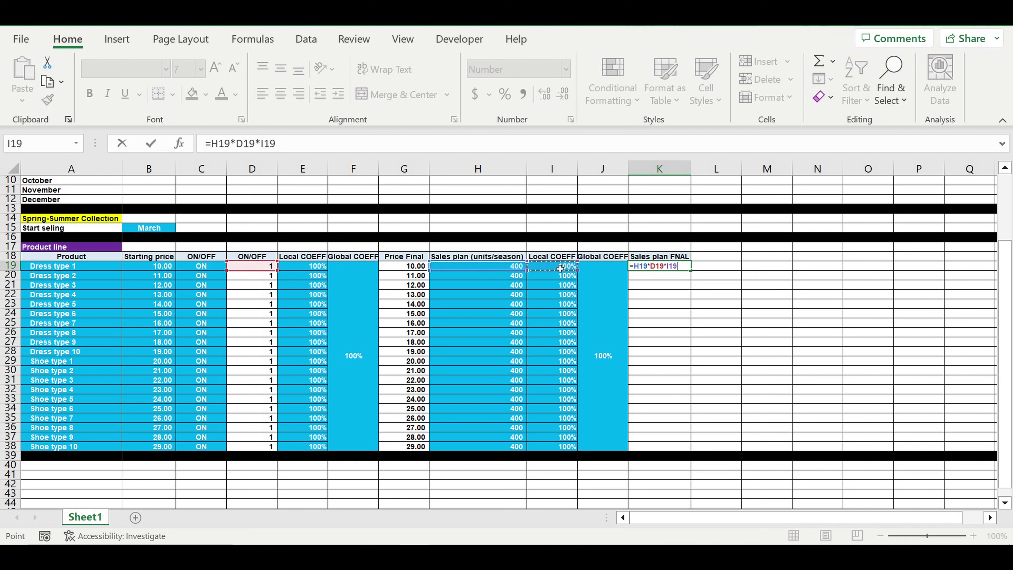
text(*)
click(602, 289)
click(281, 144)
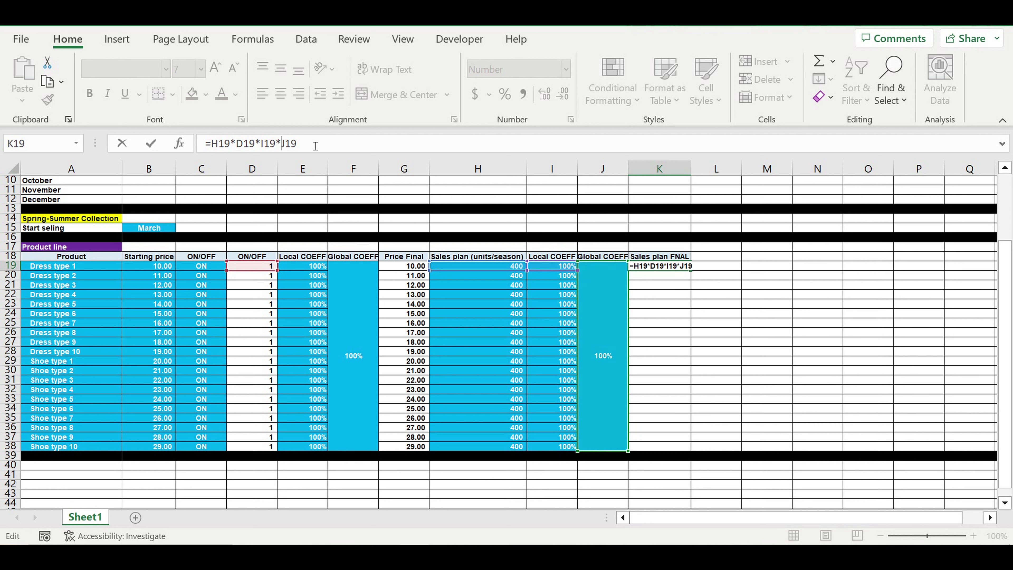
text($)
key(Right)
text($)
key(Return)
Copy the final sales plan formula from K19 down through K38
click(676, 266)
drag(691, 271, 694, 451)
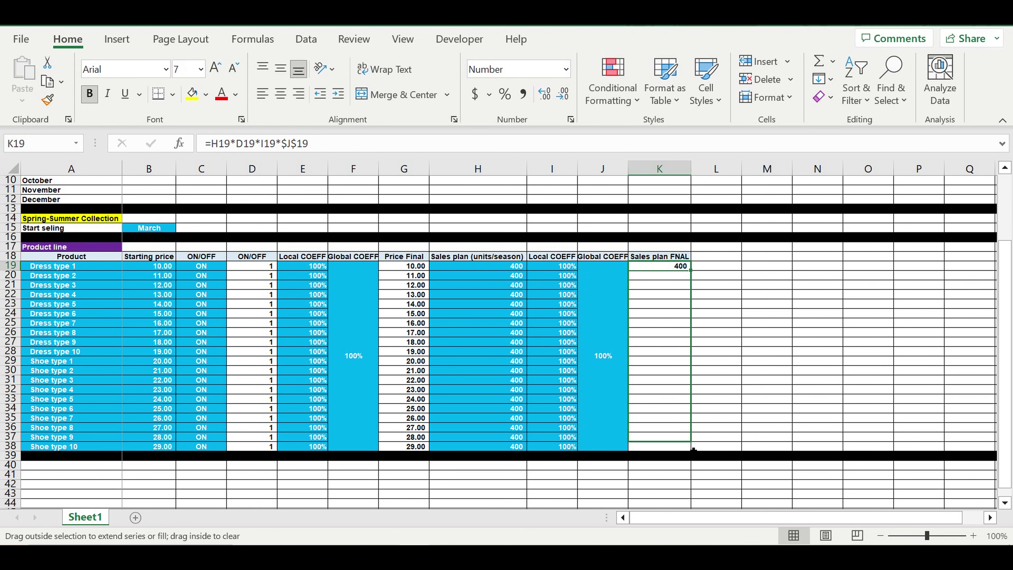
click(786, 371)
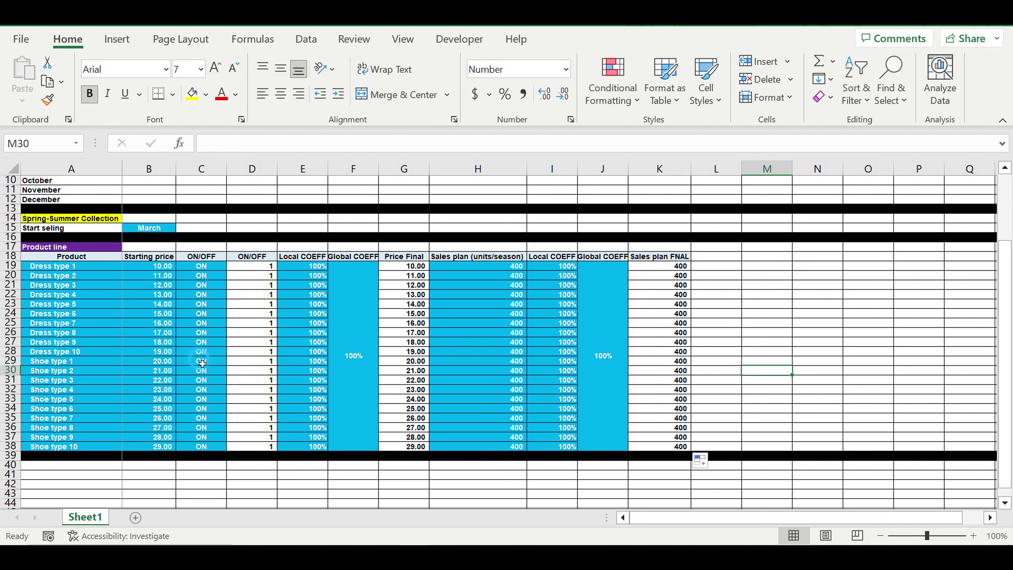
Switch Shoe type 1 to OFF in C29 and copy that setting down to Shoe type 7 in C35
click(214, 361)
click(230, 360)
click(218, 381)
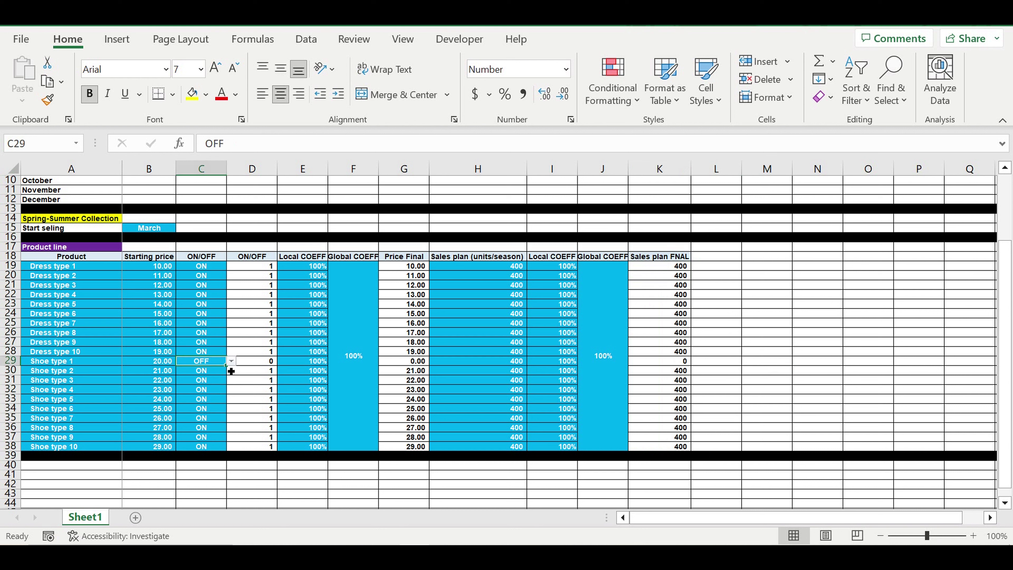
drag(227, 365, 231, 418)
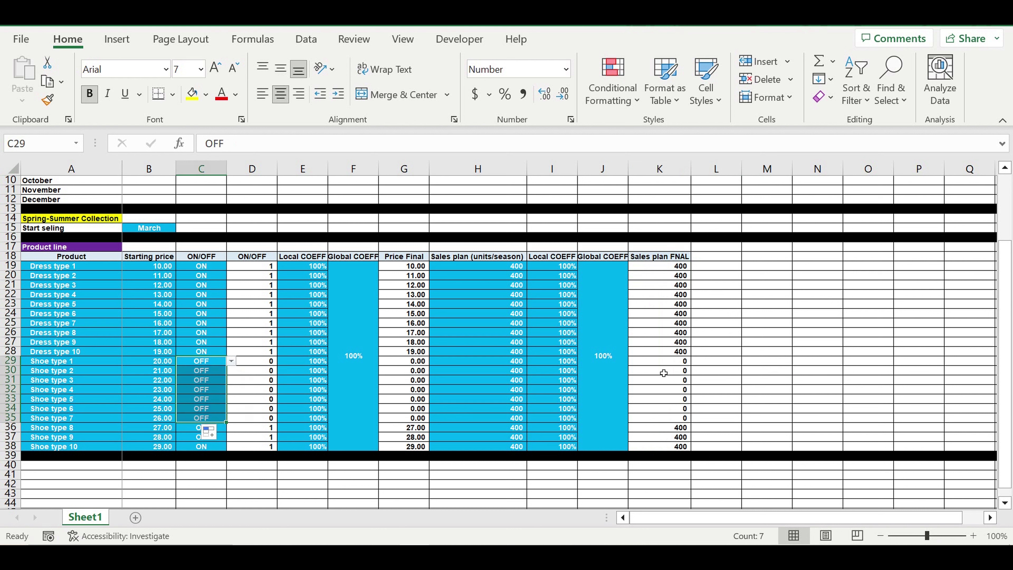
Check the final sales plan in K29:K36, and restore ON through C35 by copying it down from C27
click(665, 361)
drag(672, 377, 672, 435)
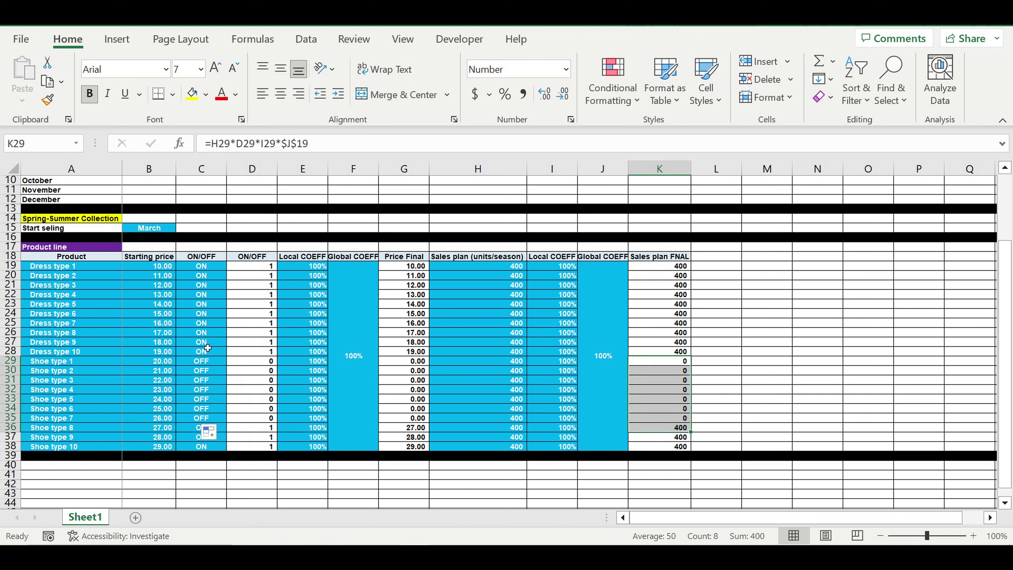
click(205, 344)
drag(229, 350, 234, 420)
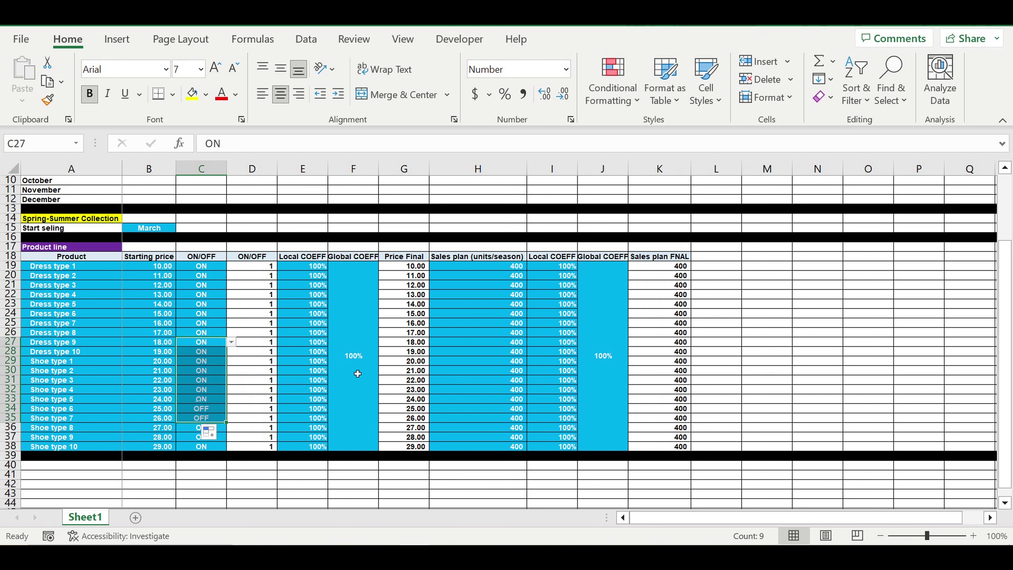
Set the sales plan's global coefficient in J19 to 150% and check the final sales plan in column K
click(587, 366)
text(1)
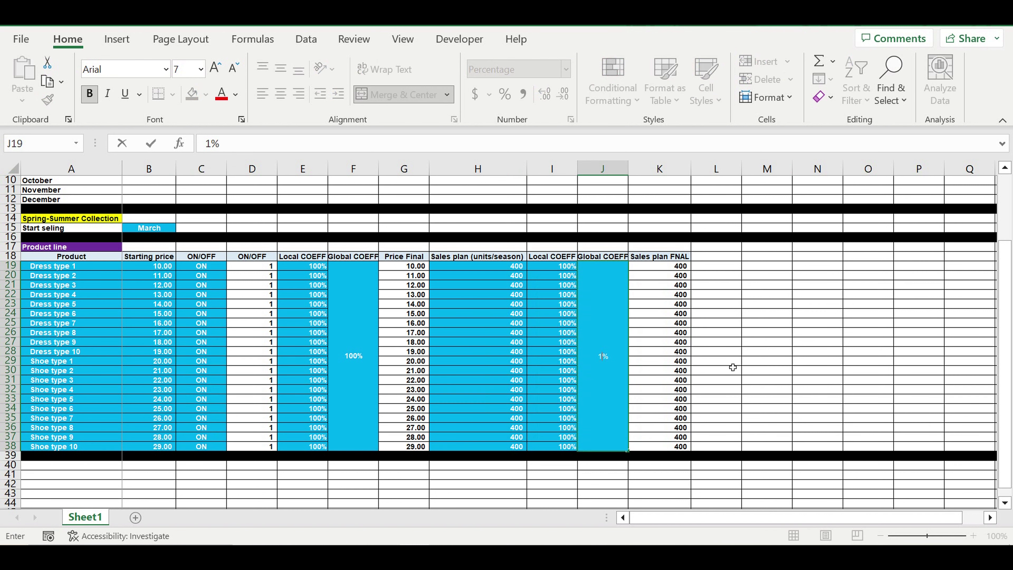
text(50)
click(610, 358)
click(574, 368)
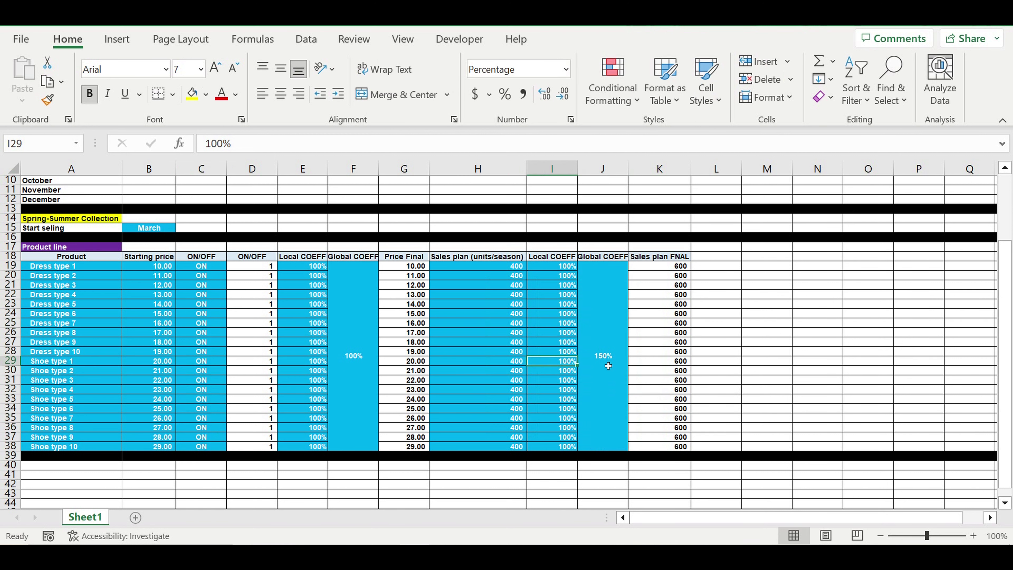
click(675, 355)
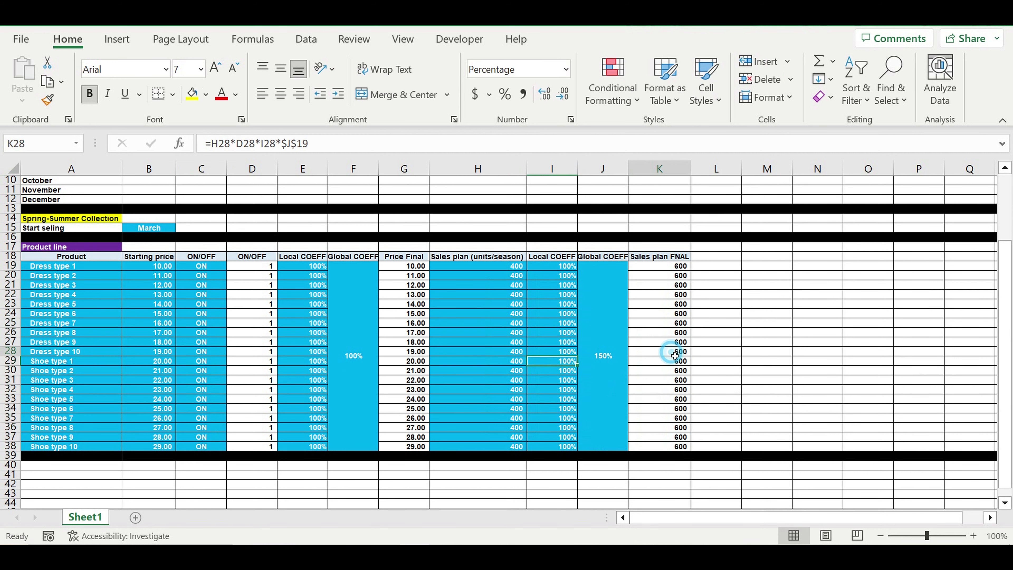
Set the sales plan's global coefficient in J19 back to 100%
click(624, 369)
text(100)
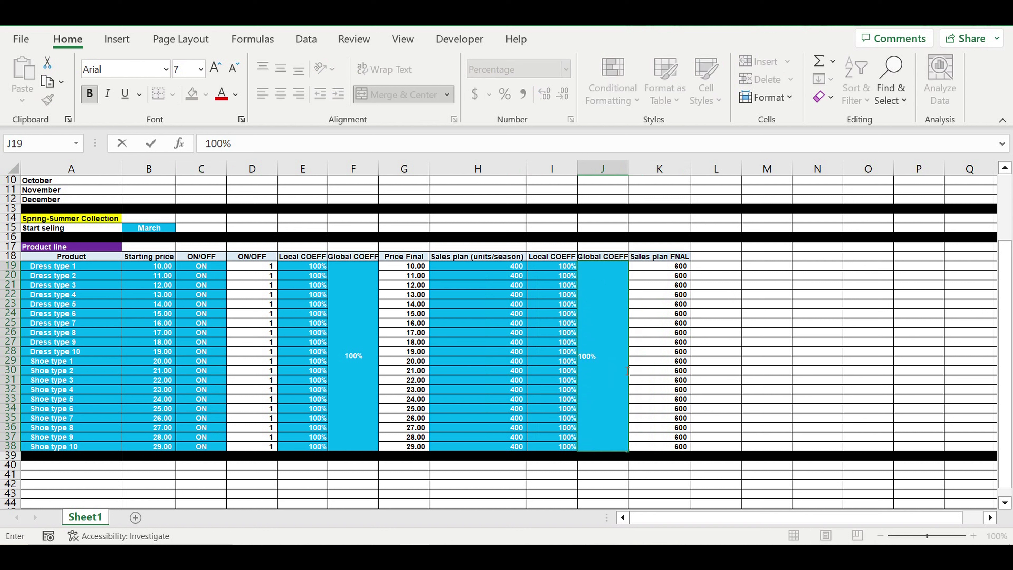
click(566, 374)
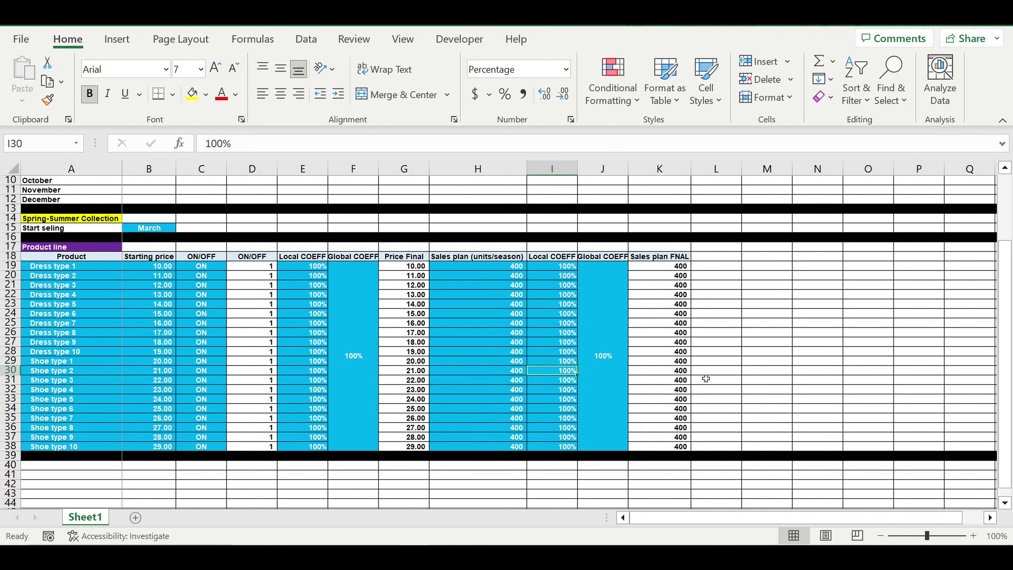
Set the sales plan's local coefficient for Shoe type 2 in I30 to 150% and copy it down to I38
text(150)
key(Return)
key(Return)
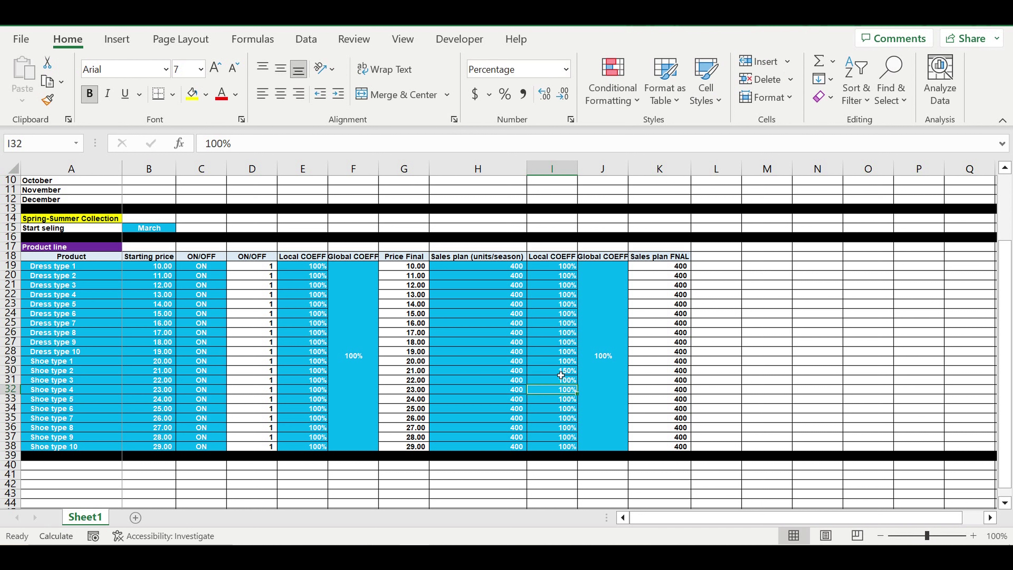
click(558, 375)
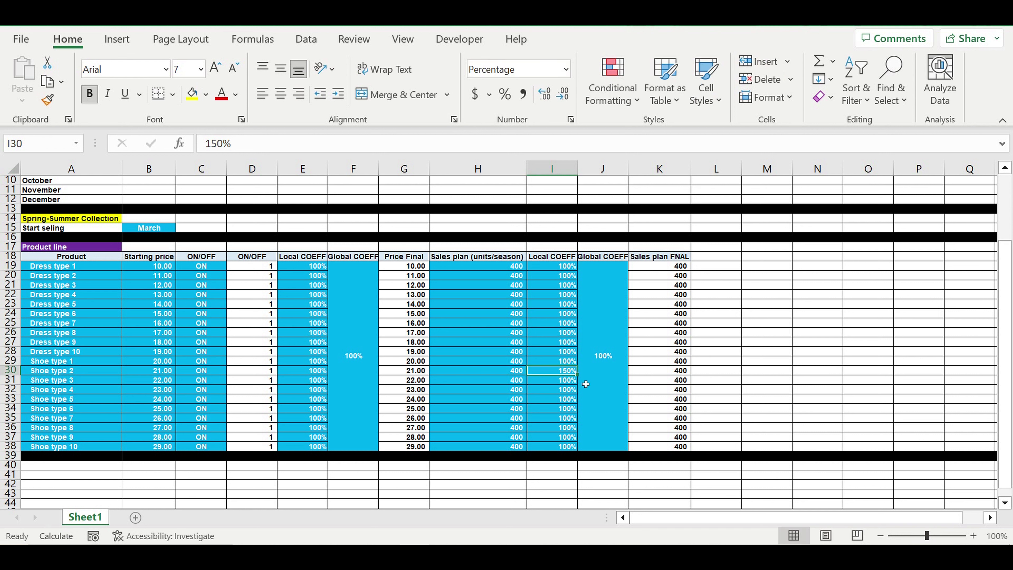
drag(578, 375, 581, 449)
Restore the sales plan's local coefficients to 100% by copying I27 down to I38
click(560, 341)
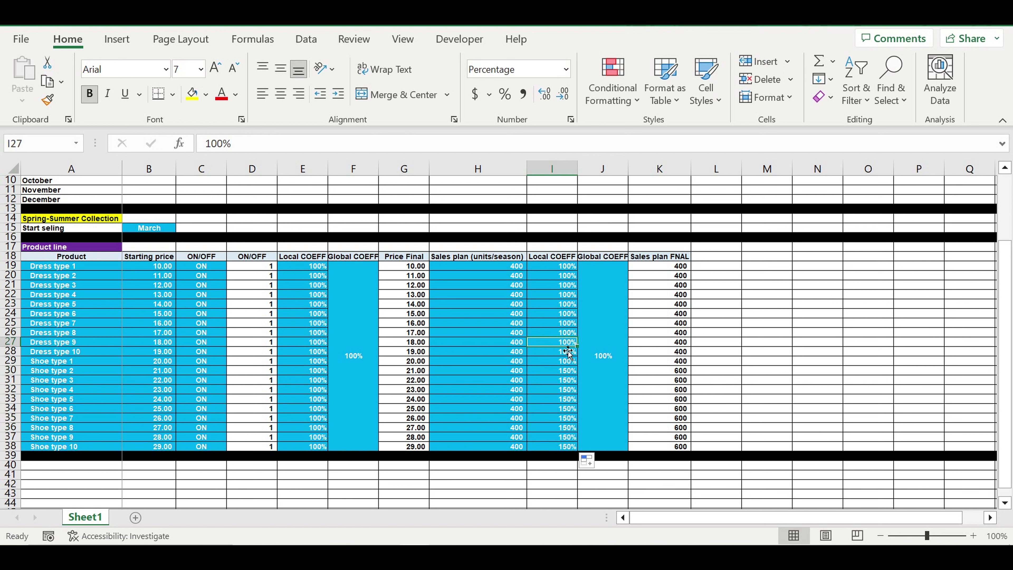
drag(580, 353, 581, 448)
click(775, 379)
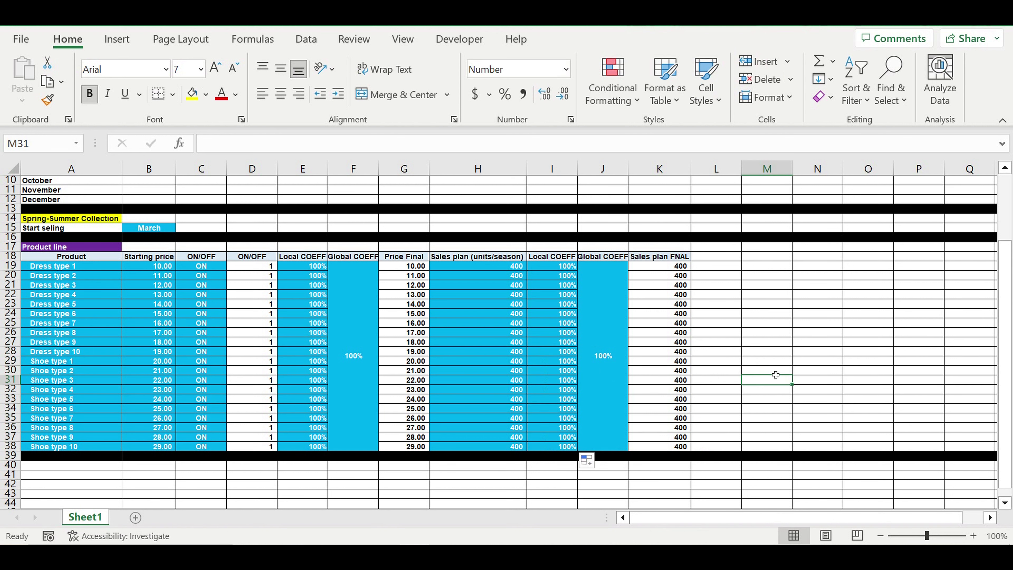
click(817, 319)
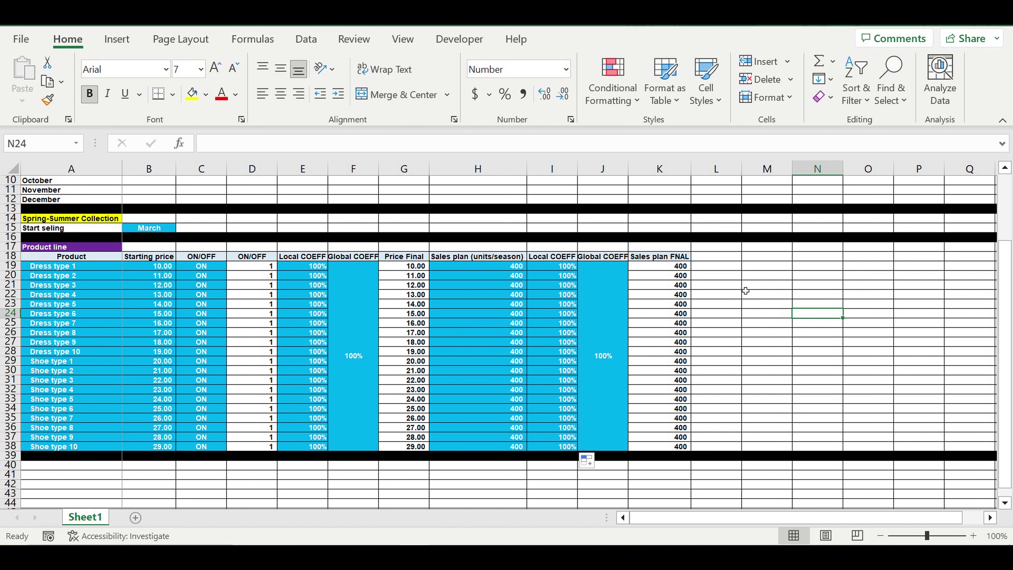
Enter the header "Direct costs (%)" in L18 and widen column L to fit it
click(716, 257)
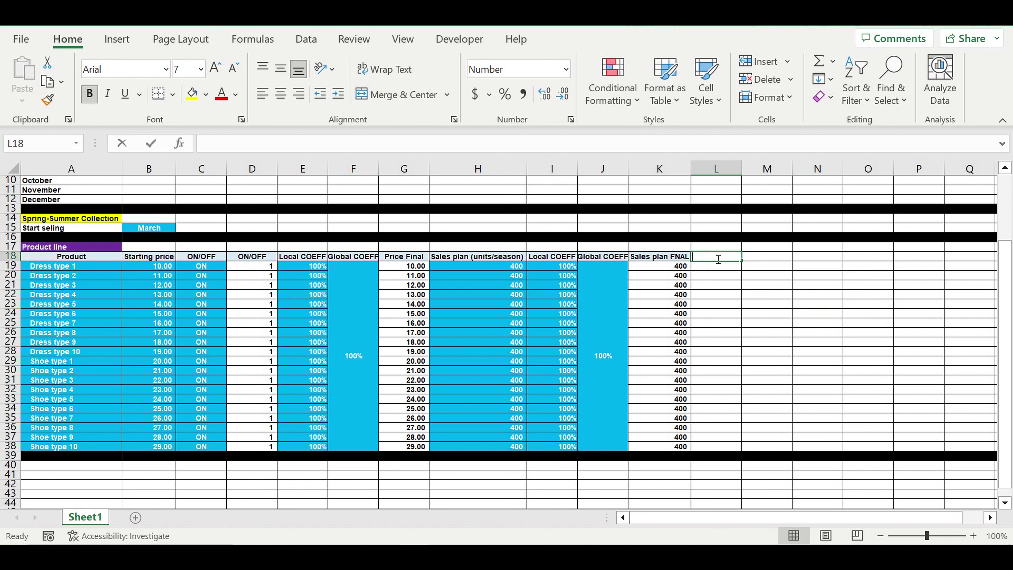
text(Direct costs)
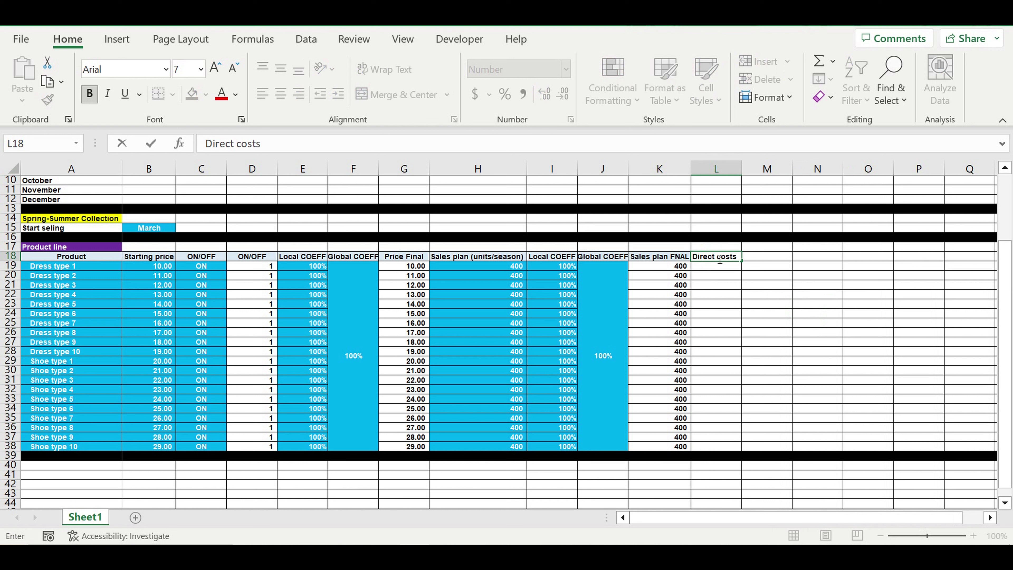
text( (%))
key(Return)
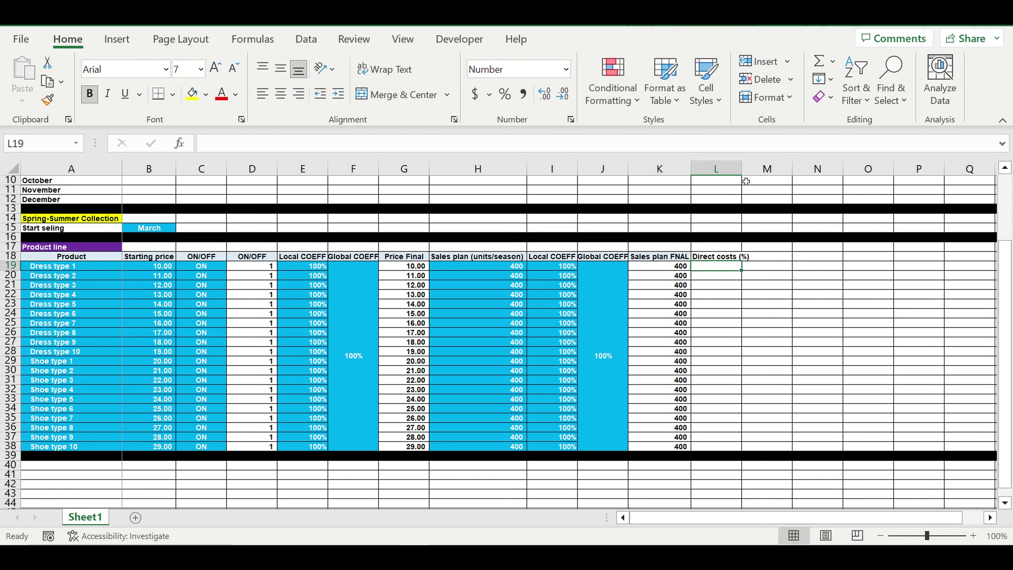
drag(747, 173, 751, 173)
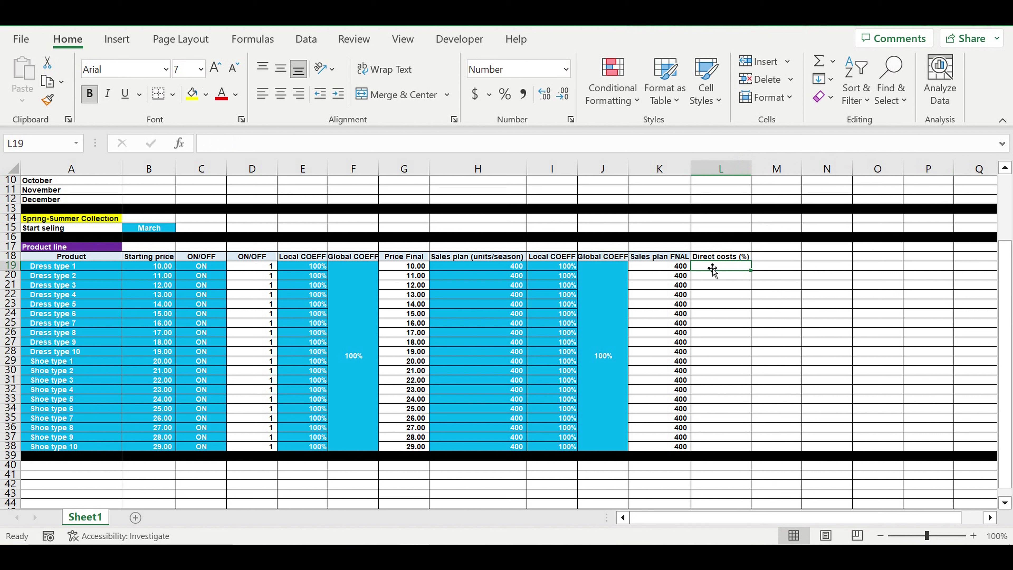
Format L19:L38 as percentages with white font and the same light blue fill as the other input columns
drag(721, 271, 722, 447)
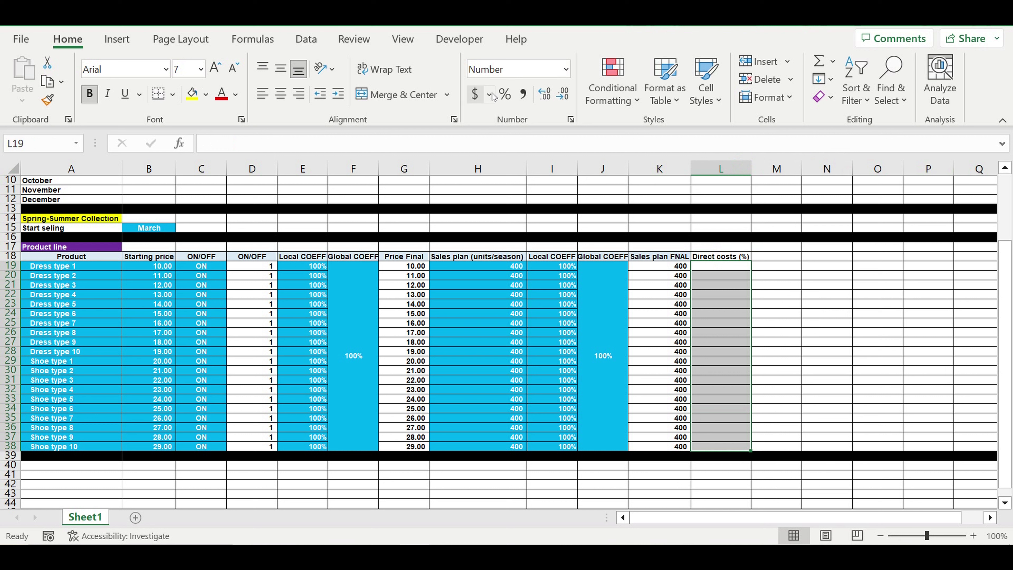
click(505, 93)
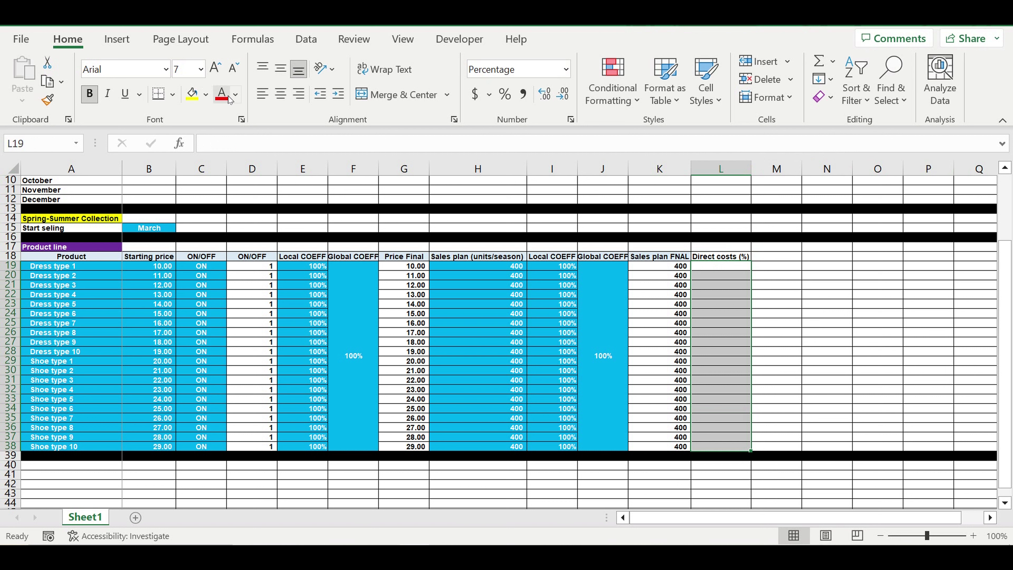
click(237, 94)
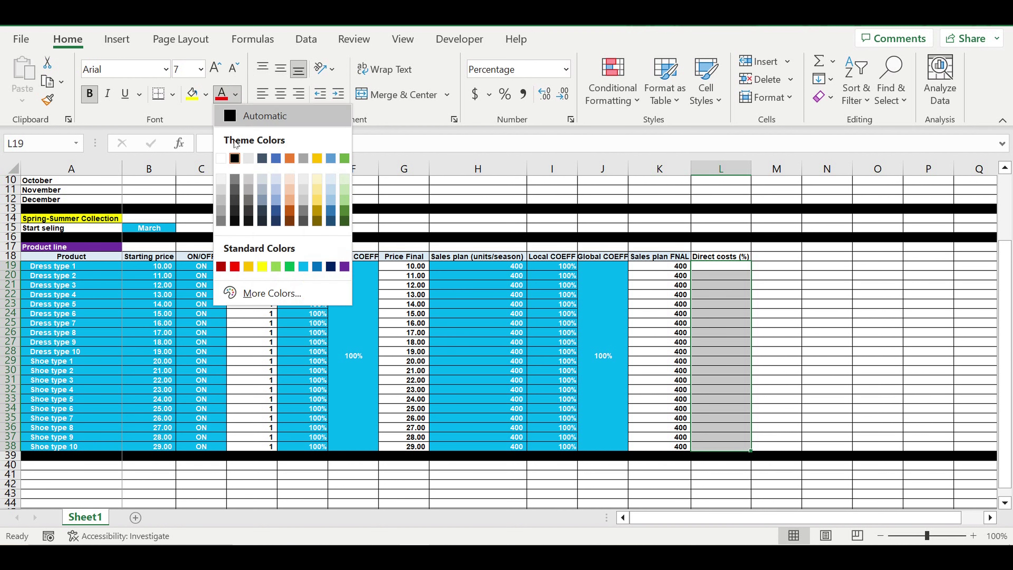
click(222, 159)
click(206, 94)
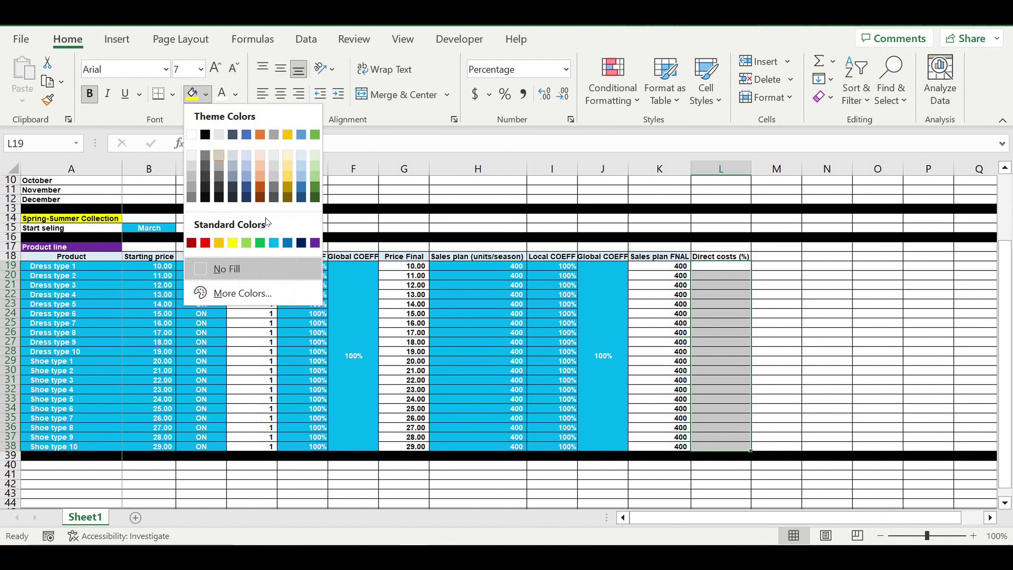
click(274, 243)
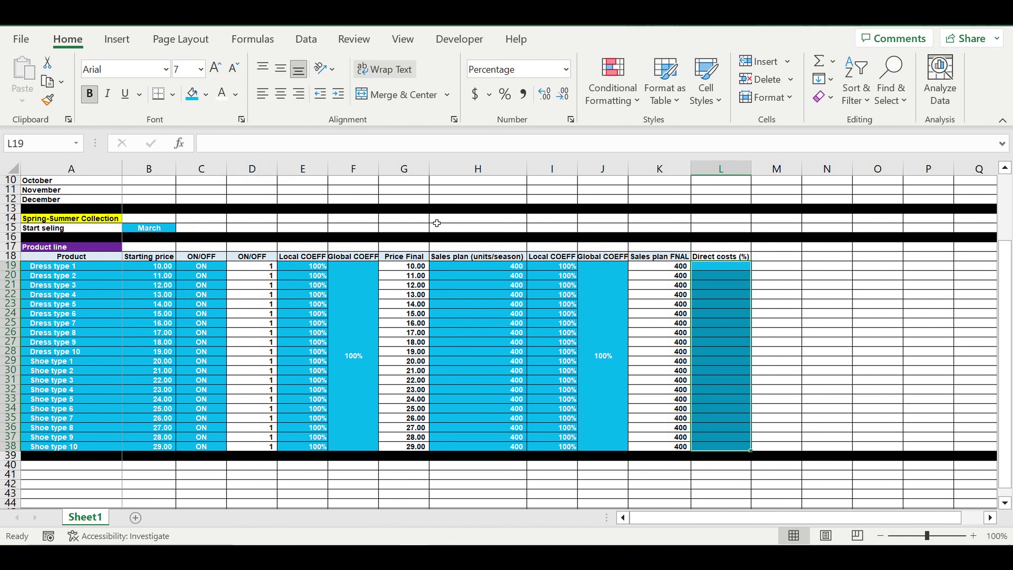
click(799, 303)
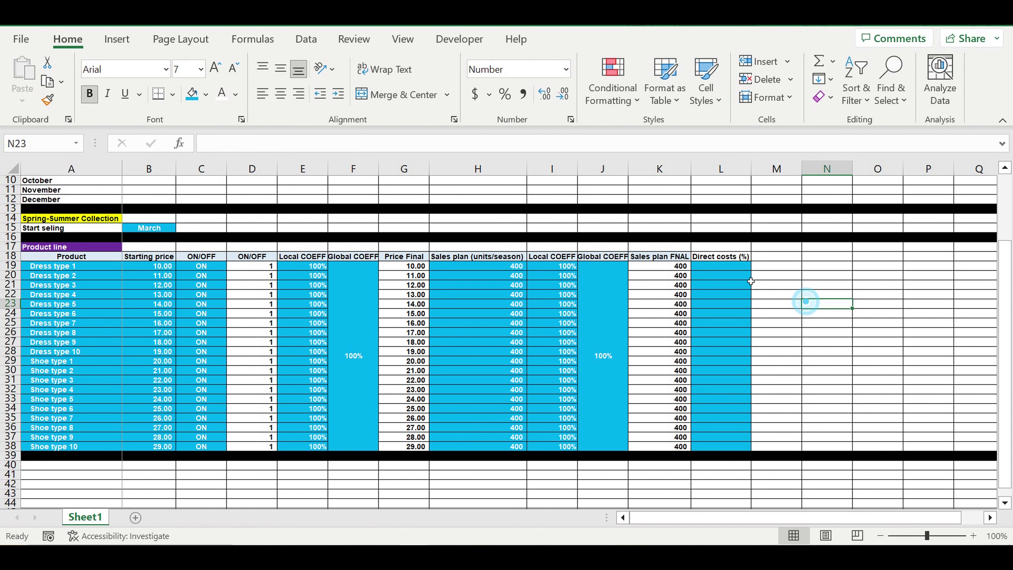
Fill the Direct costs (%) header in L18 with the pale blue theme color used for the other headers
click(716, 257)
click(206, 95)
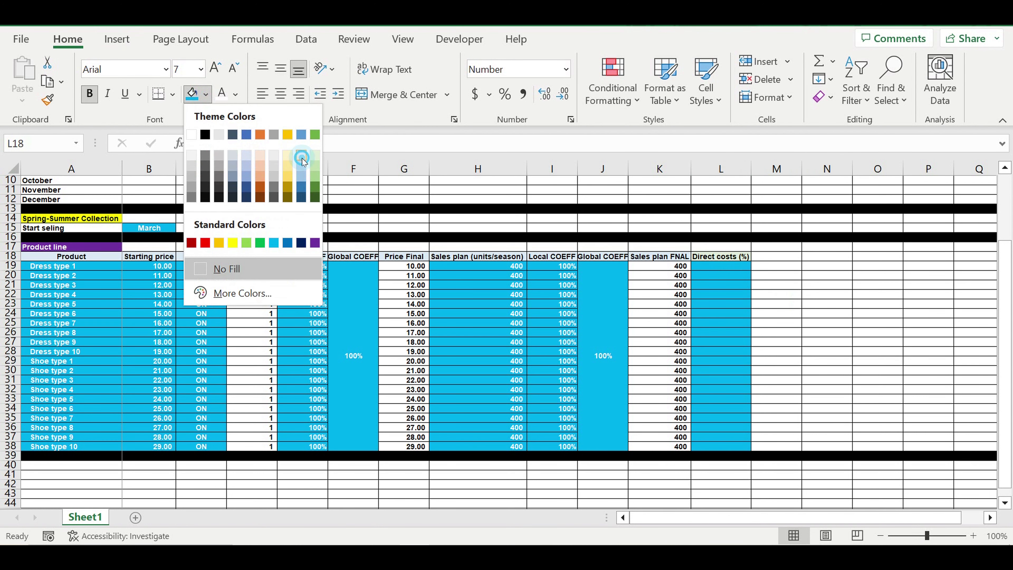
click(301, 155)
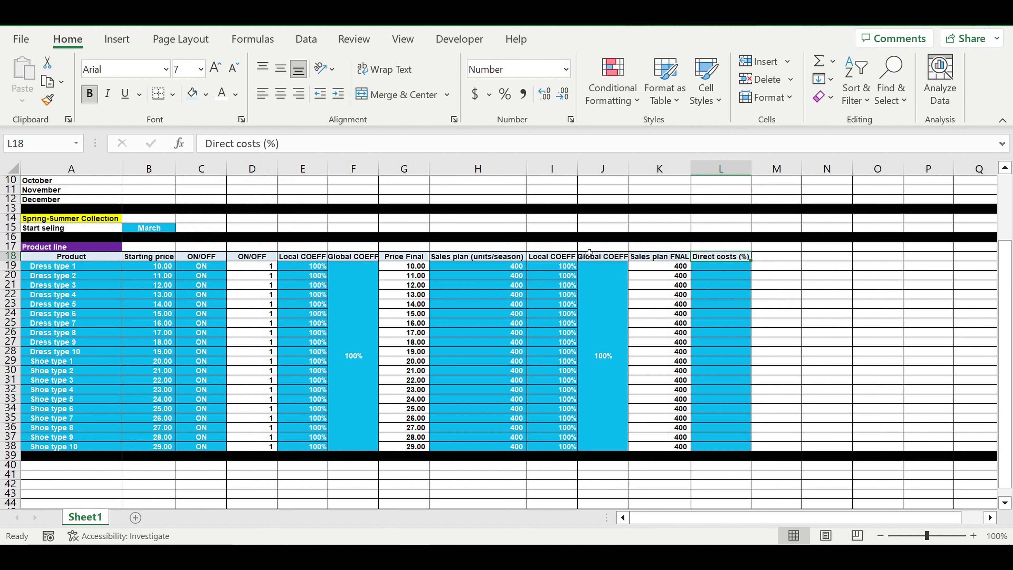
Enter 20% as the direct costs for Dress type 1 in L19 and copy it down to L38
click(716, 270)
text(20)
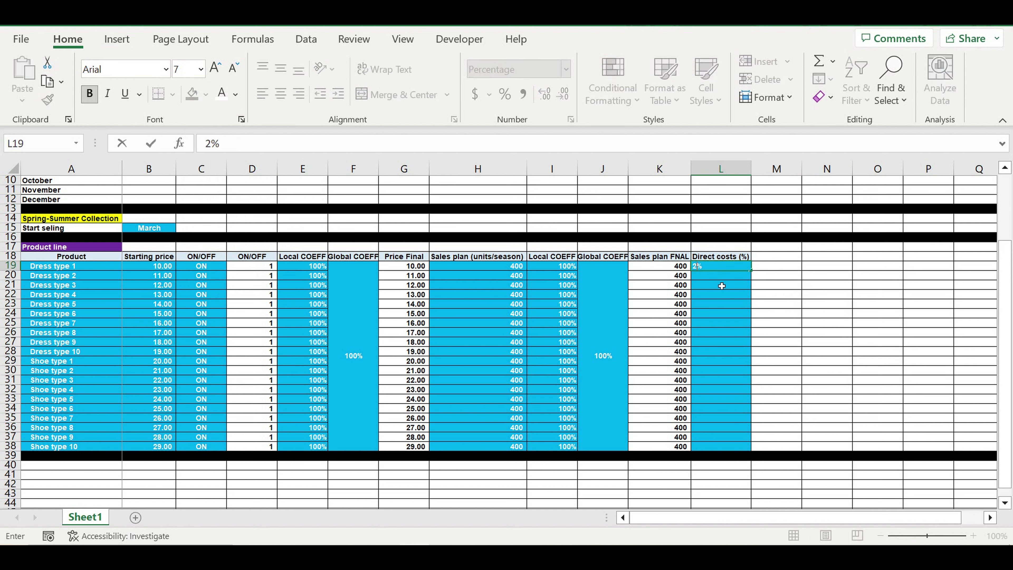
click(720, 324)
click(734, 259)
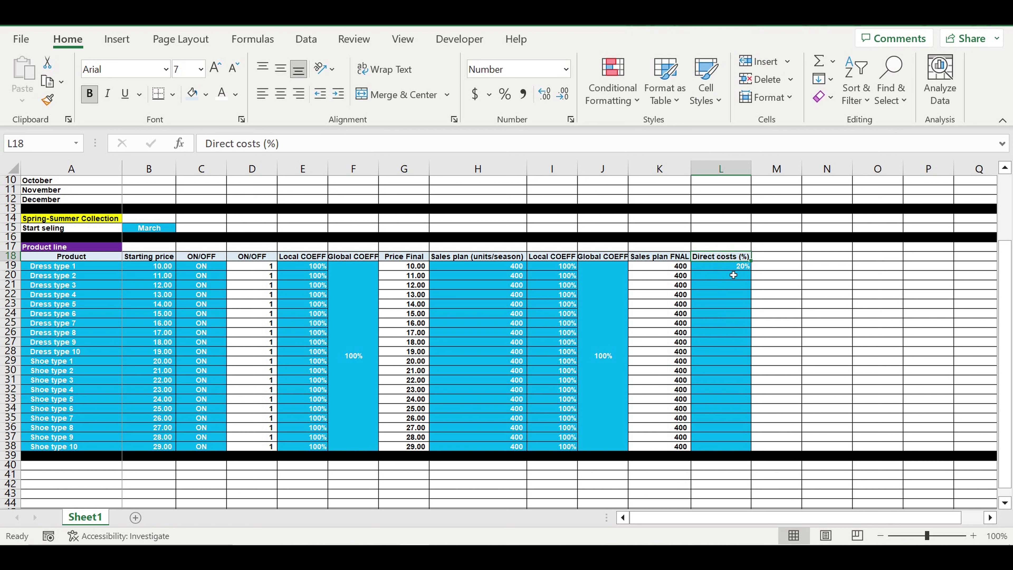
click(730, 270)
drag(754, 275, 752, 450)
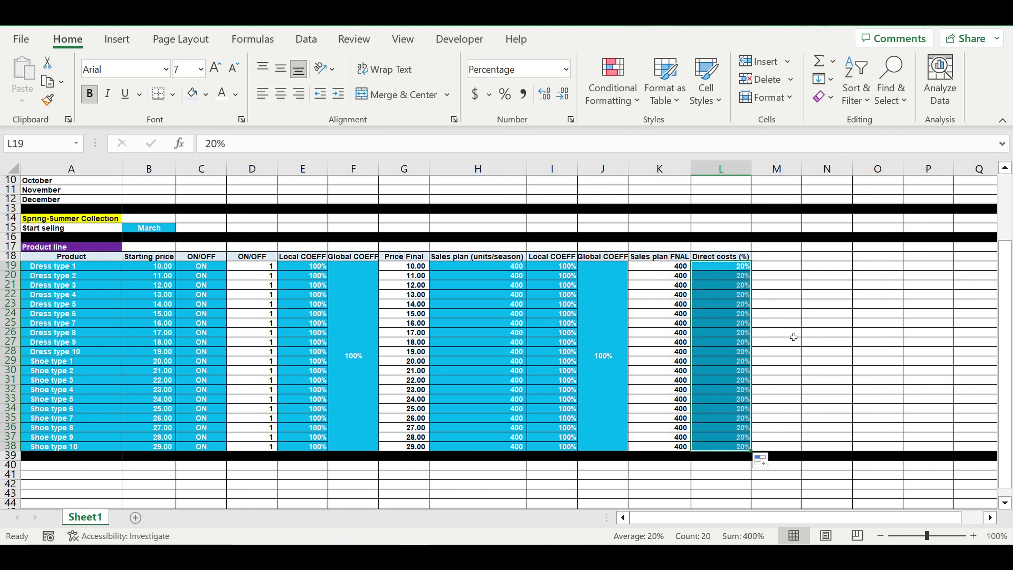
Copy the Direct costs (%) header from L18 into M18 and select M19 beneath it
click(723, 256)
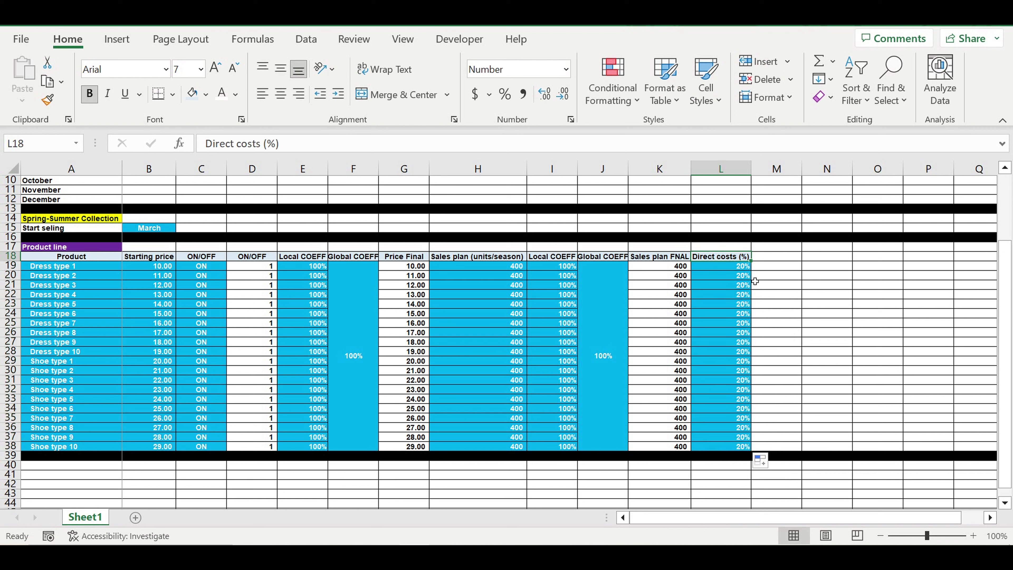
drag(756, 262, 788, 266)
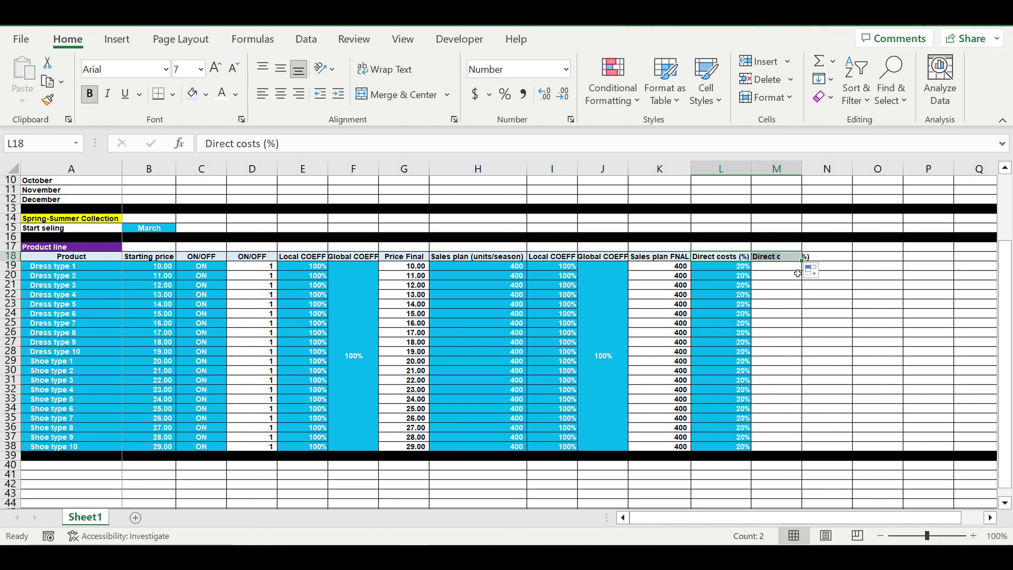
click(782, 267)
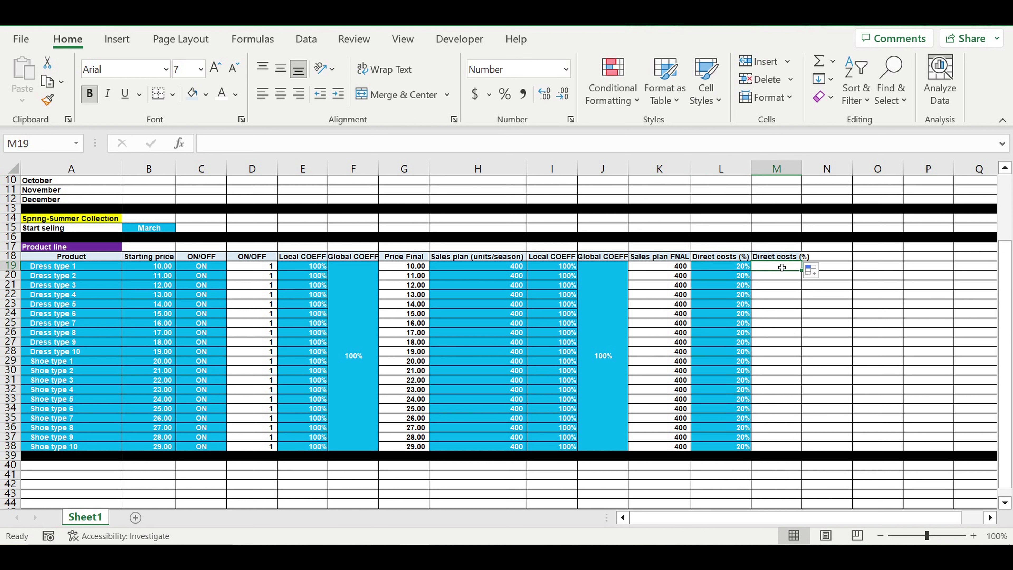
text(=)
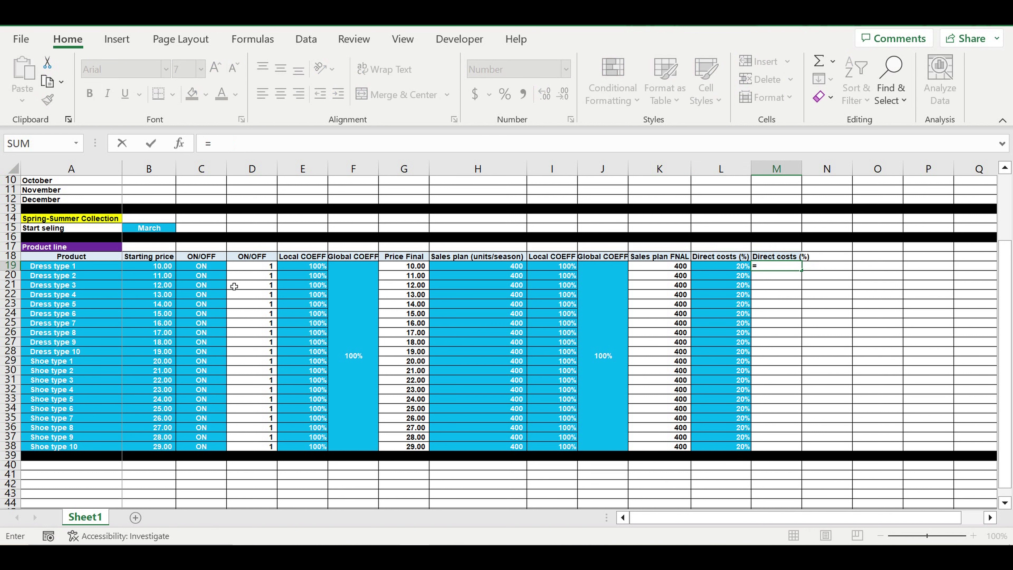
click(147, 268)
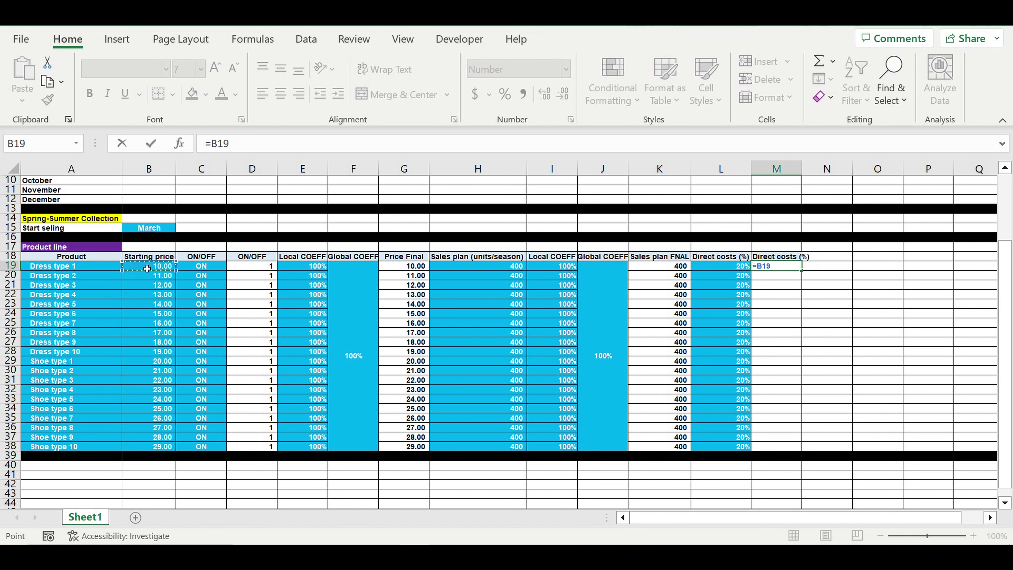
text(*)
click(725, 268)
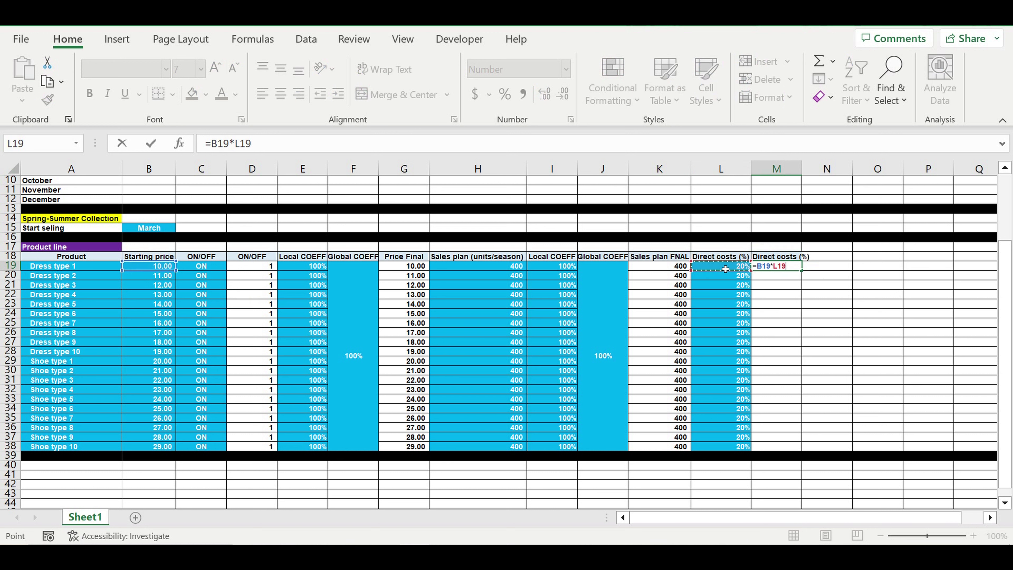
text(*)
drag(257, 144, 155, 136)
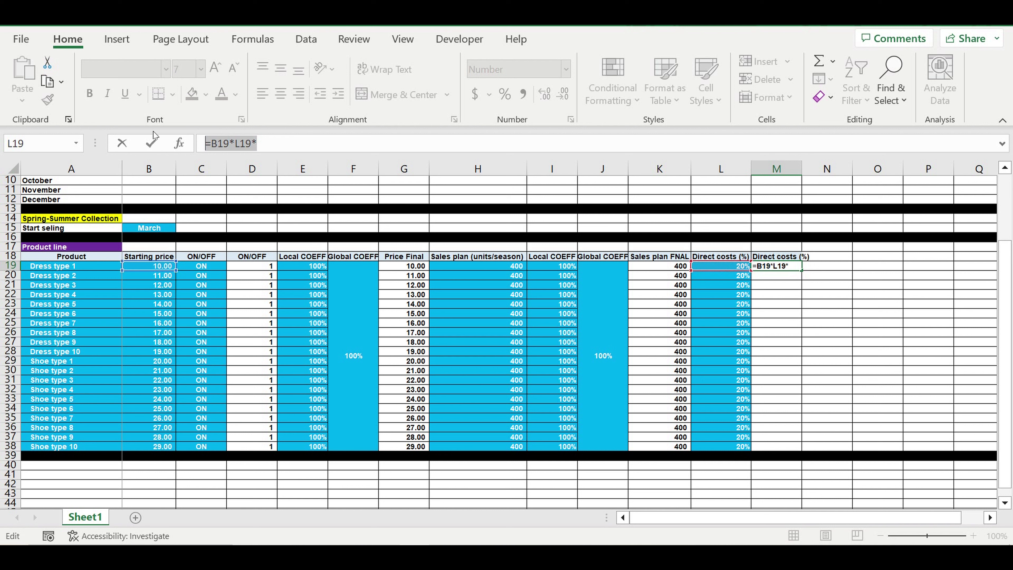
Enter the formula =G19*L19 in M19 to multiply the final price by the direct costs percentage
text(=)
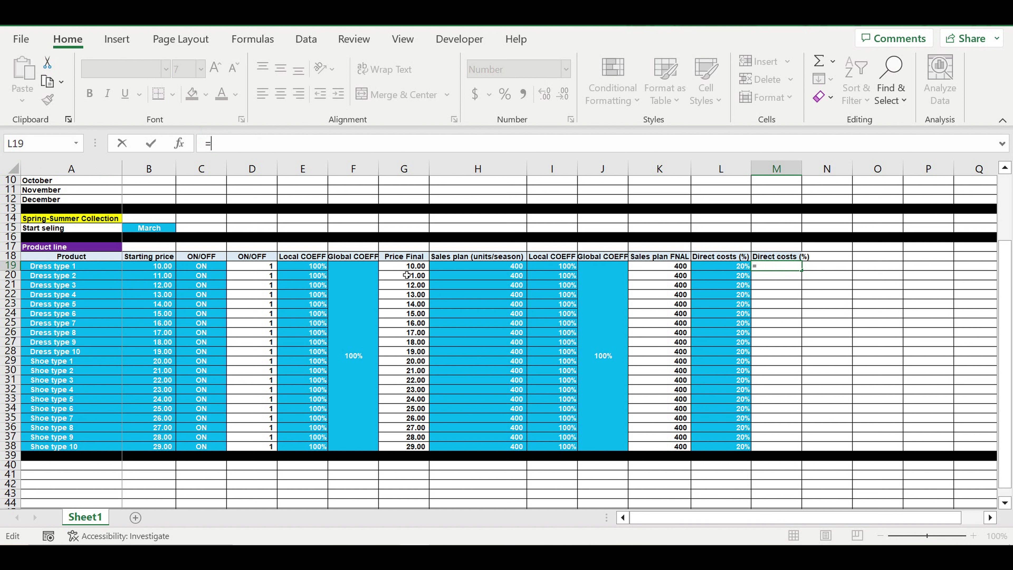
click(401, 270)
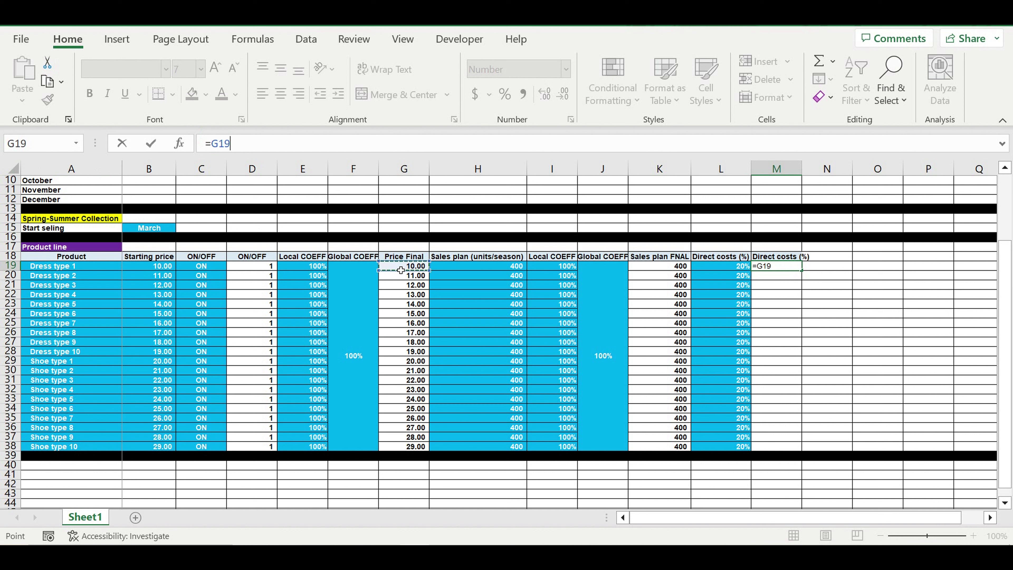
text(*)
click(731, 270)
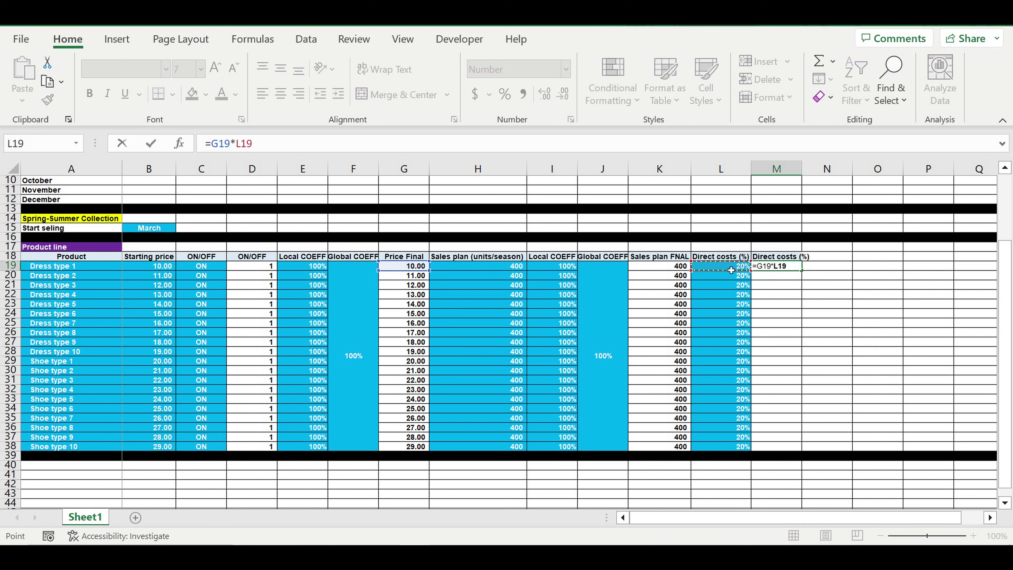
key(Return)
Show M19 with two decimal places and copy its formula down to M38
click(773, 267)
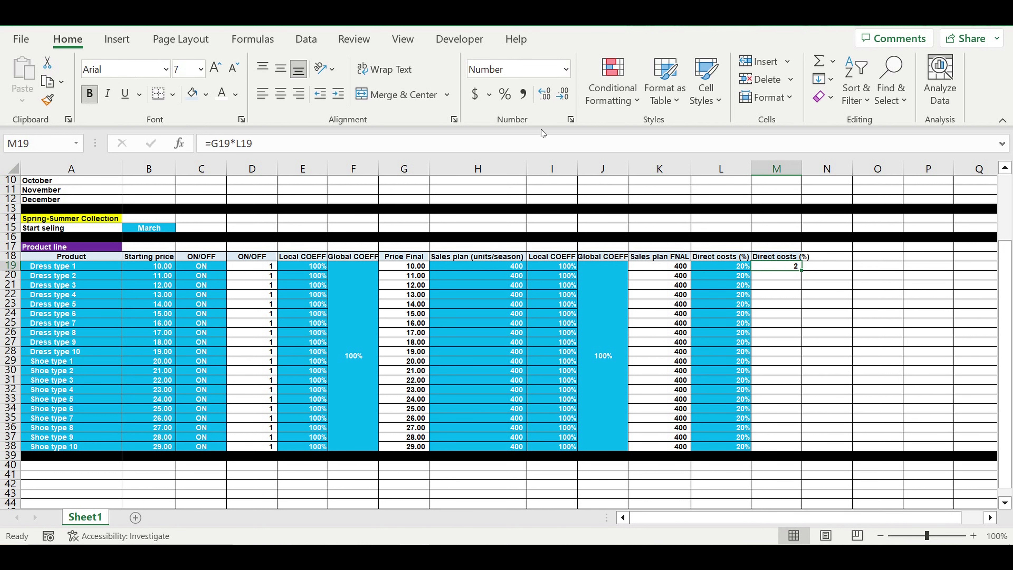
click(545, 95)
click(546, 95)
drag(805, 274, 801, 450)
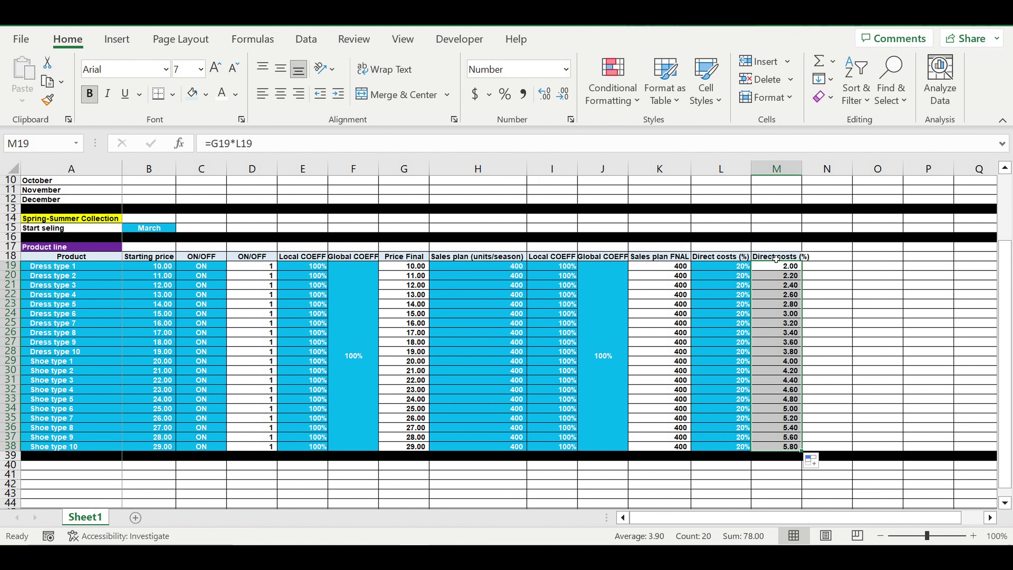
Change the header in M18 to "Direct costs (step 1)" and widen column M to fit it
click(776, 259)
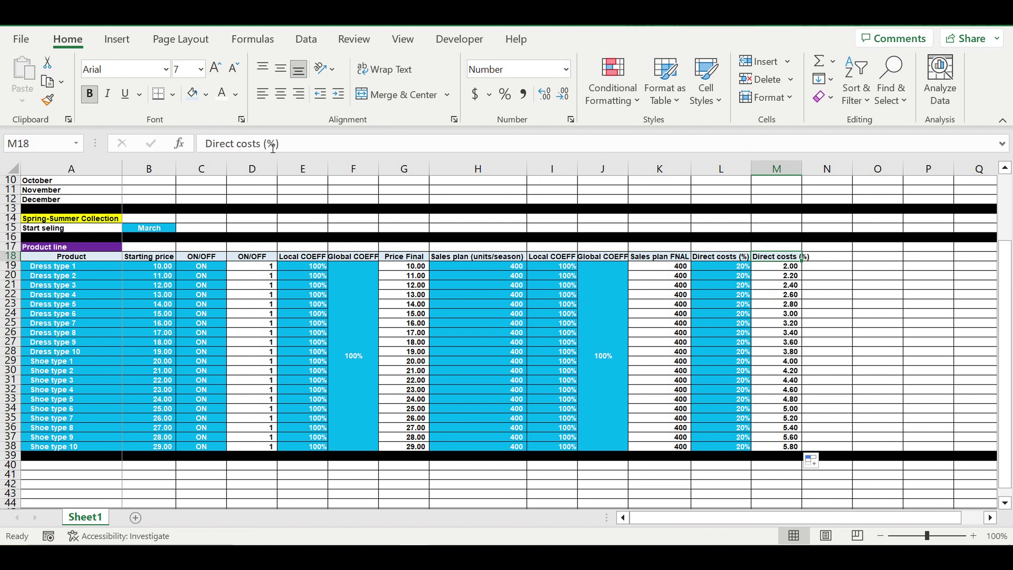
drag(278, 144, 267, 145)
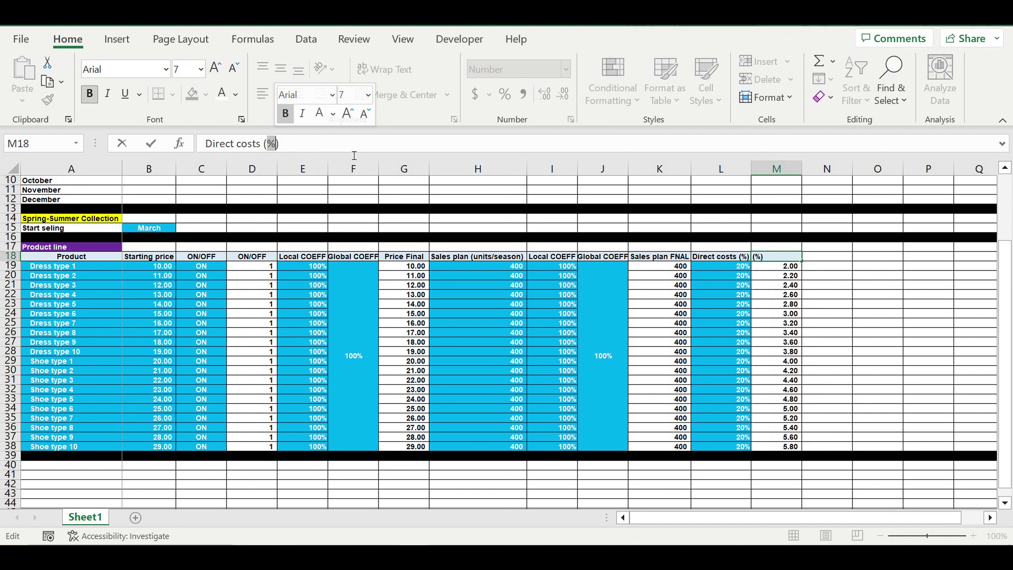
text(step 1)
key(Return)
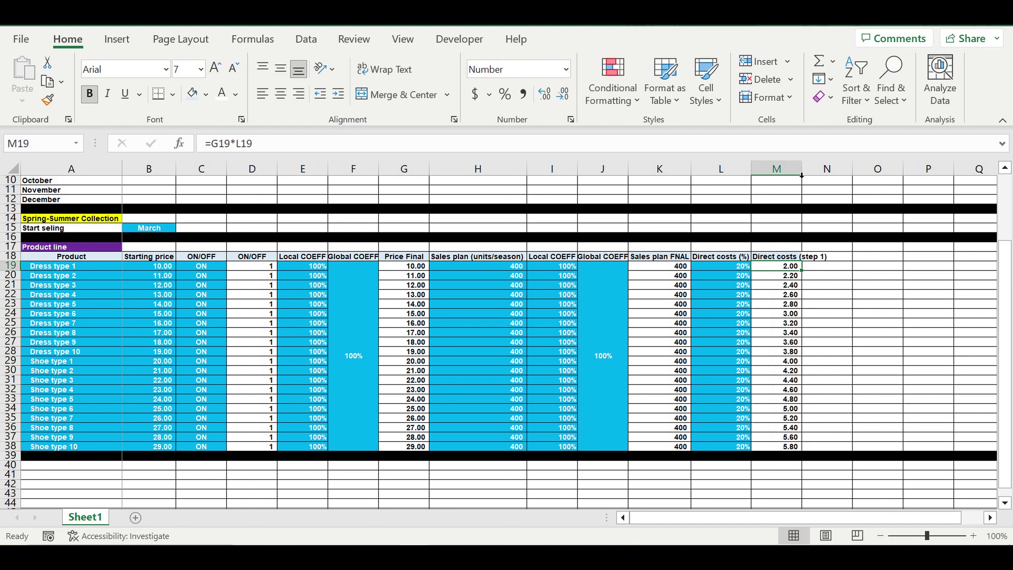
double_click(810, 175)
click(818, 324)
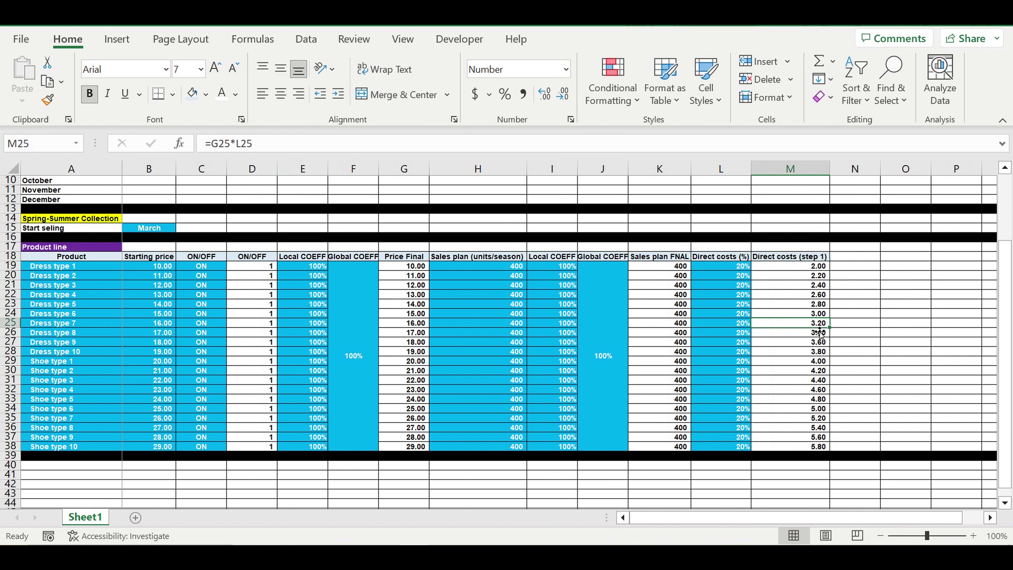
Copy the price section's Local COEFF and Global COEFF columns, headers included, into the empty columns starting at N18
click(854, 343)
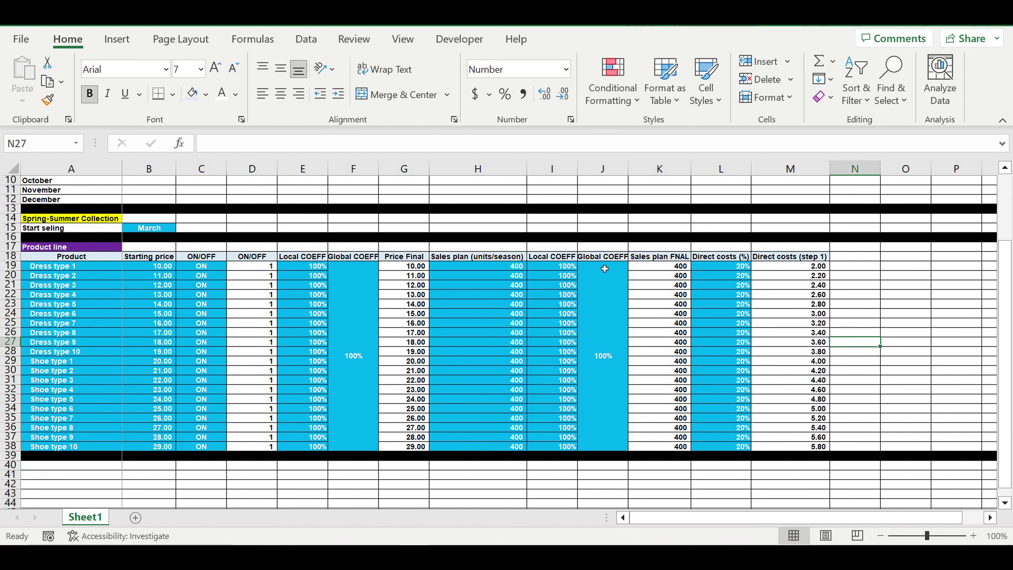
drag(310, 258, 340, 331)
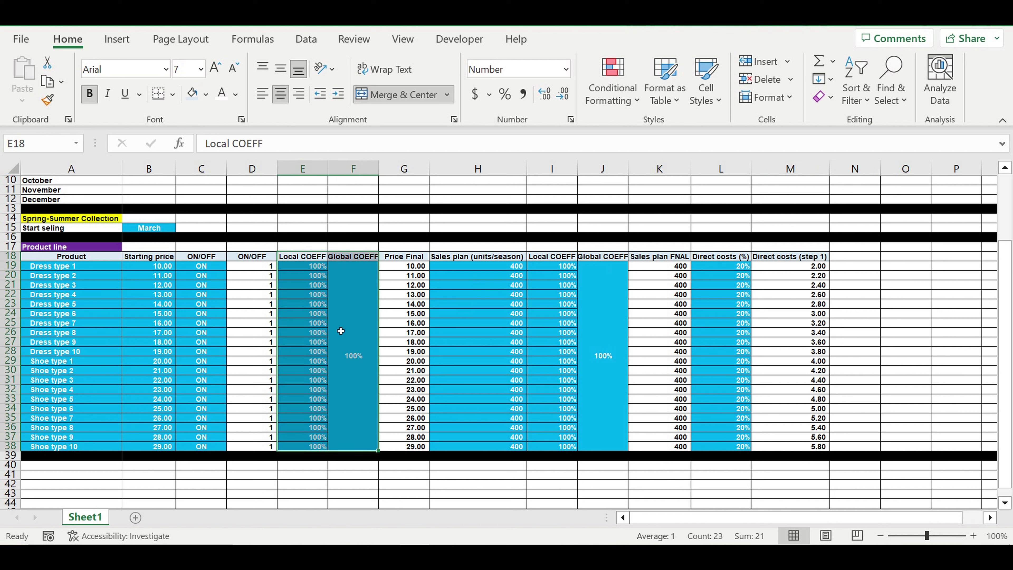
key(ctrl+c)
click(857, 259)
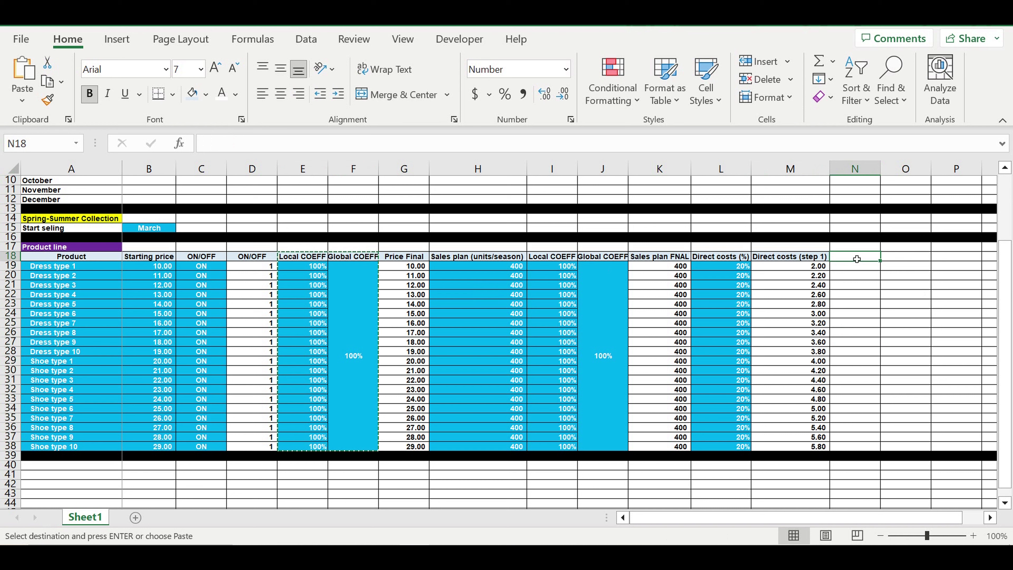
key(ctrl+v)
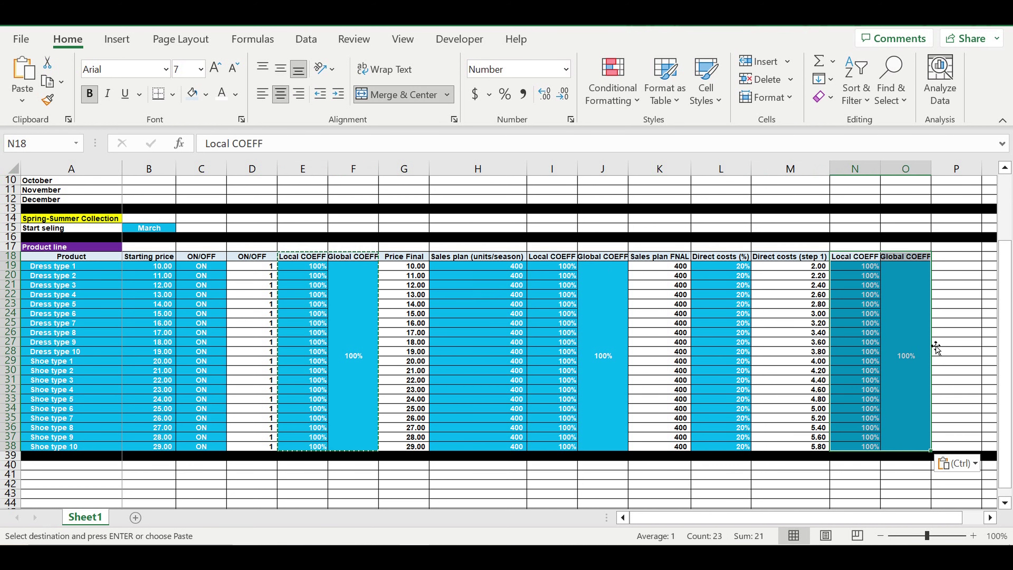
click(962, 307)
Extend the Global COEFF header formatting from O18 into P18 and title the new column "Direct cost ($/unit)"
click(991, 518)
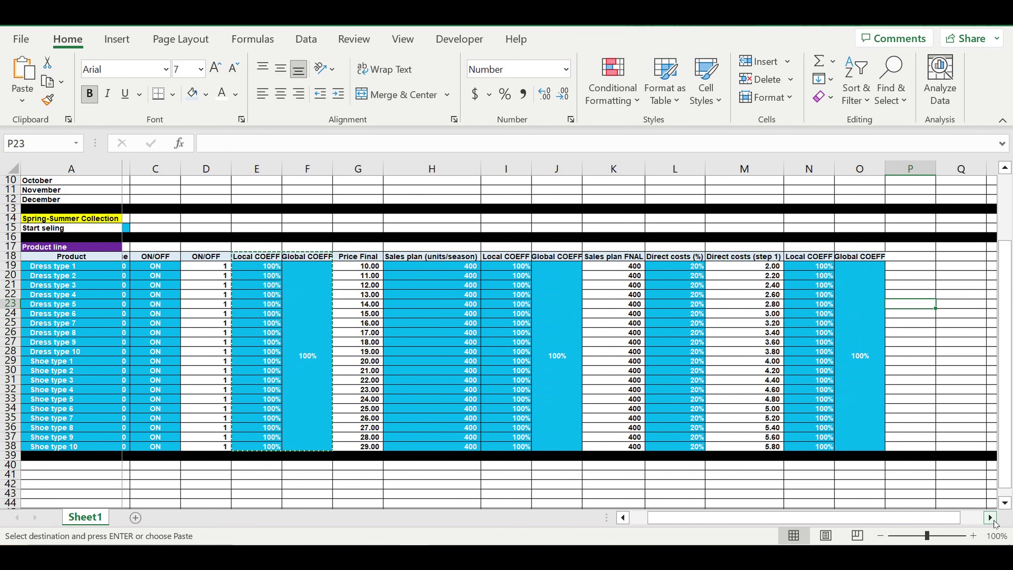
click(993, 521)
click(816, 256)
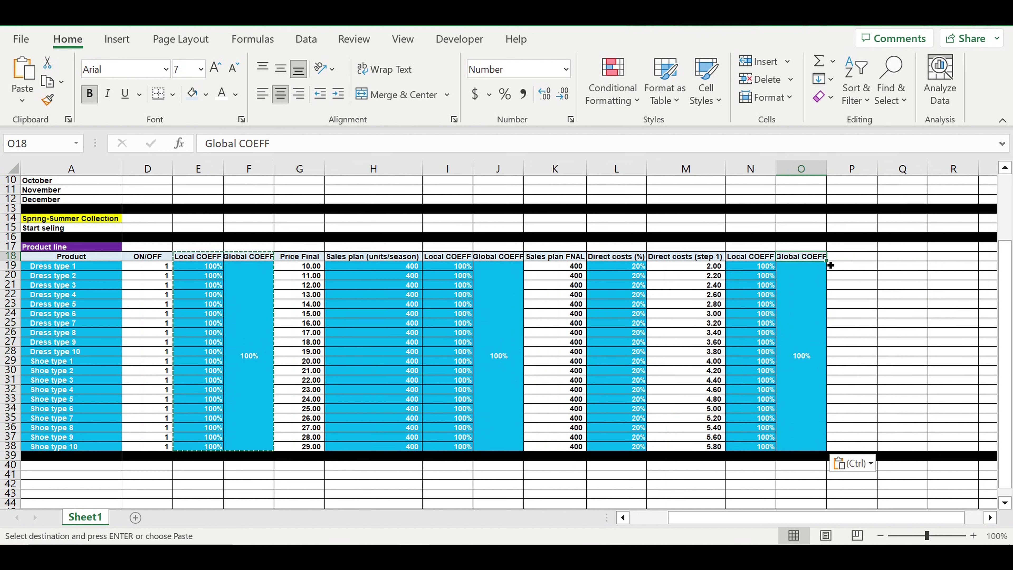
drag(826, 260, 862, 260)
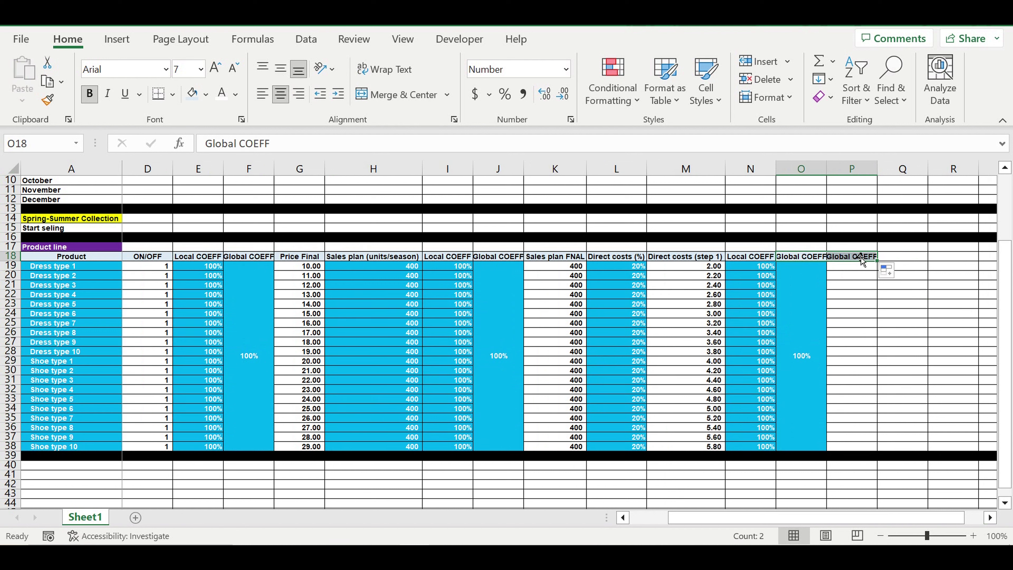
click(857, 260)
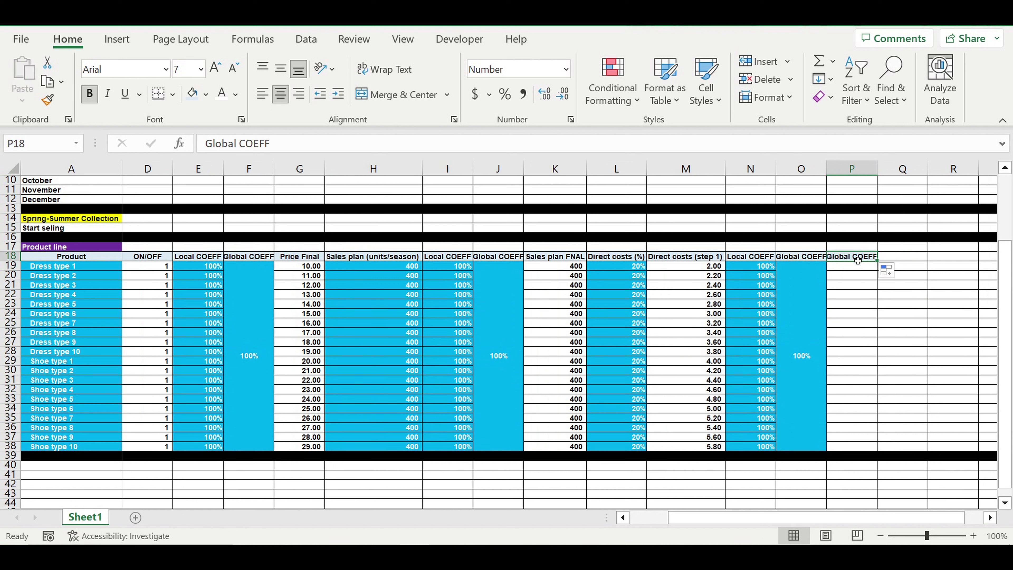
text(Direct)
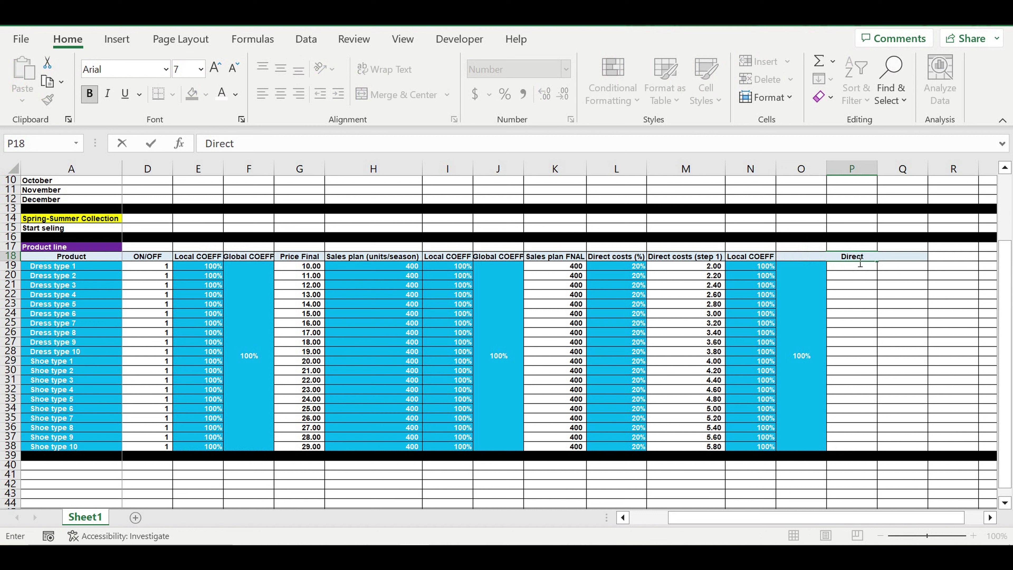
text( cost ($/unit))
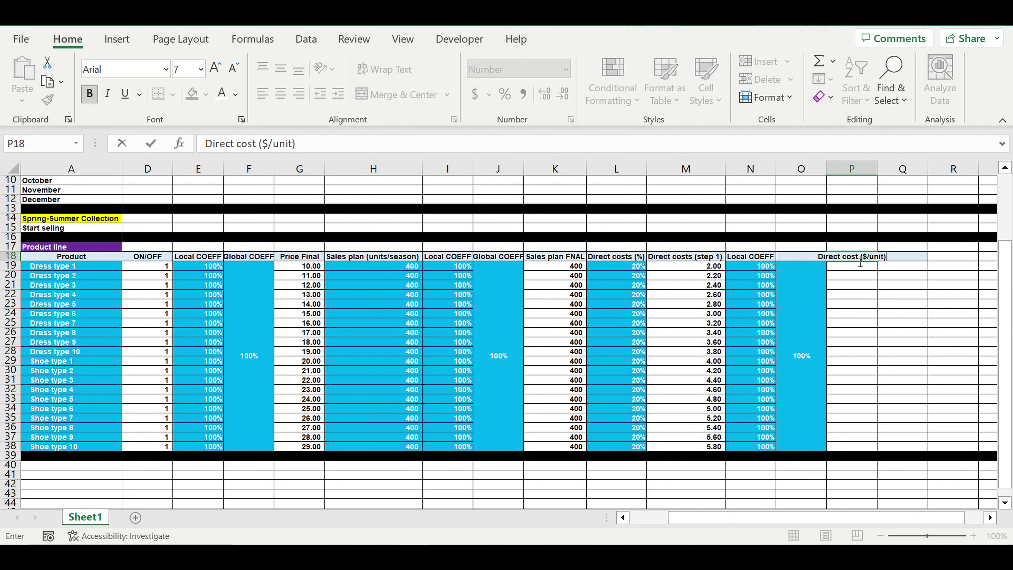
key(Return)
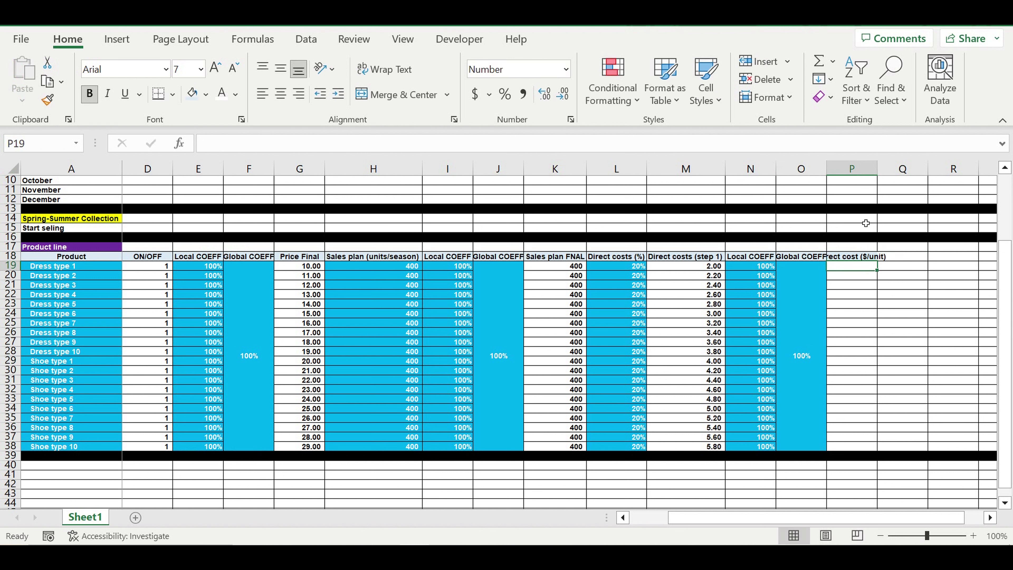
Fit column P to its header text and widen column O slightly
double_click(877, 171)
drag(829, 173, 833, 172)
click(874, 286)
Enter the formula =M19*N19*$O$19 in P19 to calculate Dress type 1's direct cost per unit
click(860, 266)
text(=)
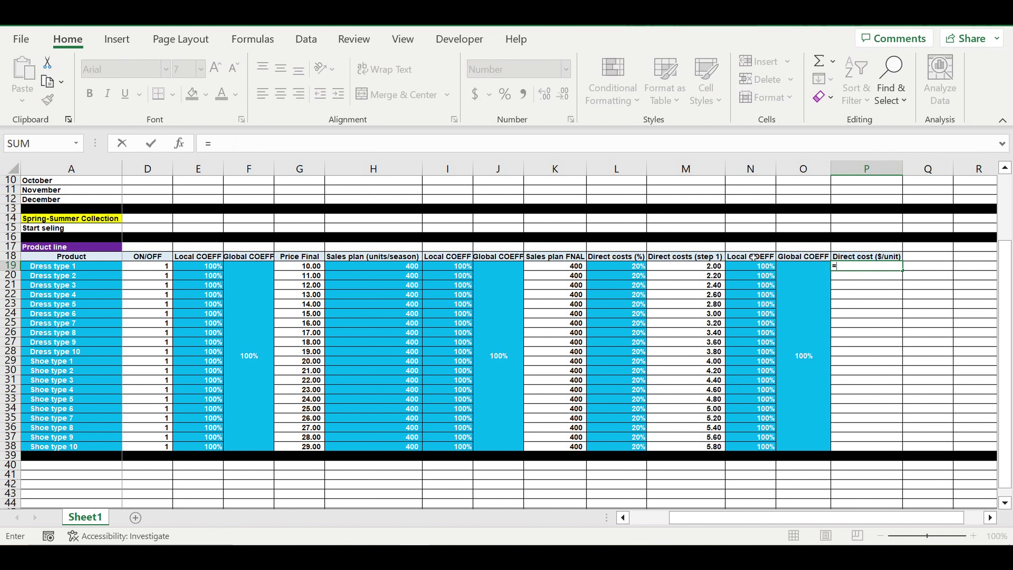
click(694, 266)
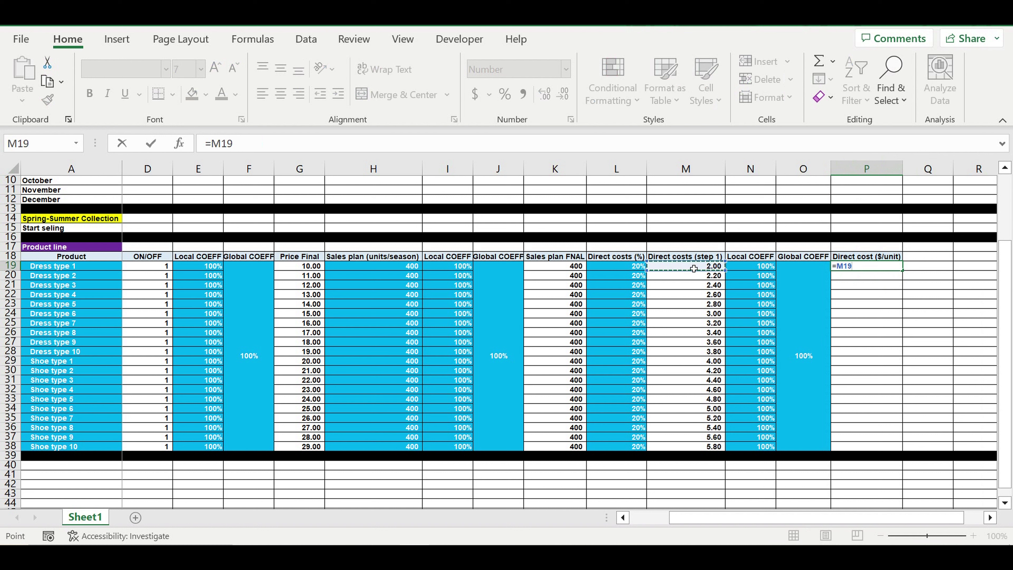
text(*)
click(760, 266)
text(*)
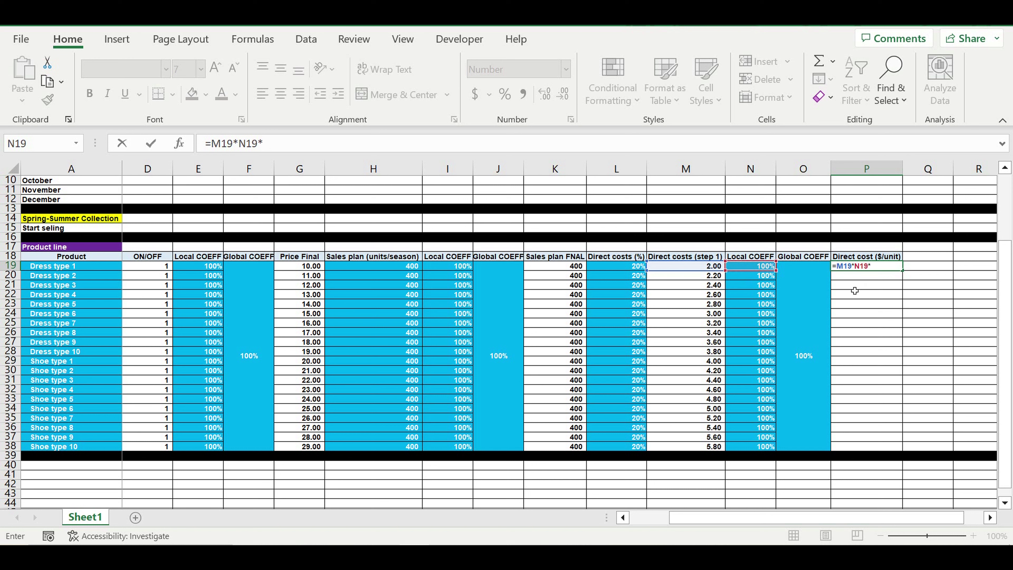
click(808, 297)
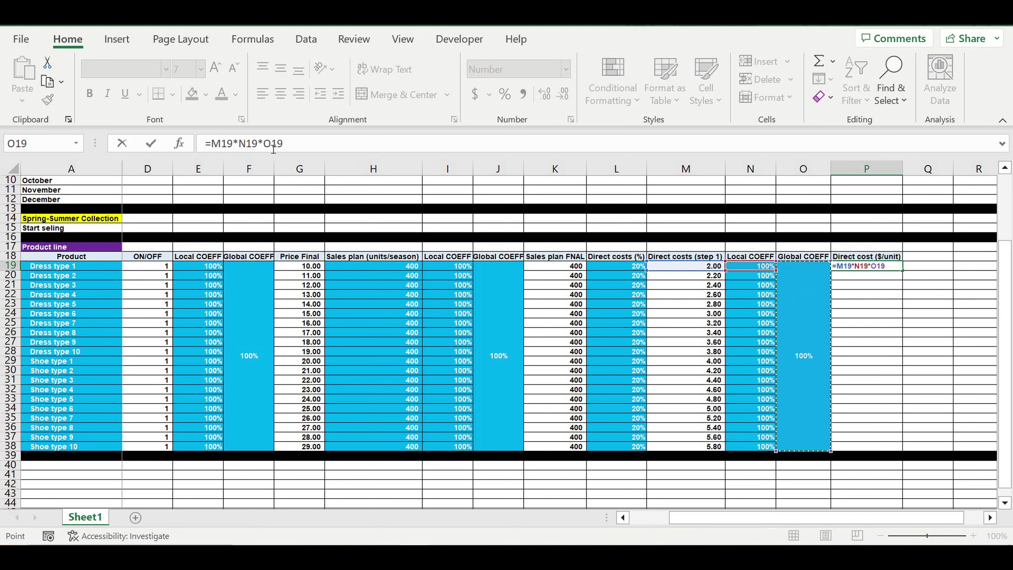
click(263, 143)
text($)
click(279, 147)
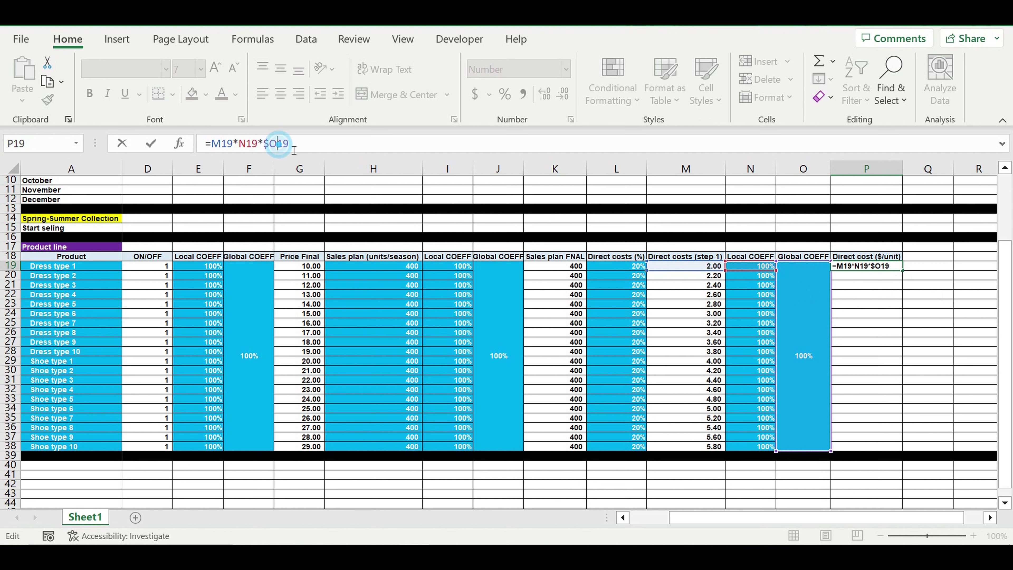
text($)
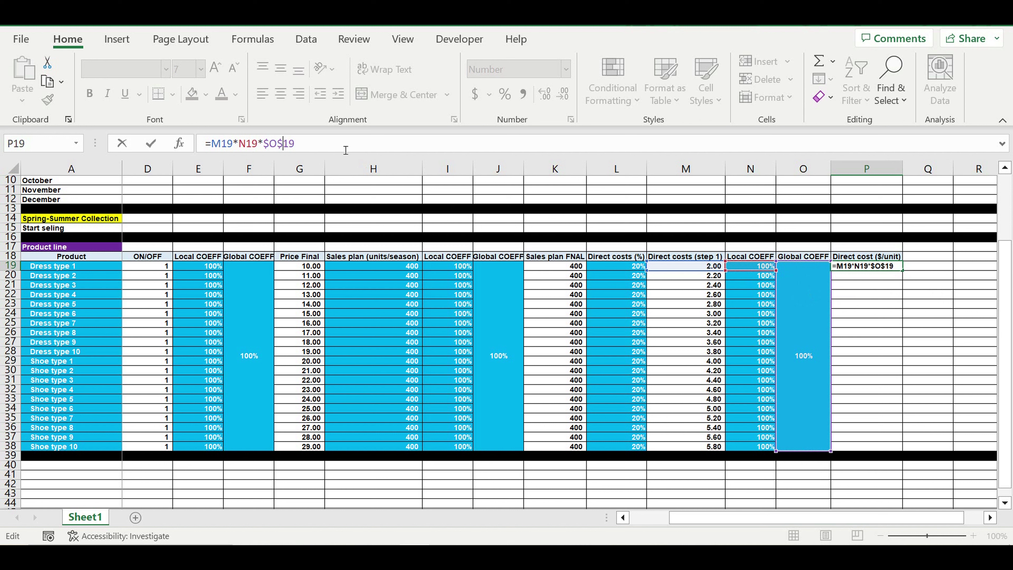
key(Return)
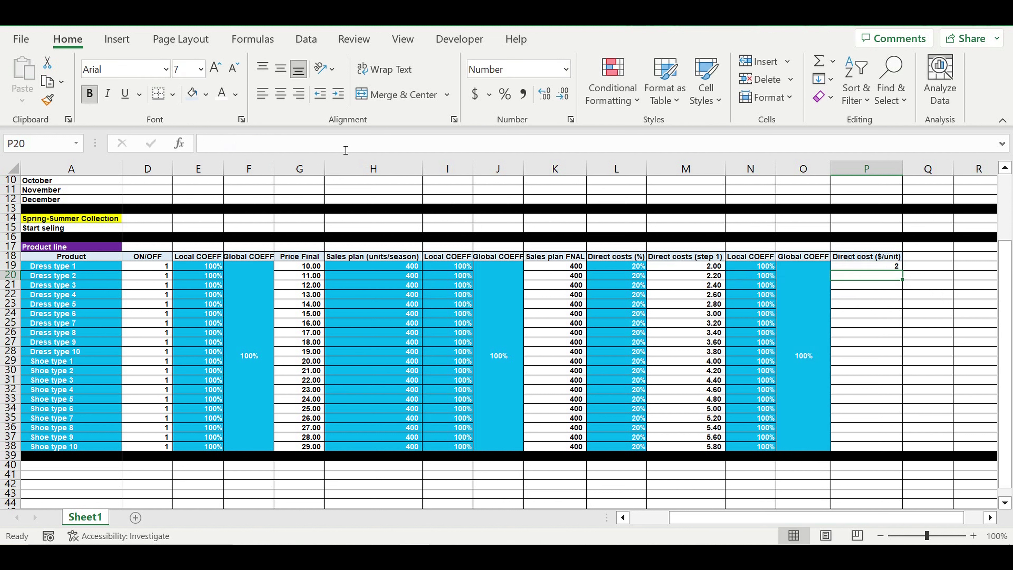
Show P19 with two decimal places and fill its formula down to P38
click(894, 265)
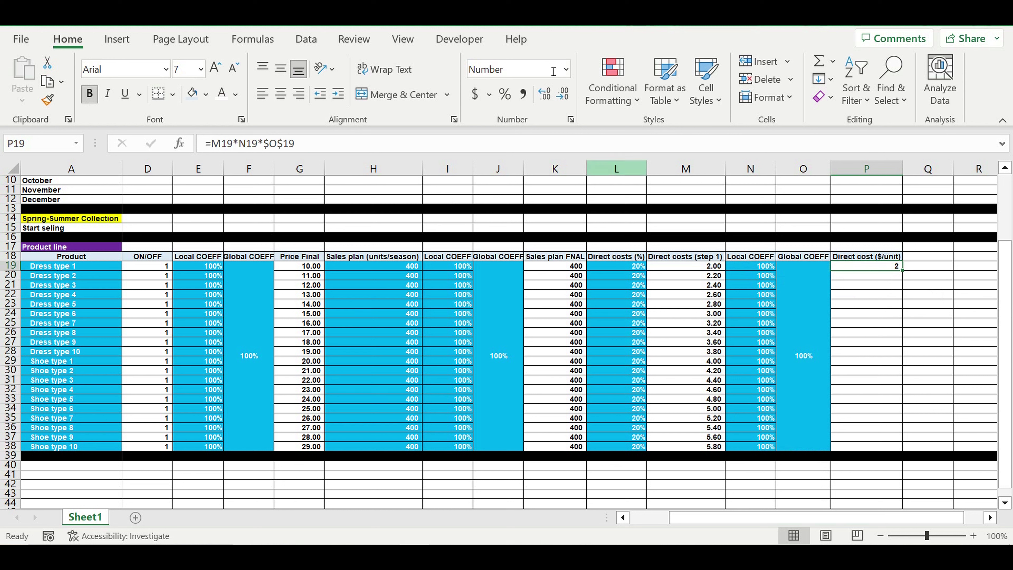
click(544, 94)
click(545, 95)
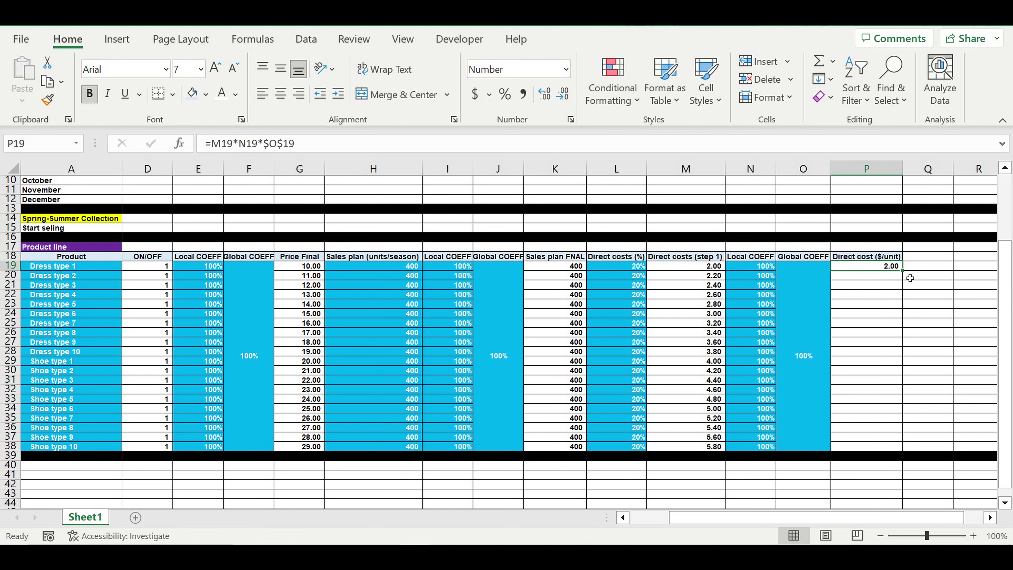
drag(905, 277, 916, 448)
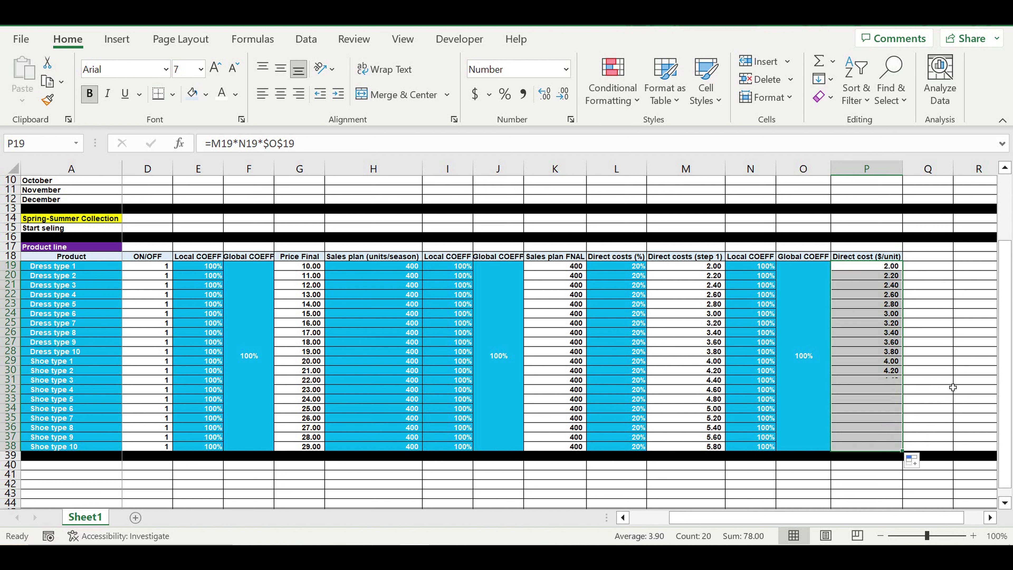
click(937, 352)
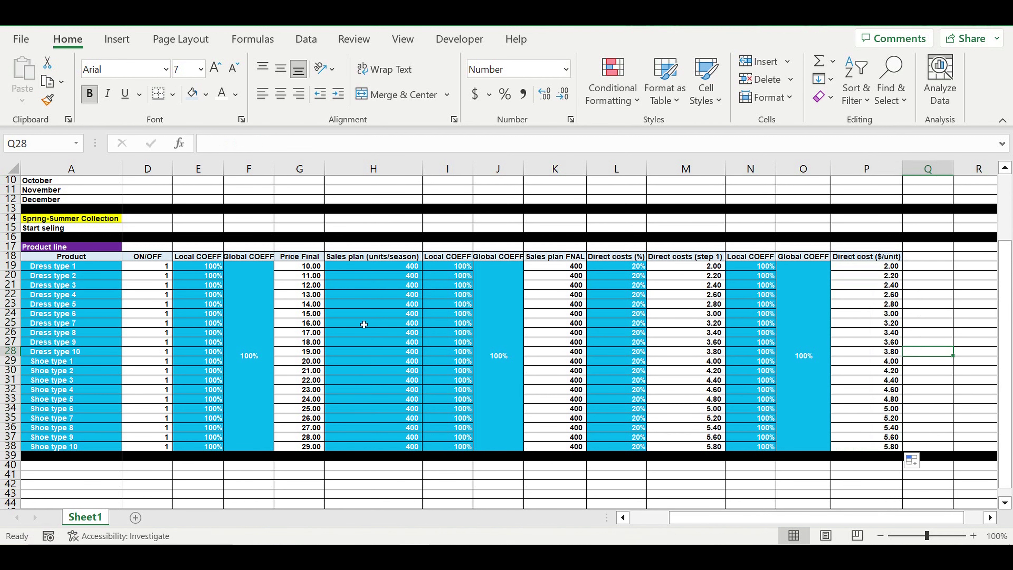
Format header row 18 with centered horizontal and vertical alignment and wrapped text
click(215, 306)
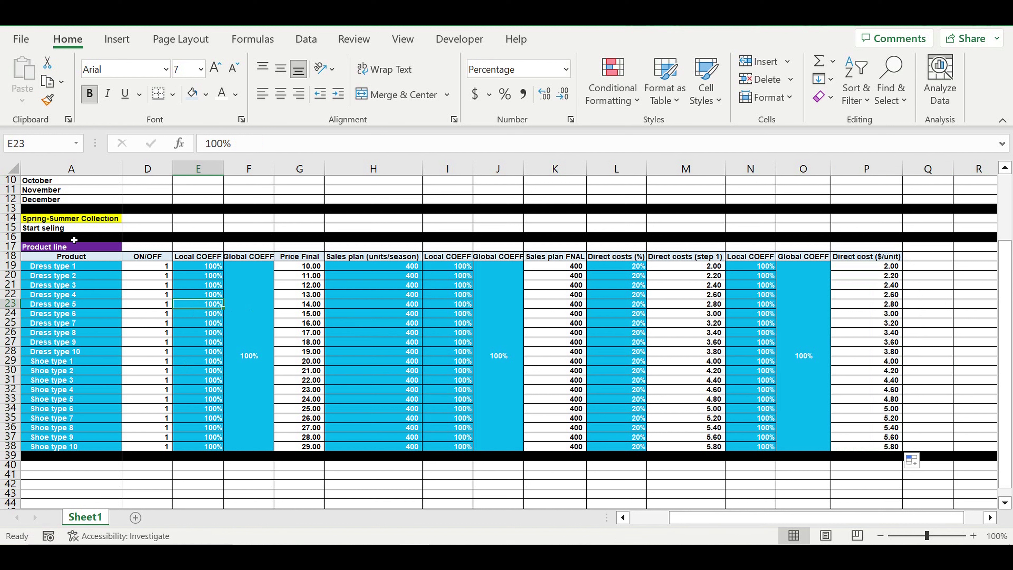
click(10, 258)
right_click(10, 257)
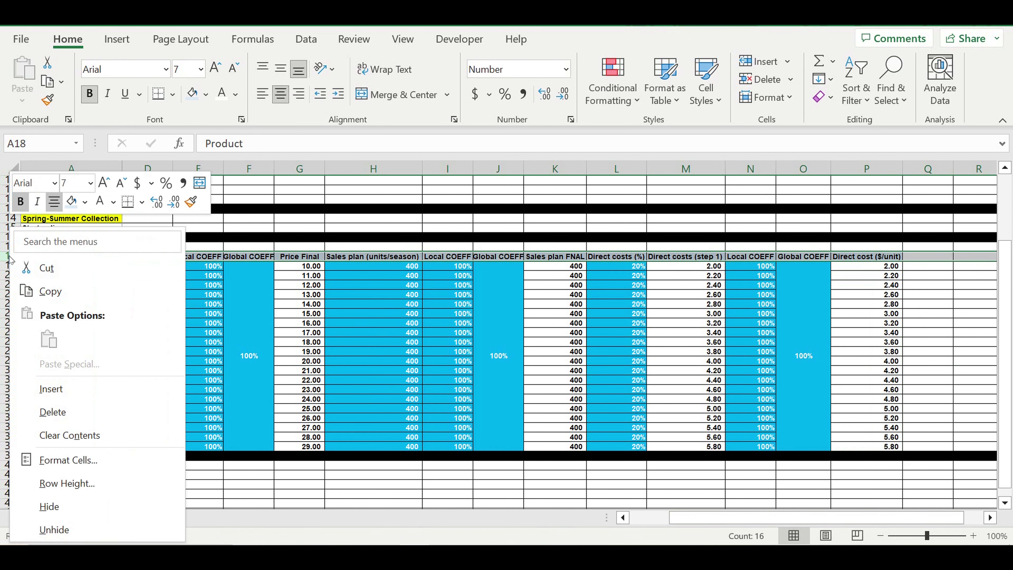
click(50, 459)
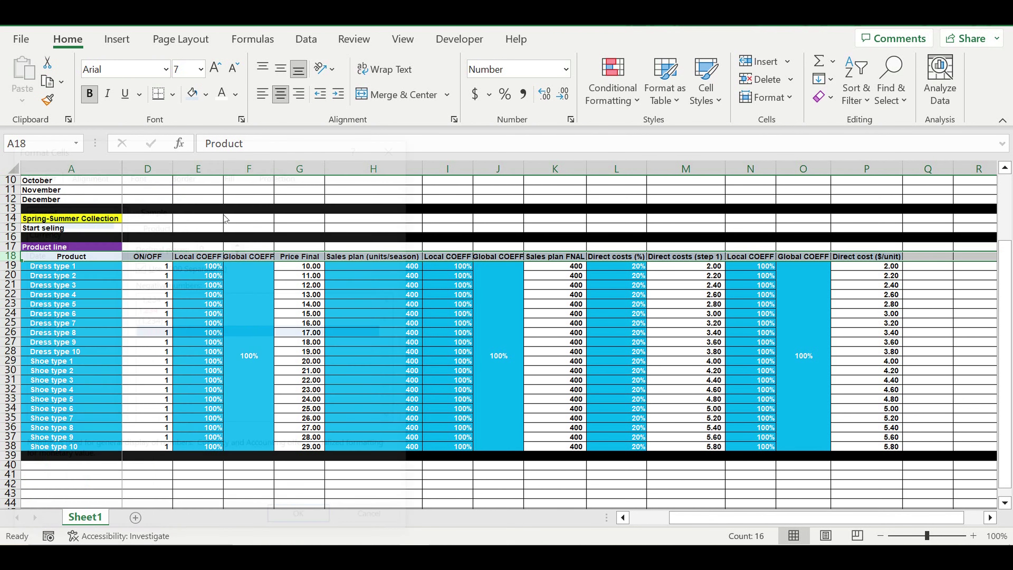
click(85, 172)
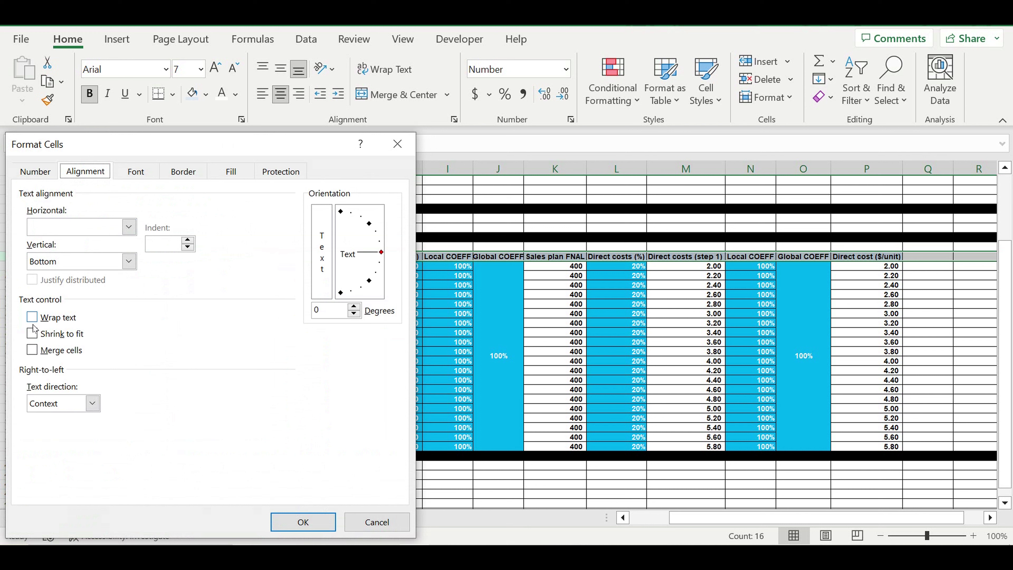
click(129, 226)
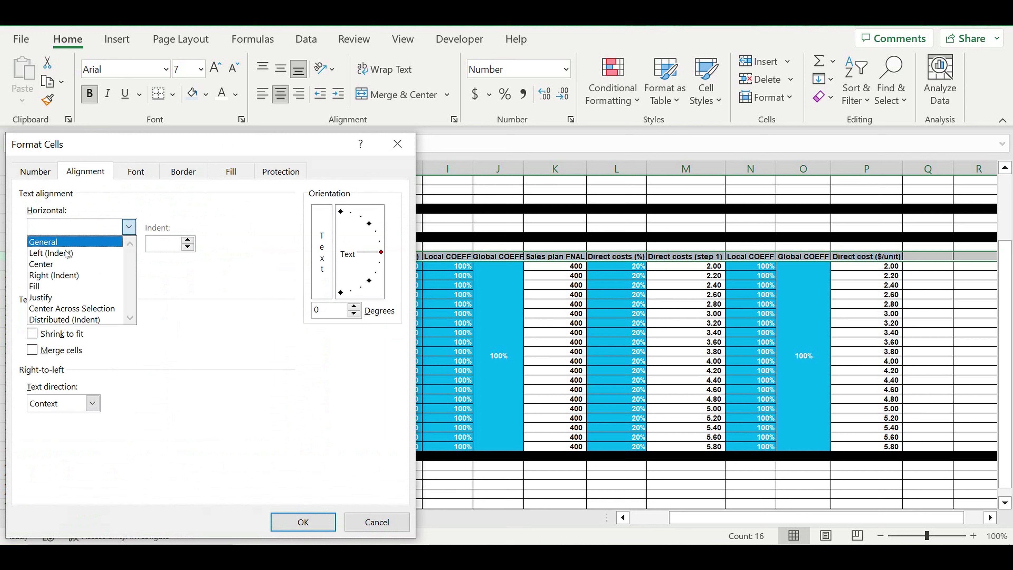
click(58, 263)
click(129, 261)
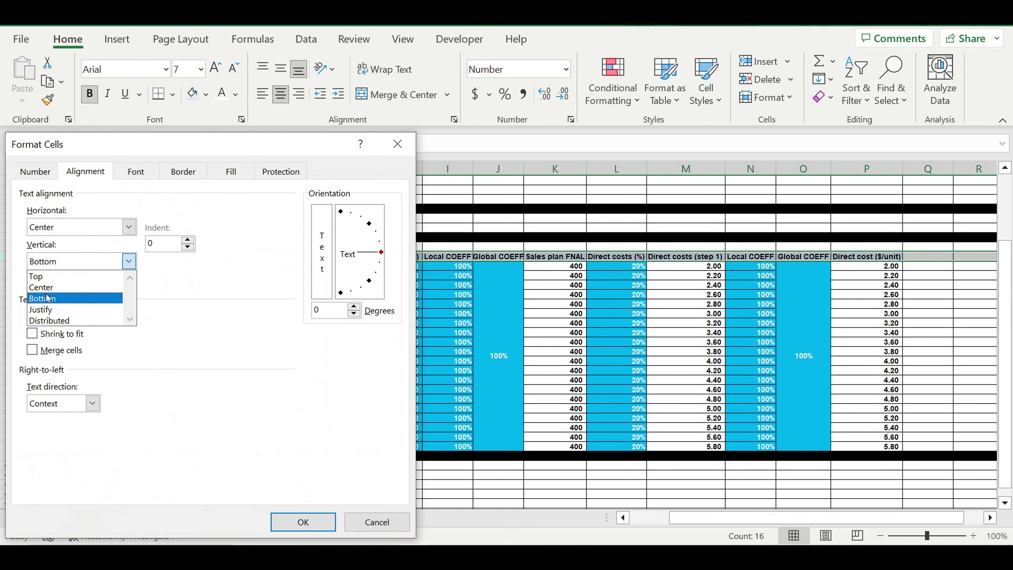
click(52, 285)
click(52, 320)
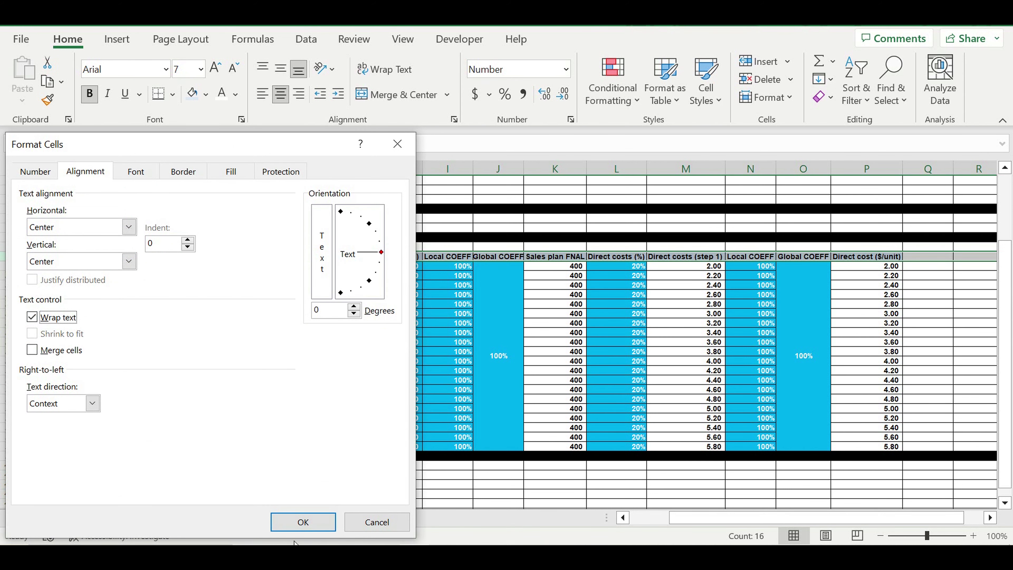
click(313, 519)
click(319, 361)
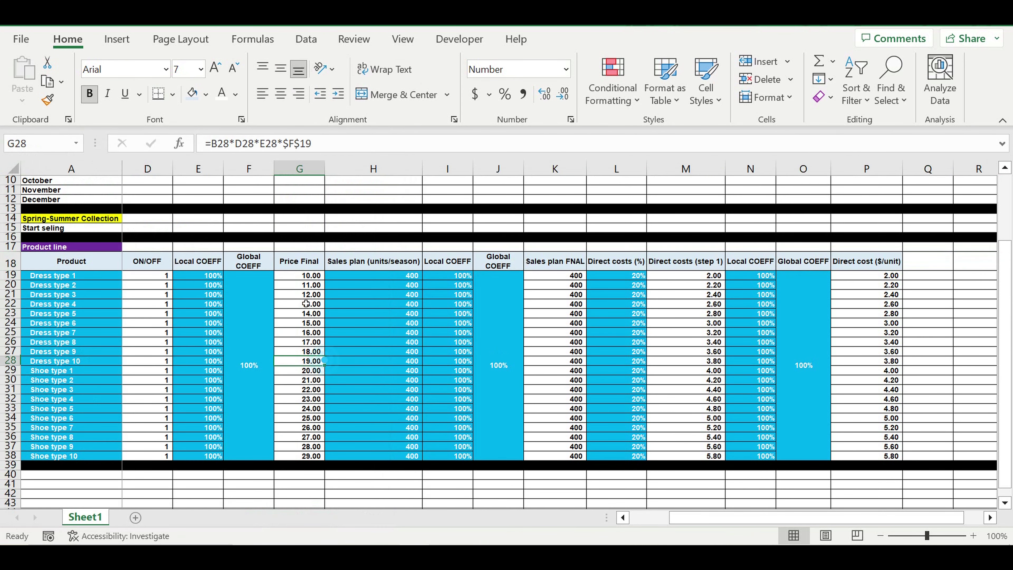
Narrow columns B to E so the Starting price and Local COEFF headers wrap and the ON/OFF columns fit tightly
drag(221, 170, 200, 170)
drag(678, 518, 638, 518)
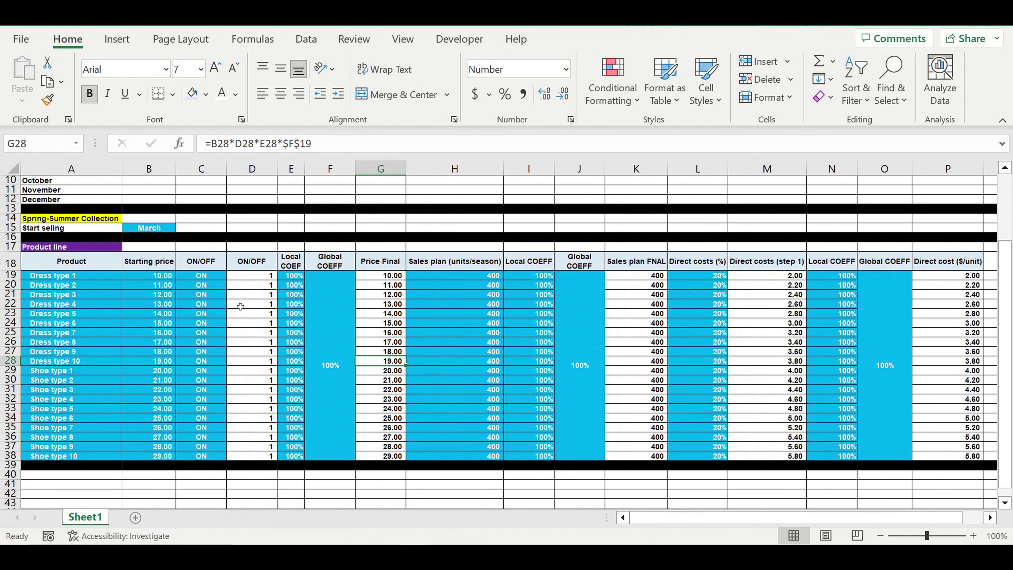
mouse_move(226, 170)
mouse_down()
mouse_move(203, 170)
mouse_move(256, 173)
mouse_move(243, 173)
mouse_up()
drag(179, 178, 161, 172)
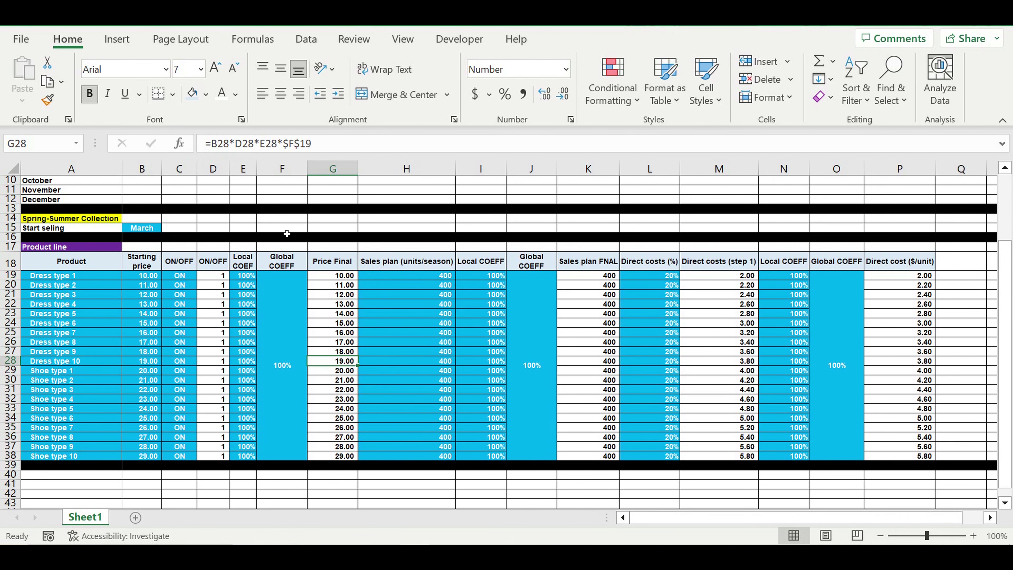
Narrow columns G to P so the price, sales plan, coefficient and direct cost headers wrap onto multiple lines
drag(358, 171, 337, 170)
mouse_move(438, 179)
mouse_down()
mouse_move(393, 177)
mouse_move(430, 170)
mouse_up()
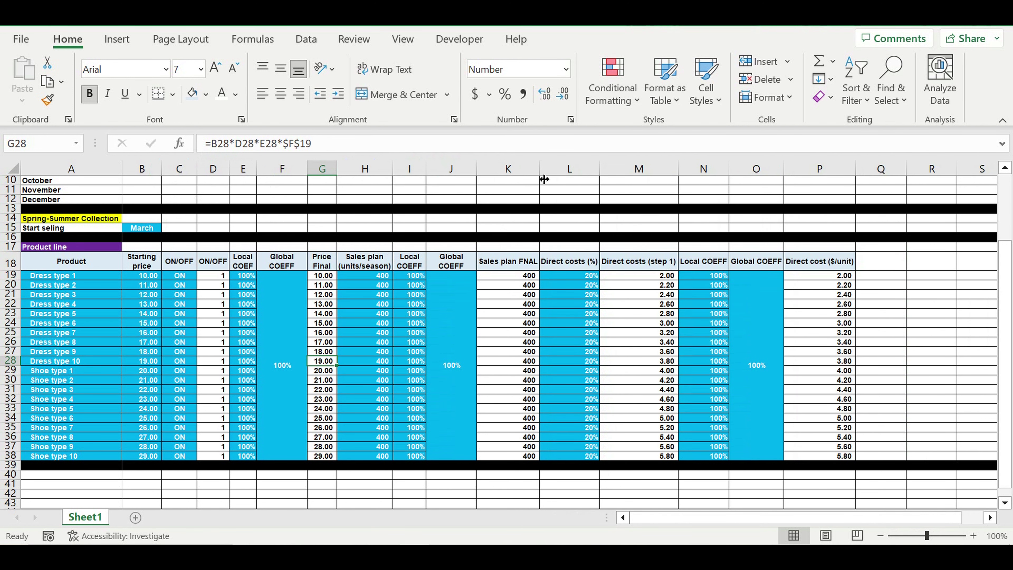
drag(540, 175, 516, 175)
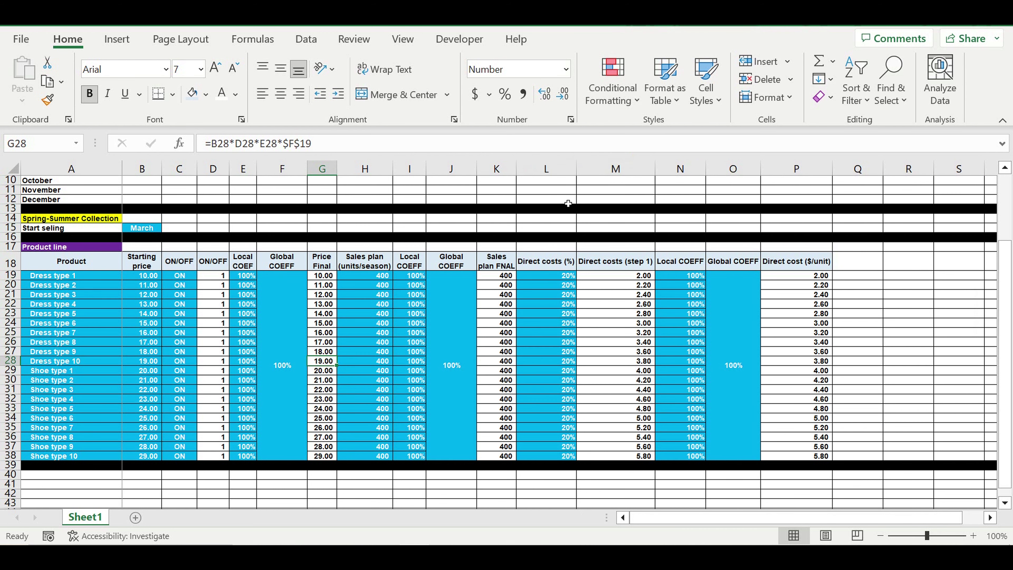
drag(577, 175, 557, 175)
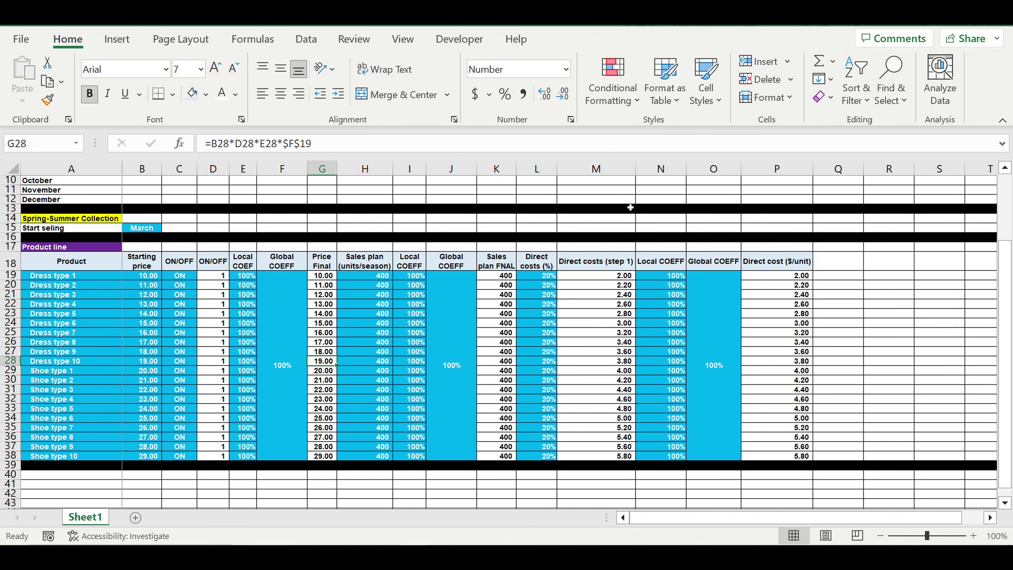
drag(636, 174, 672, 171)
drag(743, 174, 714, 175)
click(806, 361)
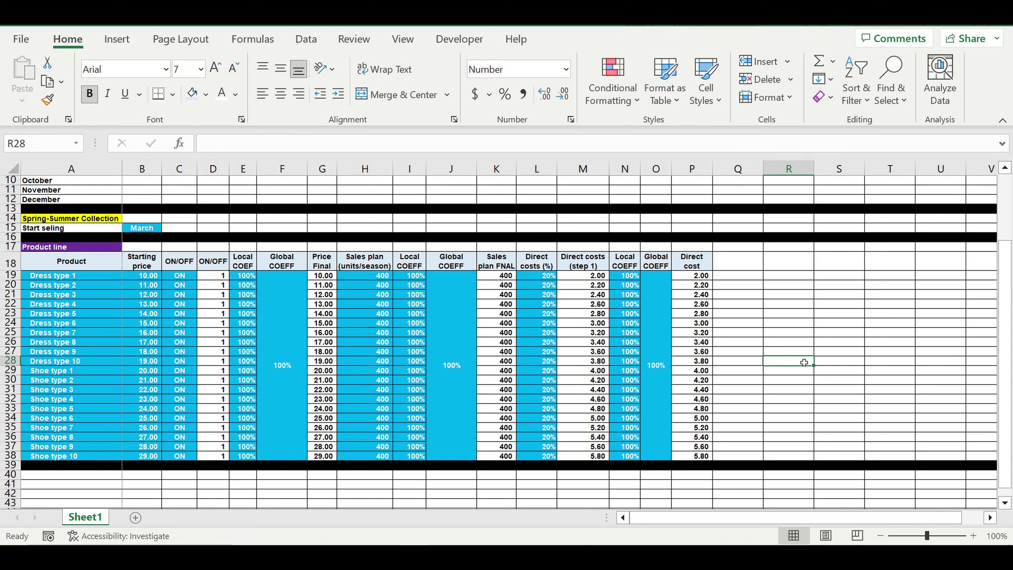
Try switching C25:C30, Dress type 7 through Shoe type 2, to OFF, and fill ON back over them from C22
click(182, 335)
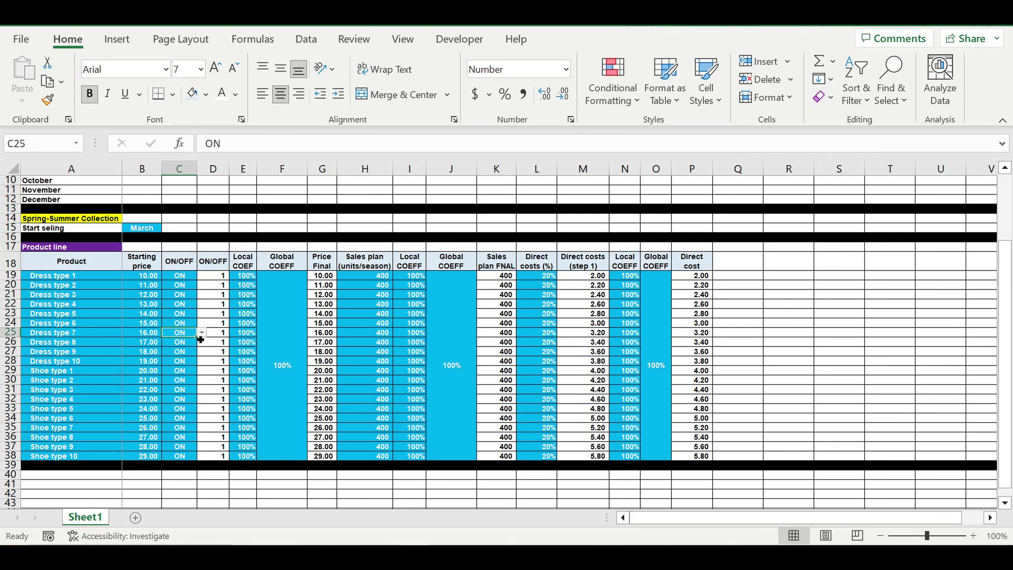
click(202, 332)
click(188, 351)
drag(198, 340, 202, 380)
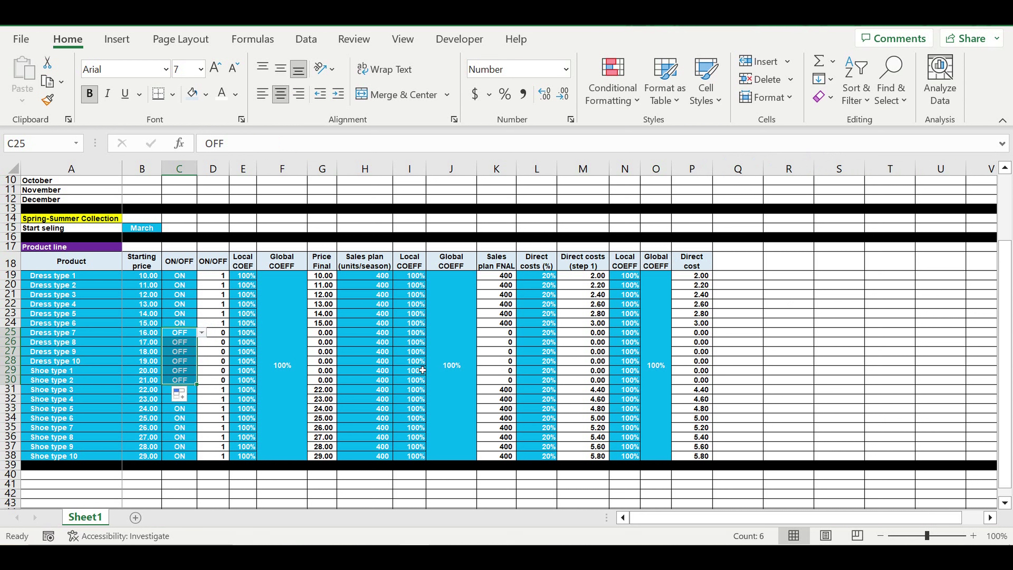
click(194, 305)
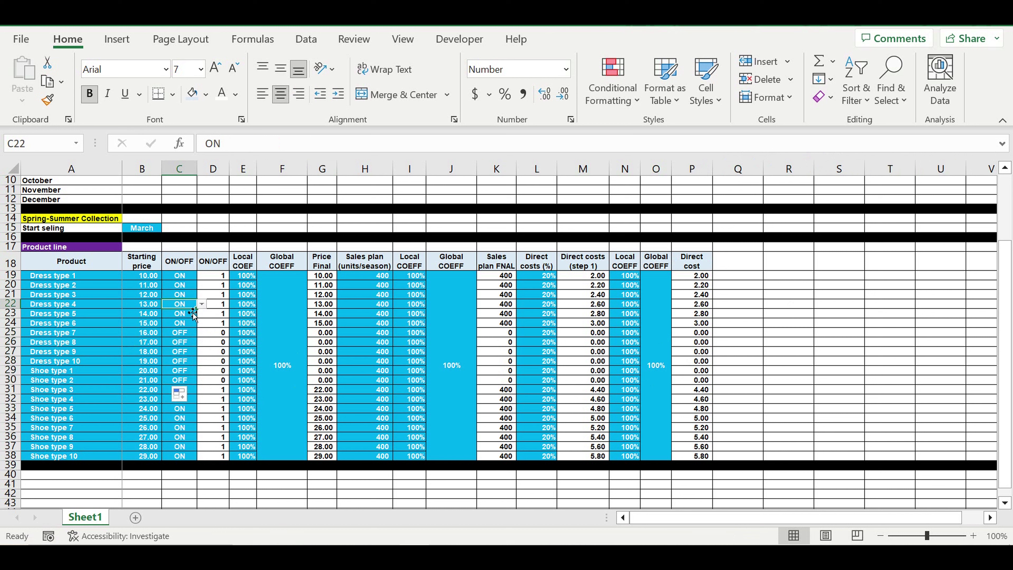
drag(202, 314, 204, 418)
Try a direct cost Local COEFF of 150% in N25:N32, and fill 100% back over those cells from N23
click(632, 334)
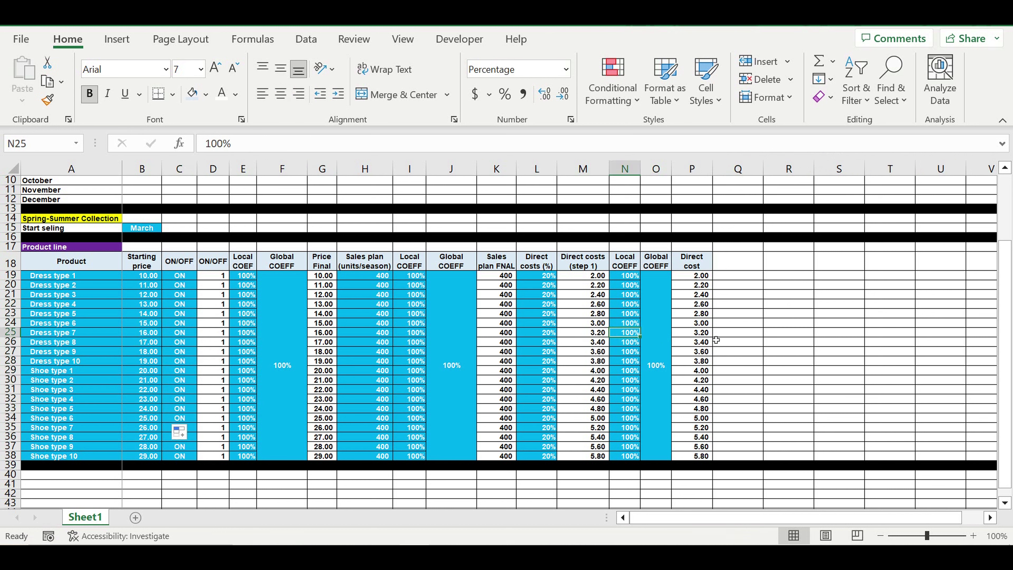
text(150)
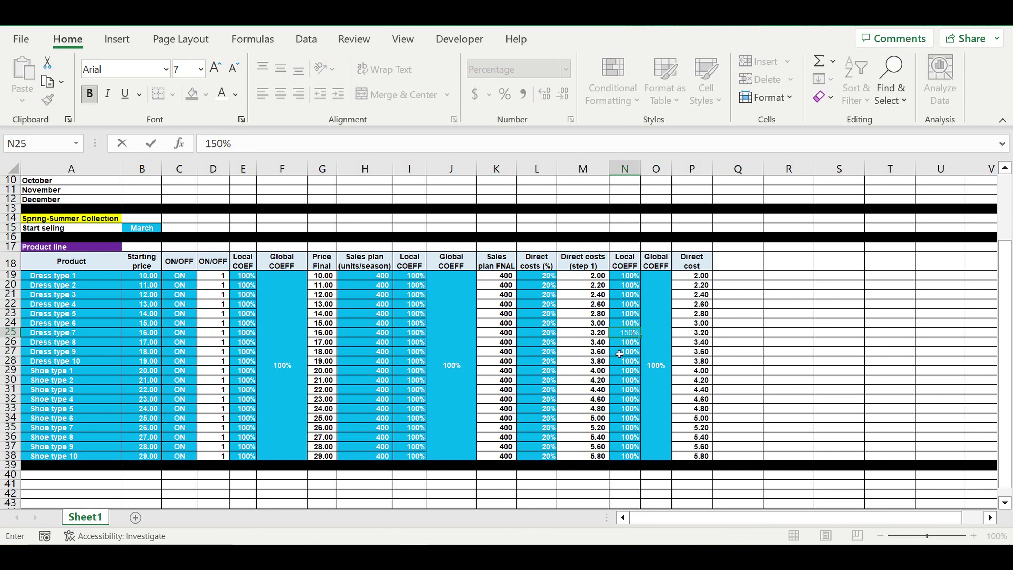
click(621, 353)
click(627, 333)
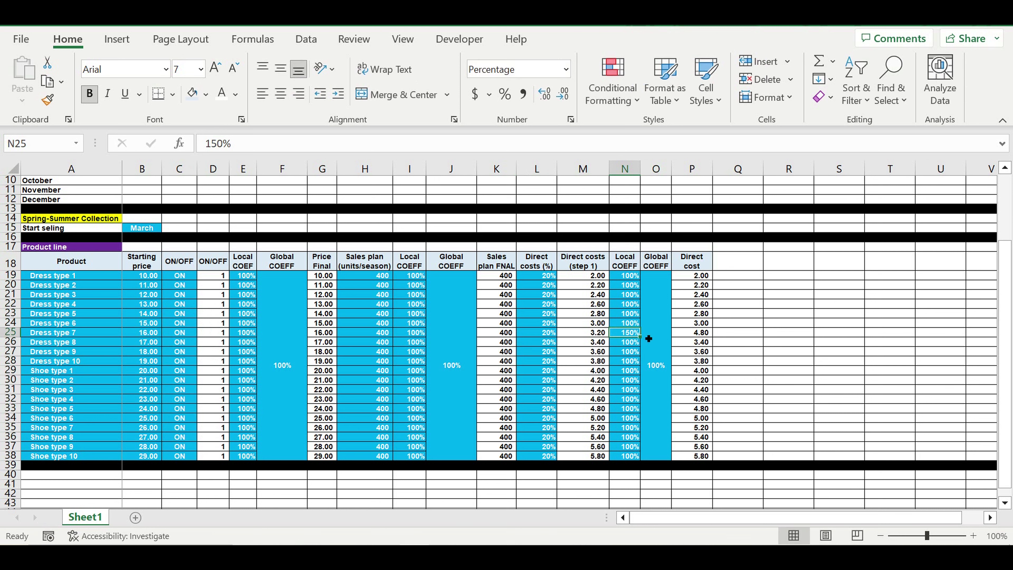
drag(641, 368, 639, 399)
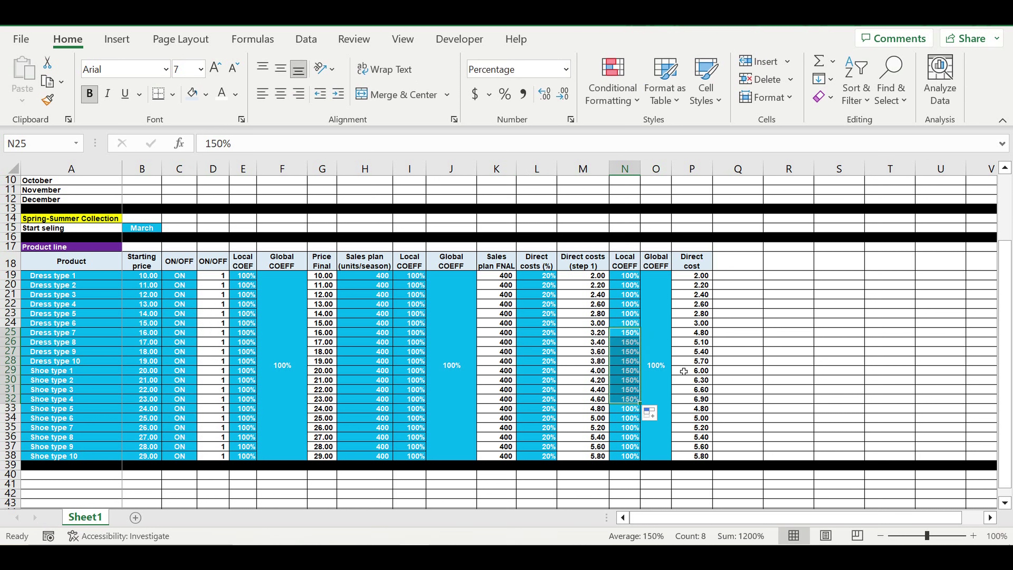
click(635, 315)
drag(640, 317, 640, 419)
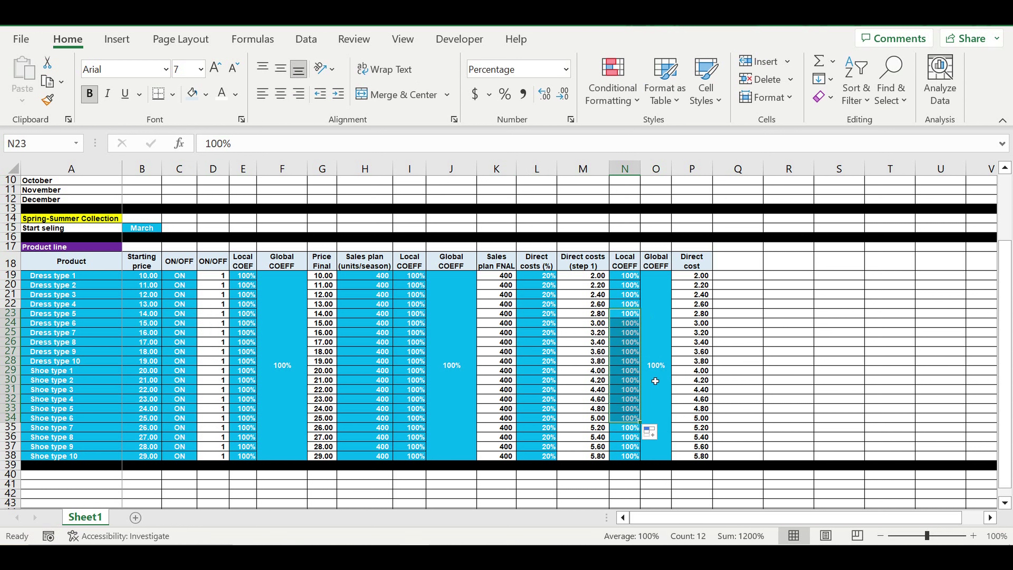
Try a direct cost Global COEFF of 120% in the merged cell O19, and set it back to 100%
click(655, 373)
text(120%)
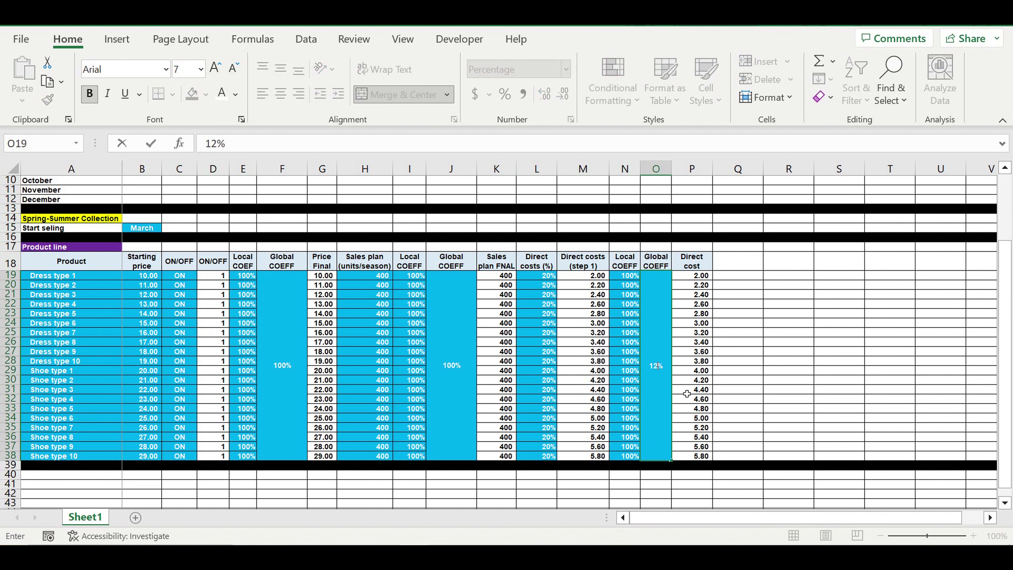
key(Return)
click(785, 366)
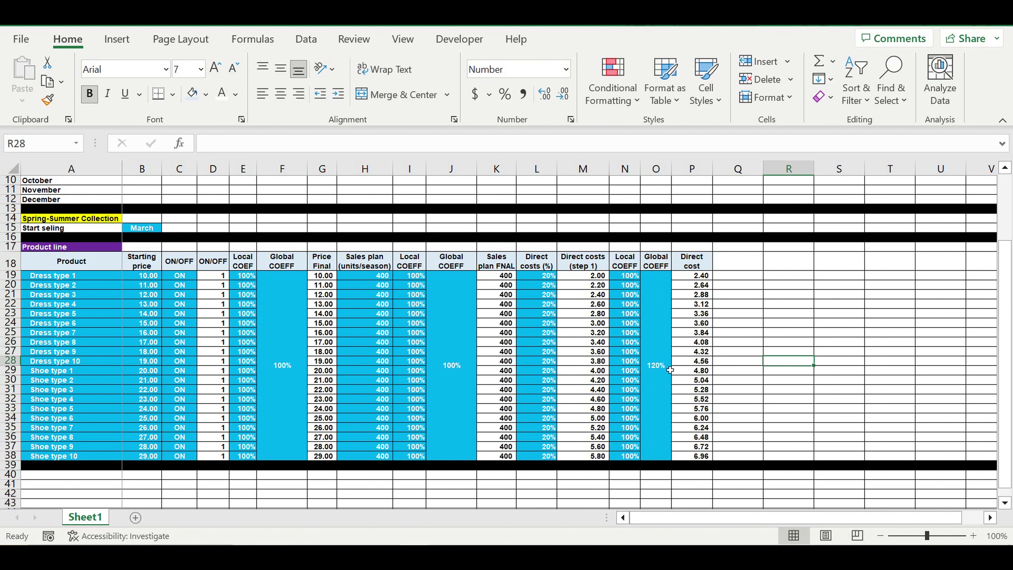
click(661, 381)
text(100)
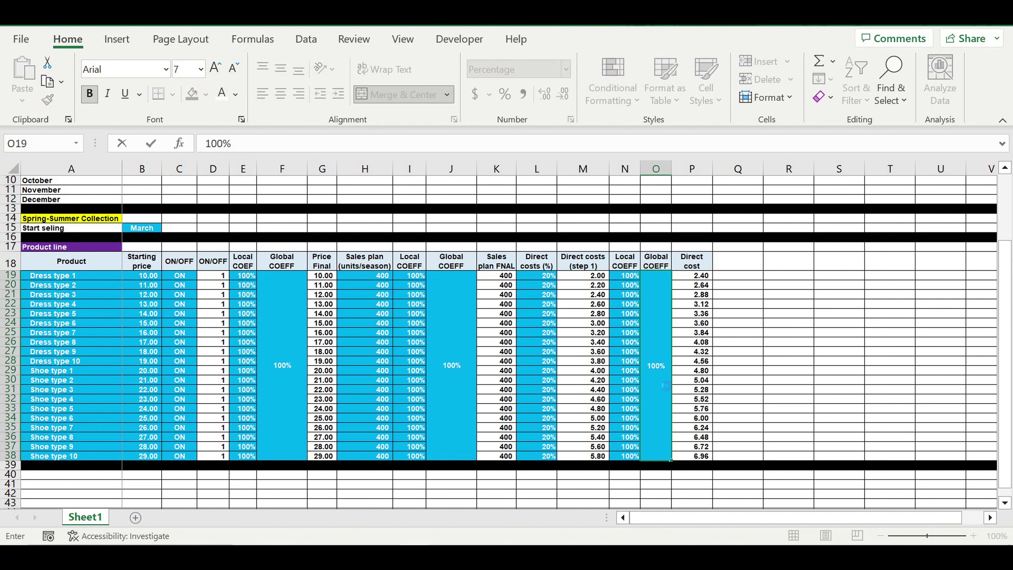
key(Return)
click(782, 351)
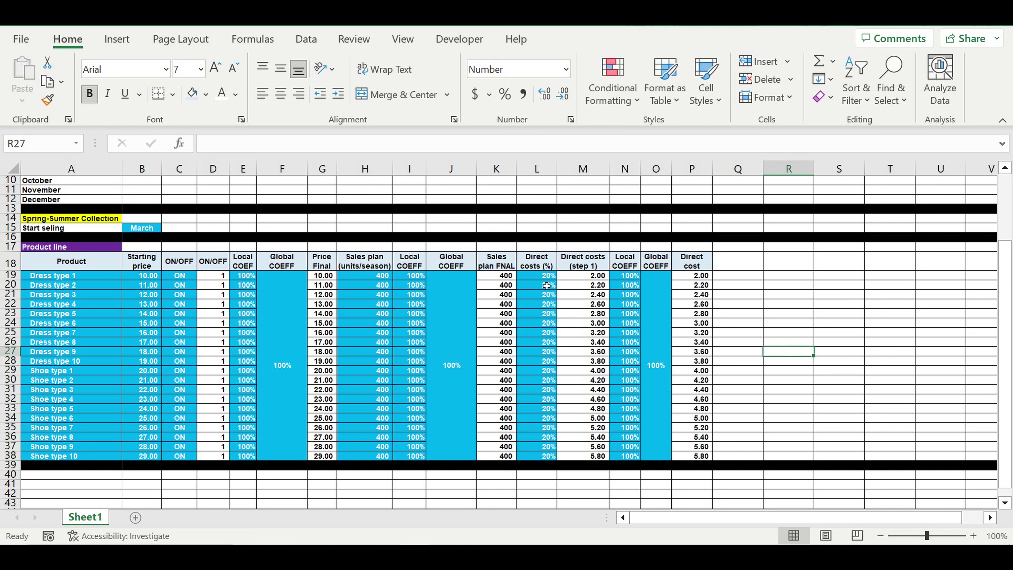
Set Direct costs (%) in L19 to 10%, fill it down to L38, and check the step 1 costs in M19:M38
click(537, 279)
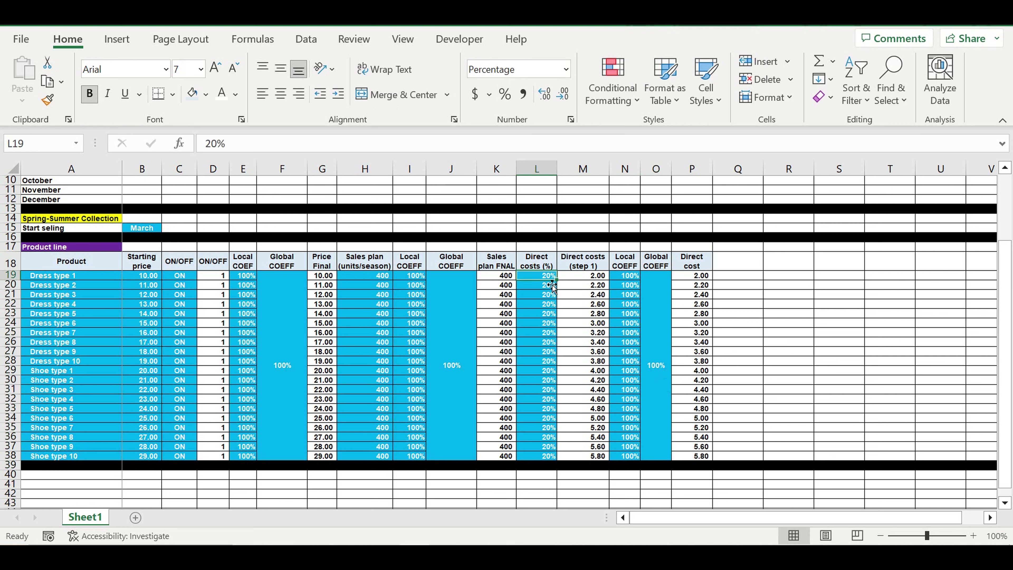
text(10)
key(Return)
click(544, 275)
drag(557, 280, 570, 473)
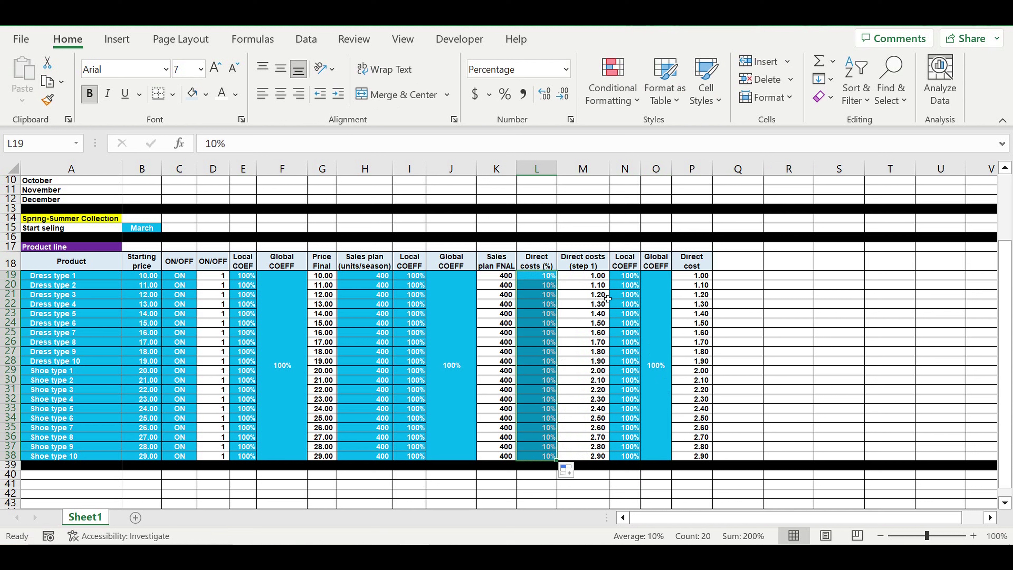
drag(593, 279, 599, 458)
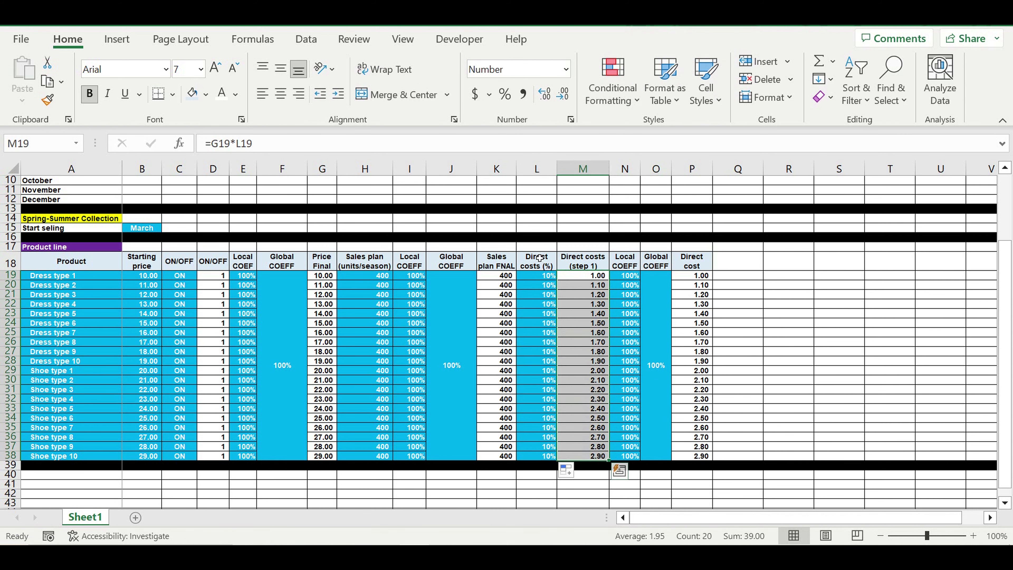
Set Direct costs (%) in L19 back to 20% and fill it down to L38
click(536, 280)
text(20)
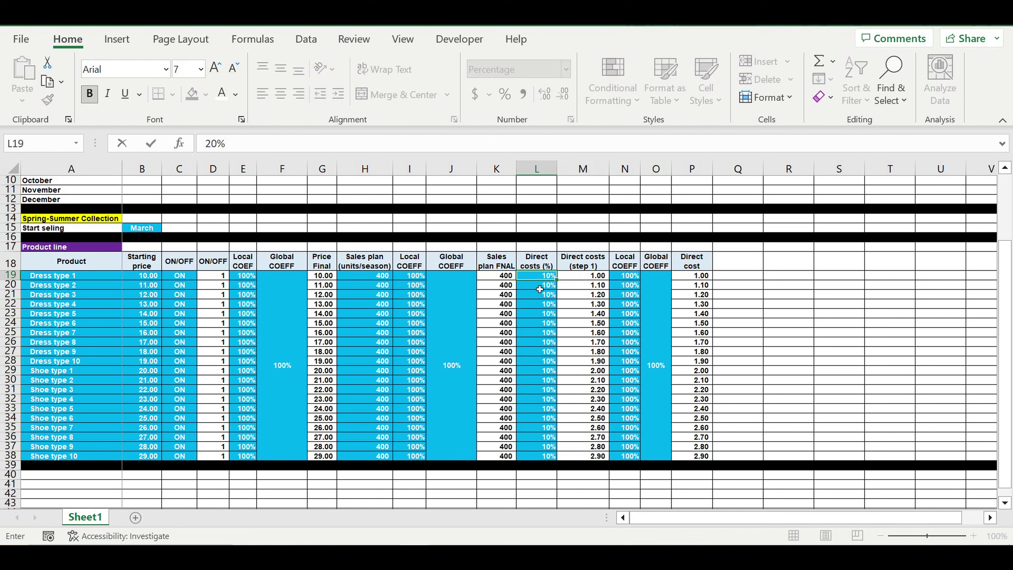
key(Return)
click(547, 279)
drag(556, 280, 557, 464)
drag(629, 399, 629, 400)
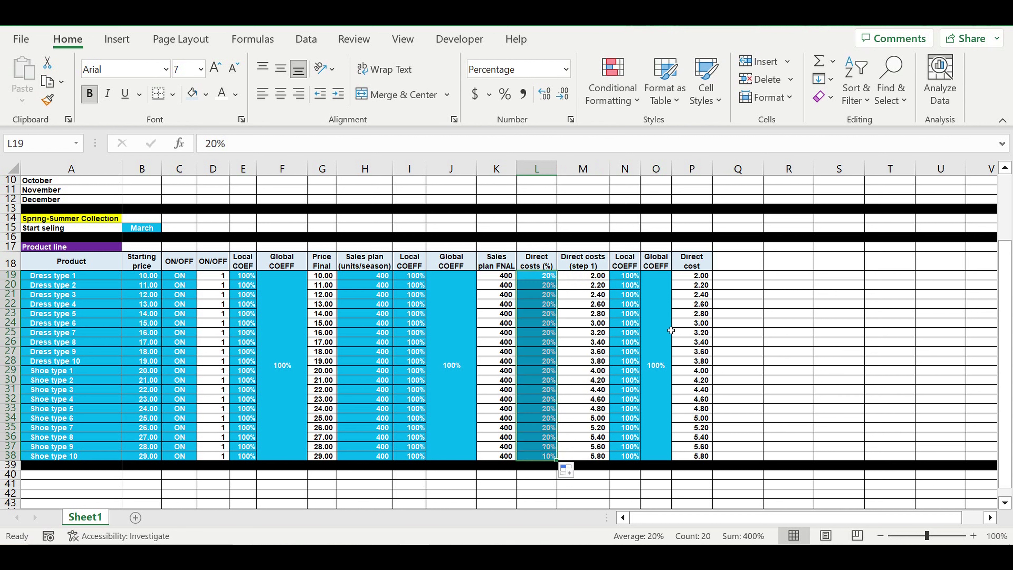
click(784, 342)
Extend the P18 header formatting to Q18 and title the new column "Cost of collection"
click(692, 261)
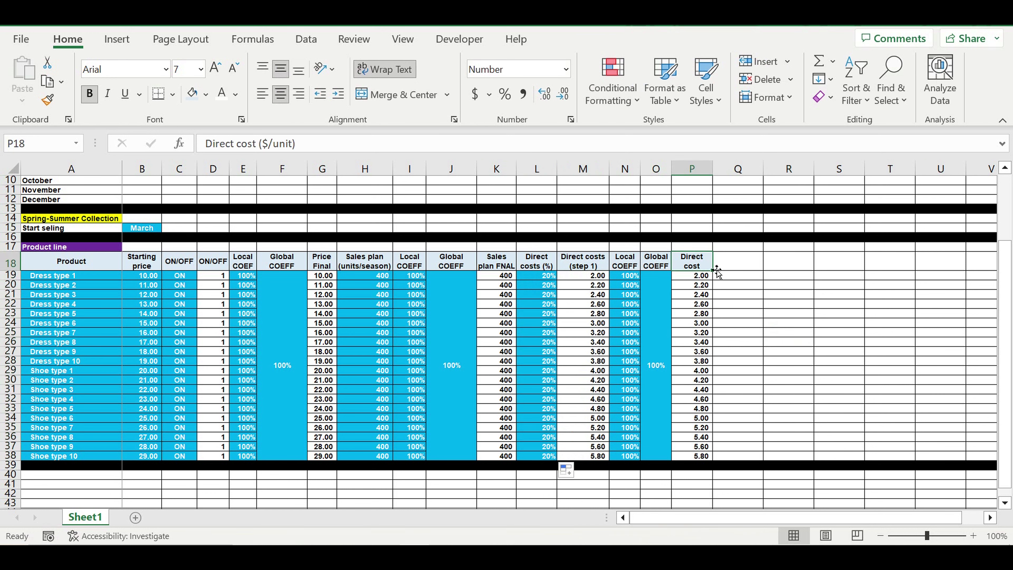
drag(716, 273, 754, 281)
click(738, 267)
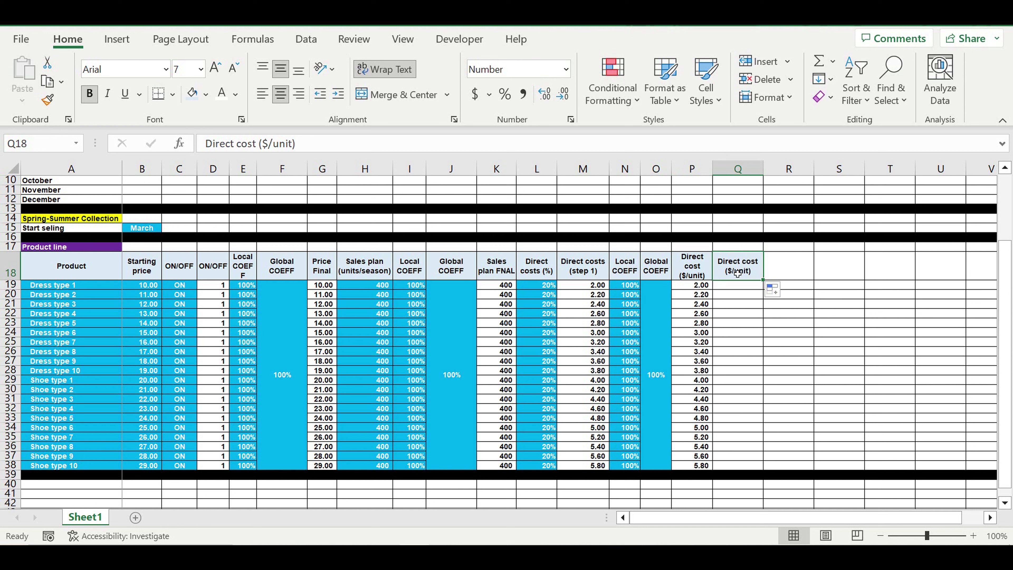
text(Co)
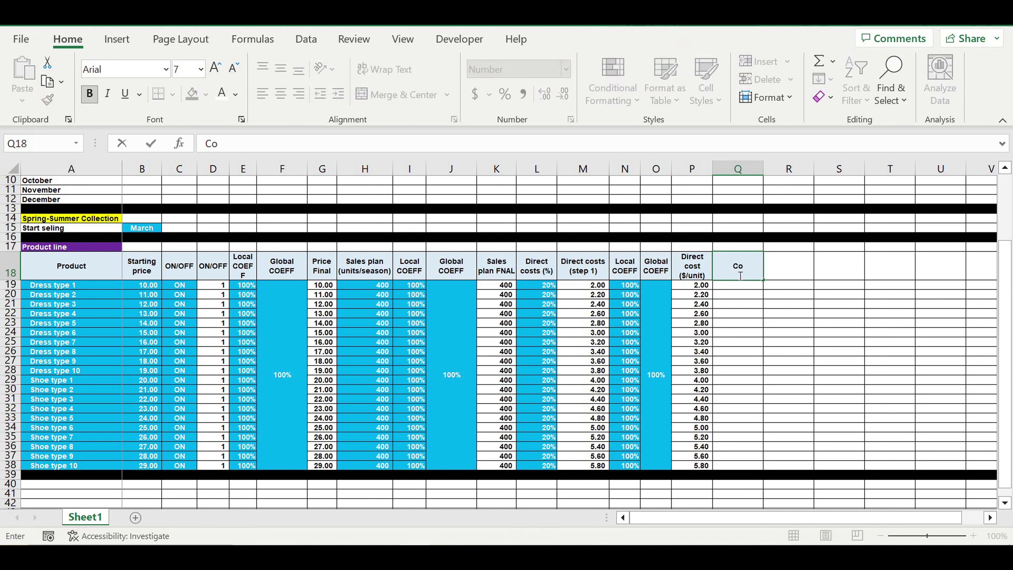
text(st of  collection)
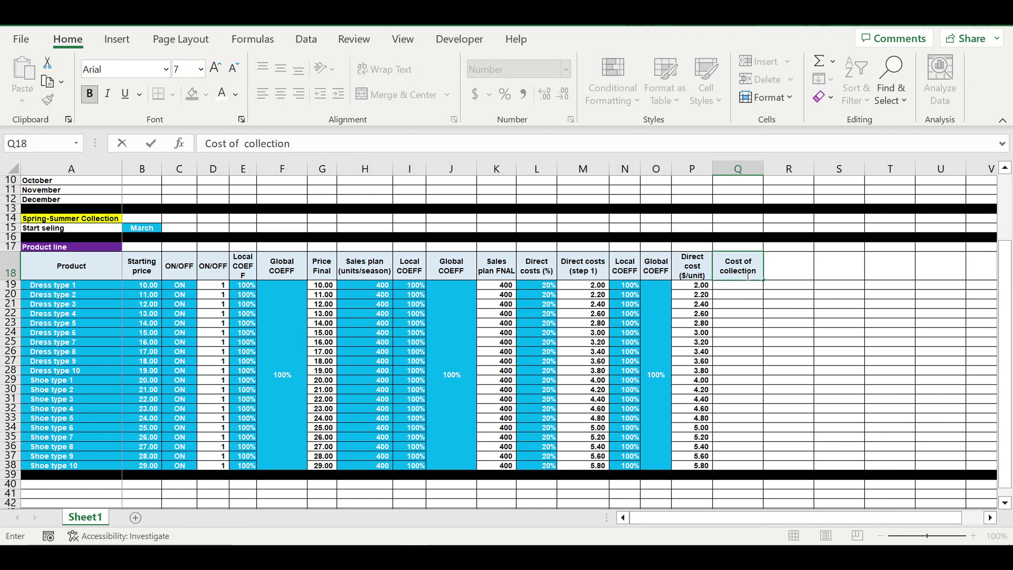
key(Return)
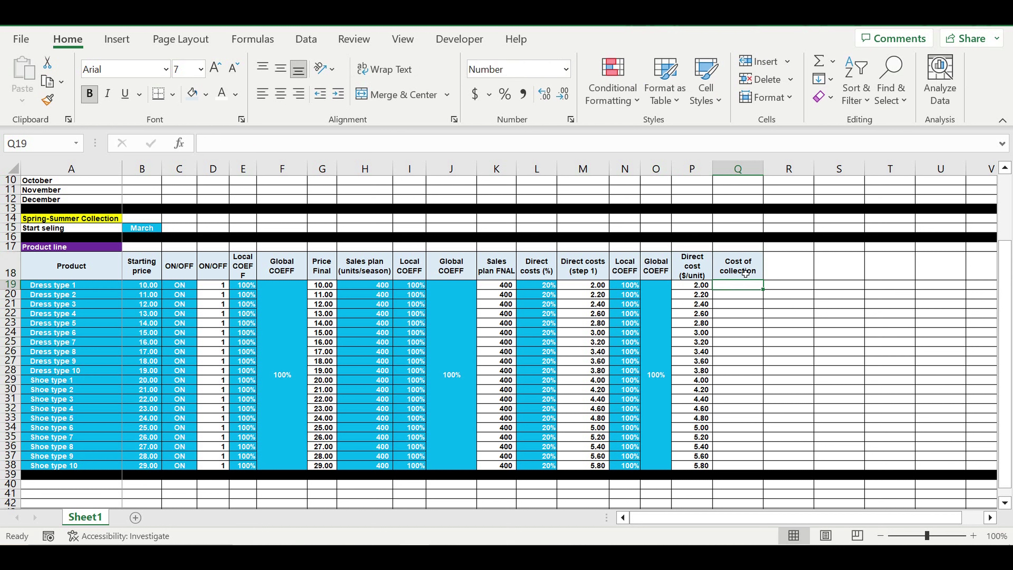
Calculate the cost of collection with =K19*P19 in Q19 and fill the formula down to Q38
text(=)
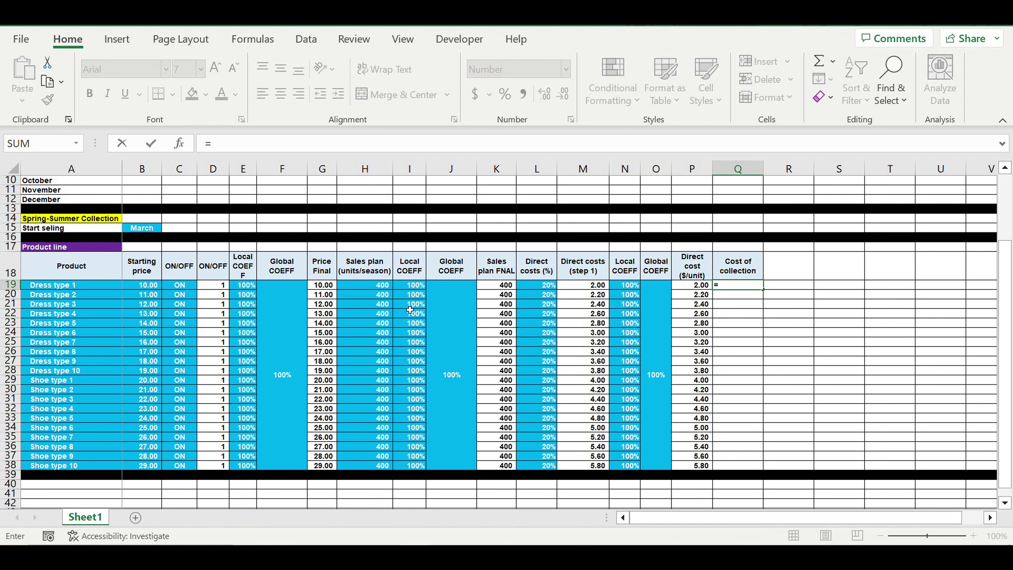
click(497, 289)
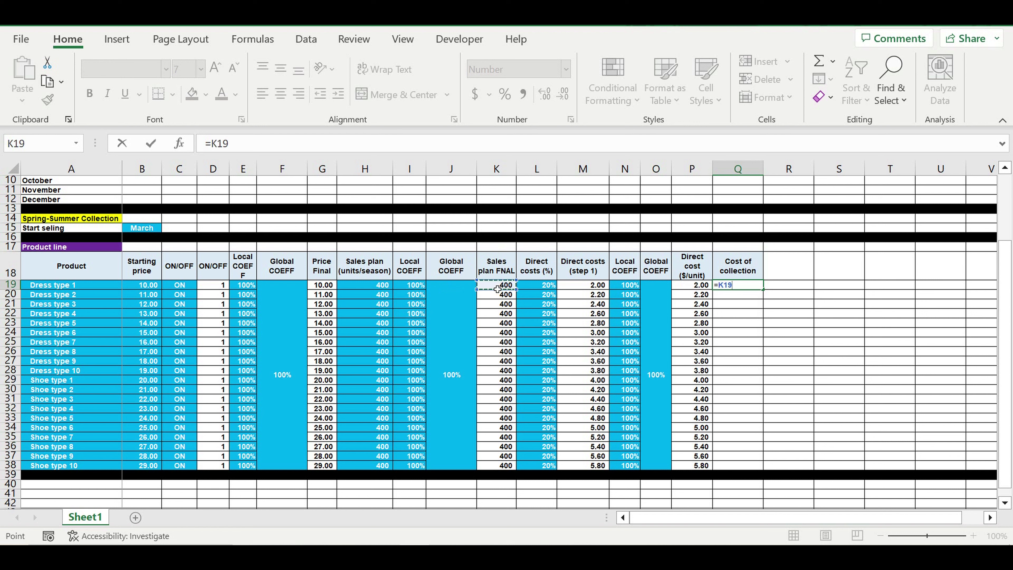
text(*)
click(693, 286)
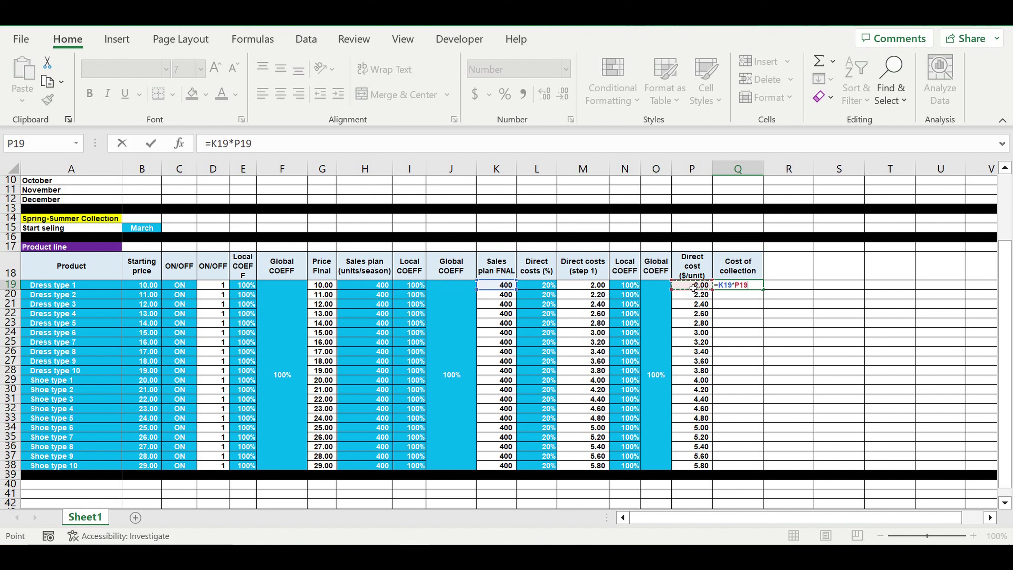
key(Return)
click(745, 285)
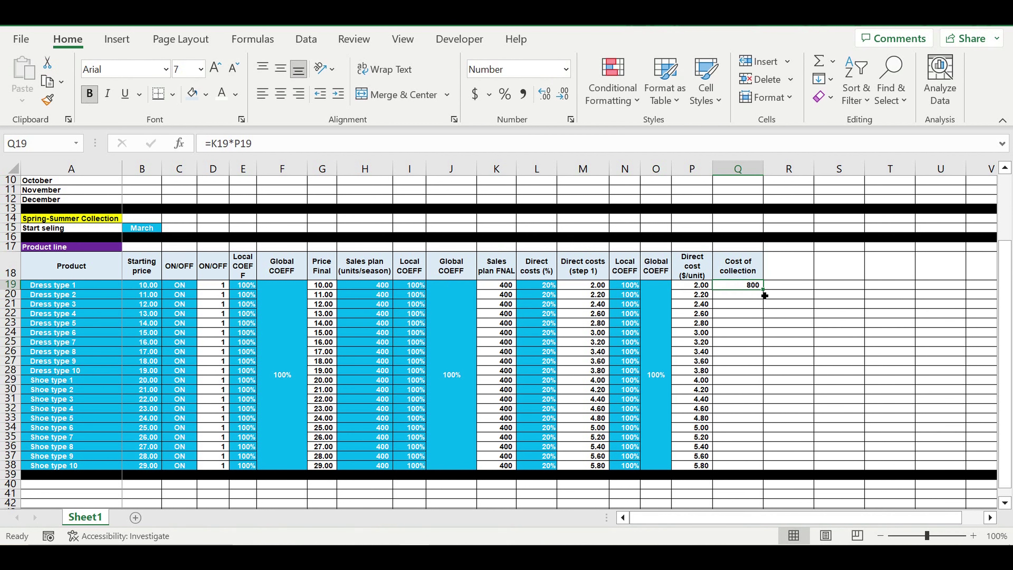
drag(769, 294, 762, 469)
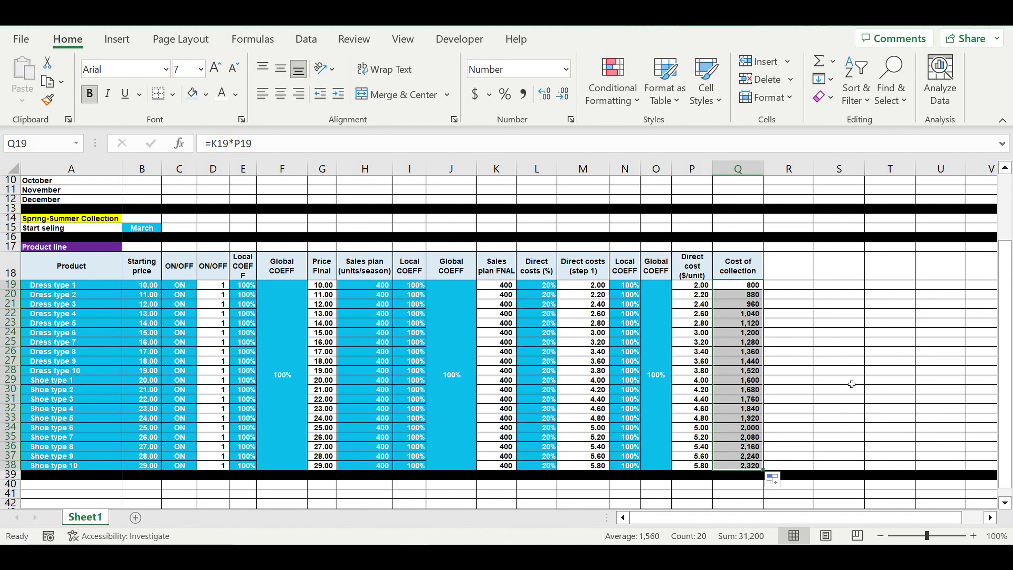
Total the cost of collection in Q39 with =SUM(Q19:Q38)
click(740, 479)
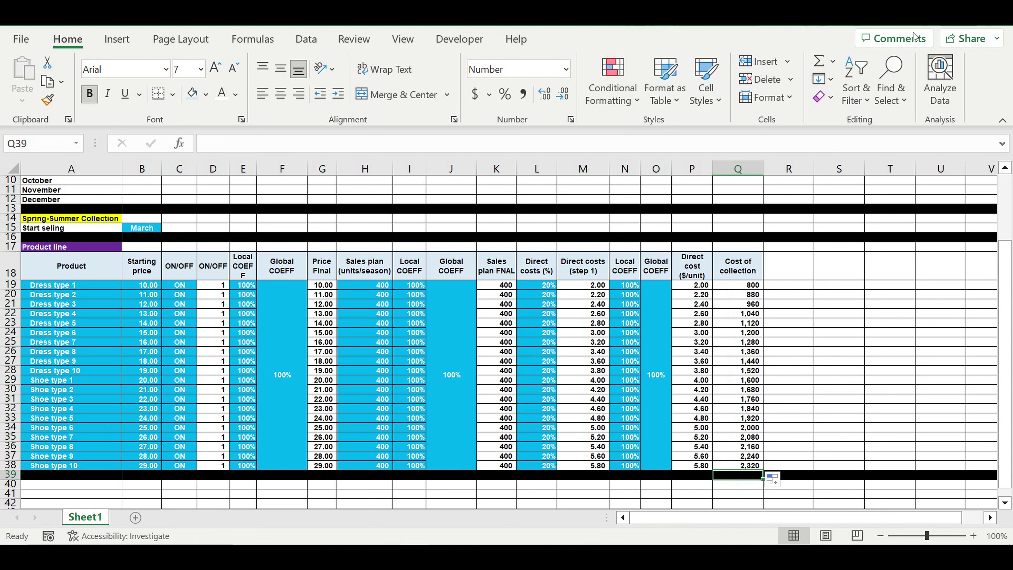
click(817, 66)
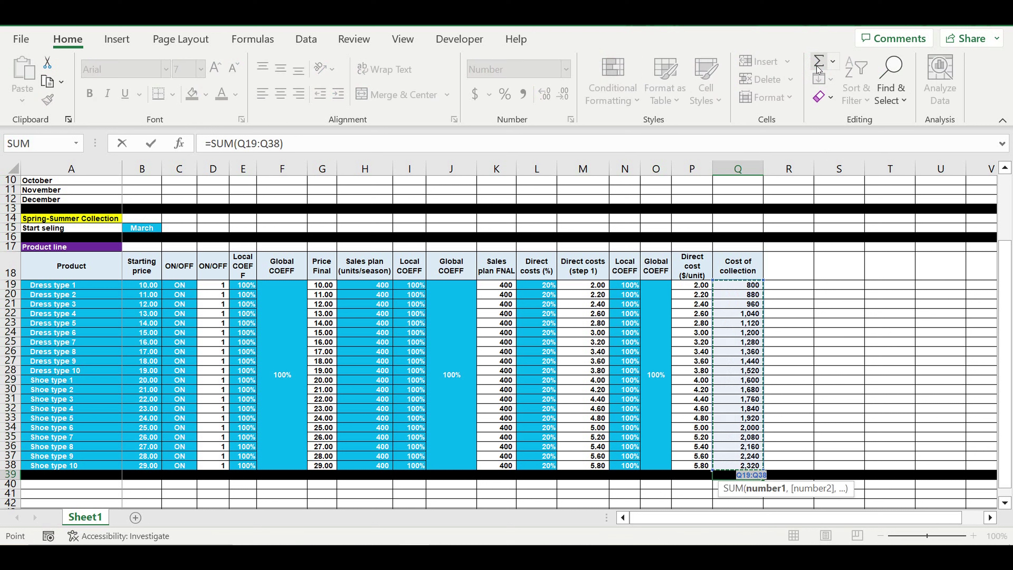
key(Return)
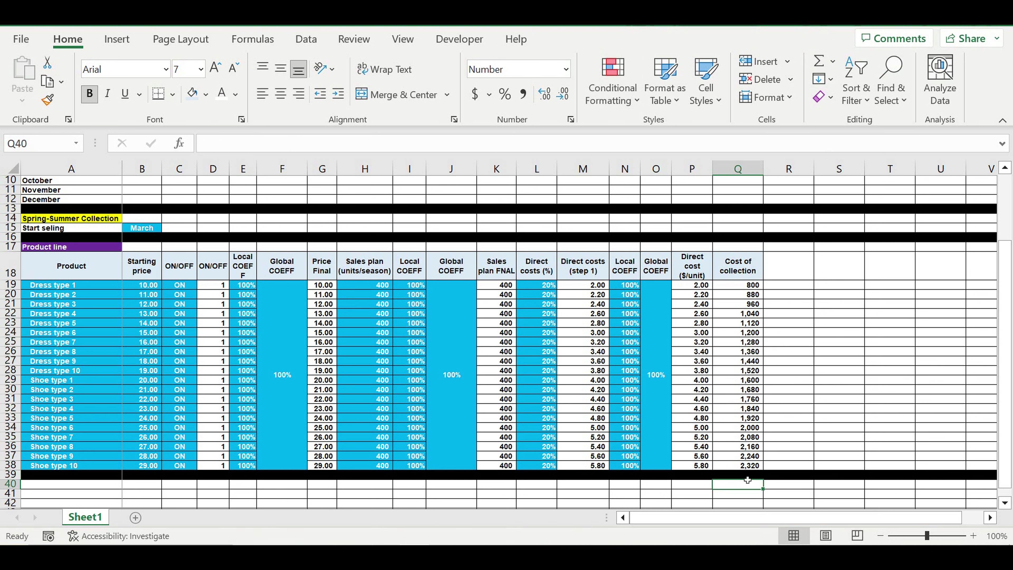
click(748, 475)
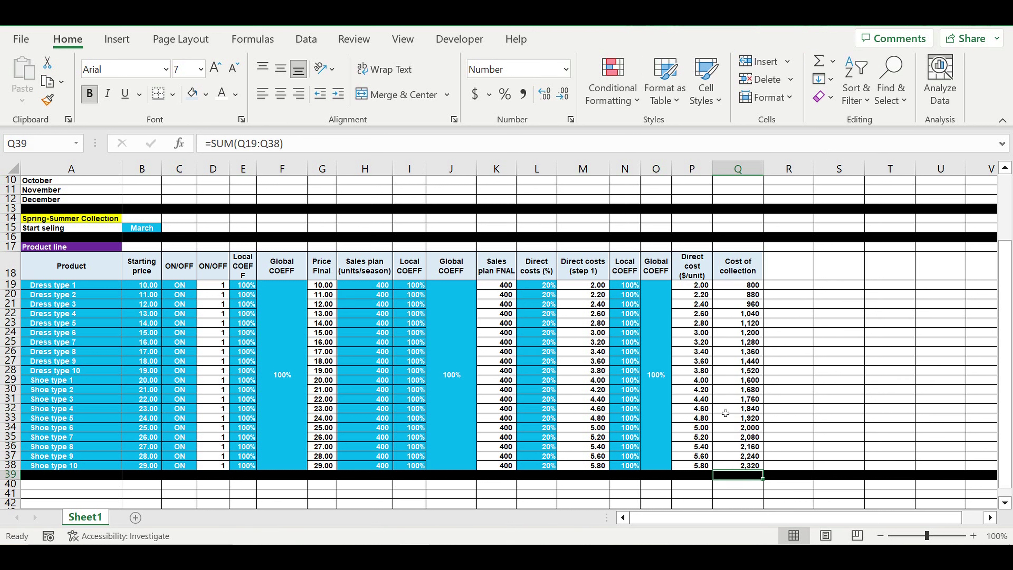
Highlight the cost of collection total in Q39 with a yellow fill
click(206, 94)
click(247, 243)
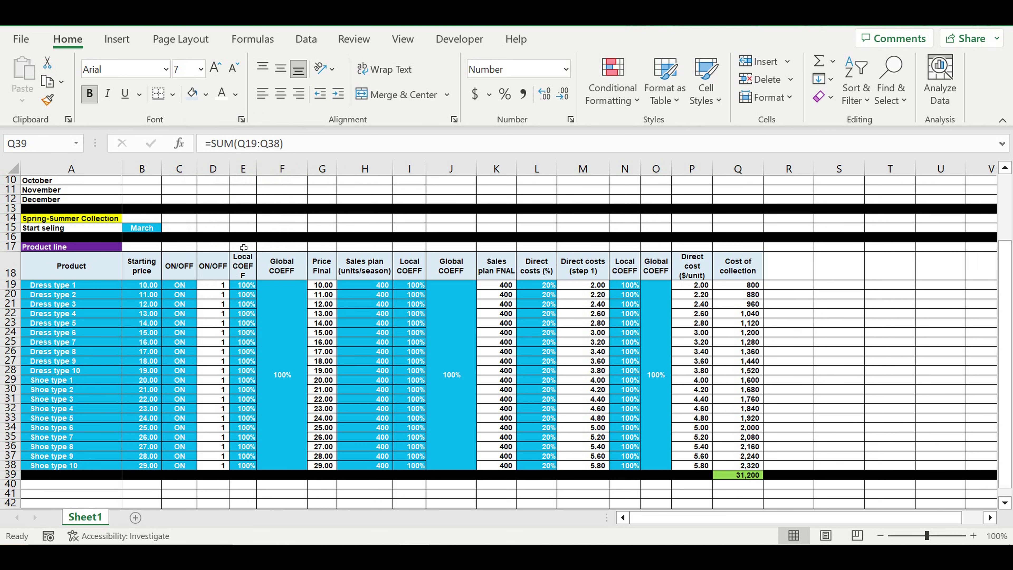
click(207, 95)
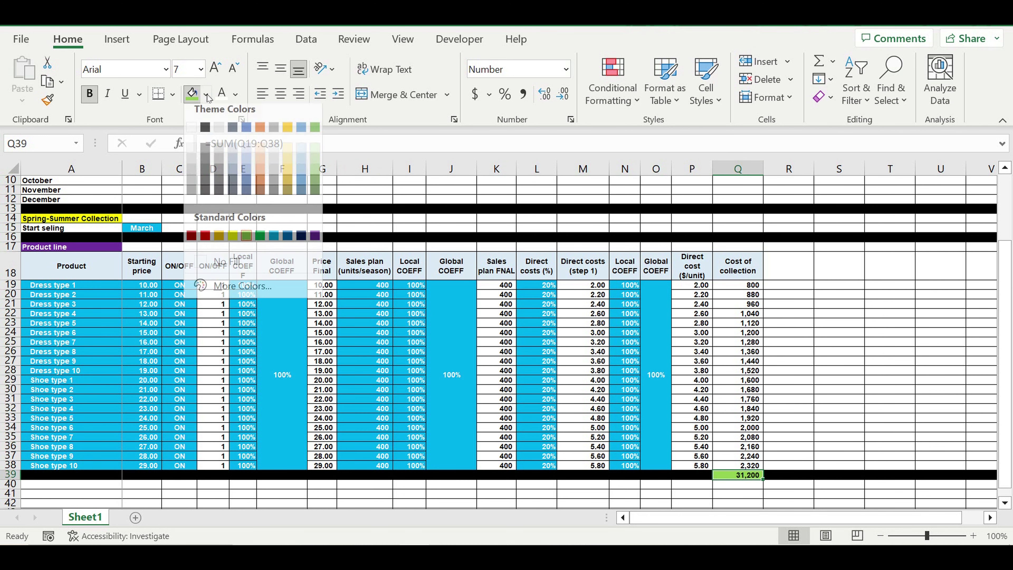
click(233, 243)
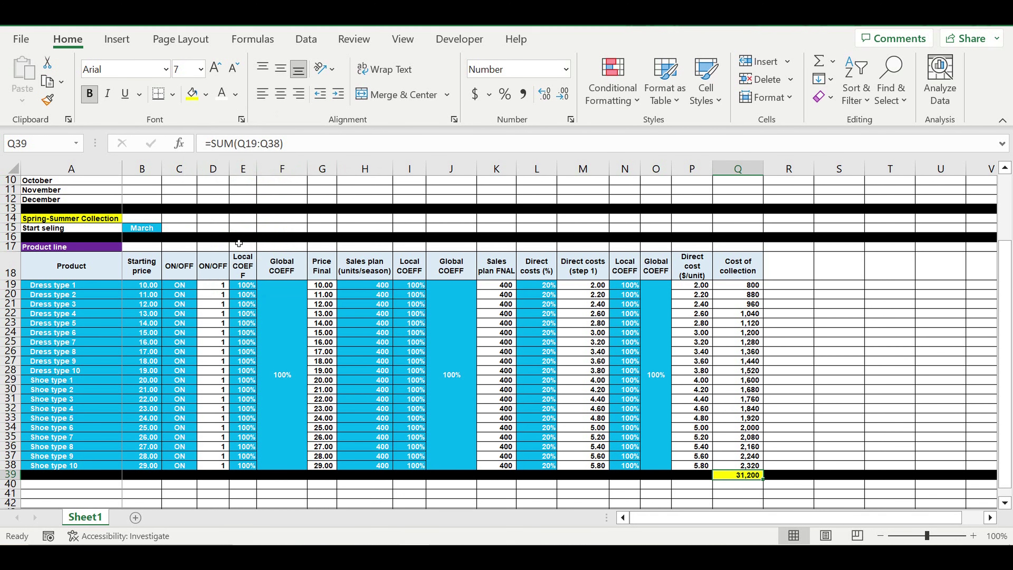
click(829, 335)
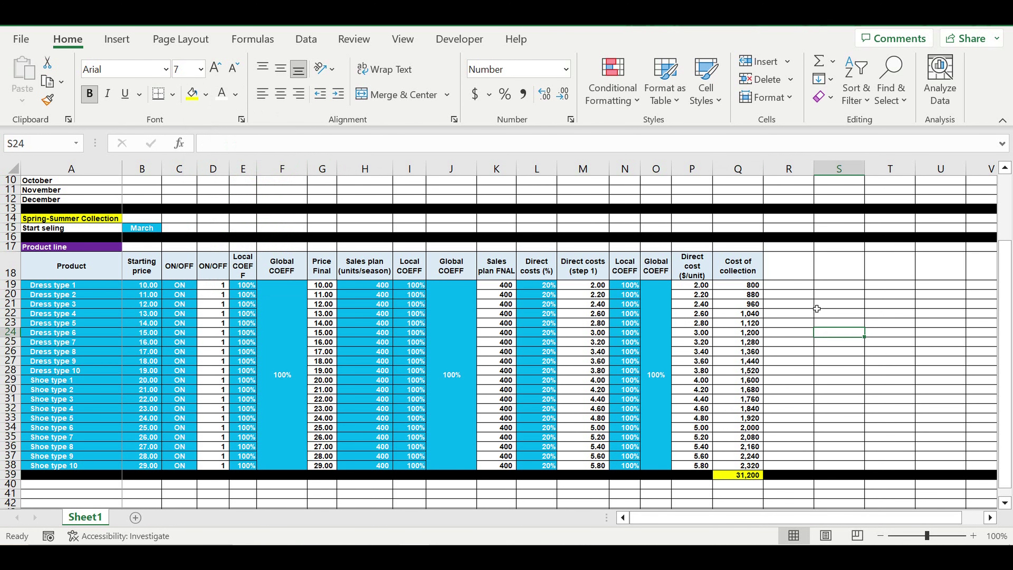
Widen column E slightly so its "Local COEFF" header wraps onto only two lines
scroll(817, 308, down, 2)
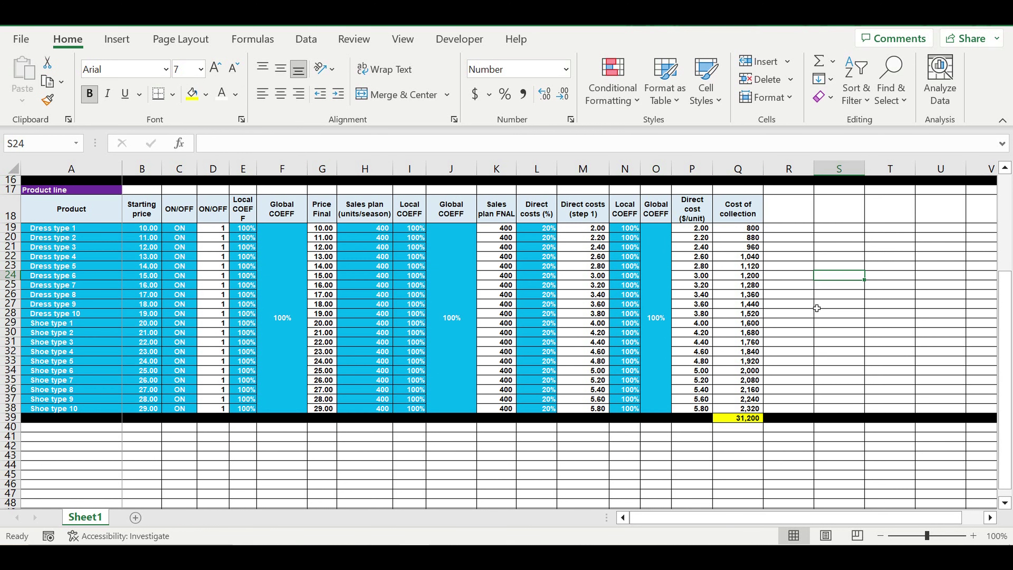
drag(261, 167, 269, 167)
click(760, 267)
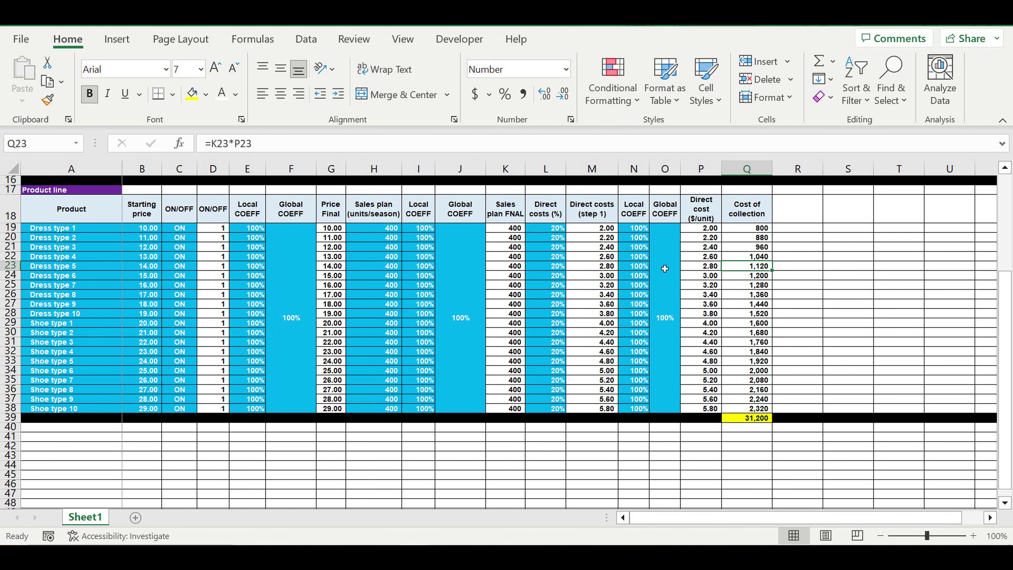
scroll(665, 268, up, 1)
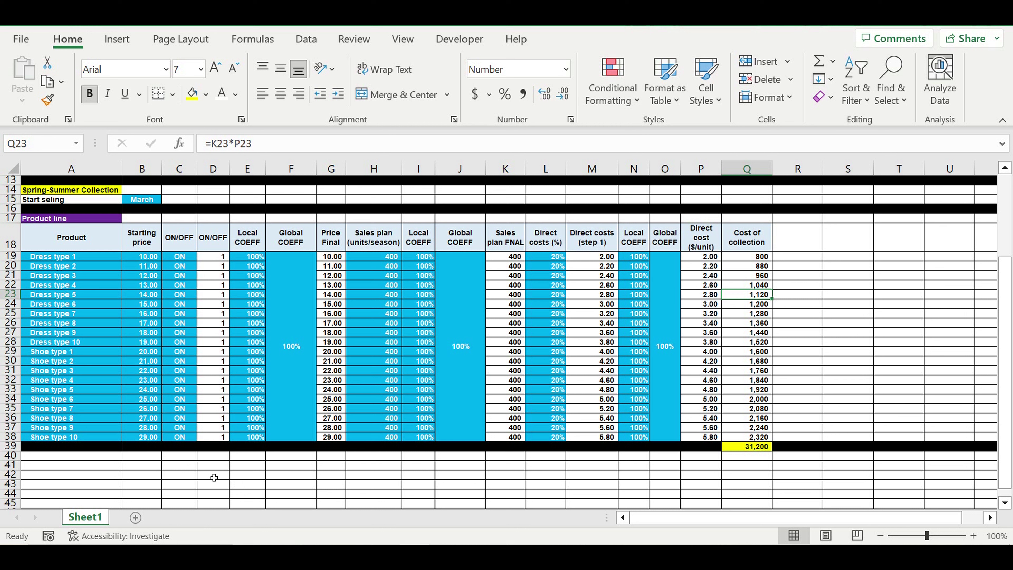
scroll(215, 478, down, 1)
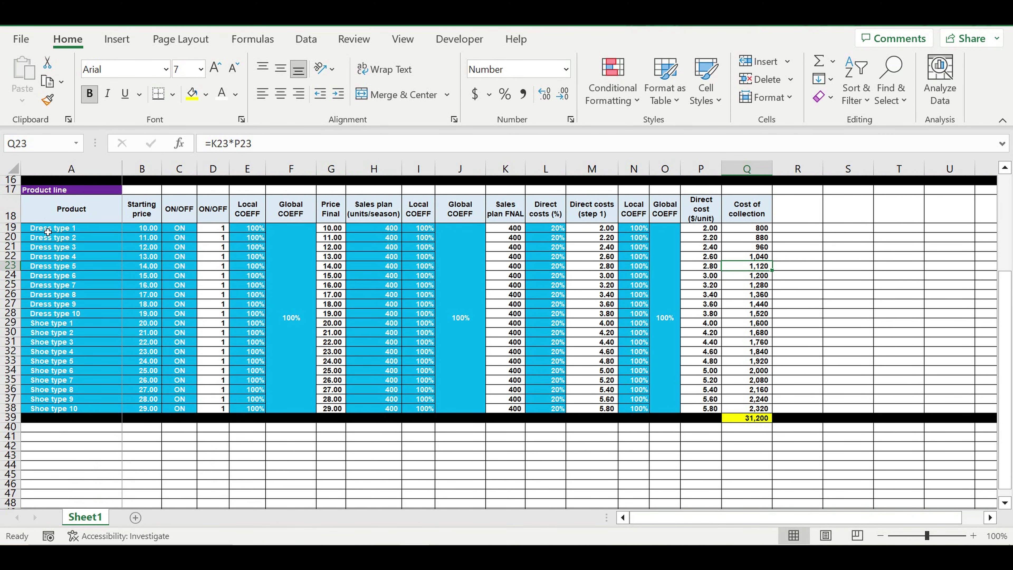
Copy the text "Spring-Summer Collection" from A14 and insert it before "Dress type 1" in A19
click(47, 232)
scroll(136, 334, up, 2)
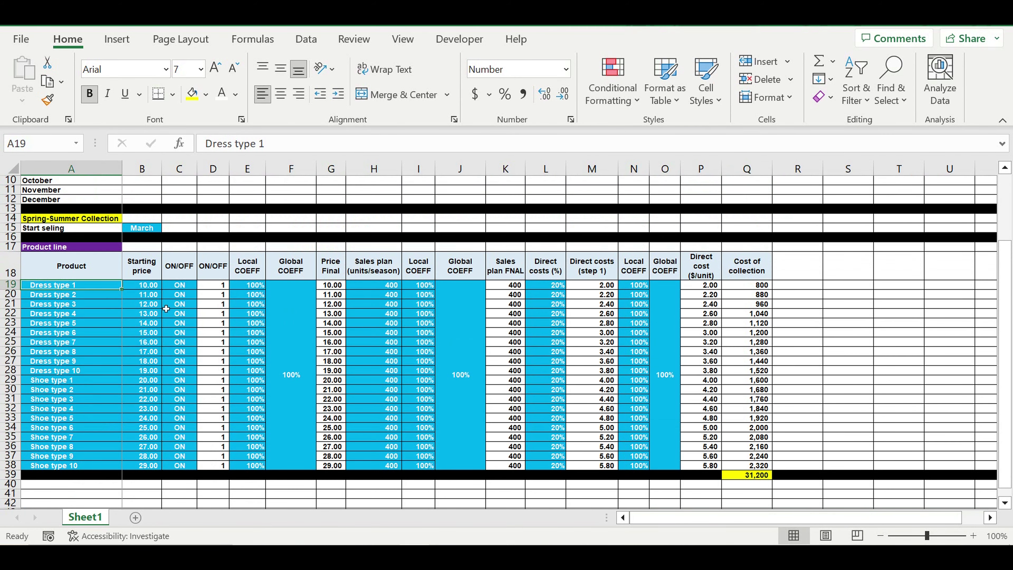
click(94, 219)
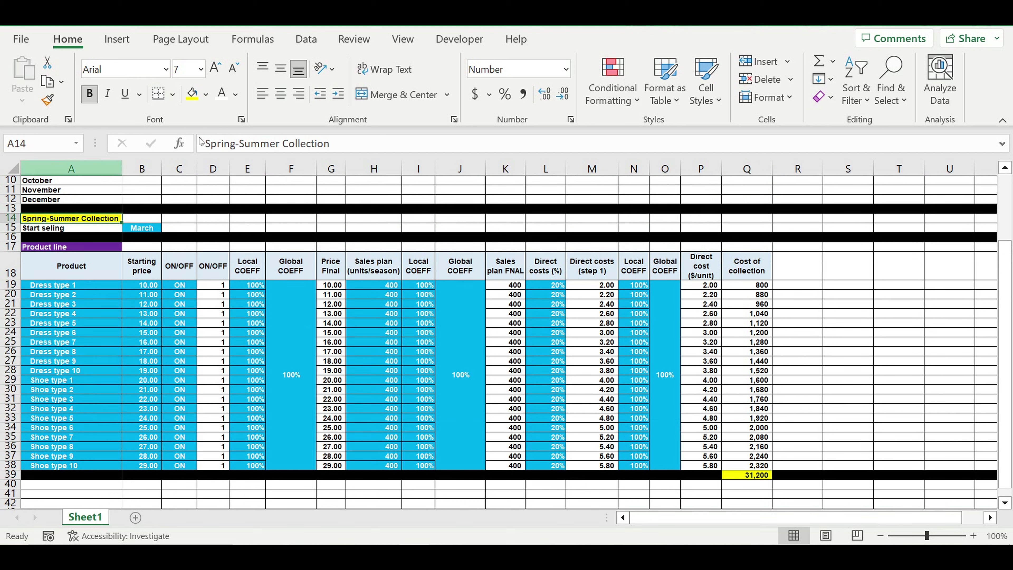
drag(335, 145, 205, 142)
key(ctrl+c)
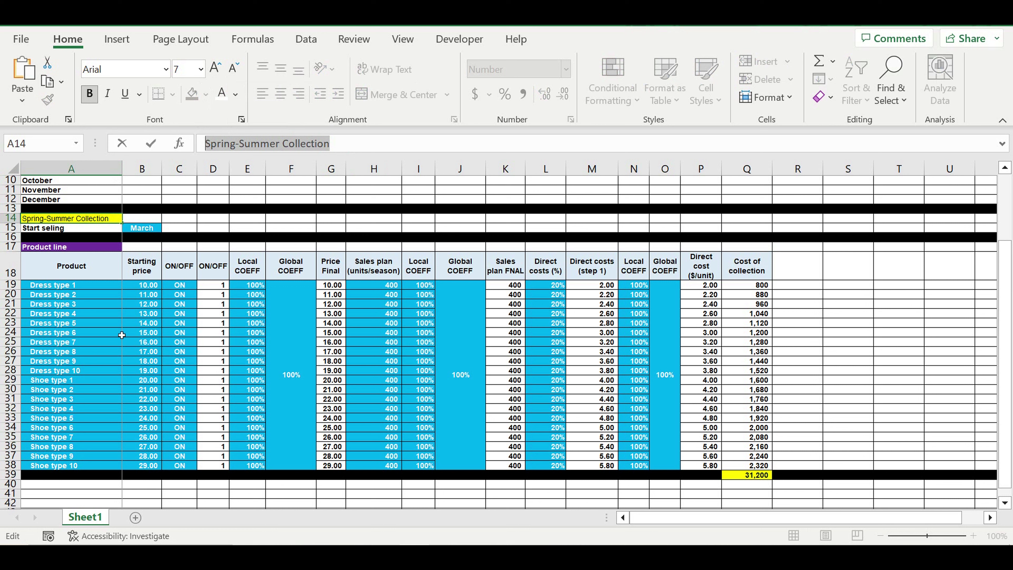
key(Return)
click(78, 287)
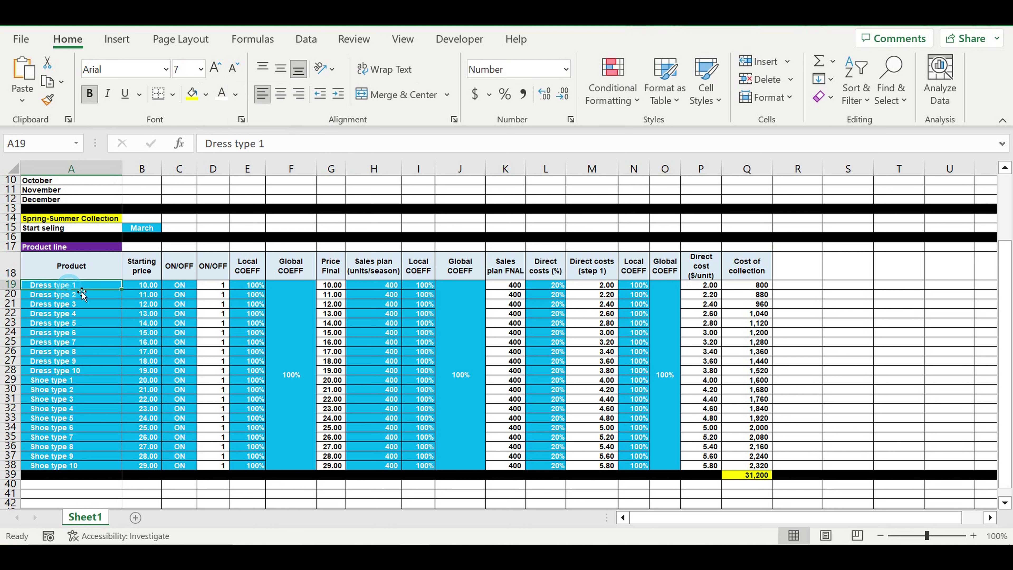
click(209, 143)
key(ctrl+v)
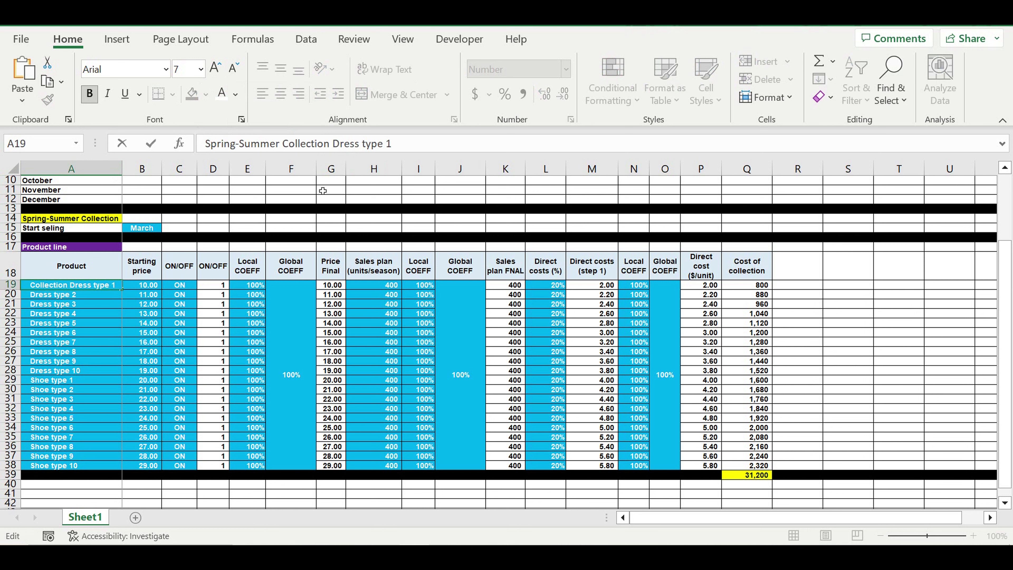
key(Return)
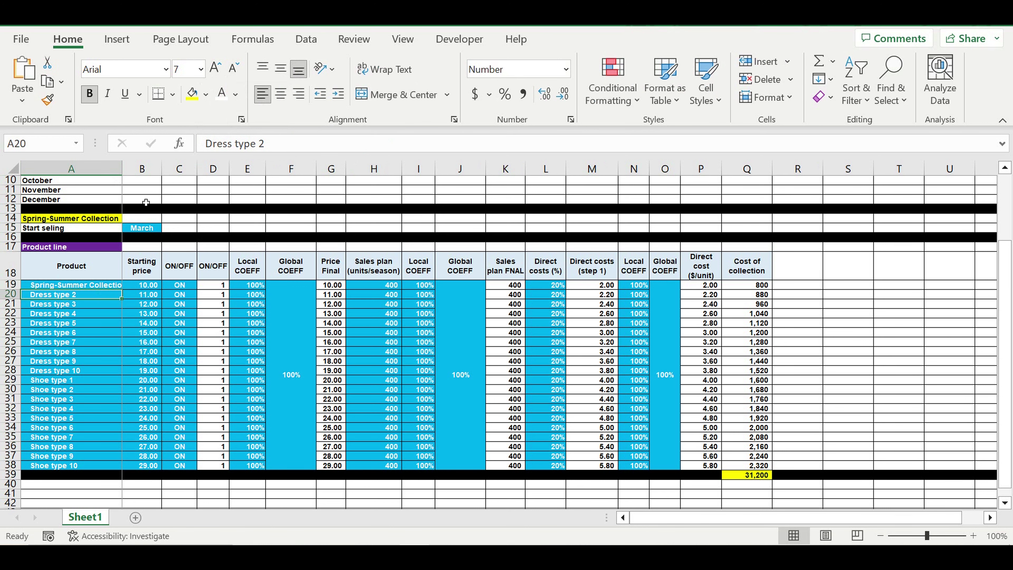
Widen column A to fit the full product name and fill the A19 name series down to A28
drag(123, 172, 185, 175)
click(165, 287)
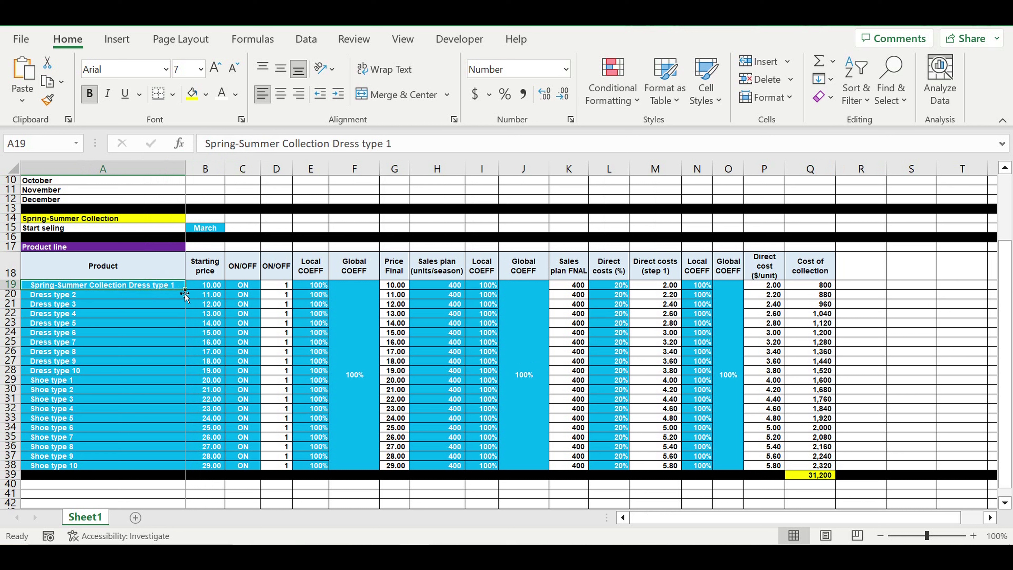
drag(185, 290, 156, 379)
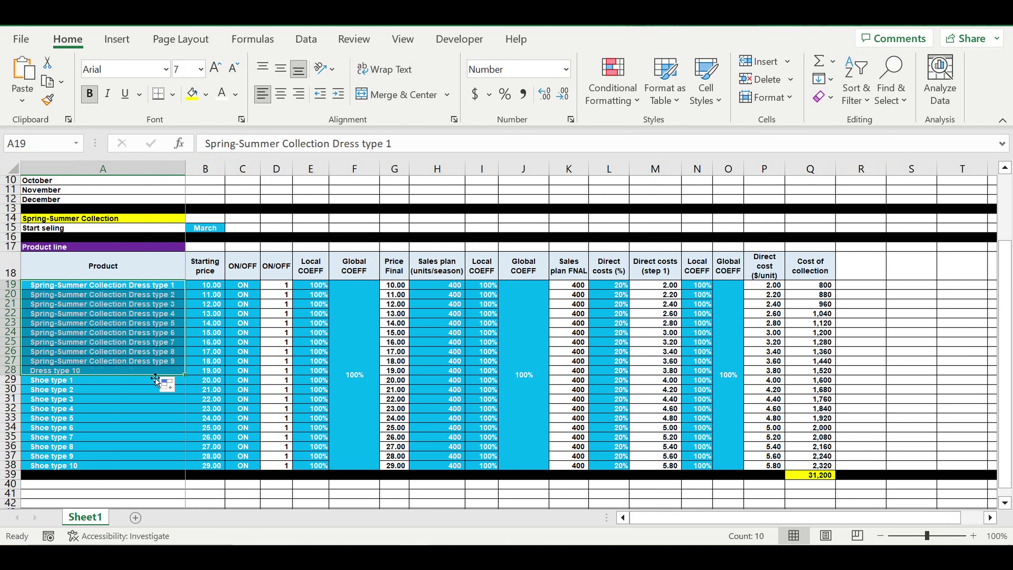
Prefix "Shoe type 1" in A29 with "Spring-Summer Collection" and fill the name series down to A38
click(65, 384)
click(211, 145)
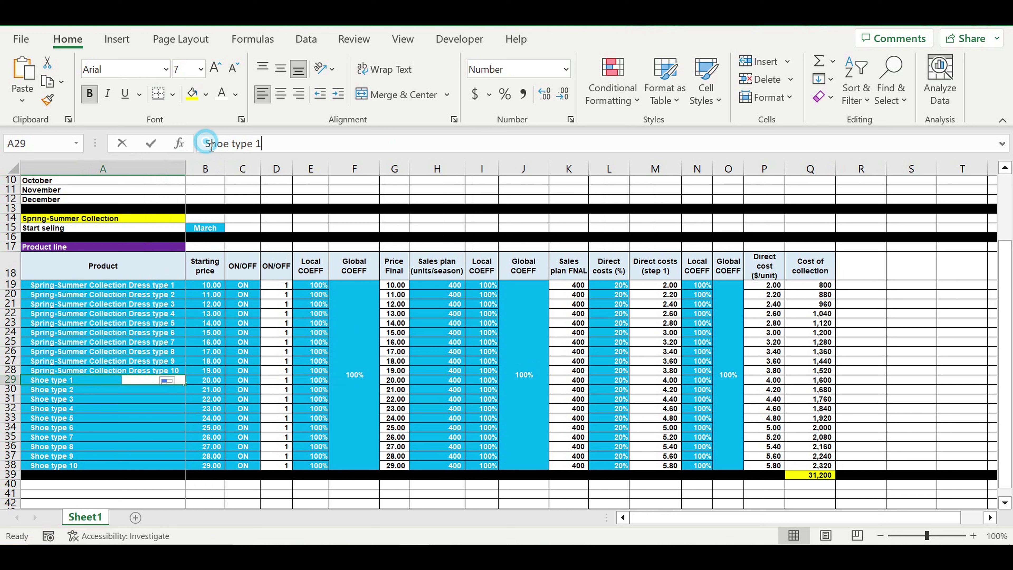
key(ctrl+v)
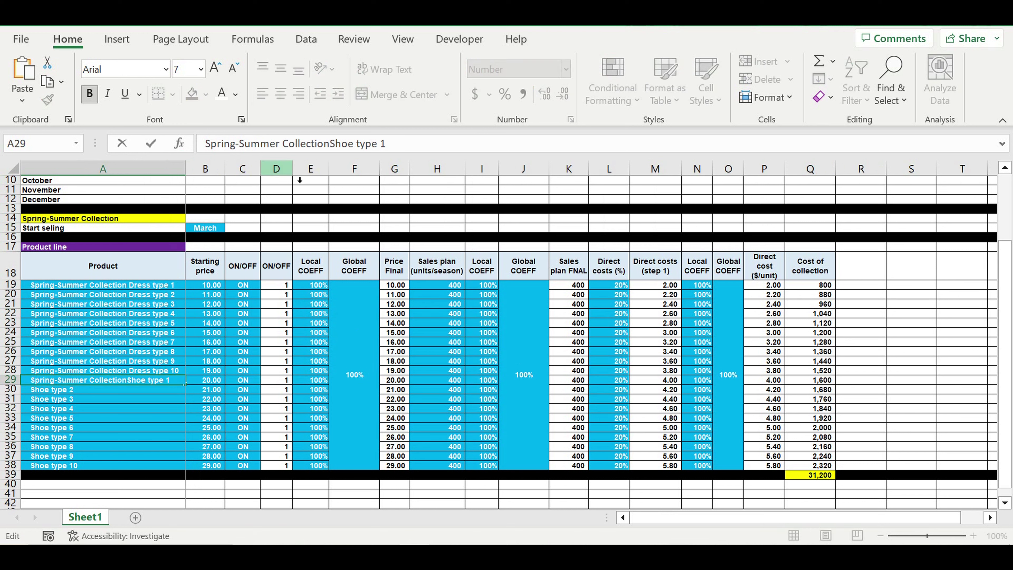
key(Return)
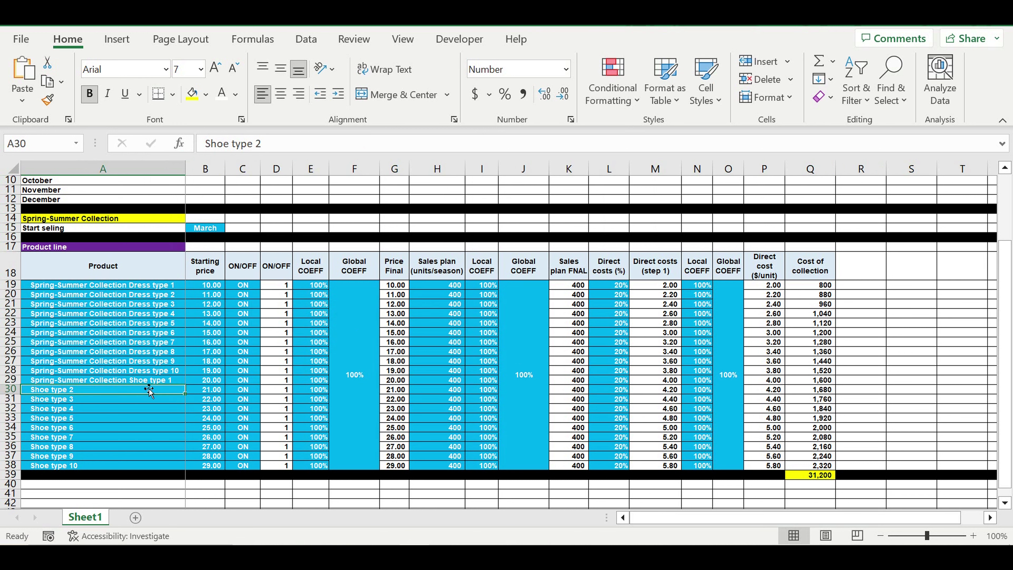
click(153, 382)
drag(189, 387, 187, 467)
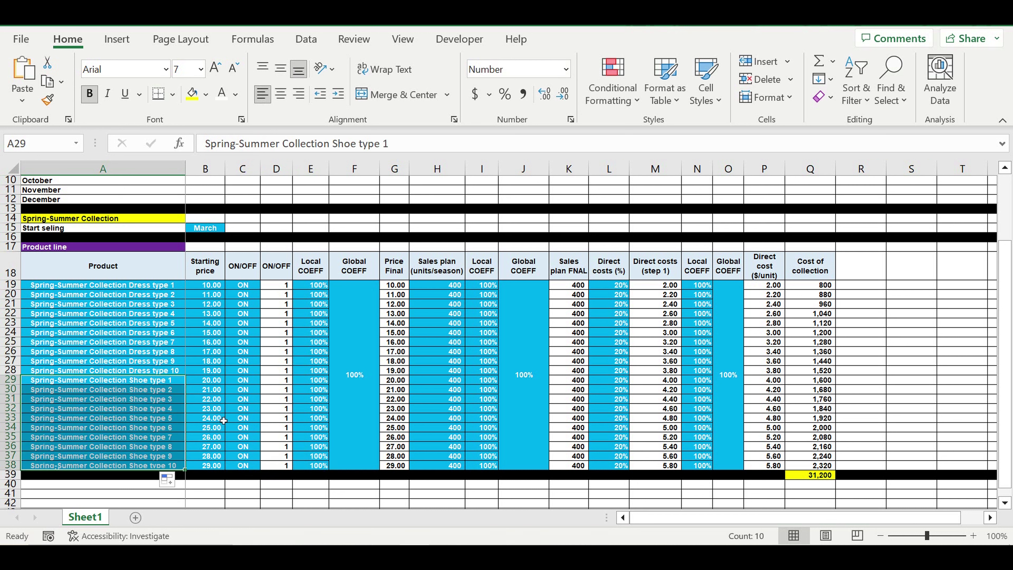
Enter the section heading "Pricing" in A40 below the product table
click(320, 381)
scroll(338, 374, down, 1)
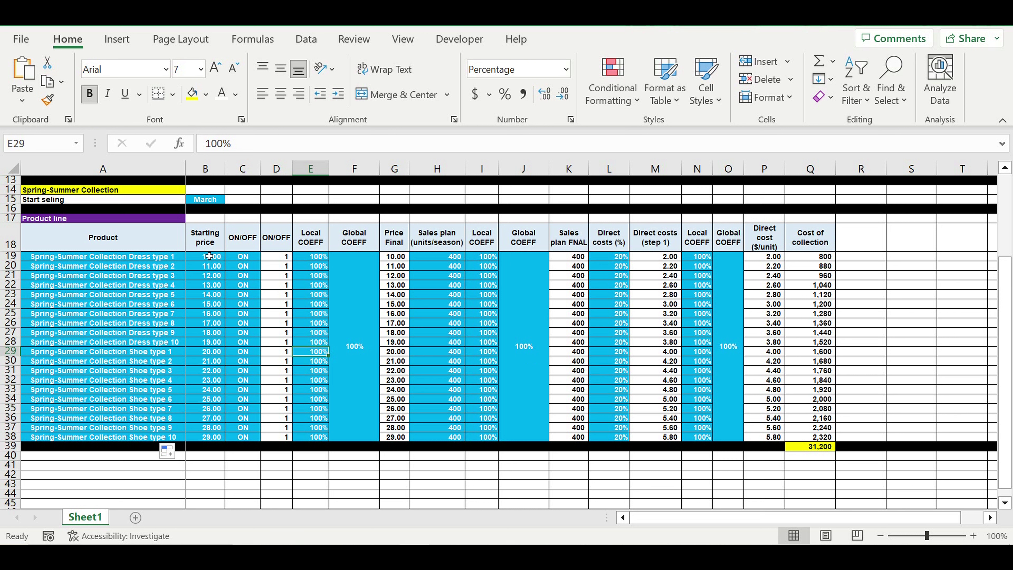
drag(205, 256, 207, 447)
scroll(323, 380, down, 2)
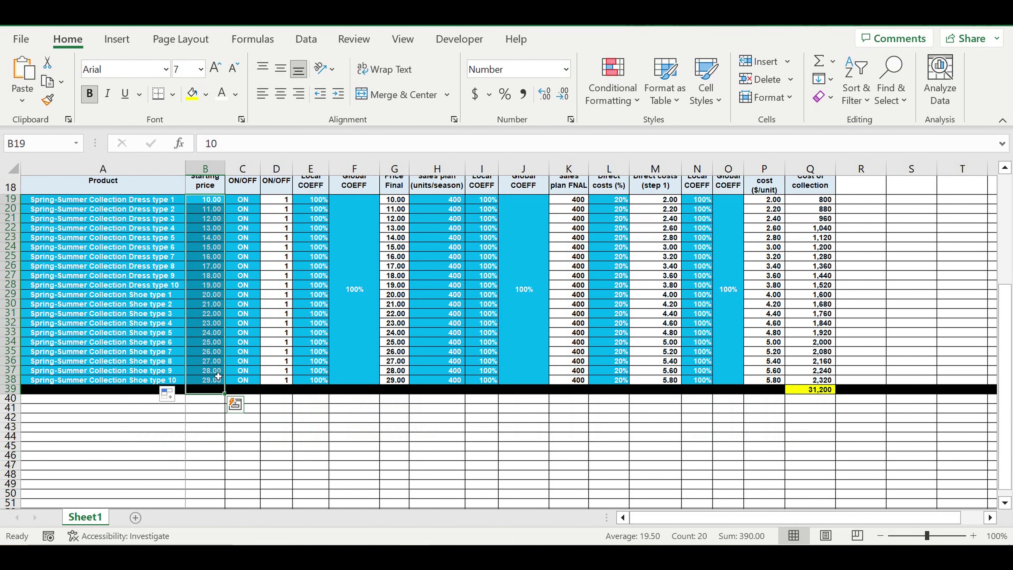
click(84, 403)
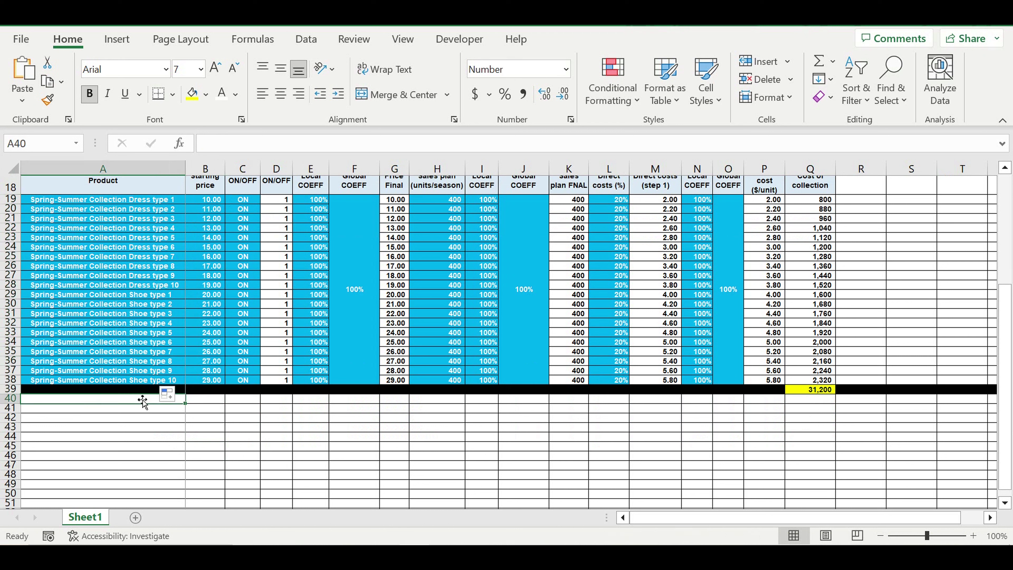
text(Pricing)
key(Return)
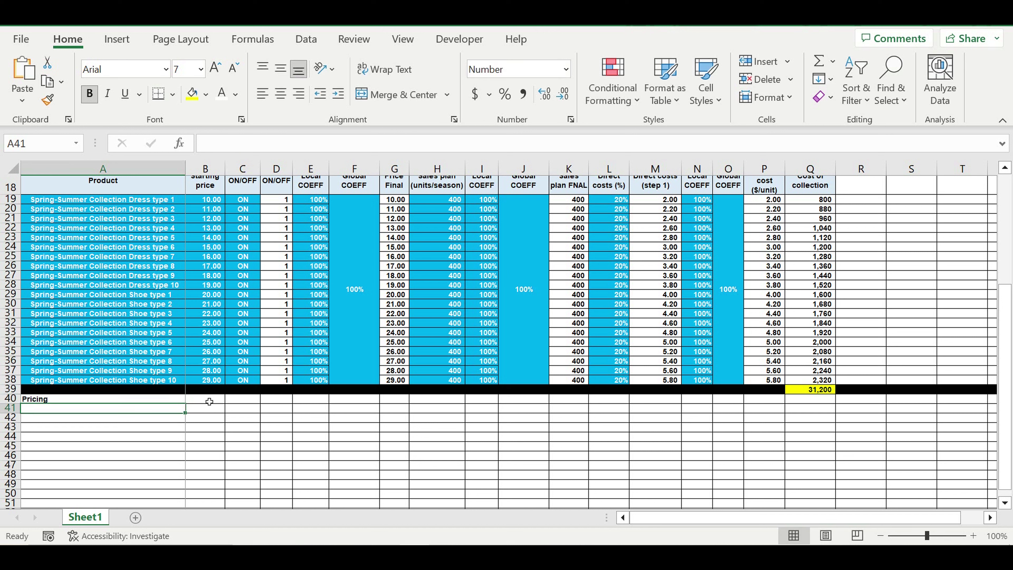
drag(140, 404, 134, 400)
key(Escape)
click(206, 94)
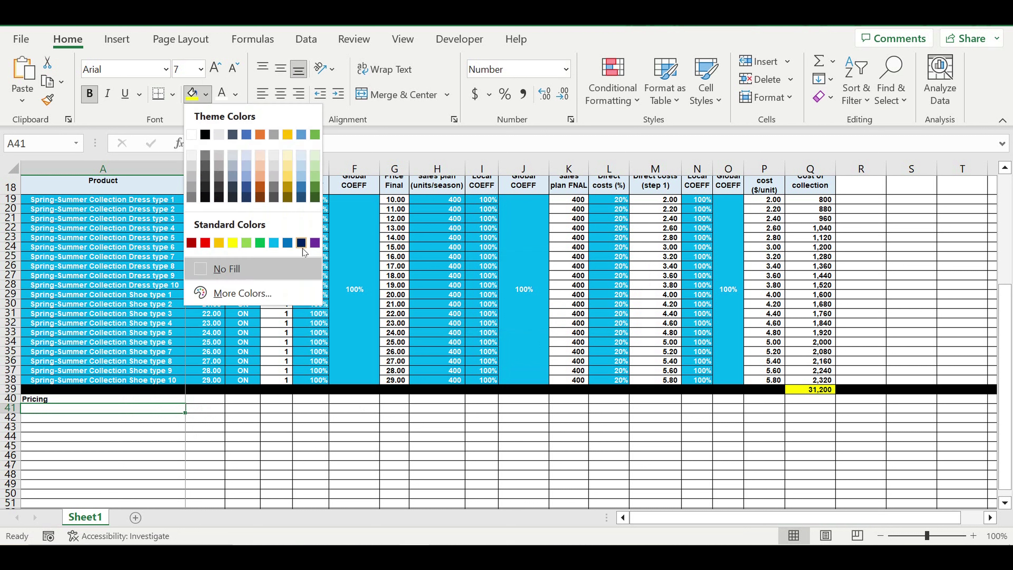
click(260, 243)
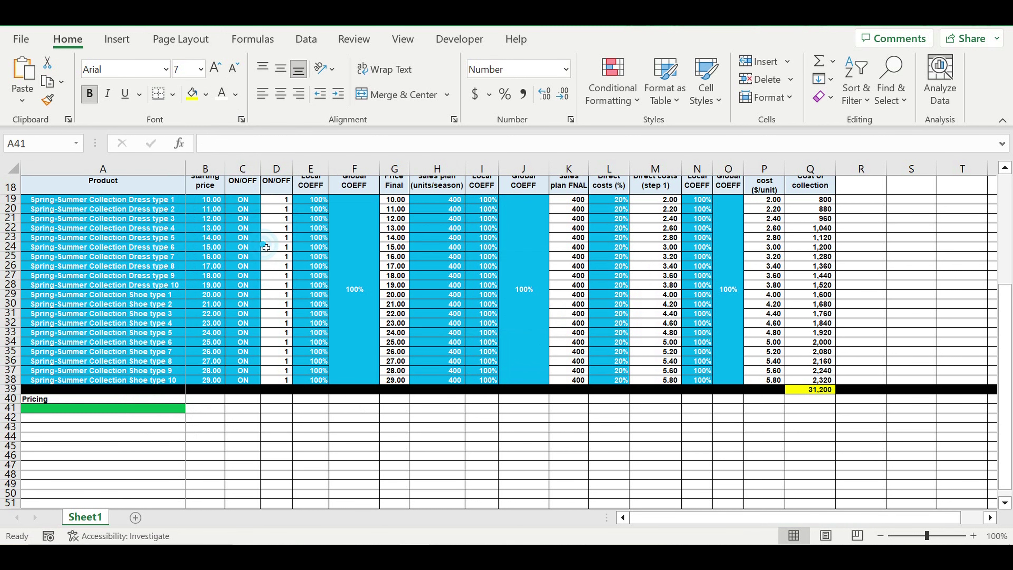
key(ctrl+z)
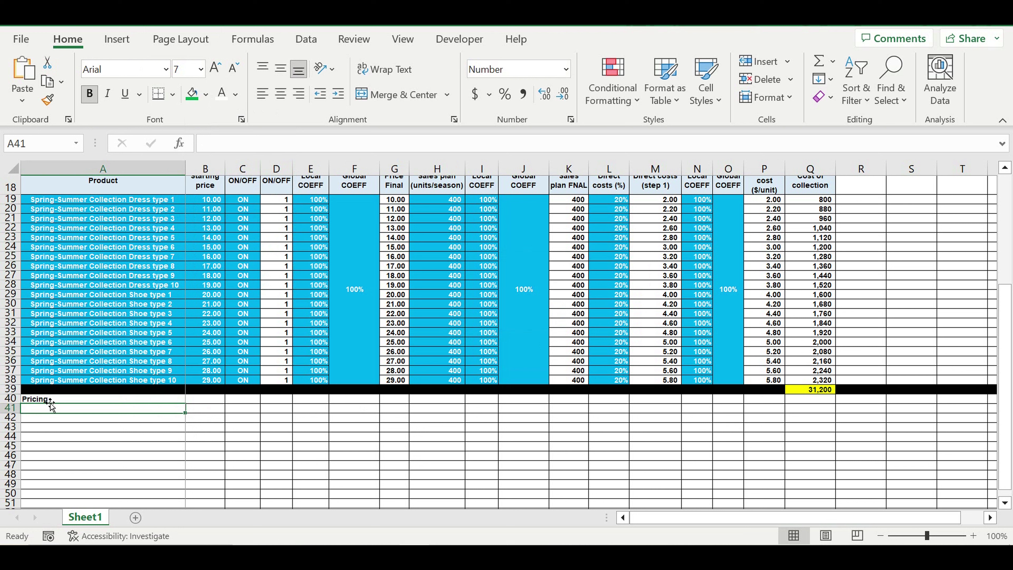
Fill the "Pricing" heading cell A40 with a bright green chosen from the additional standard colors
click(46, 399)
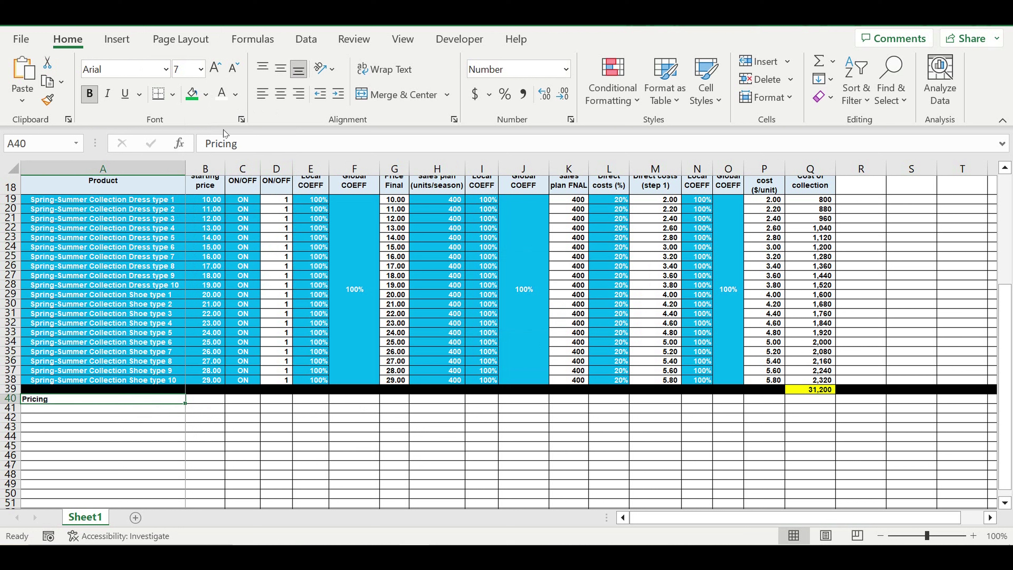
click(206, 95)
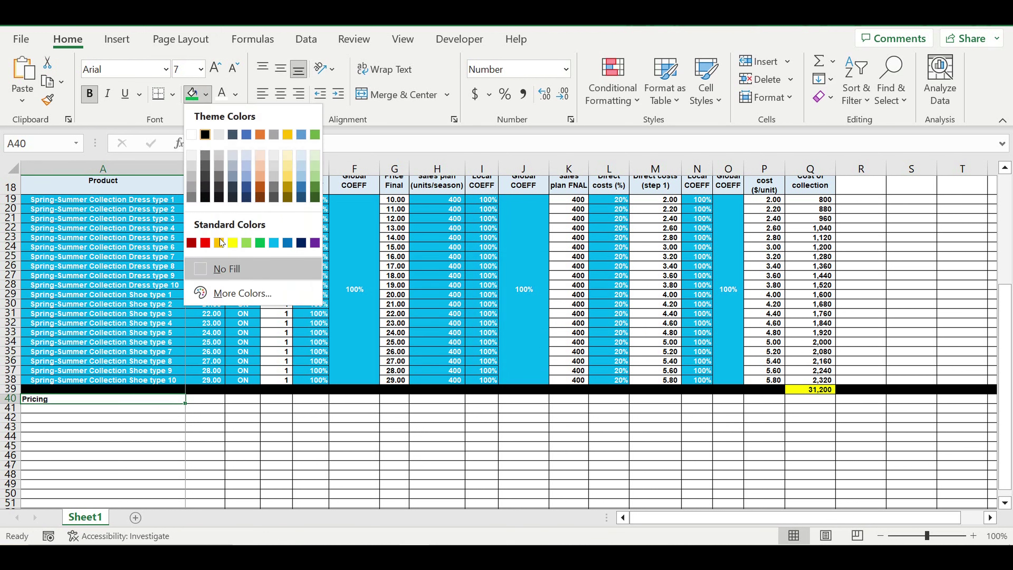
click(224, 293)
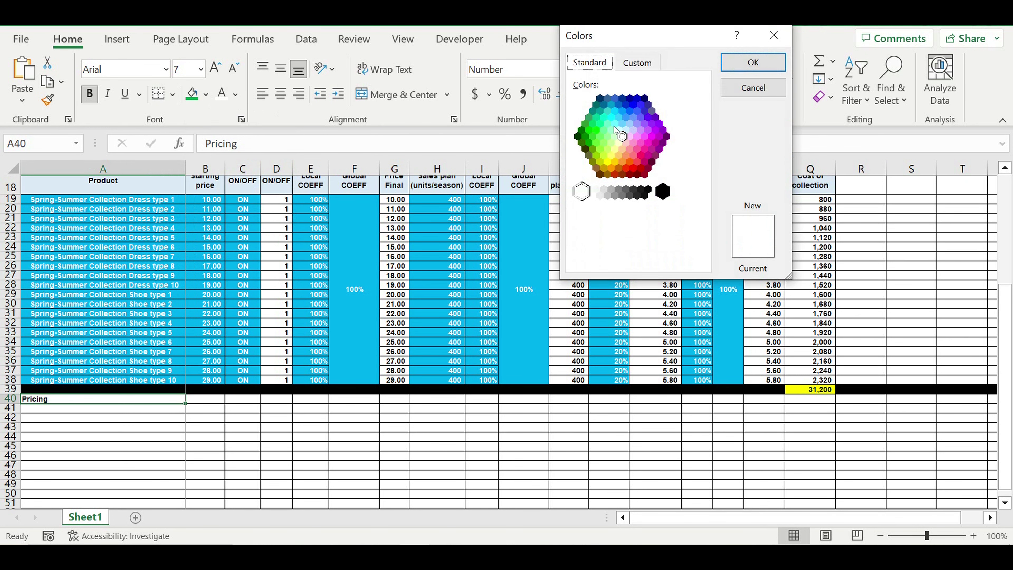
click(597, 130)
click(760, 62)
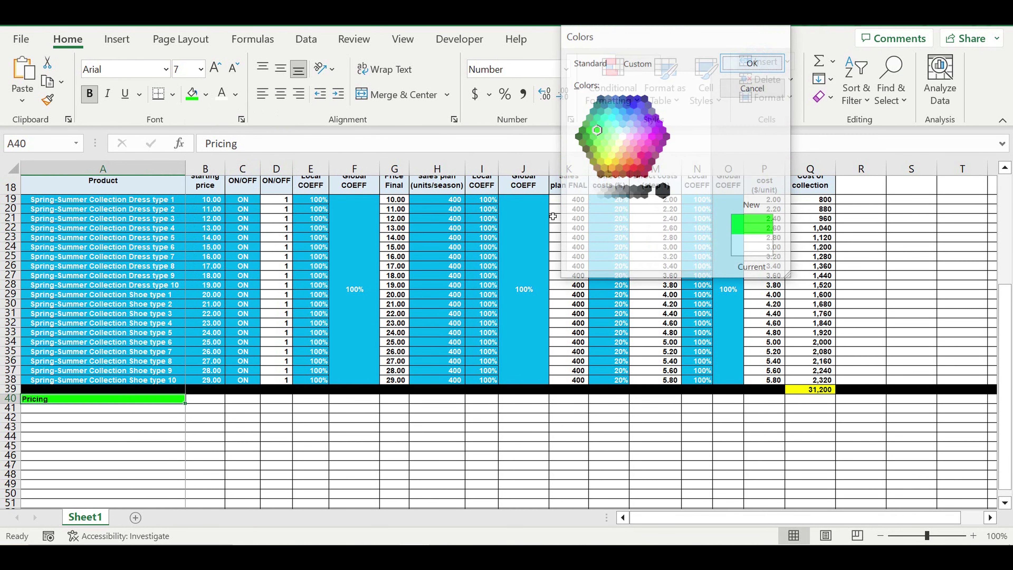
click(231, 461)
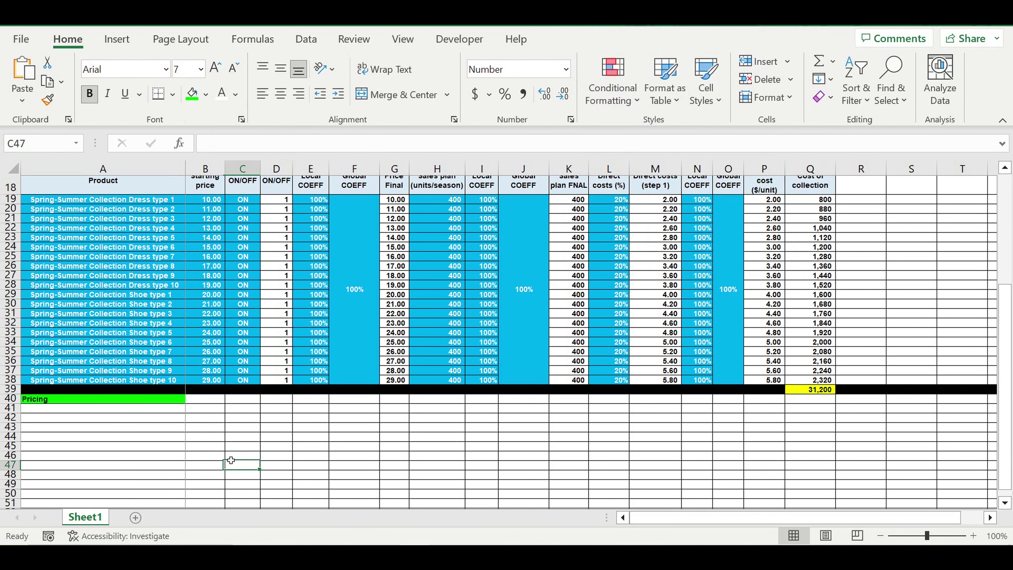
Start a number sequence under the Pricing heading with 1 in B41 and =B41+1 in C41
click(205, 409)
text(1)
click(255, 446)
click(250, 411)
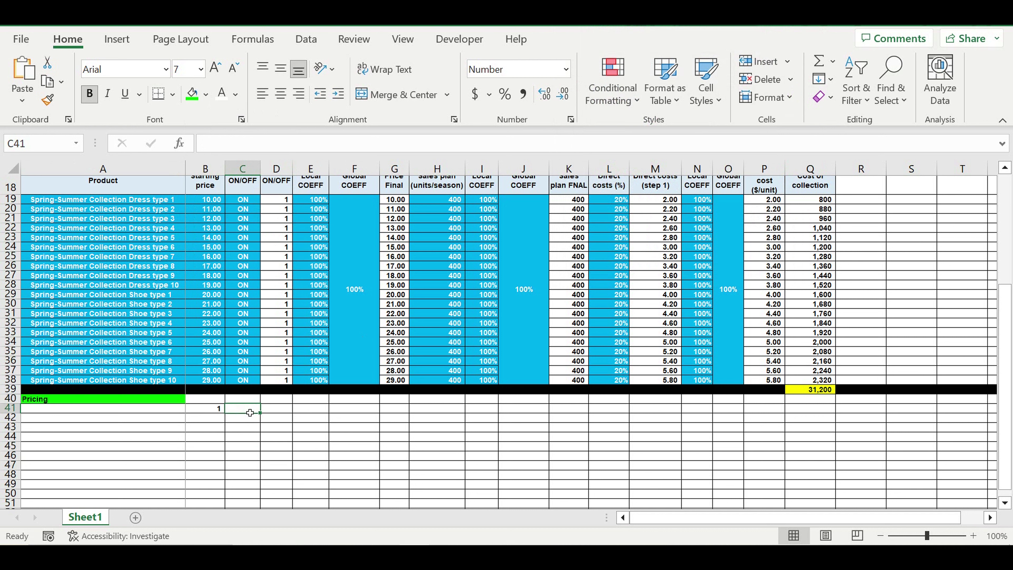
text(=)
click(210, 411)
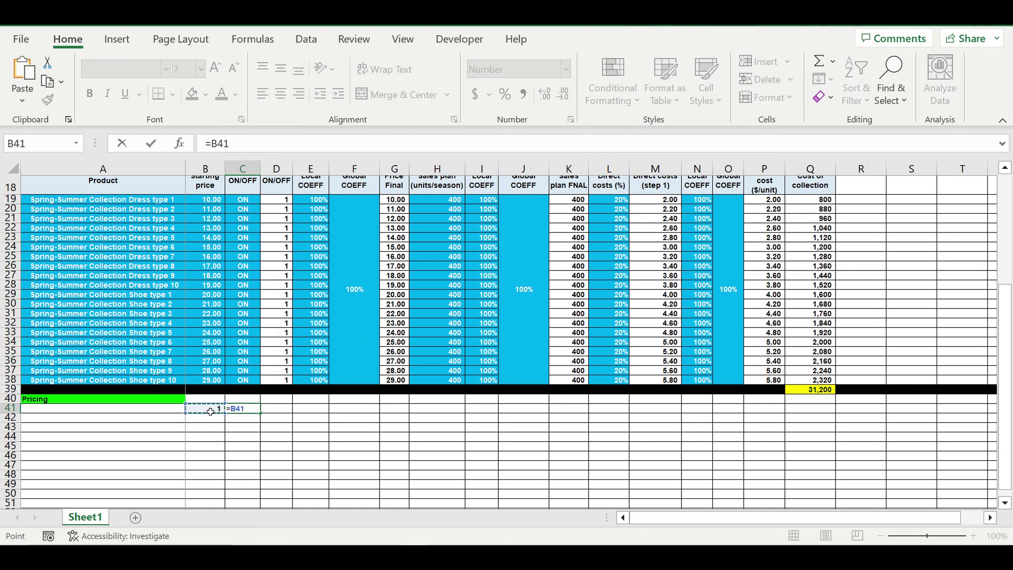
text(+1)
key(Return)
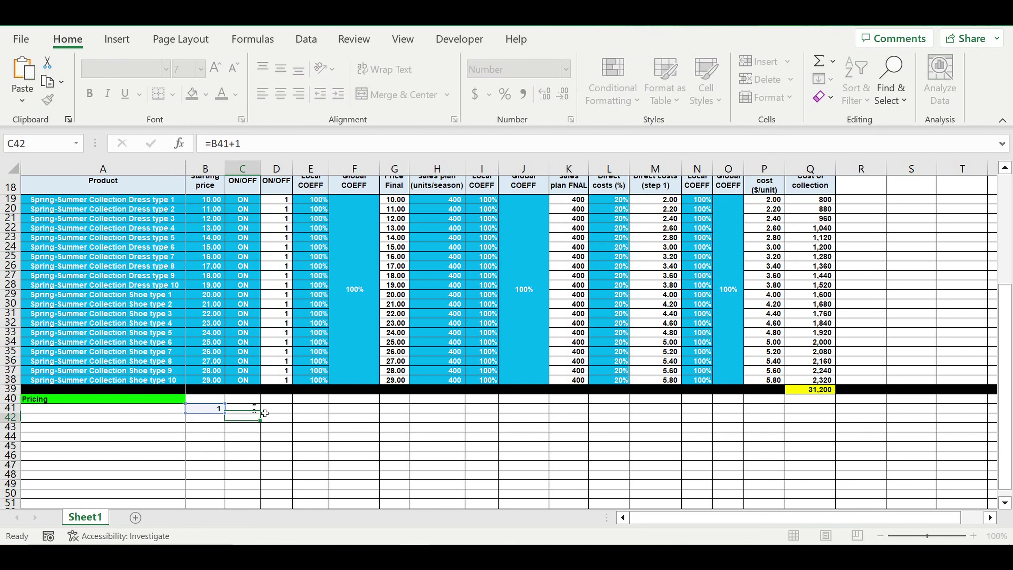
Fill the C41 sequence formula across row 41, keep the numbers 1 to 12 in B41:M41, and center them
click(244, 409)
drag(263, 416, 842, 423)
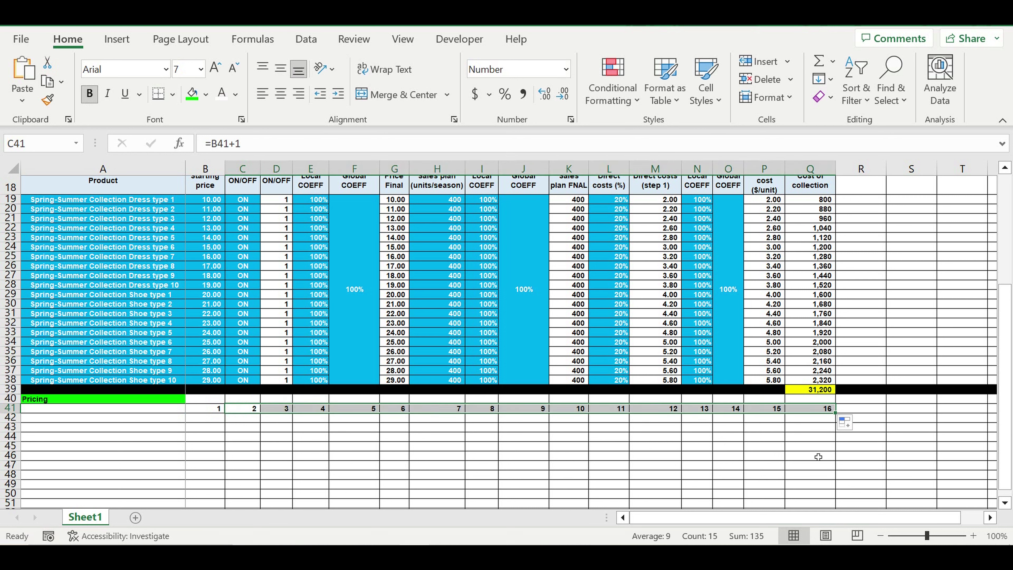
drag(694, 411, 224, 411)
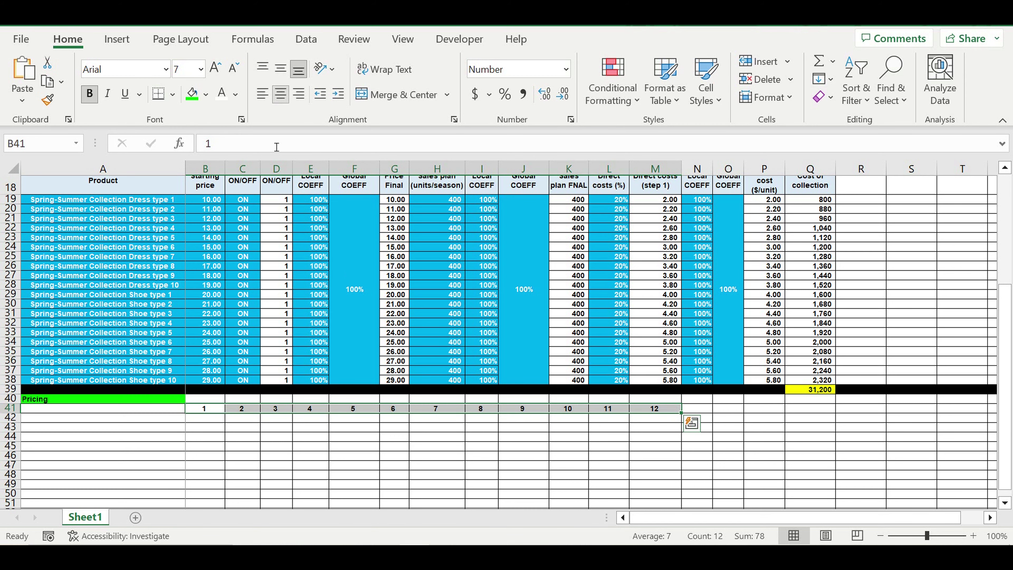
click(281, 94)
Apply a light gold theme fill to the numbered header cells B41:M41
scroll(279, 292, up, 3)
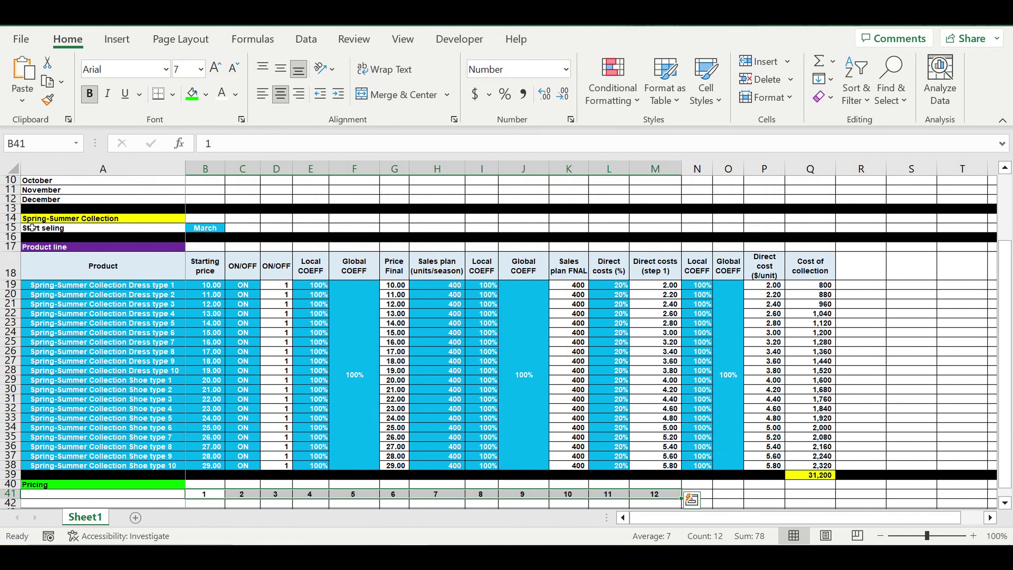
scroll(238, 286, down, 3)
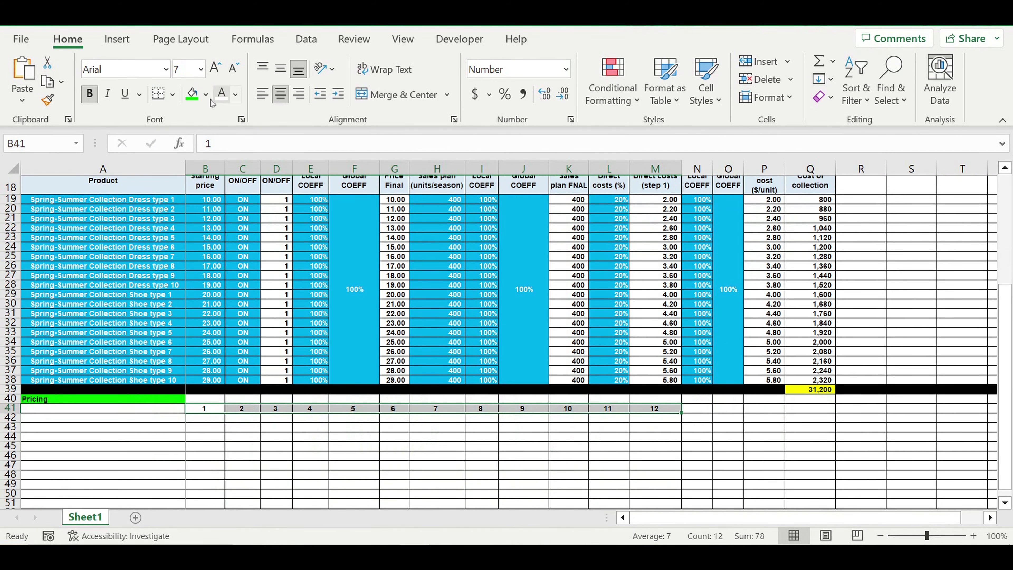
click(206, 94)
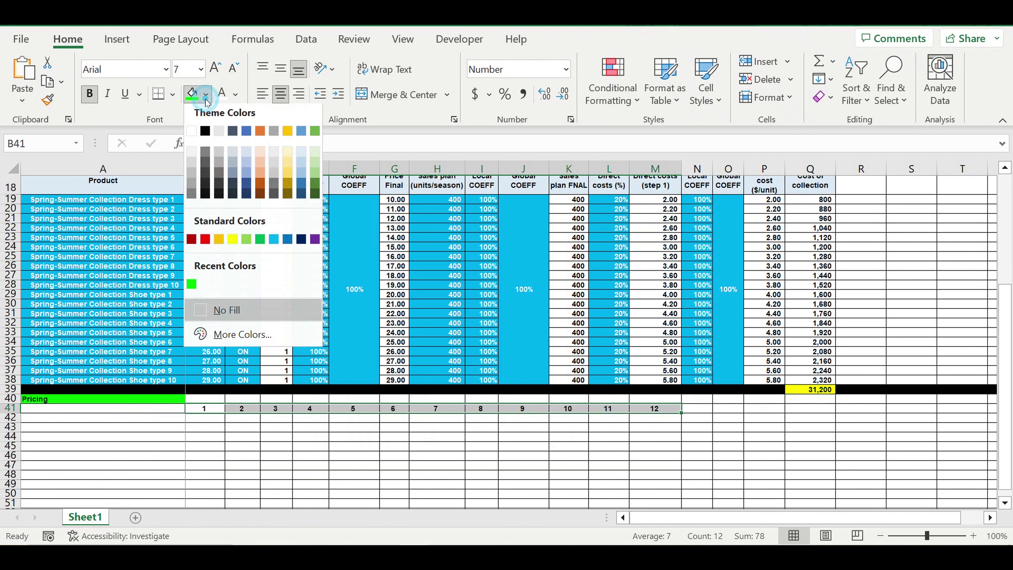
click(287, 159)
click(244, 474)
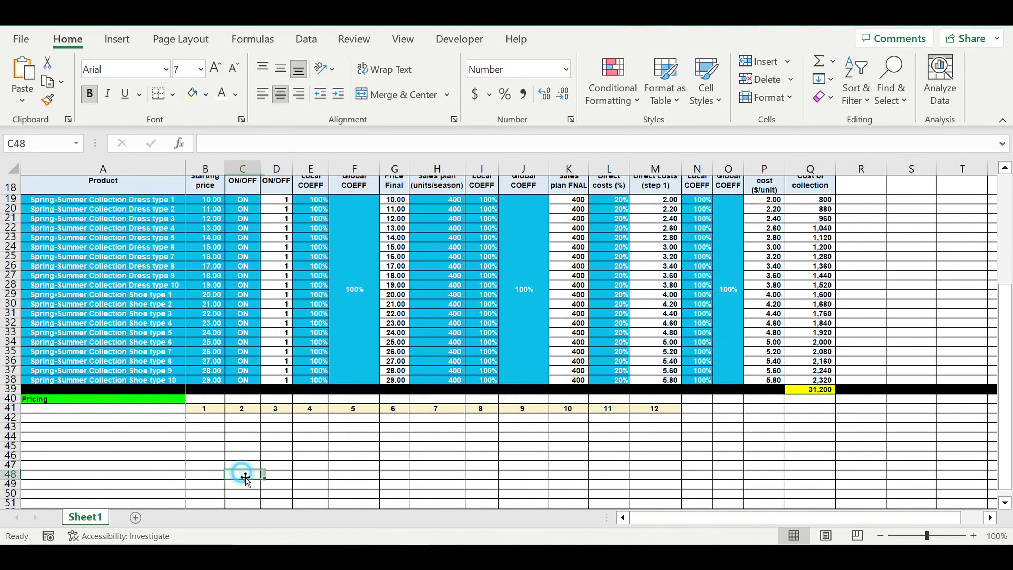
Link B42, under the first sequence number, to the collection's selling start month with =B15
click(208, 426)
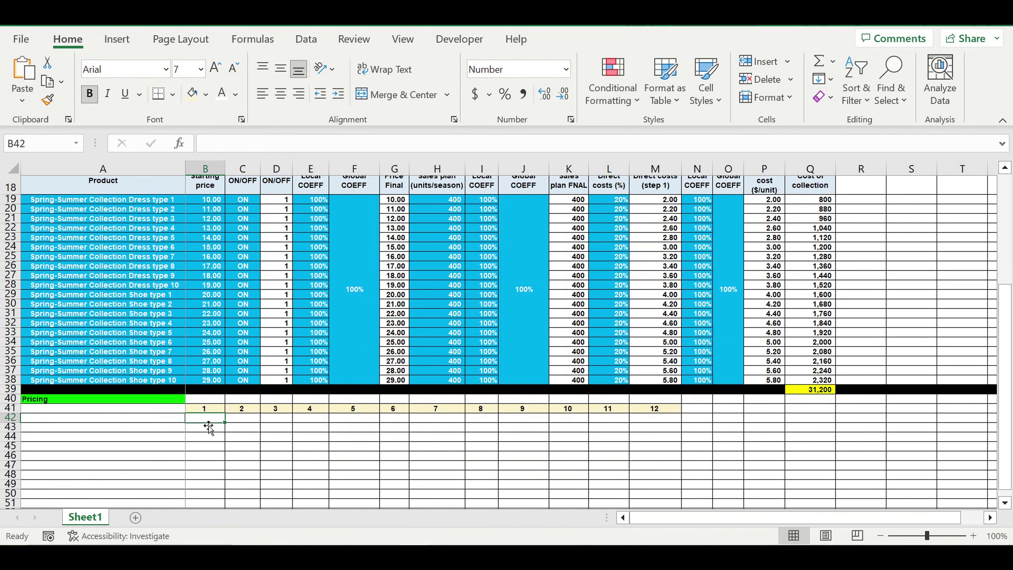
text(=)
scroll(296, 422, up, 3)
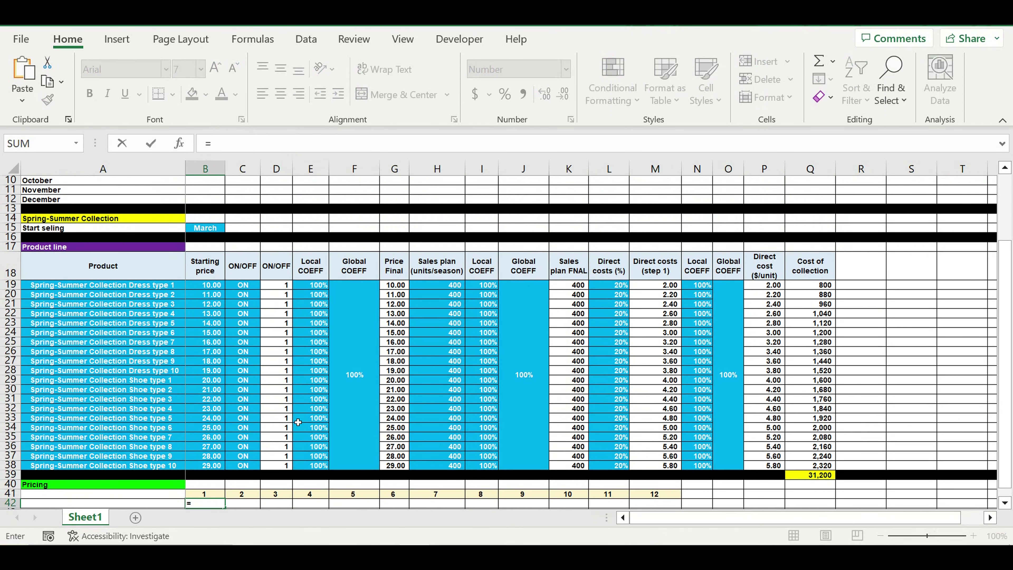
scroll(298, 422, up, 1)
click(206, 259)
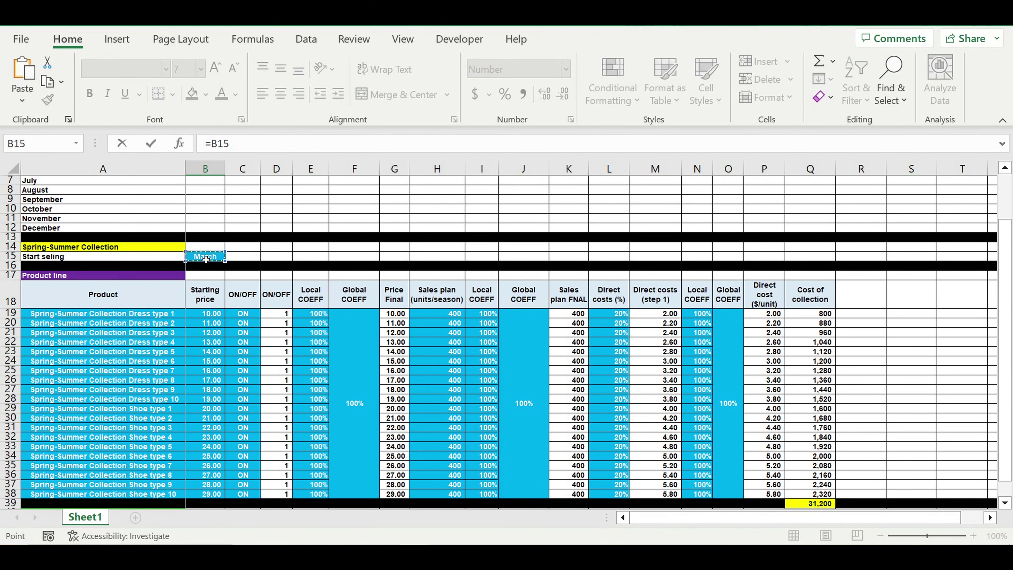
key(Return)
Center the contents of the month row B42:M42 in the Pricing section
scroll(226, 465, down, 1)
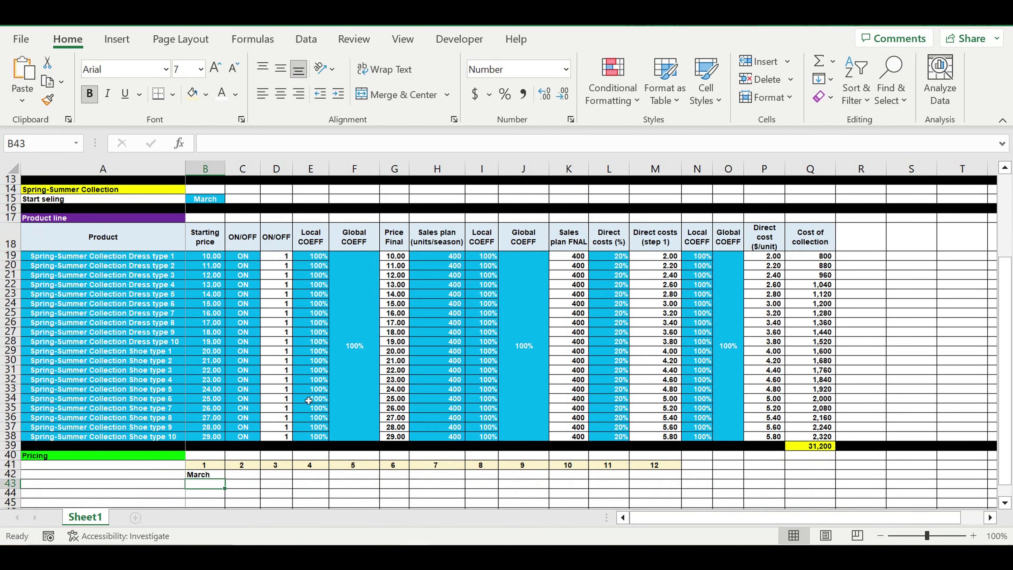
drag(207, 468, 674, 470)
click(280, 93)
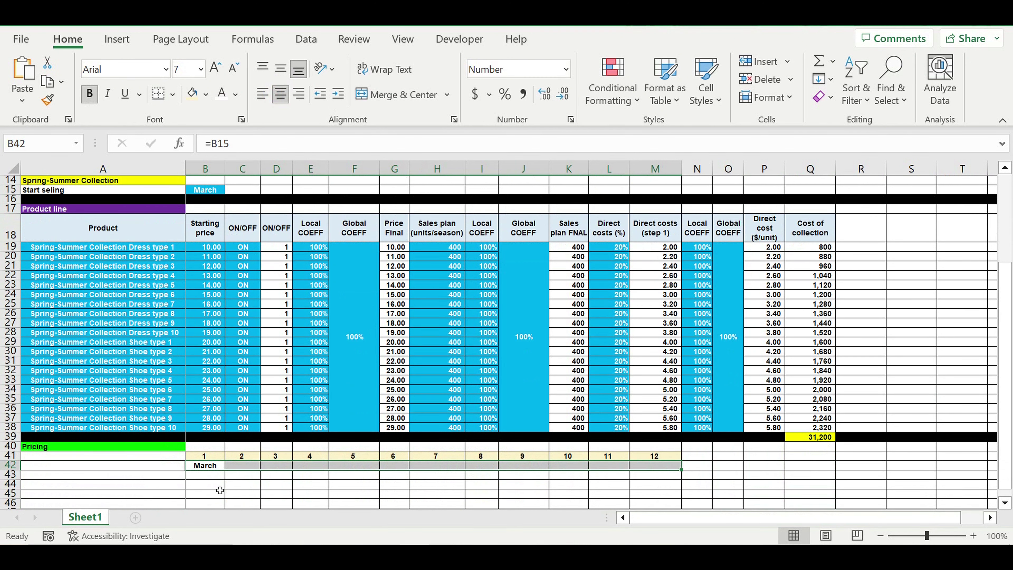
click(211, 489)
click(210, 467)
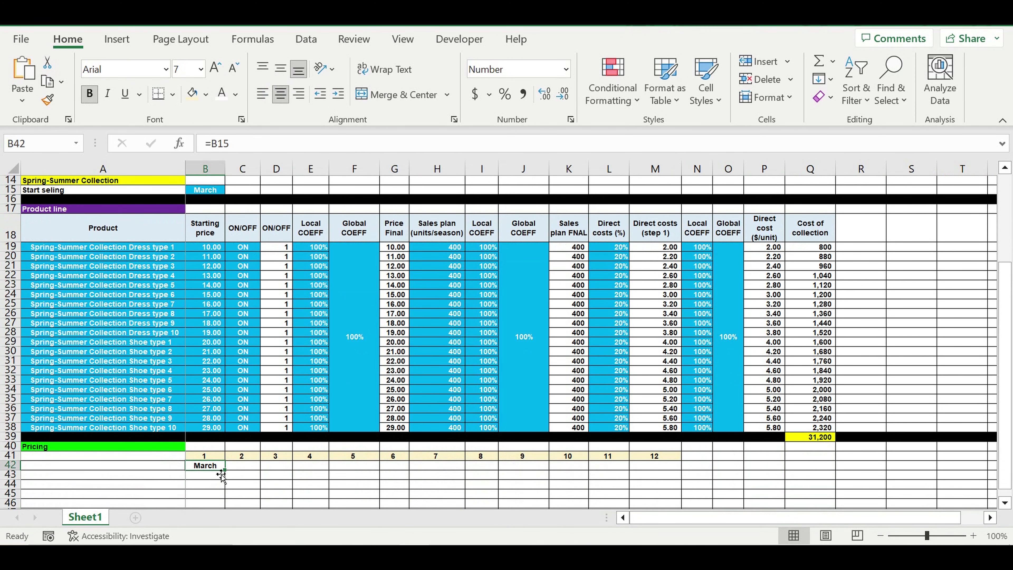
Number the months January to December in C1:C12, entering 1 in C1 and =C1+1 in C2 and filling down
scroll(242, 310, up, 3)
scroll(242, 310, up, 2)
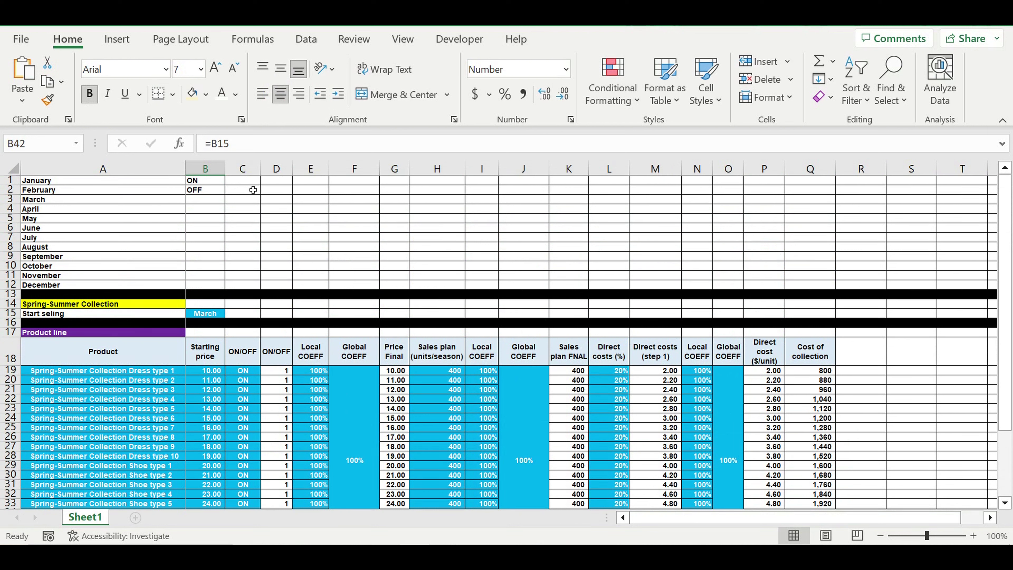
click(244, 182)
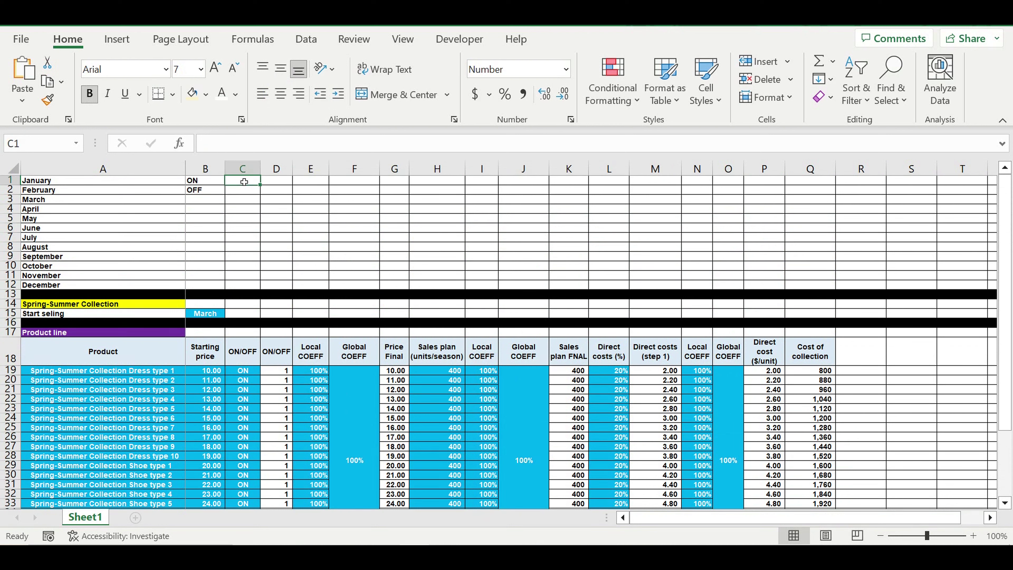
text(1)
click(251, 191)
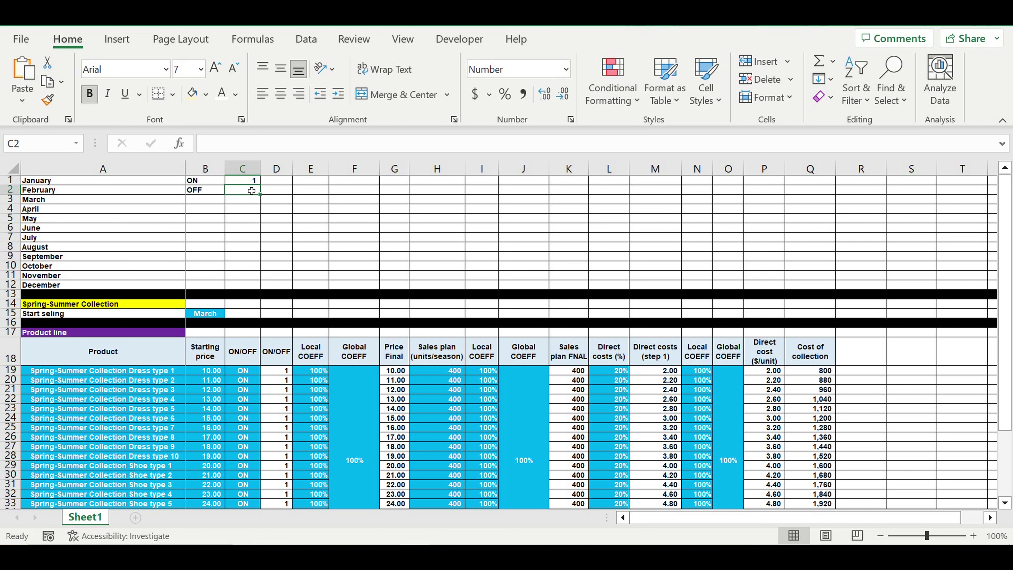
text(=)
click(243, 183)
text(+1)
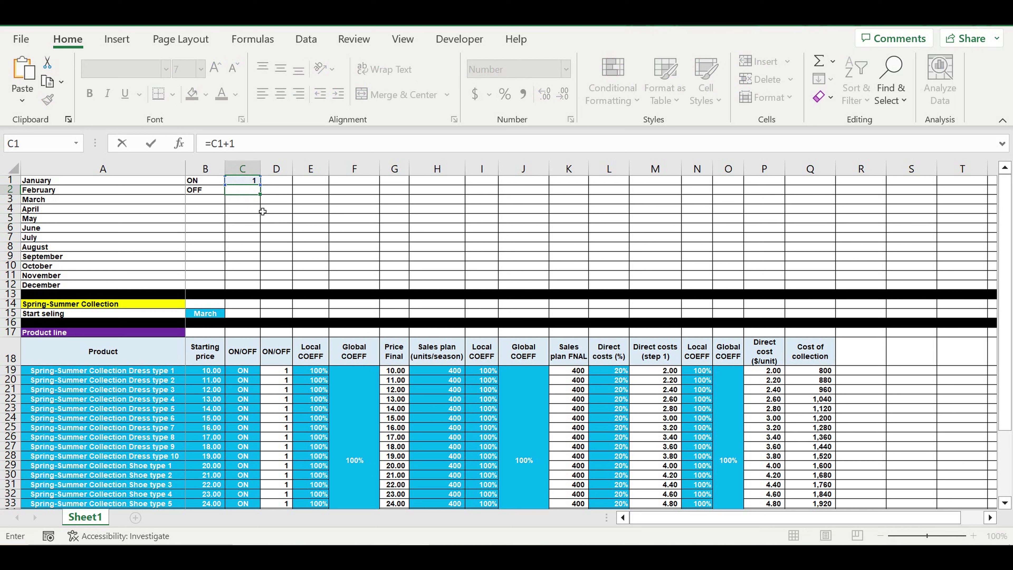
click(250, 192)
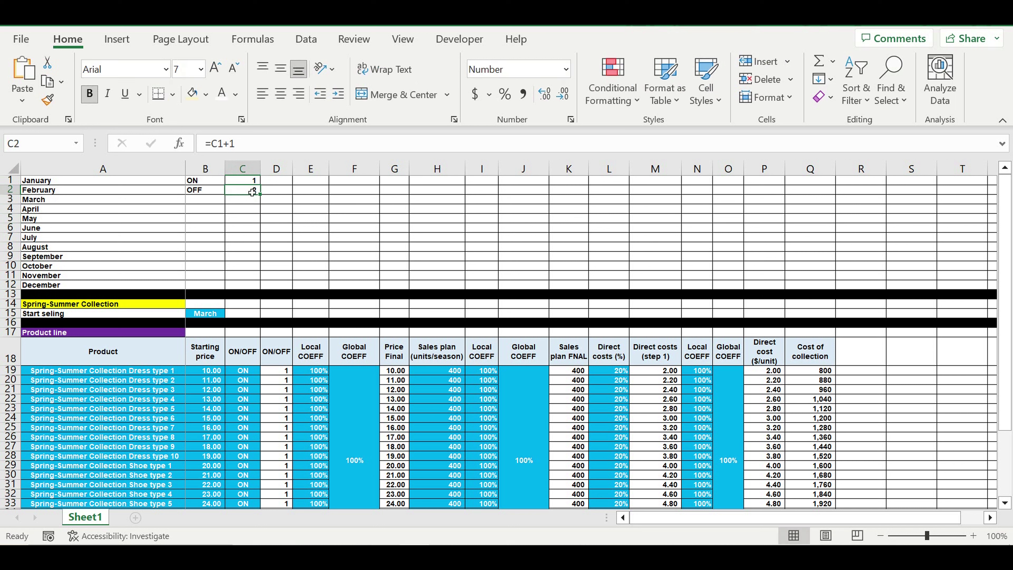
drag(263, 199, 248, 290)
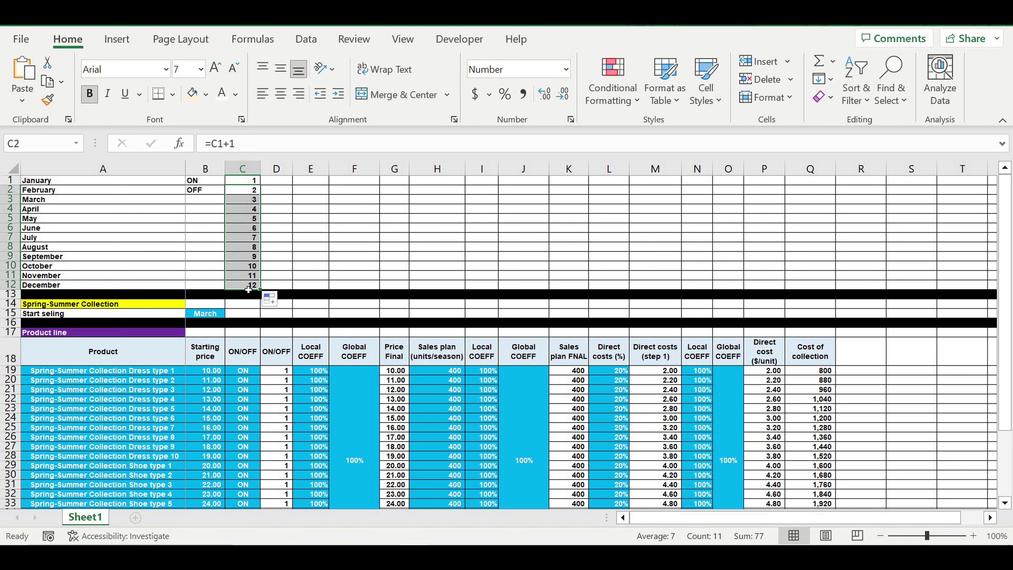
click(402, 211)
Write the month number lookup =VLOOKUP(B42,A1:C12,3,0) in B43
scroll(383, 315, down, 3)
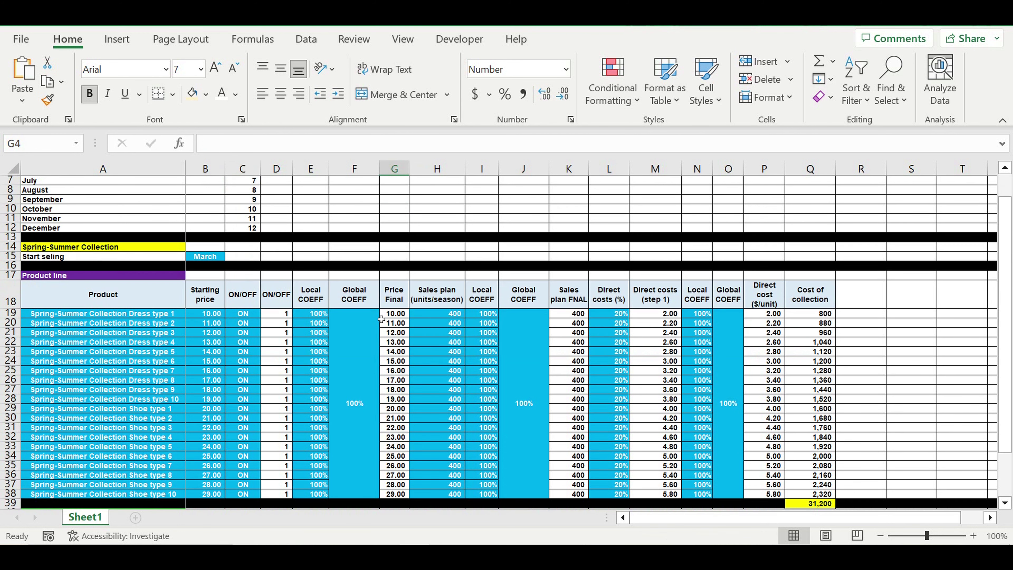
scroll(381, 319, down, 2)
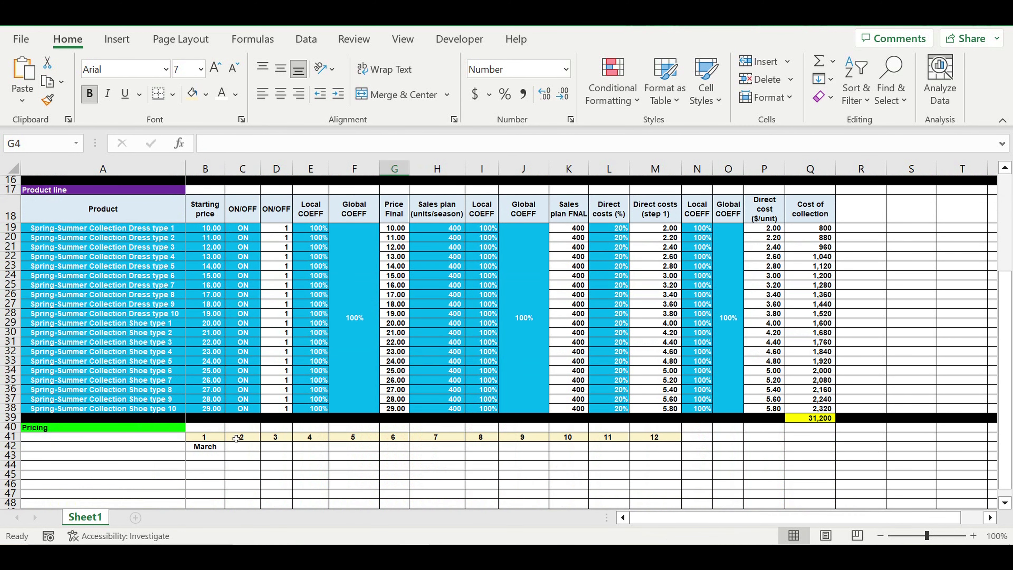
click(217, 456)
text(=)
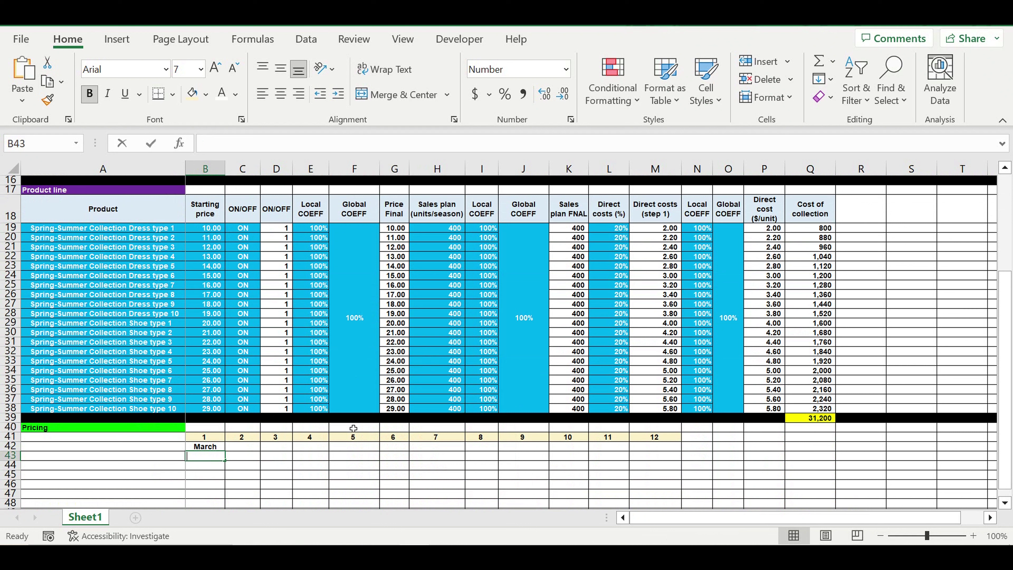
text(vl)
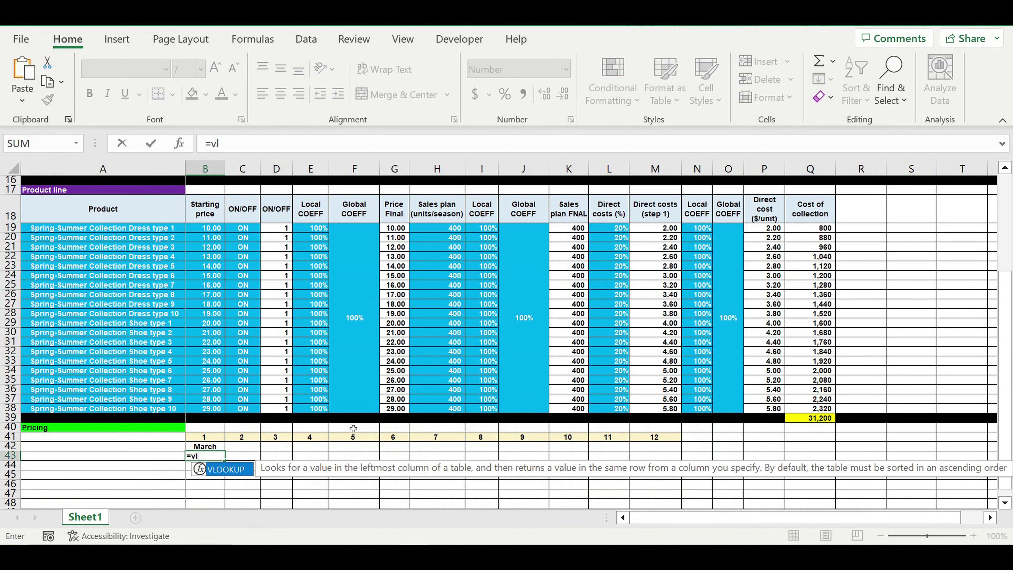
double_click(237, 473)
click(201, 449)
text(,)
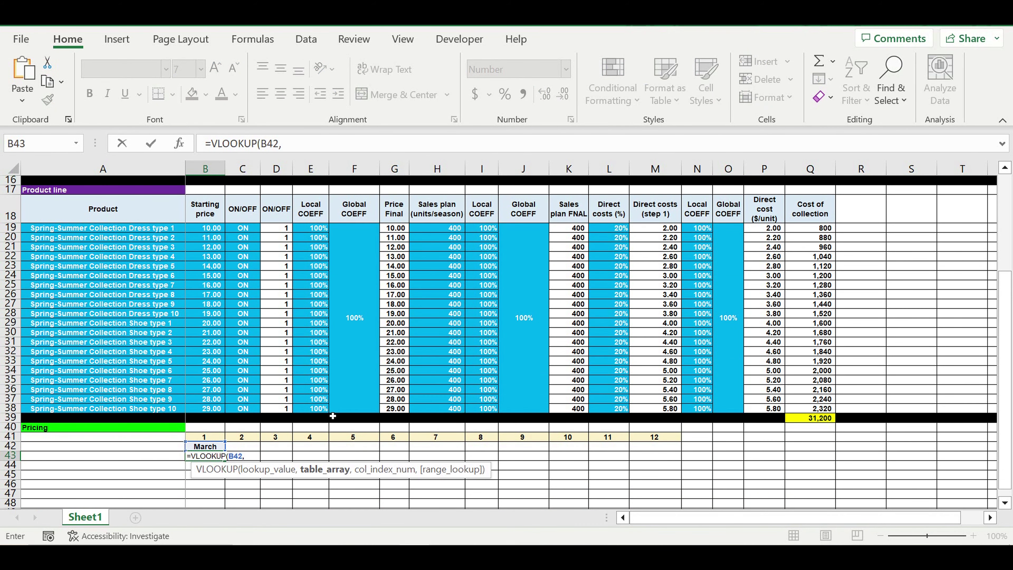
scroll(333, 416, up, 5)
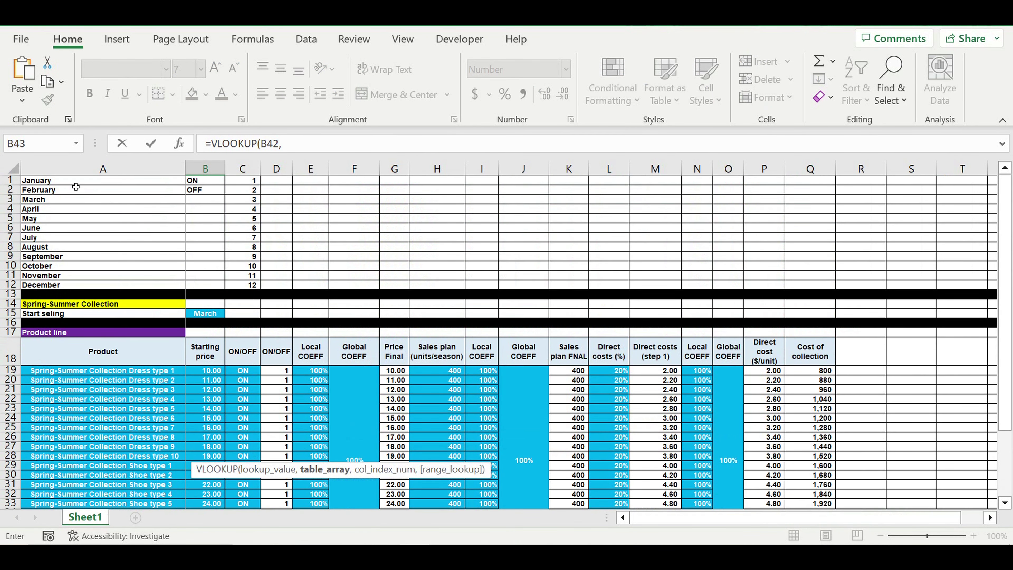
drag(76, 180, 252, 293)
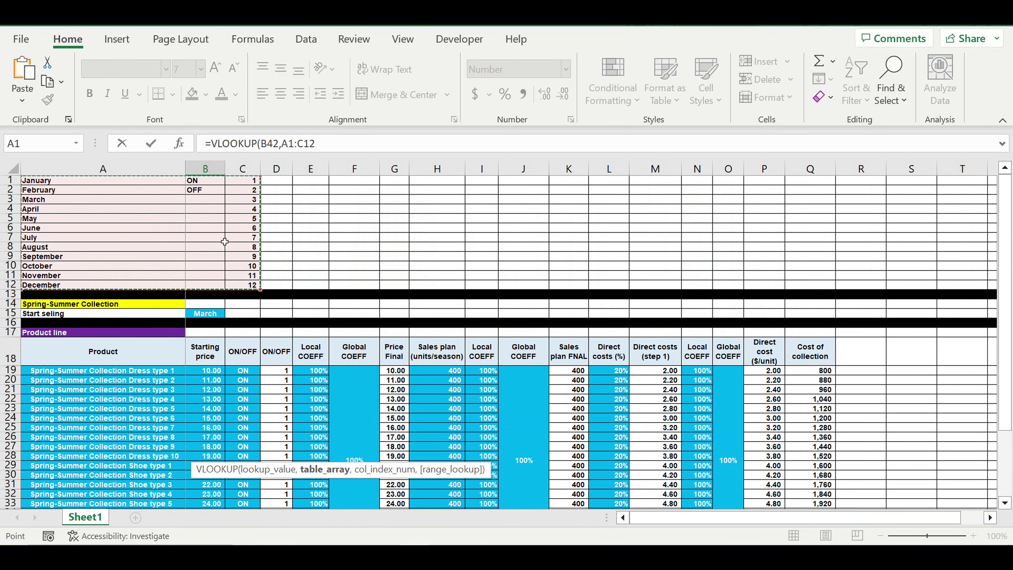
click(341, 151)
text(,3)
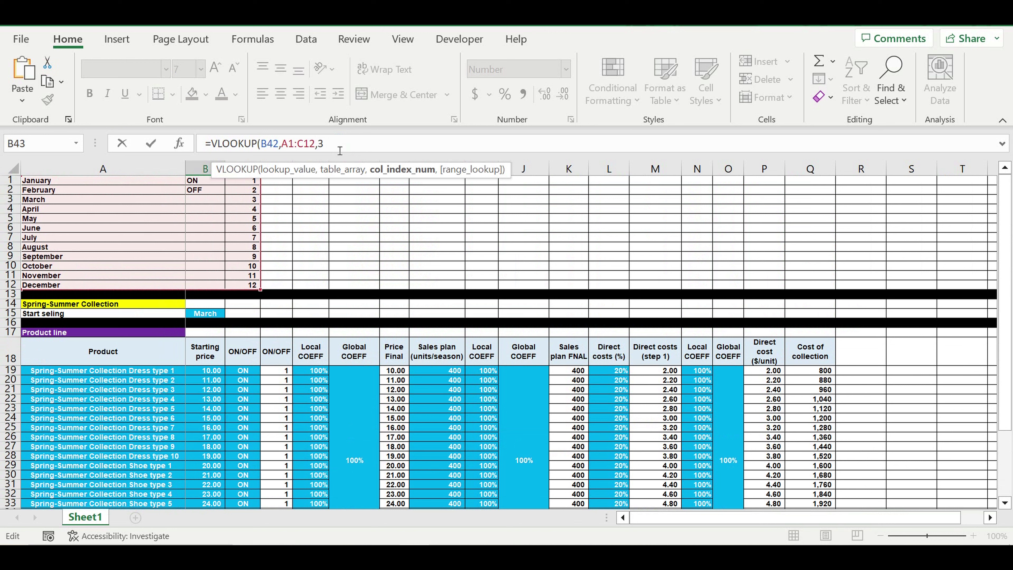
text(,0))
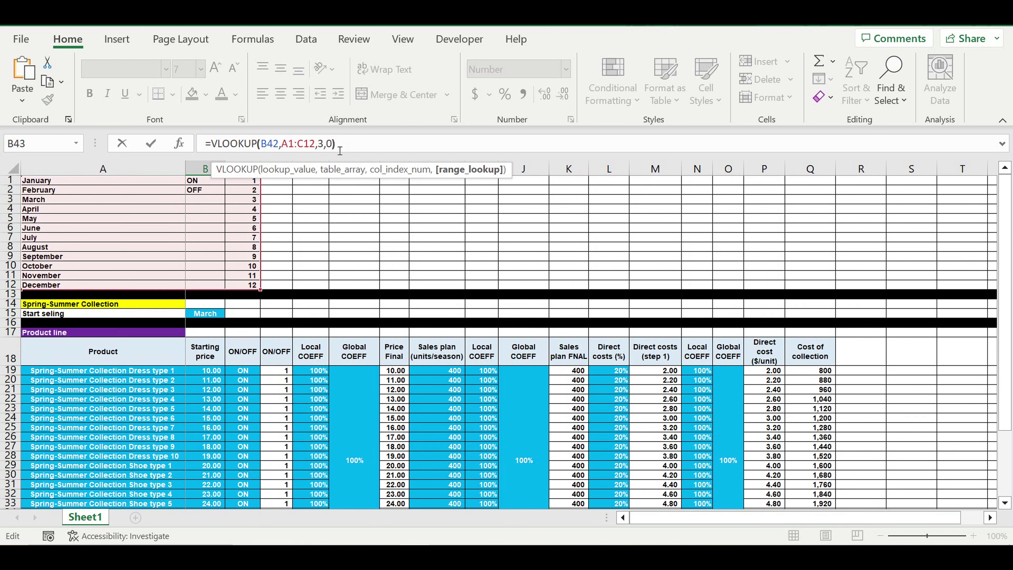
Make the lookup range A1:C12 absolute in the B43 formula and enter the formula
click(290, 146)
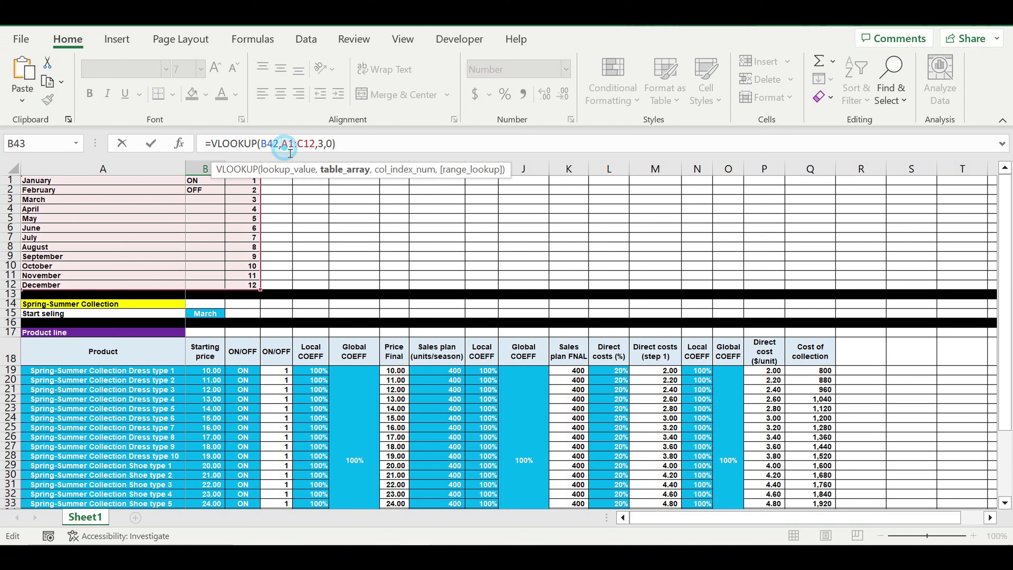
text($)
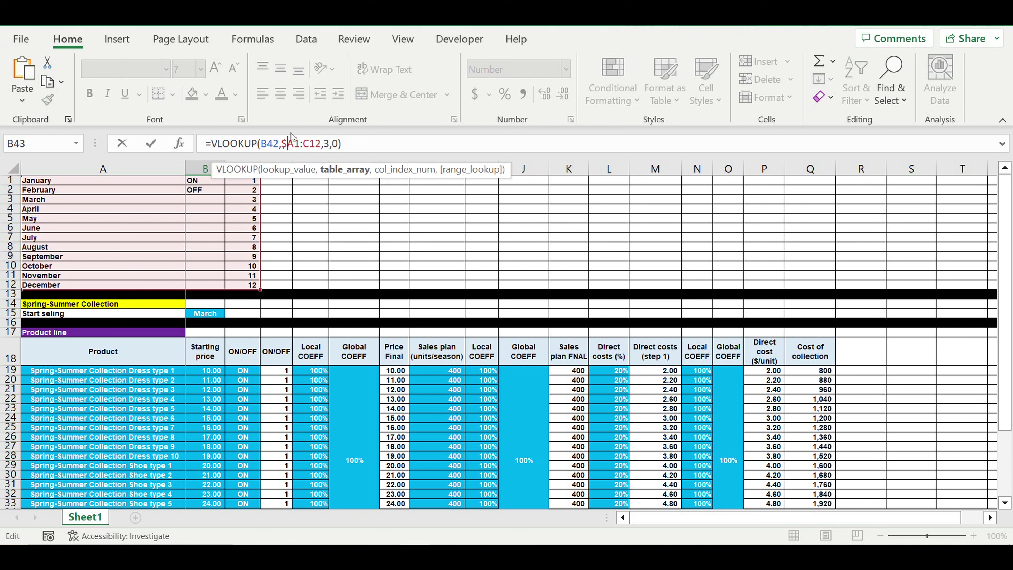
key(Right)
text($)
click(317, 147)
key(Left)
text($)
key(Right)
key(Return)
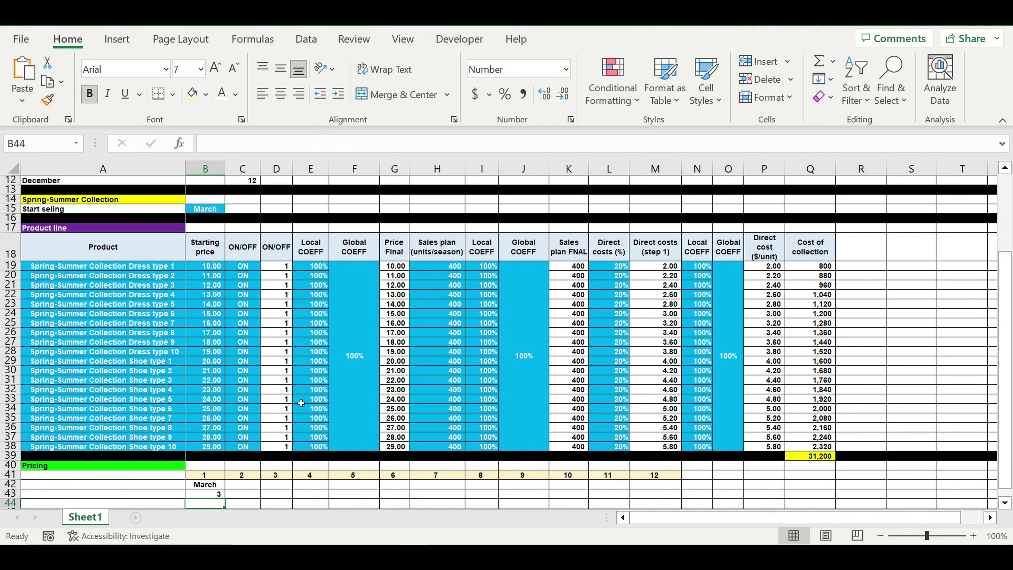
Center the month number in B43
scroll(301, 404, down, 2)
click(218, 409)
click(279, 101)
click(233, 459)
Enter =IF(B43=12,1,B43+1) in C43 so the month number restarts at 1 after December
click(247, 411)
text(=)
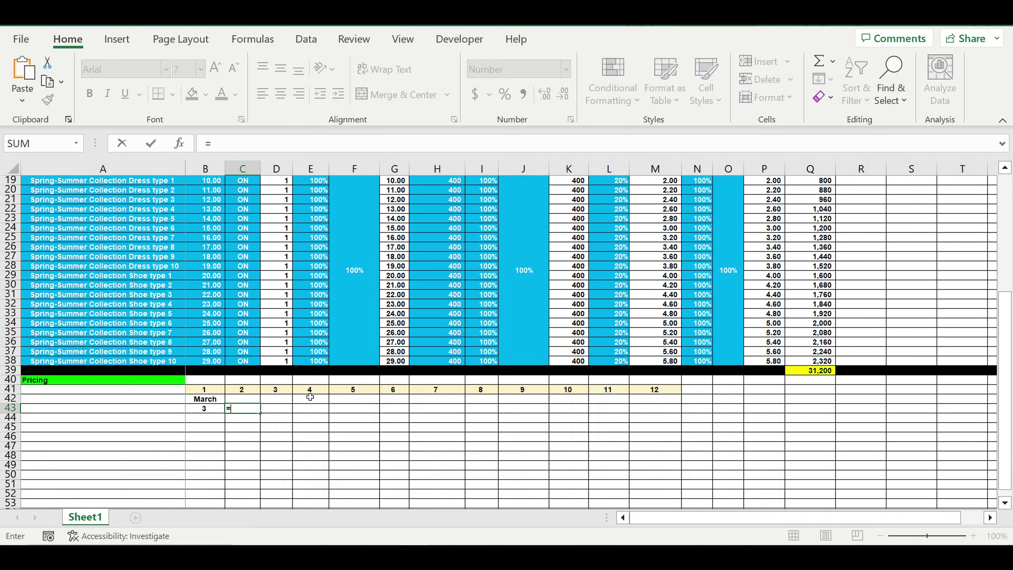
text(if)
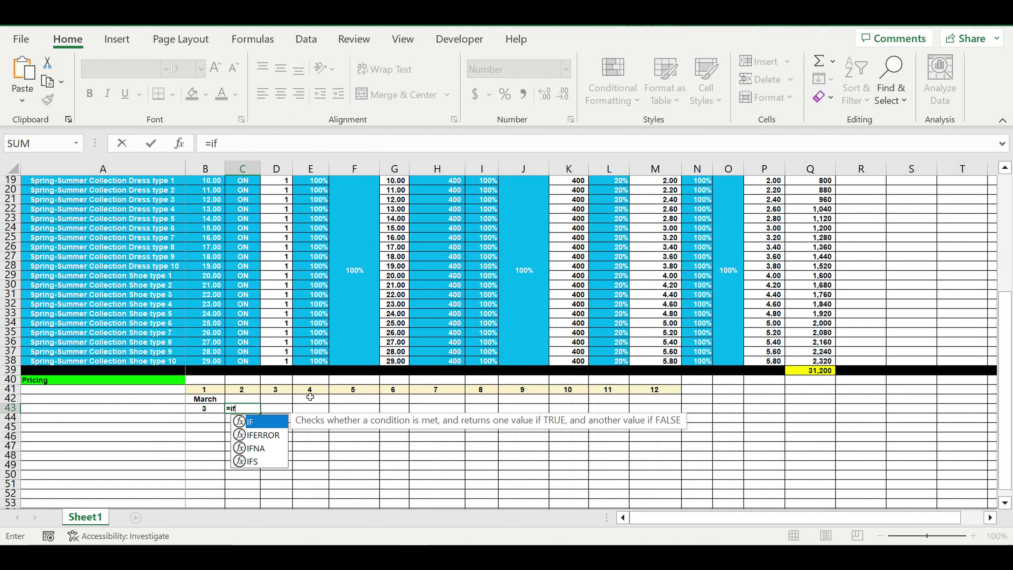
text(()
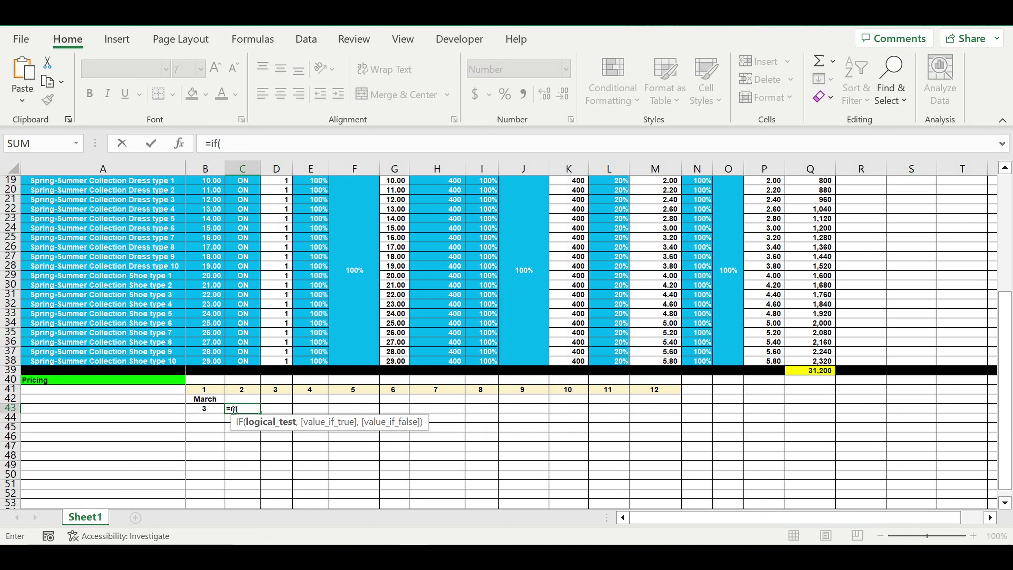
click(214, 409)
text(=)
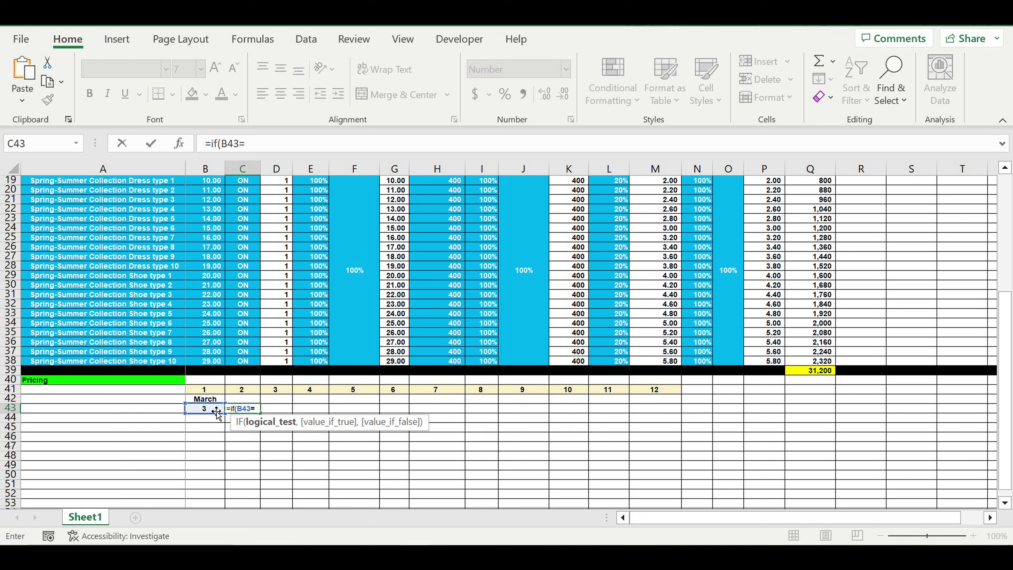
text(12,,)
key(Left)
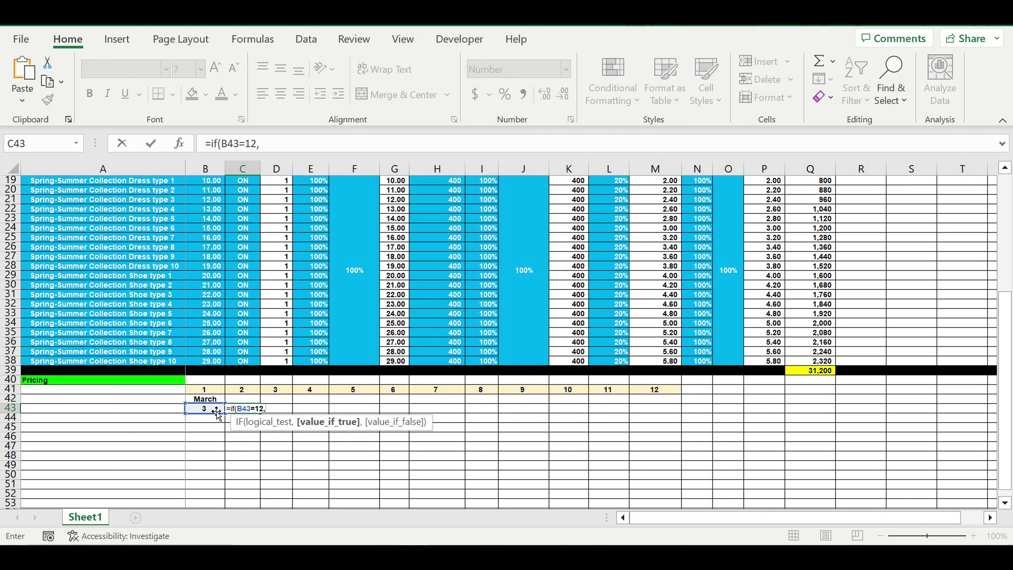
text(,)
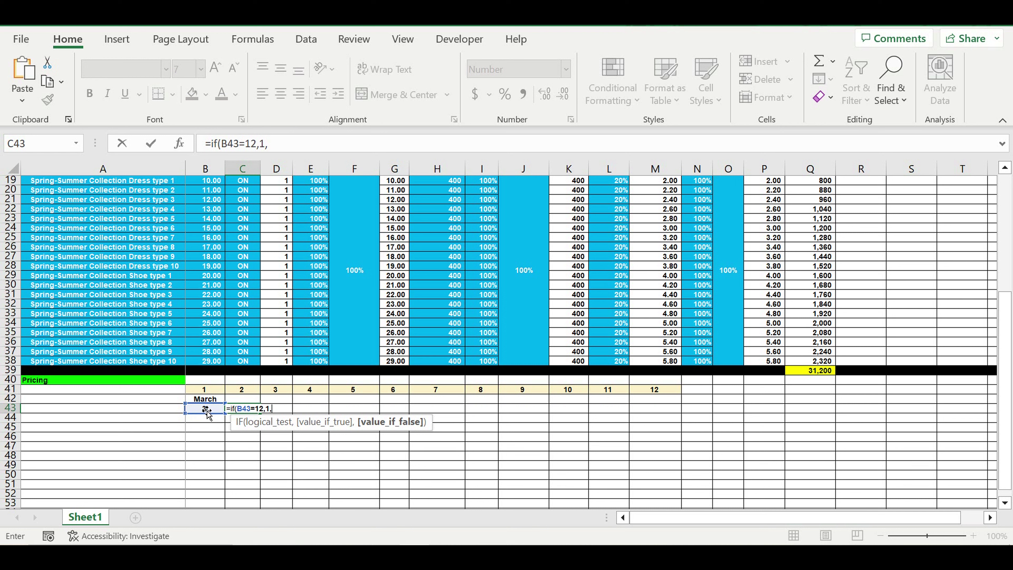
click(205, 410)
text(+)
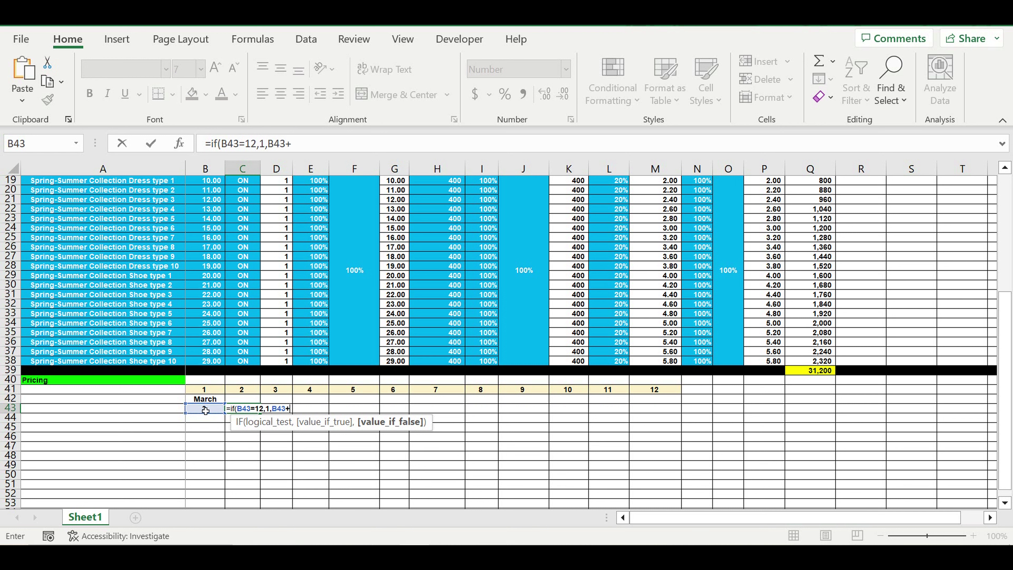
text(1))
key(Return)
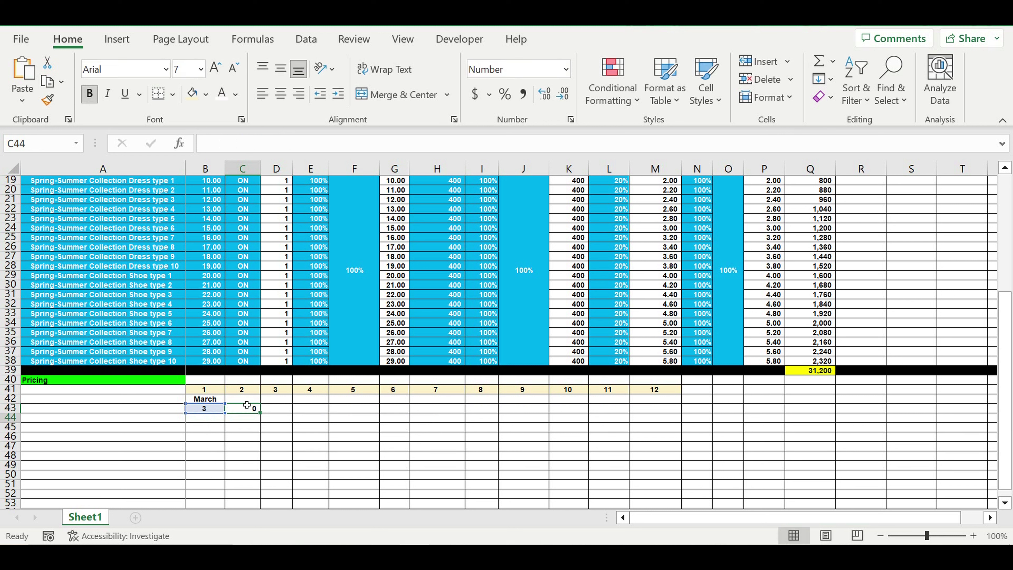
Fill the C43 formula across to M43 and center the month numbers in B43:M43
click(242, 409)
drag(260, 413, 671, 438)
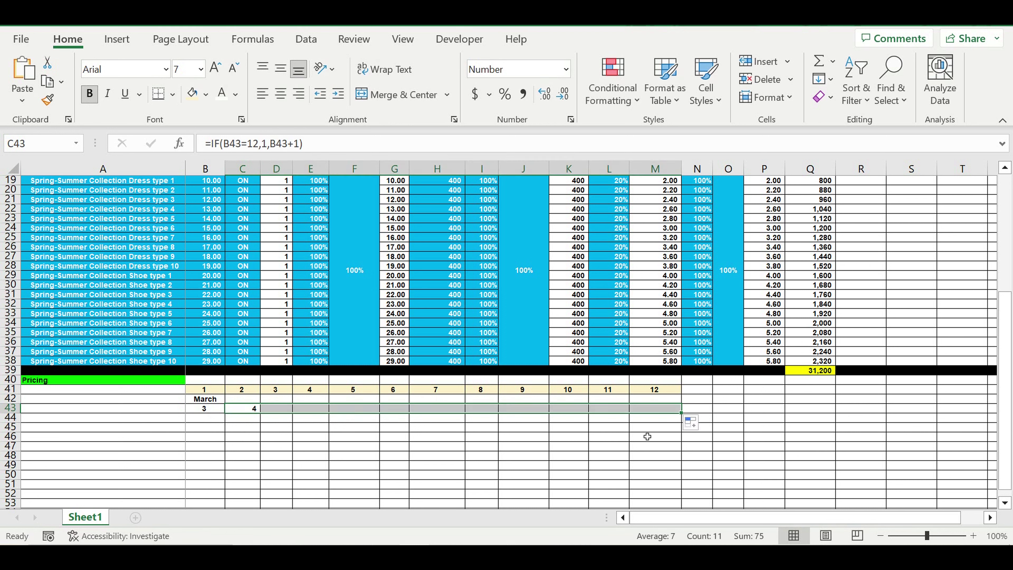
click(590, 436)
drag(203, 411, 646, 409)
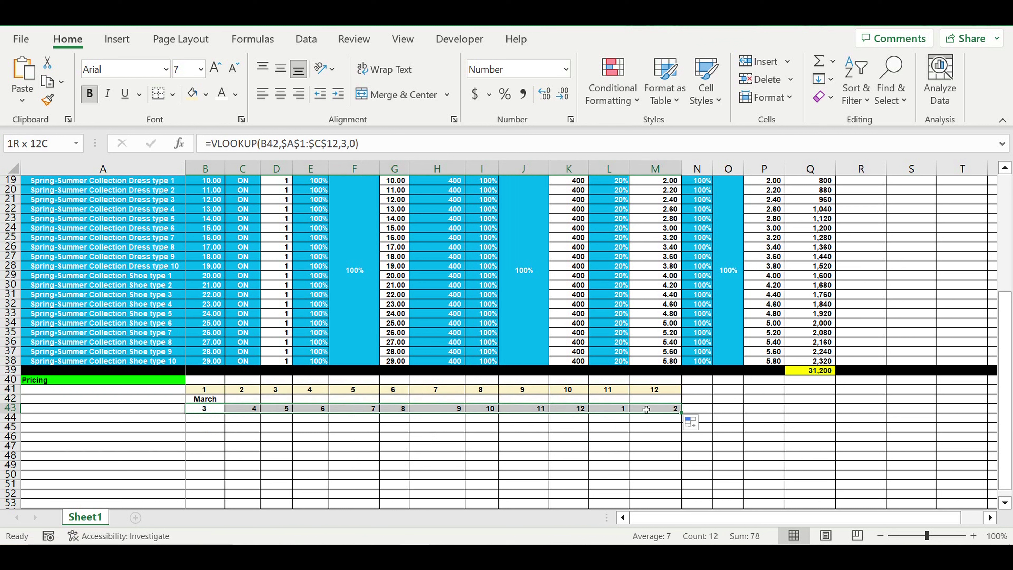
click(280, 94)
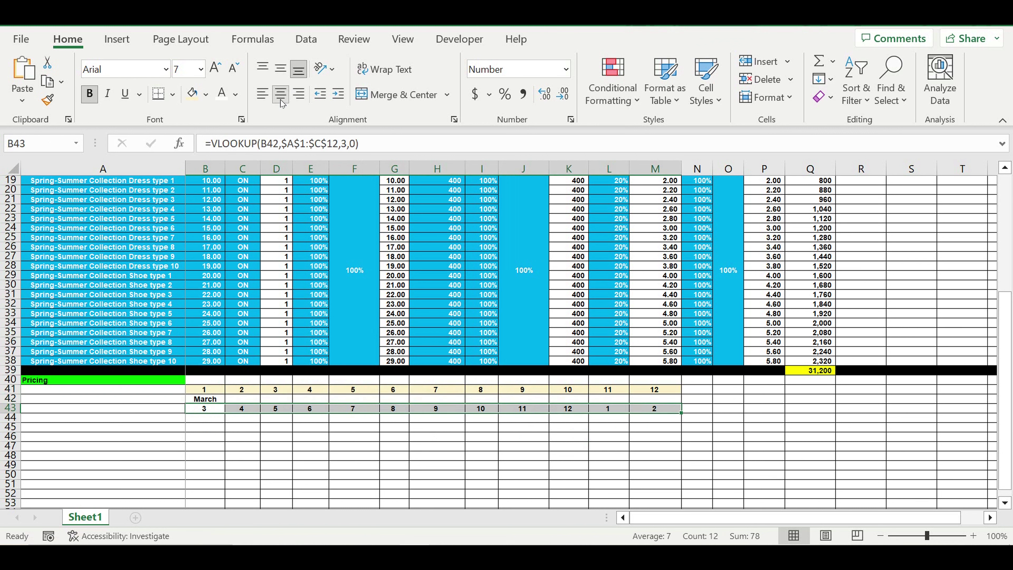
click(279, 483)
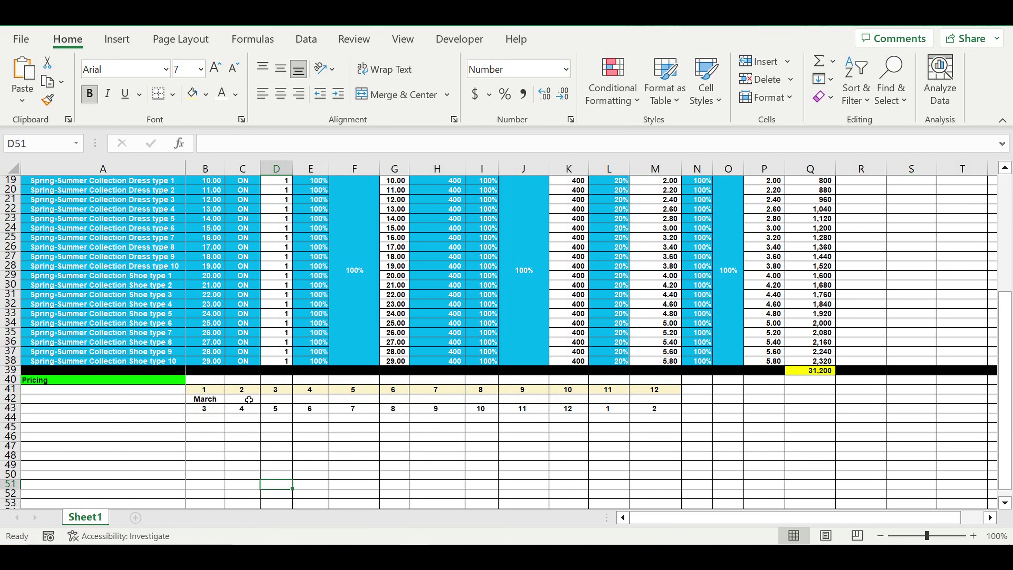
Enter =A1 in D1 to repeat the January name beside its month number
drag(243, 401, 655, 404)
click(258, 437)
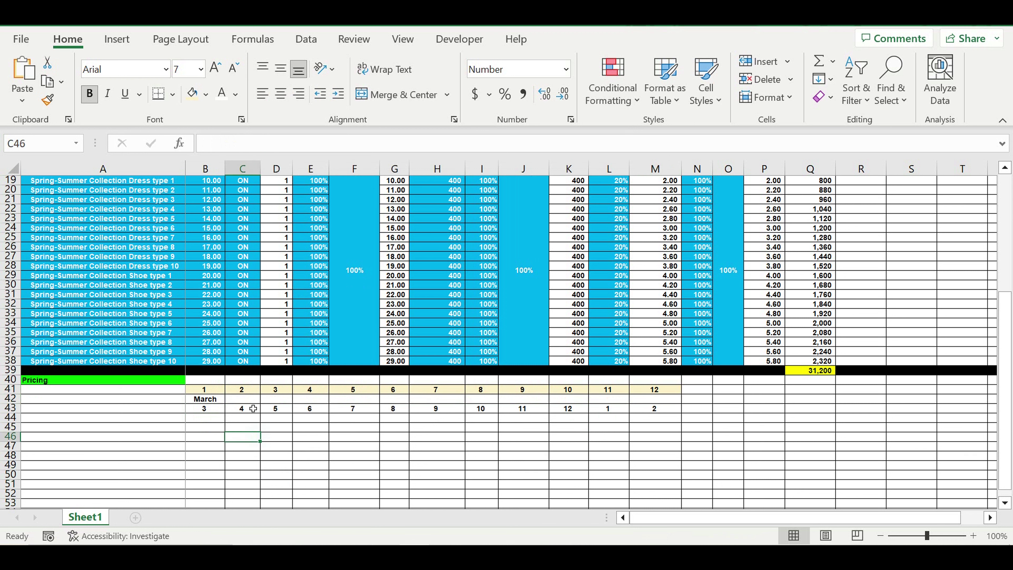
click(248, 402)
scroll(353, 379, up, 6)
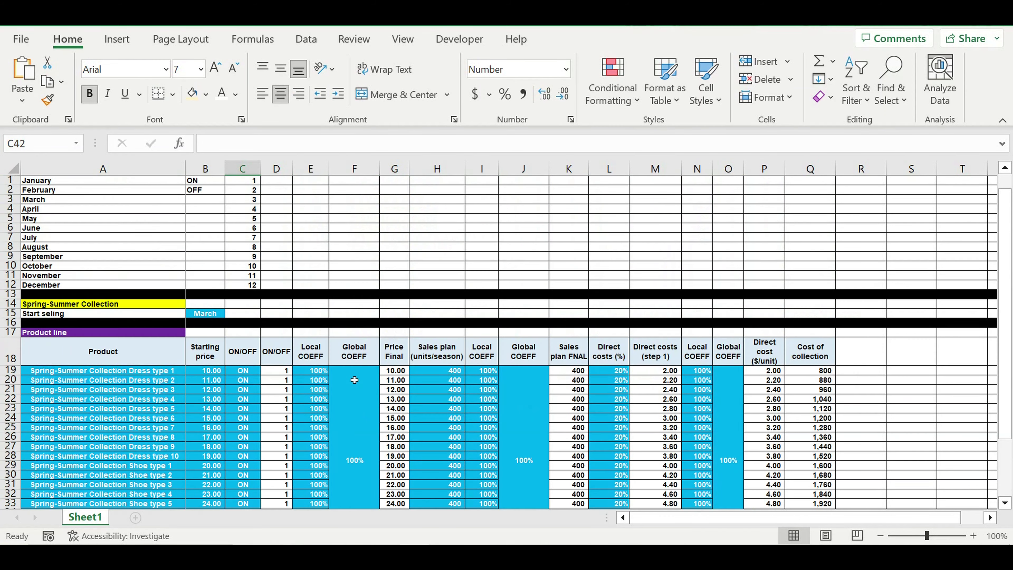
click(283, 183)
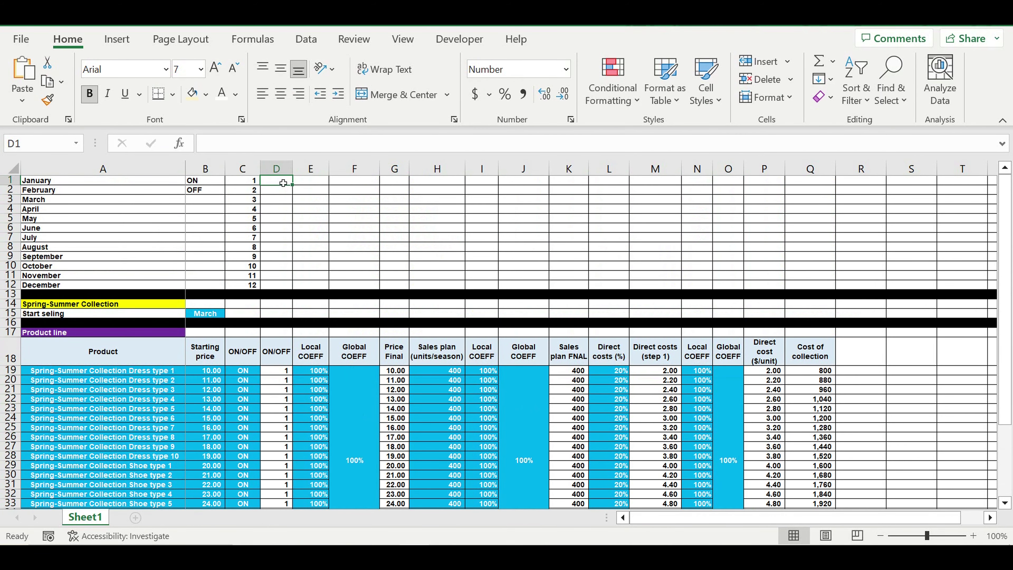
text(=)
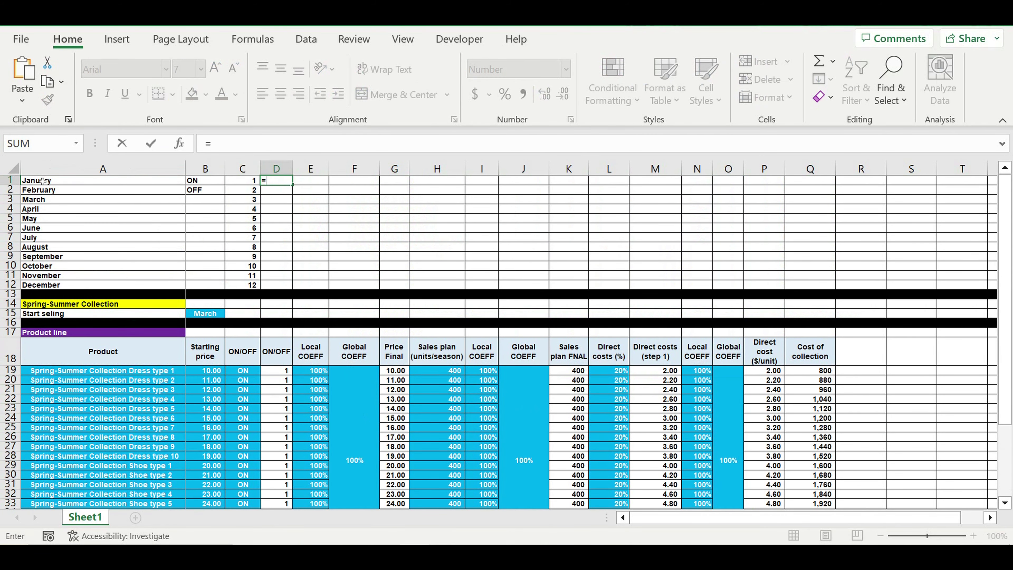
click(43, 180)
key(Return)
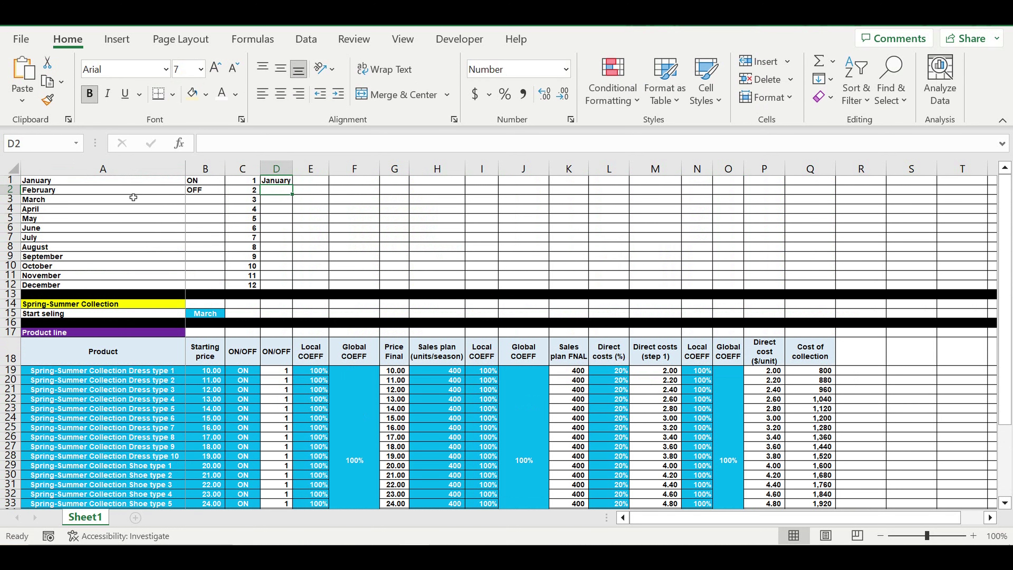
Fill the D1 formula down to D12 and autofit the width of column D
click(277, 183)
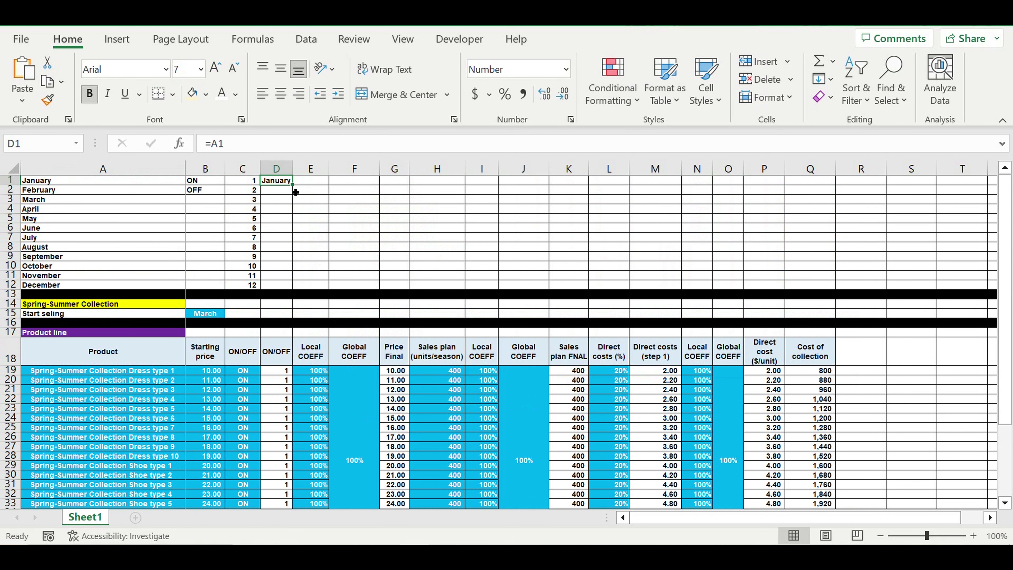
drag(295, 192, 295, 286)
double_click(293, 169)
Start a VLOOKUP formula in C42 with C43 as the lookup value
scroll(399, 372, down, 6)
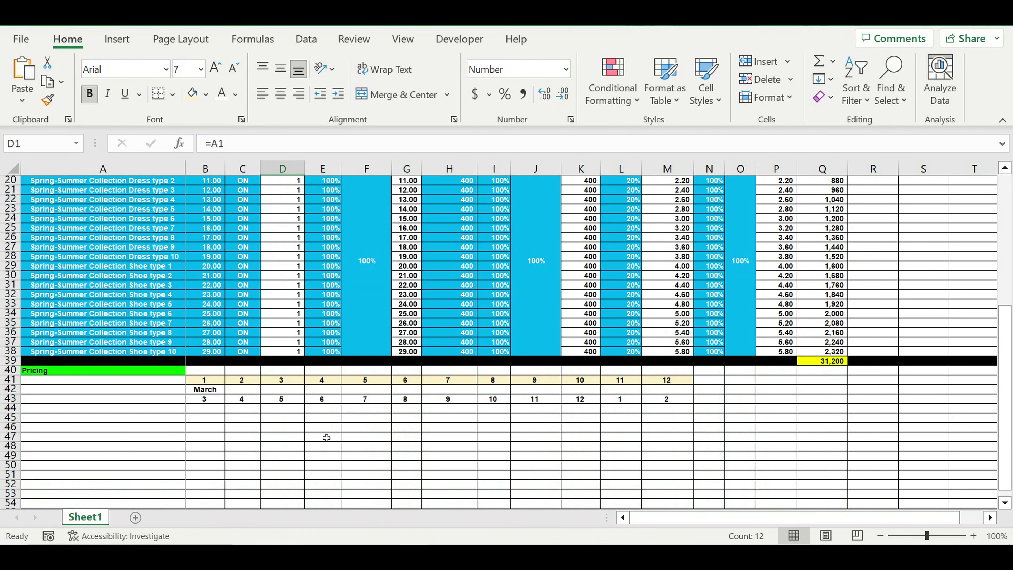
click(321, 462)
click(254, 416)
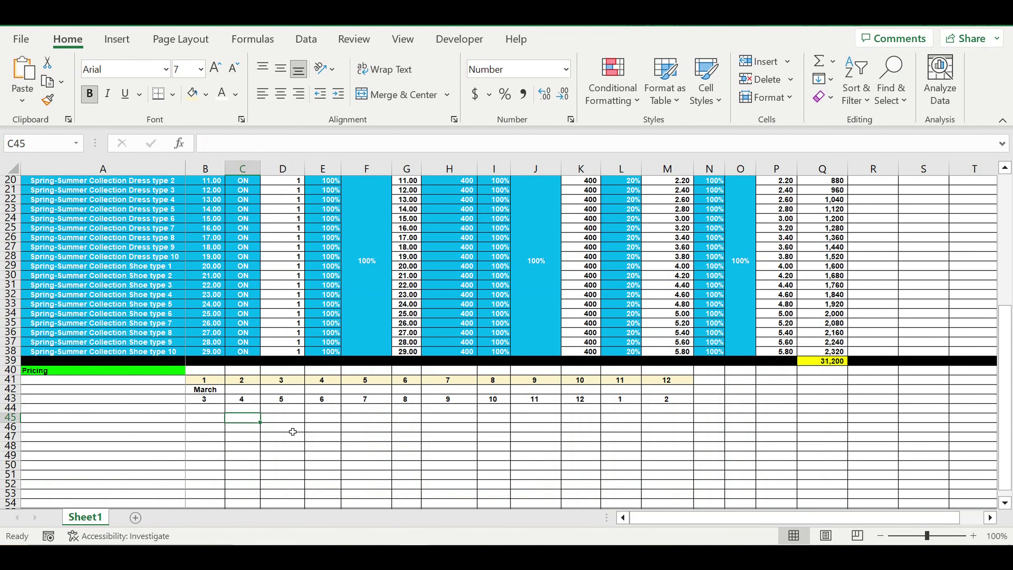
scroll(293, 432, down, 8)
scroll(293, 432, up, 2)
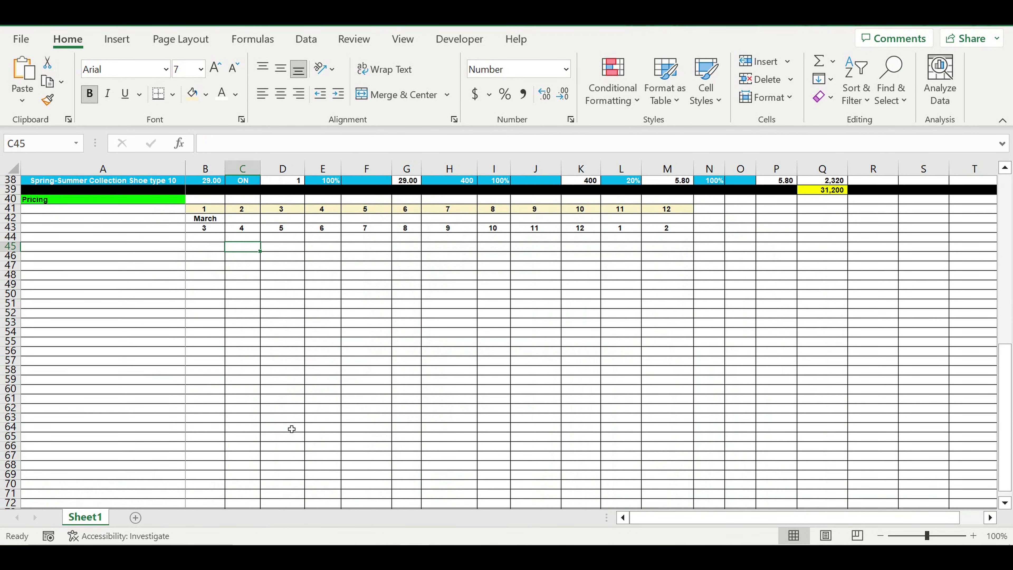
click(244, 219)
scroll(345, 259, up, 1)
scroll(345, 259, up, 3)
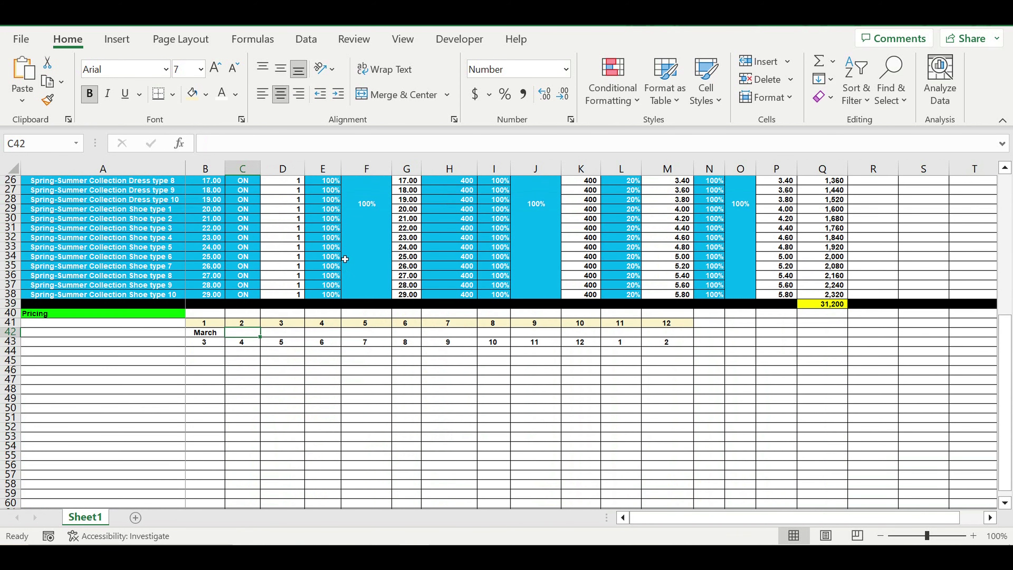
text(=vl)
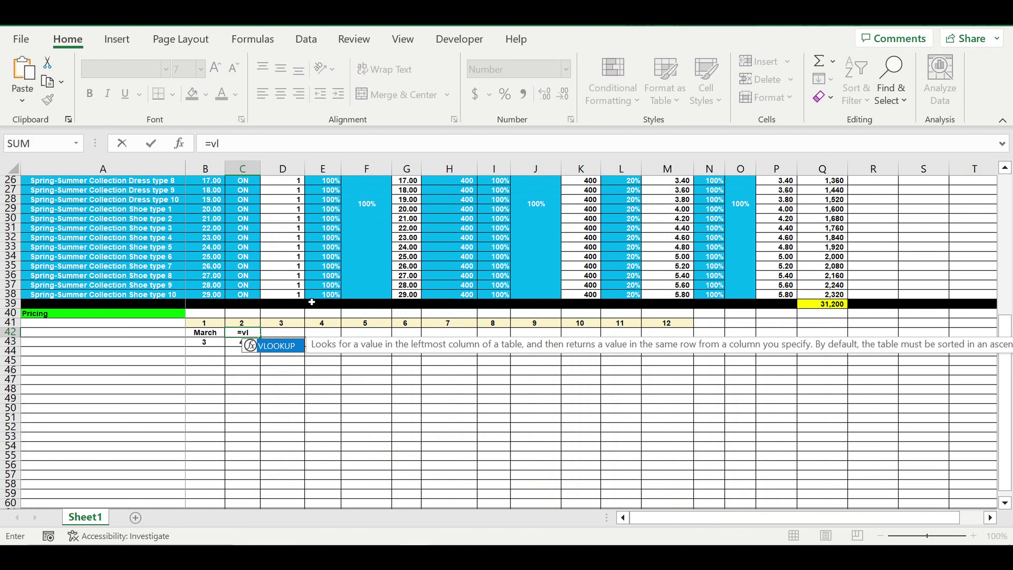
double_click(283, 346)
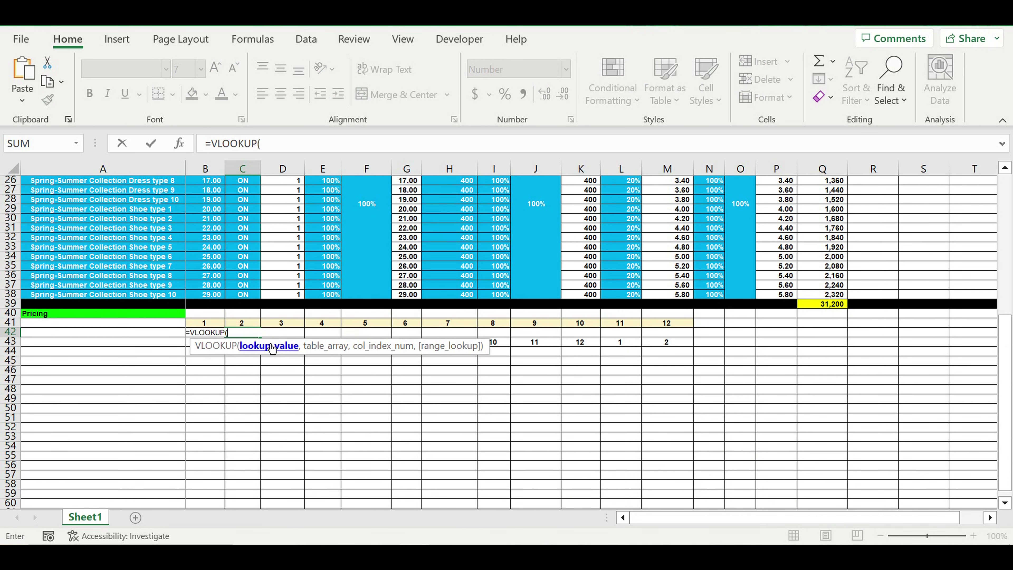
scroll(299, 286, down, 2)
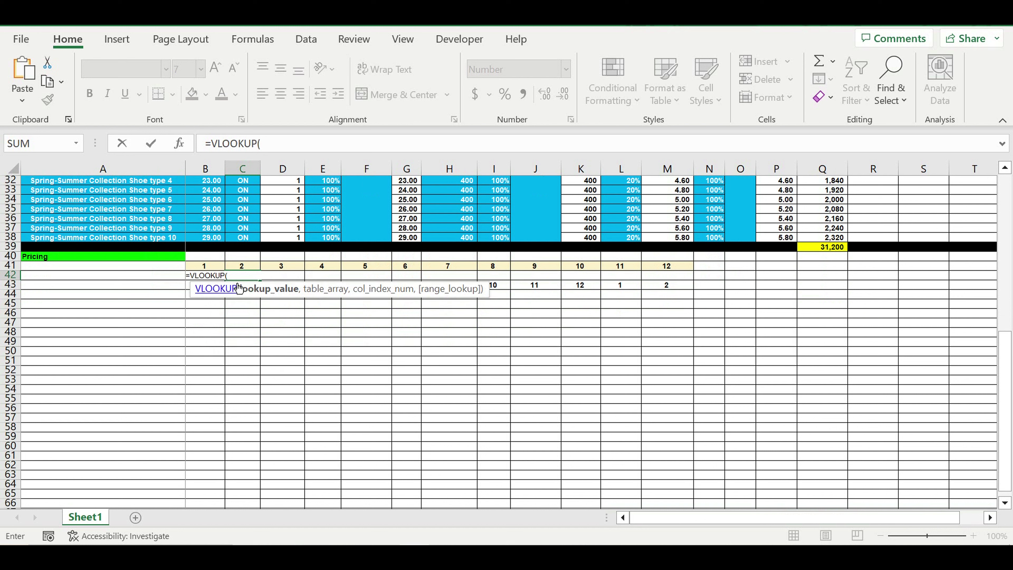
click(244, 314)
key(BackSpace)
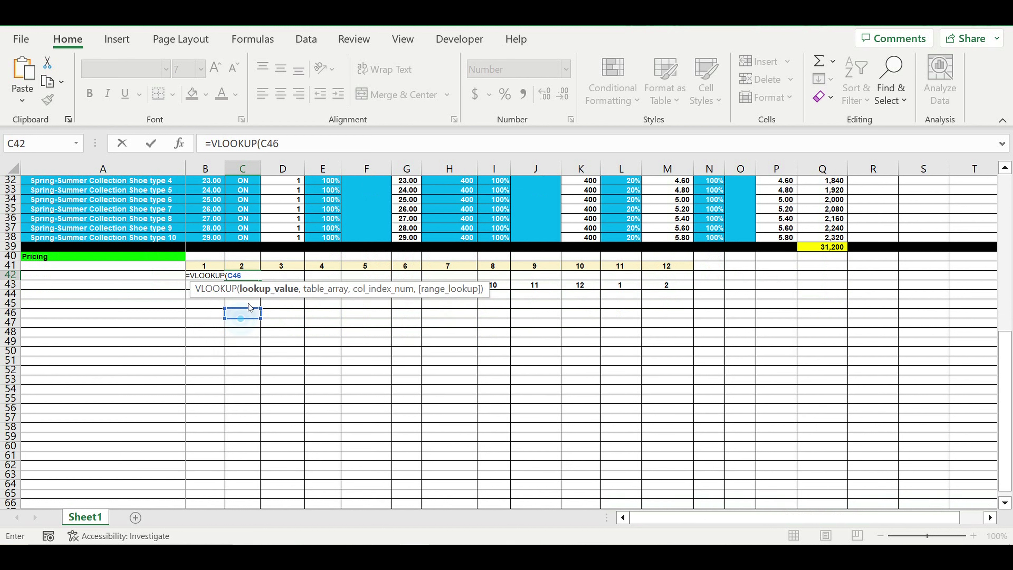
text(3)
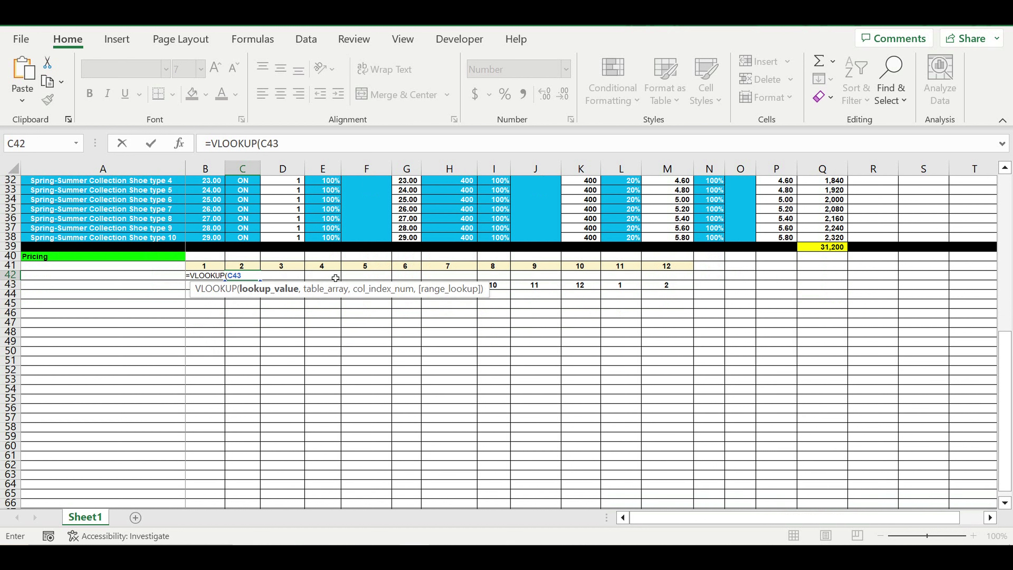
click(312, 144)
text(,)
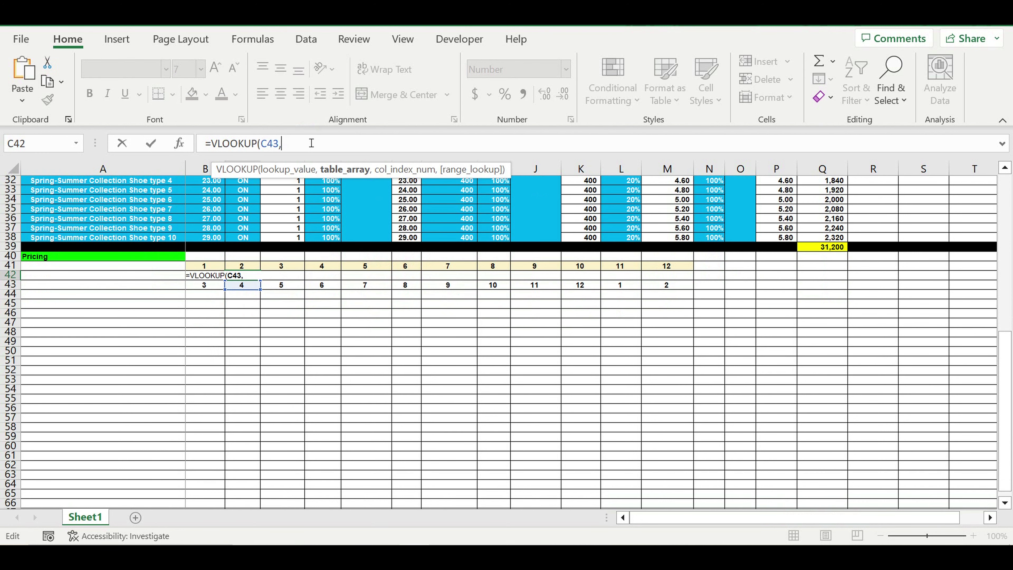
Complete the C42 VLOOKUP arguments with table range C1:D12, column index 2 and range lookup 0
scroll(380, 198, up, 10)
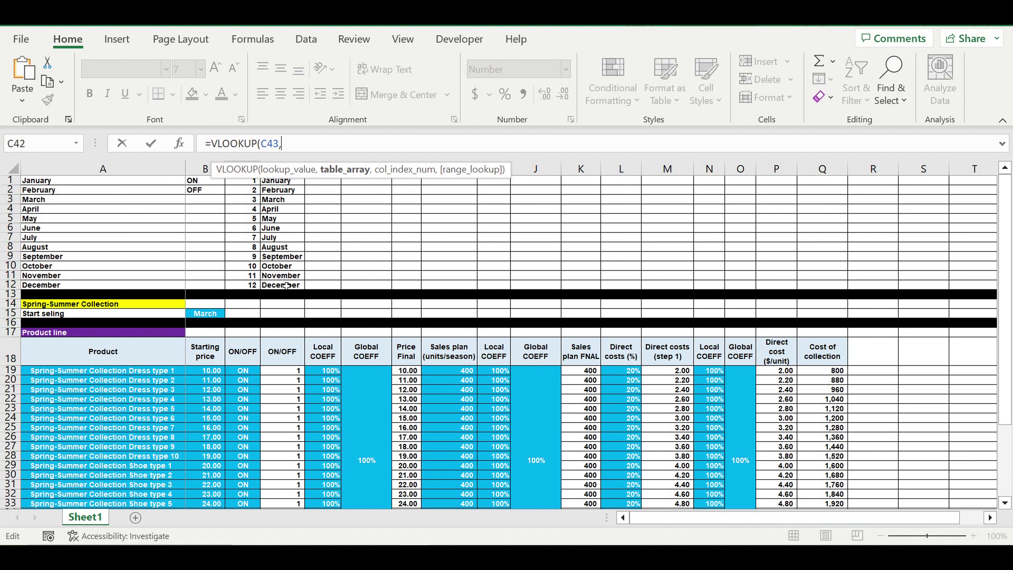
drag(286, 286, 263, 180)
click(347, 144)
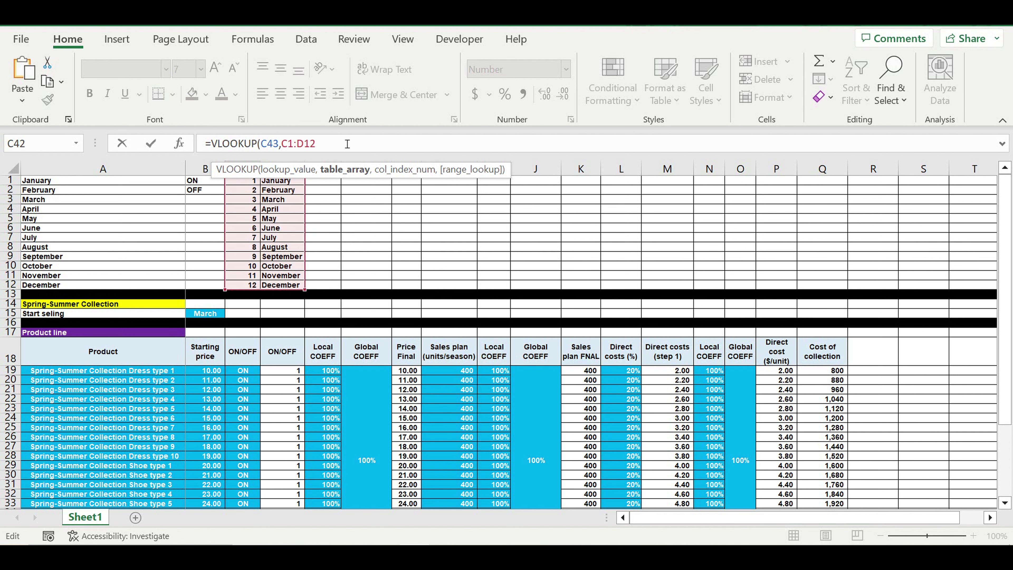
text(,2,0))
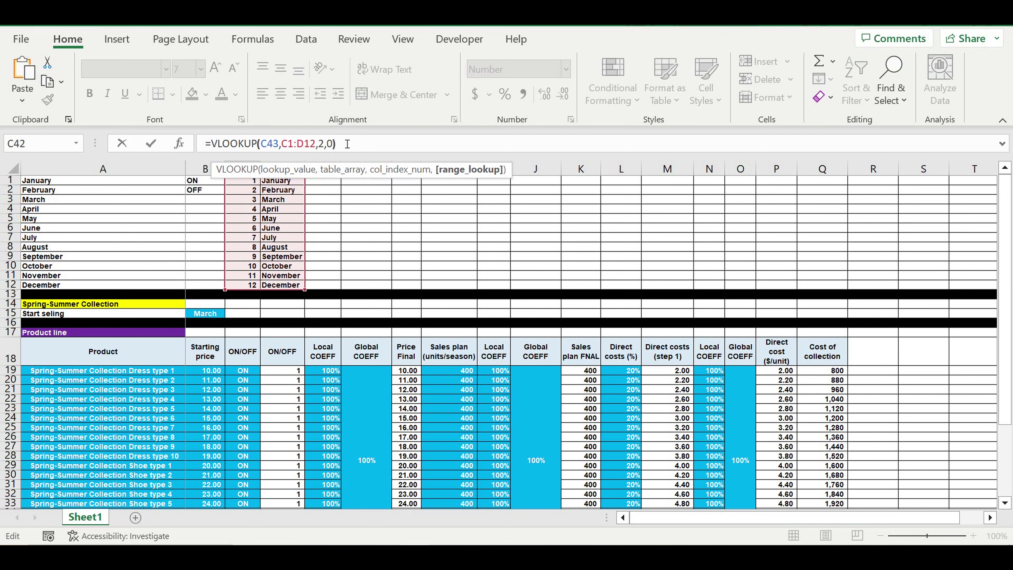
Make the lookup range absolute as $C$1:$D$12 in the C42 formula and enter the formula
click(286, 151)
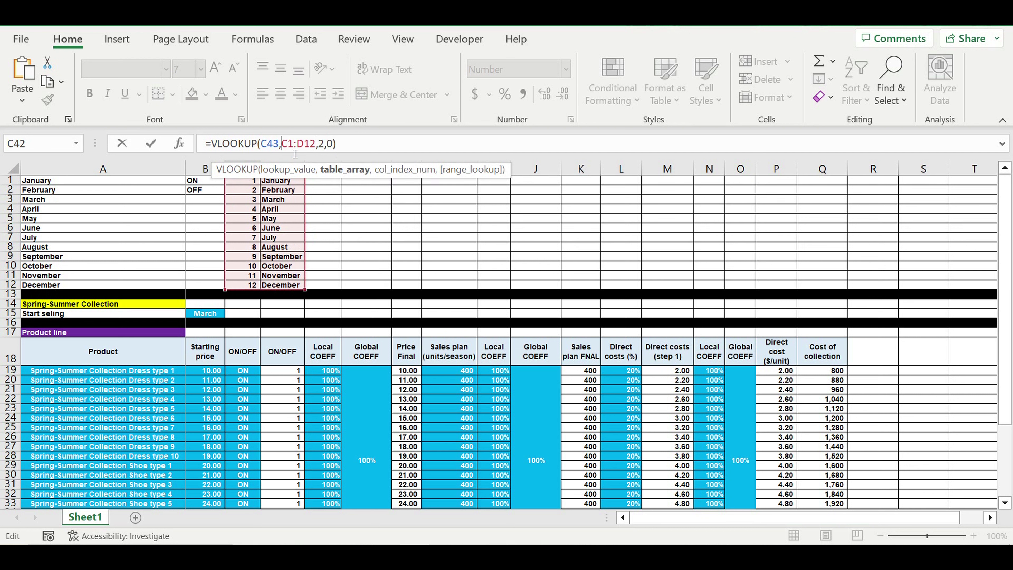
text($)
click(296, 144)
text($)
click(311, 145)
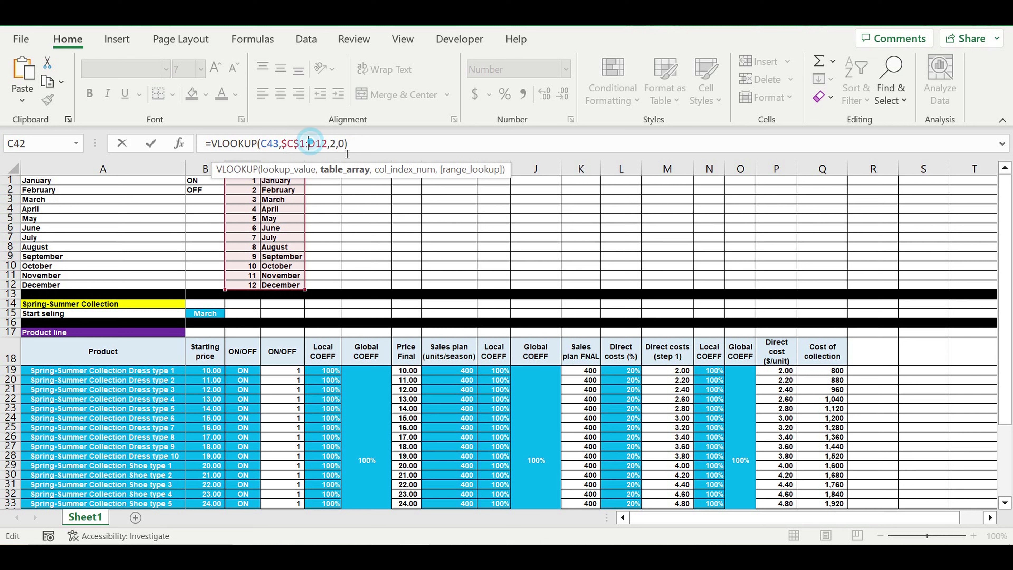
text($C)
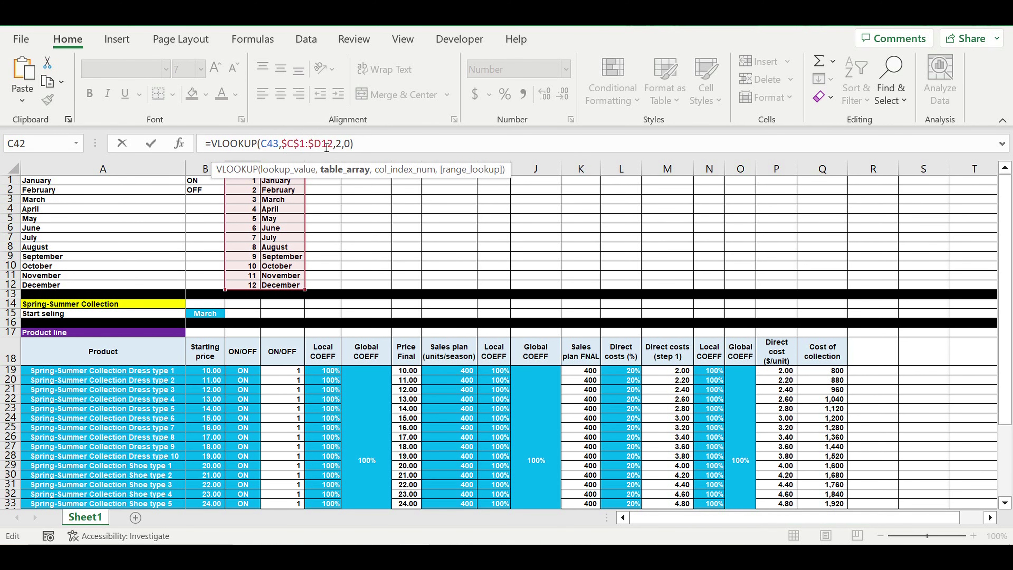
text($)
key(Return)
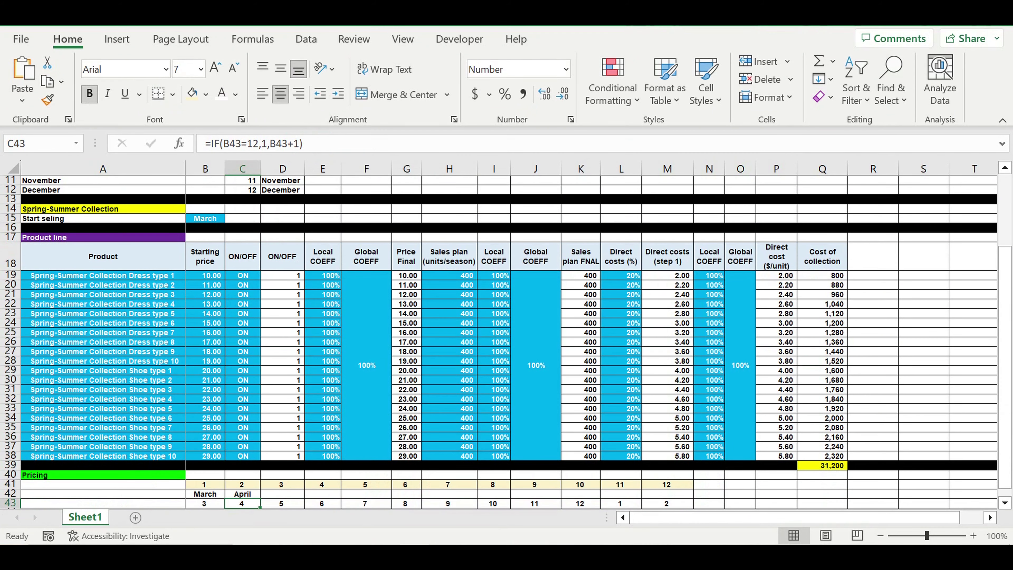
Fill the C42 VLOOKUP formula across the month row to M42
scroll(343, 453, down, 2)
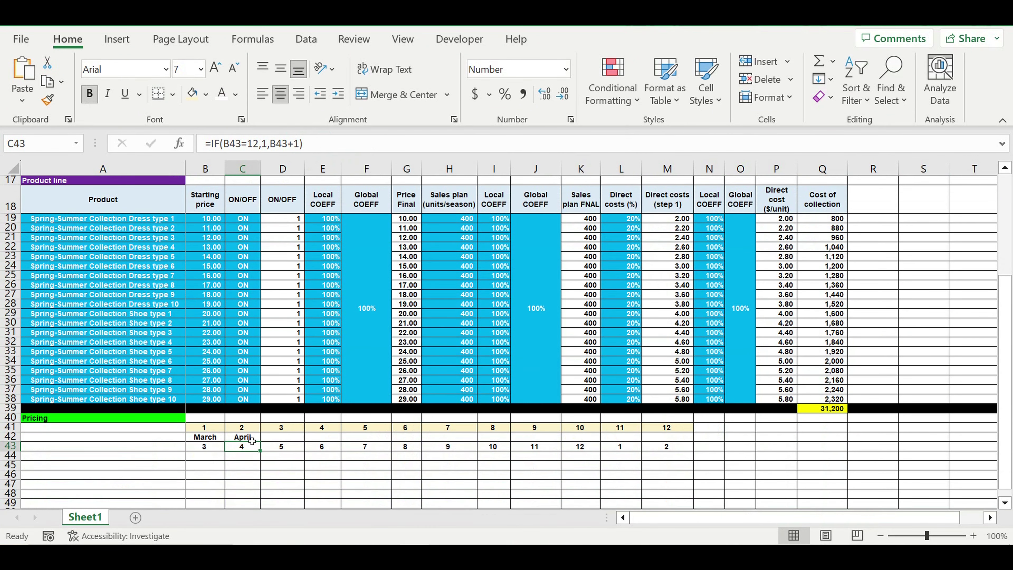
click(252, 439)
drag(262, 442, 663, 452)
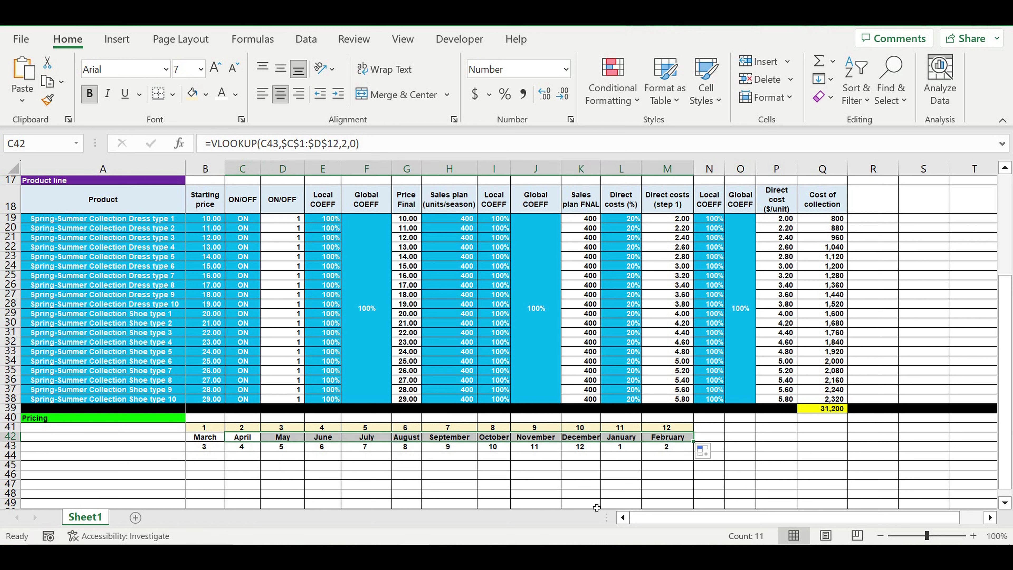
Apply the pale yellow fill of row 41 to the month names and numbers in B42:M43
click(635, 485)
drag(674, 449, 213, 447)
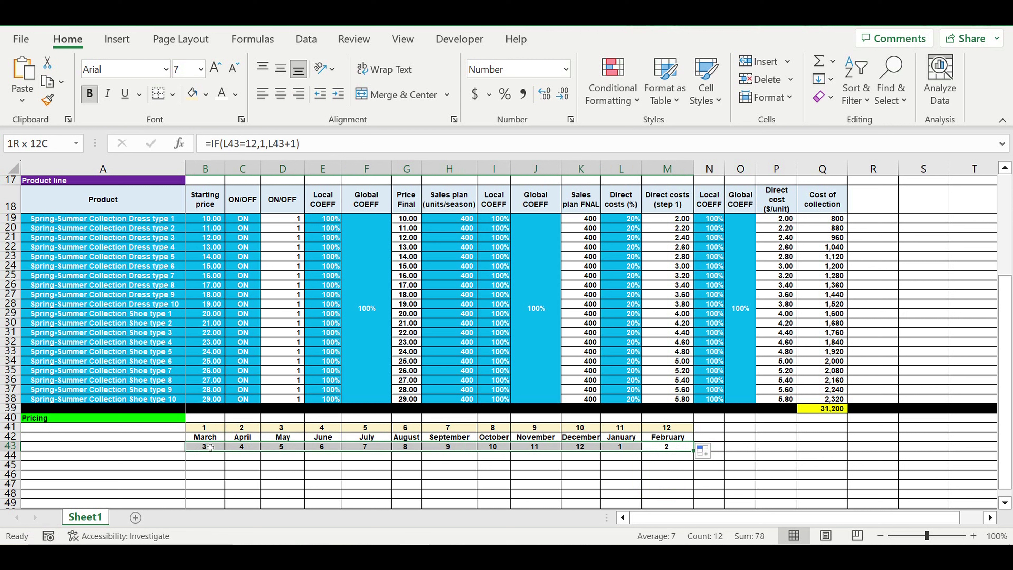
drag(203, 446, 204, 436)
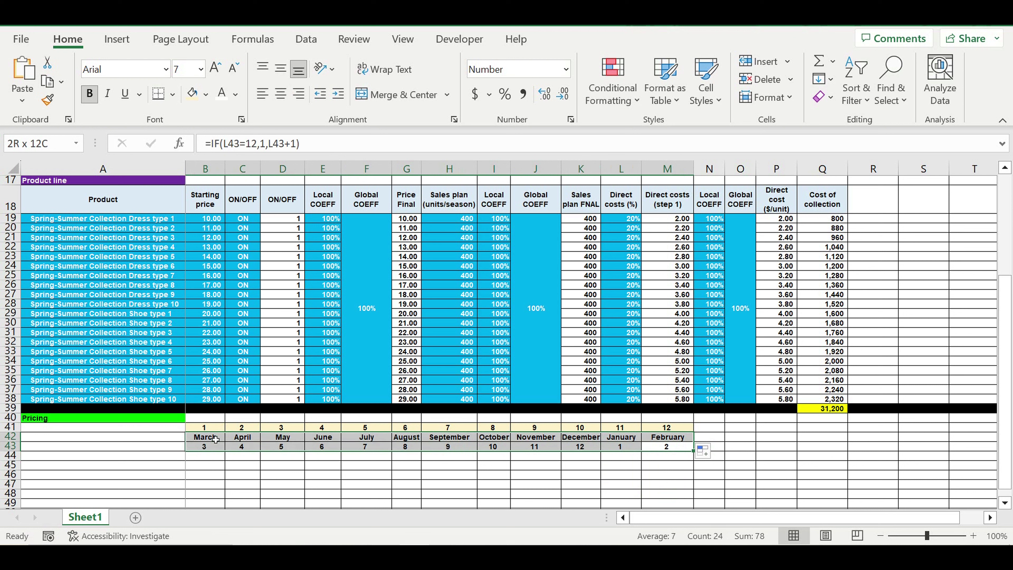
click(191, 94)
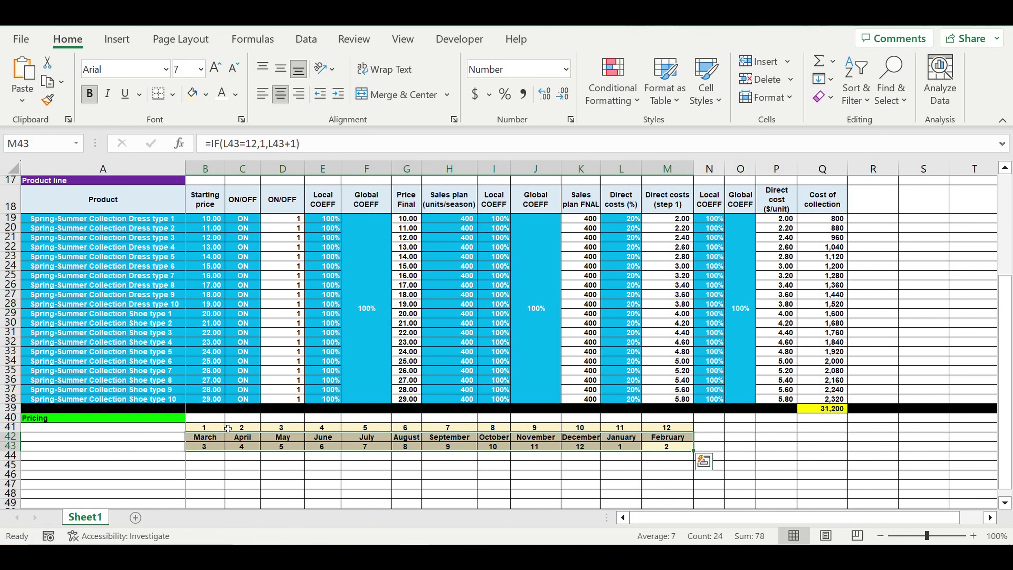
Link A43 to the product line table's Product header with the formula =A18
click(158, 449)
text(=)
click(91, 203)
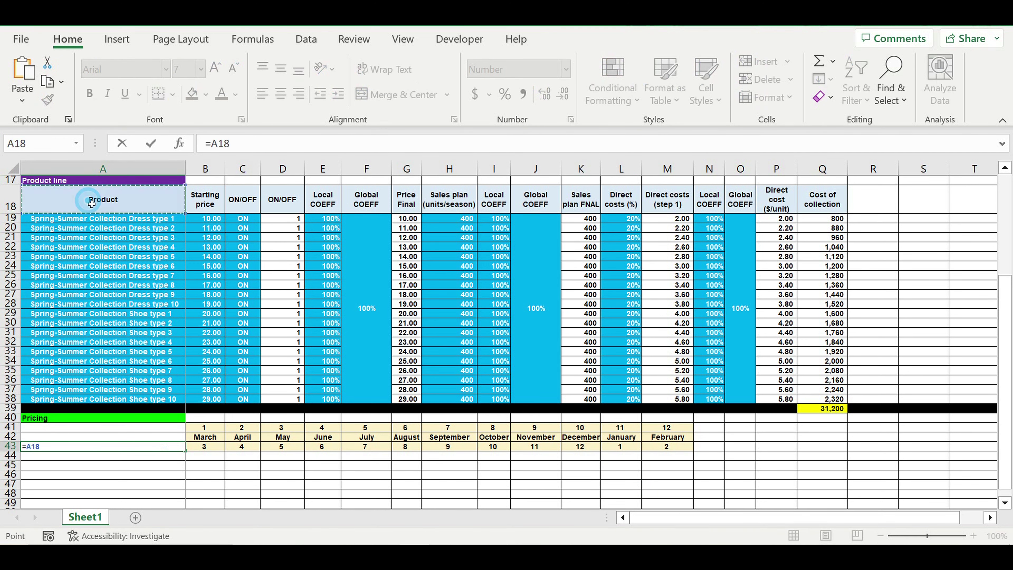
key(Return)
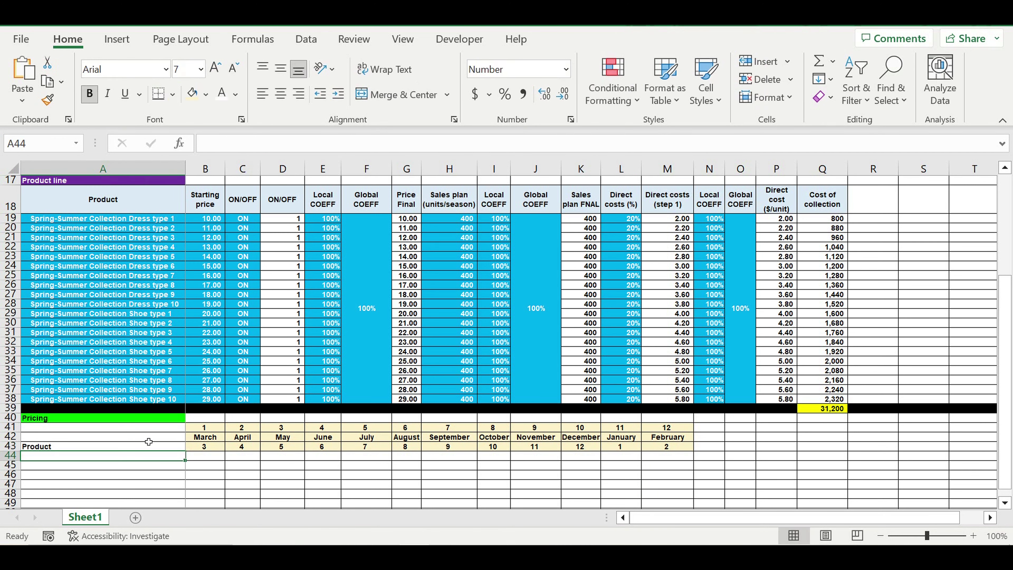
Change the green section heading in A40 to "Price discounting"
click(159, 438)
click(65, 421)
drag(248, 147, 218, 145)
text(e)
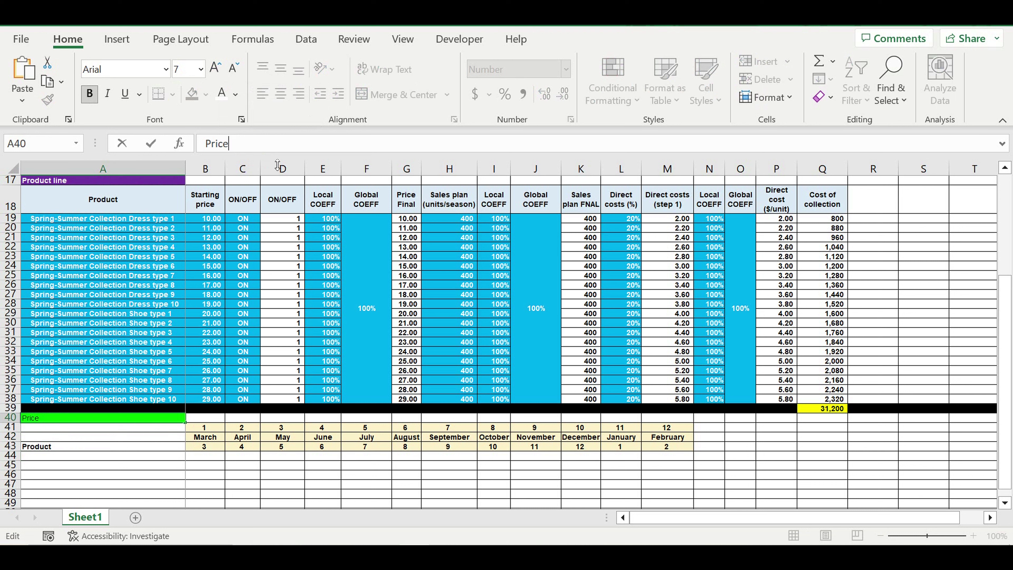
text( discounting)
key(Return)
Fill the header cells A41:A43 with the lightest blue theme colour
scroll(254, 312, down, 2)
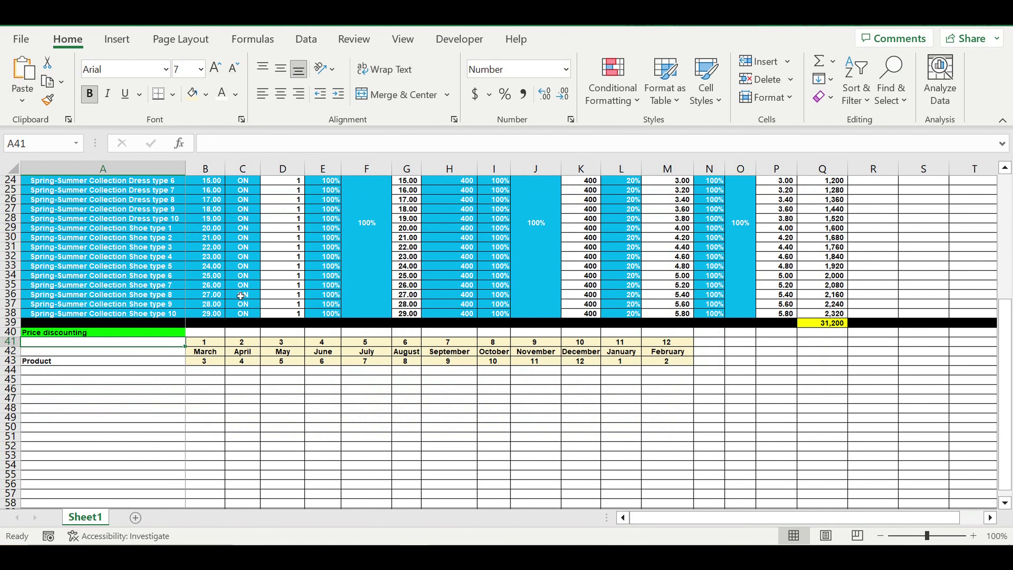
mouse_move(120, 345)
mouse_down()
mouse_move(116, 361)
mouse_move(128, 358)
mouse_up()
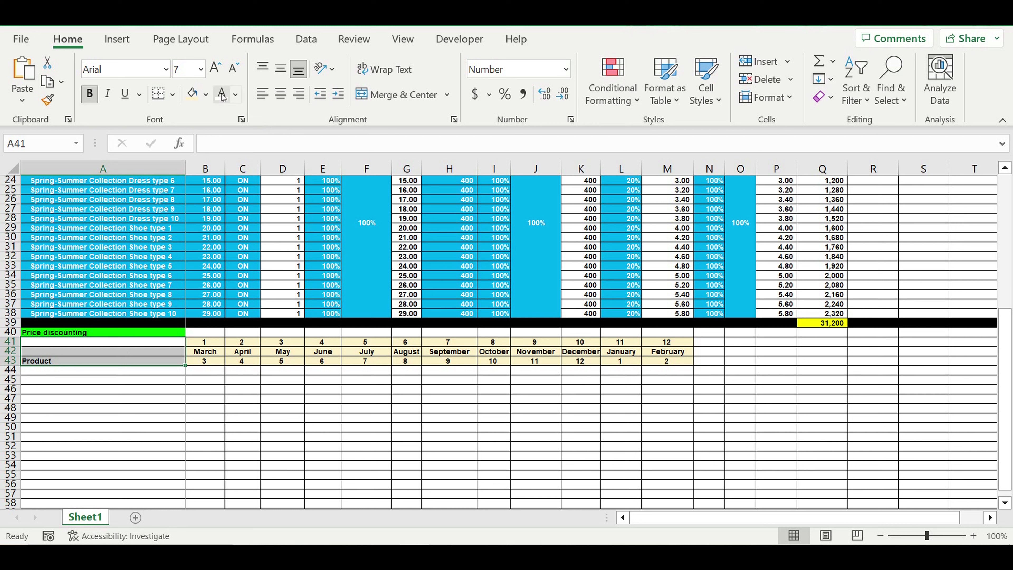
click(205, 94)
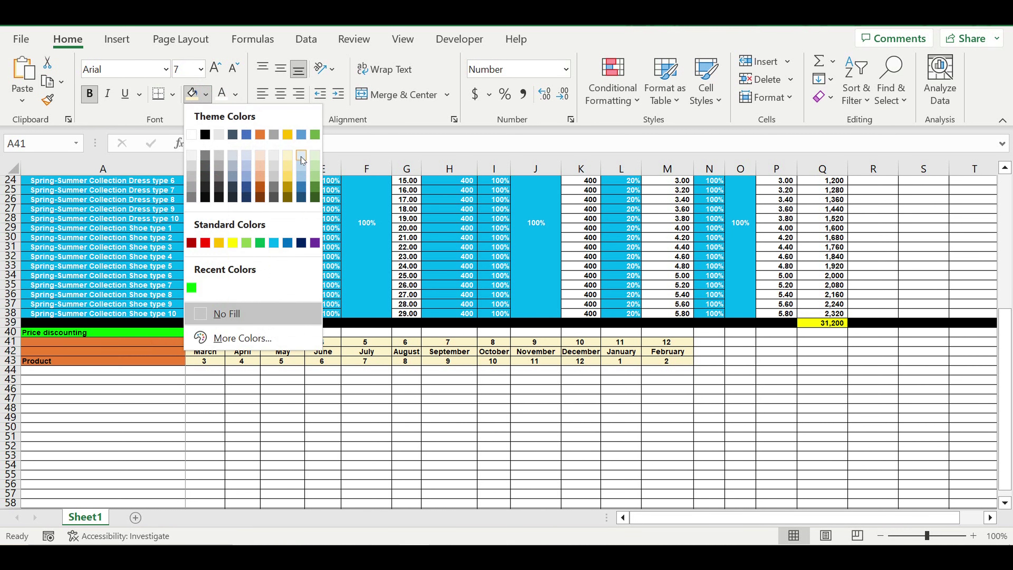
click(304, 157)
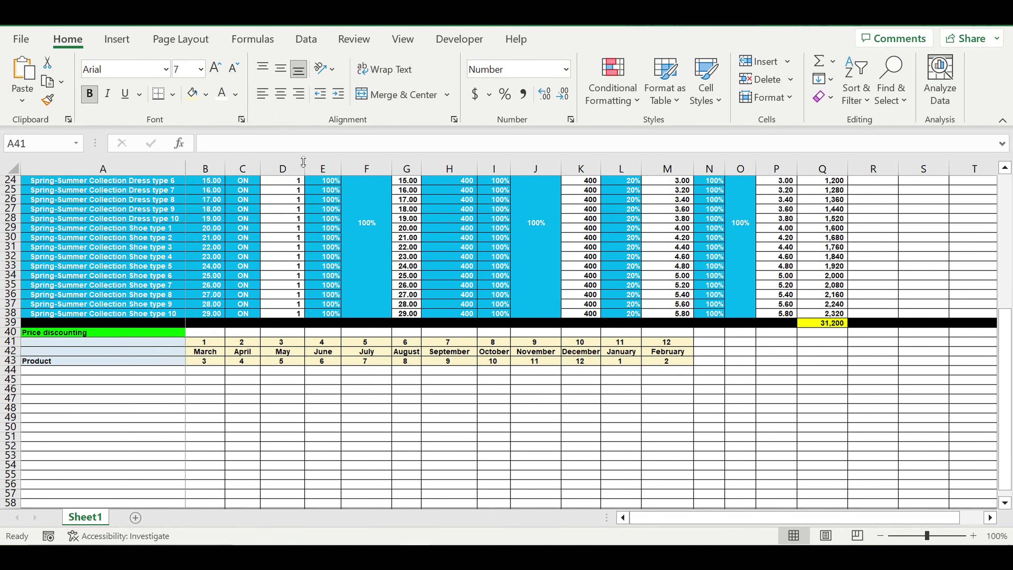
Link A44 to the first product with =A19 and fill the formula down to A63
click(156, 372)
text(=)
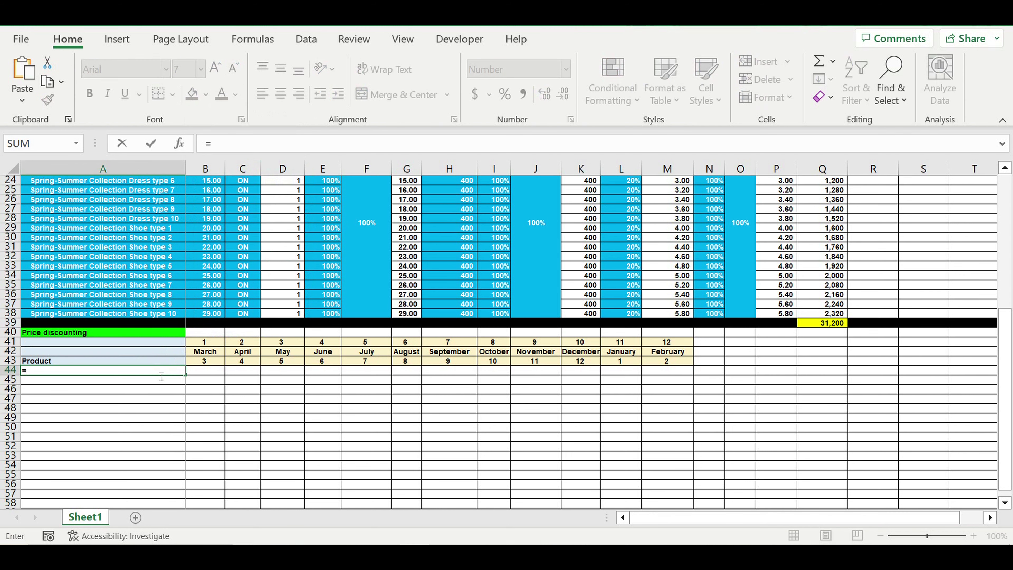
scroll(170, 216, up, 3)
click(170, 215)
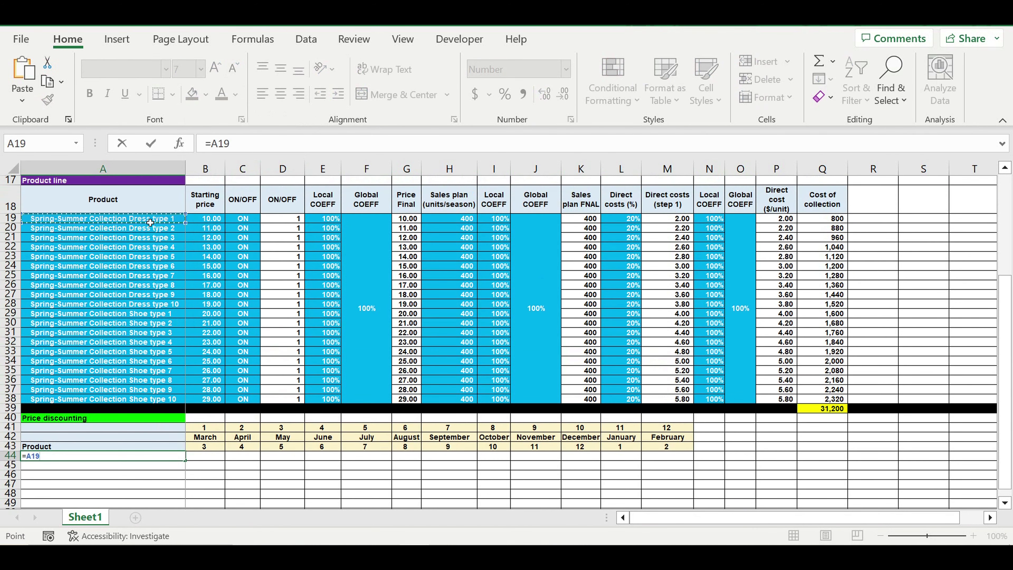
key(Return)
scroll(171, 347, down, 4)
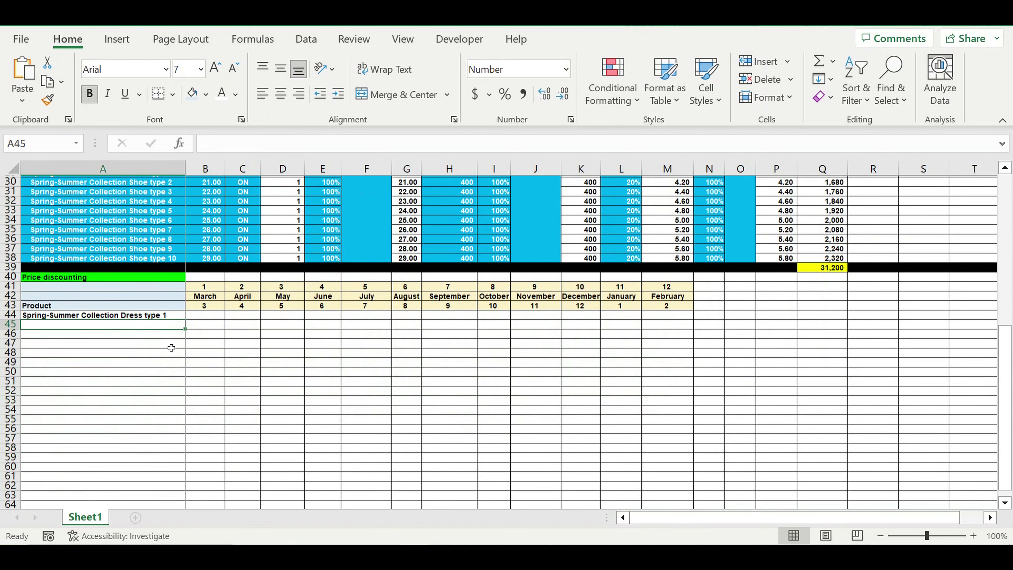
click(182, 317)
drag(192, 332, 203, 499)
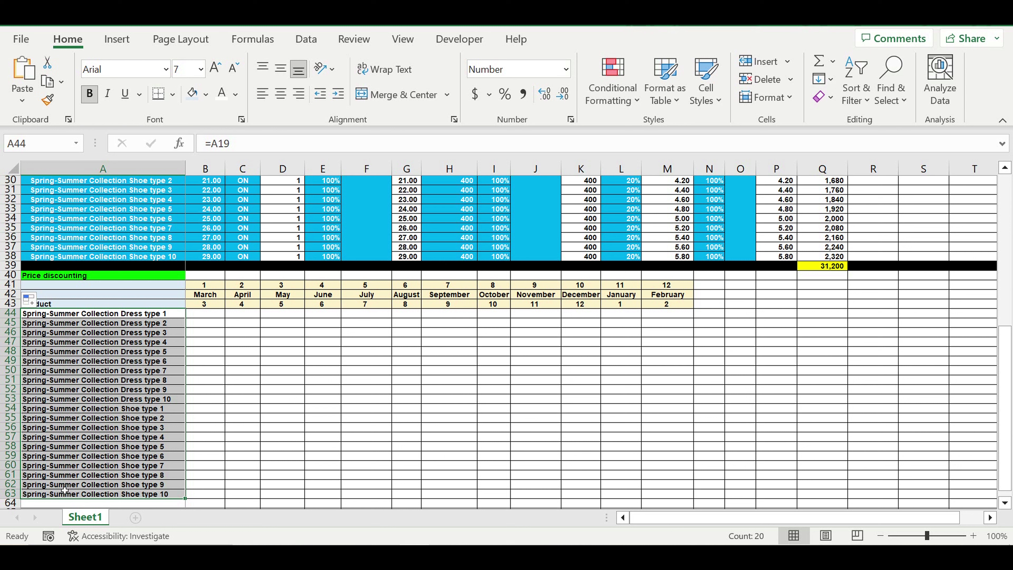
Fill the whole of row 64 with black as a section divider
click(11, 503)
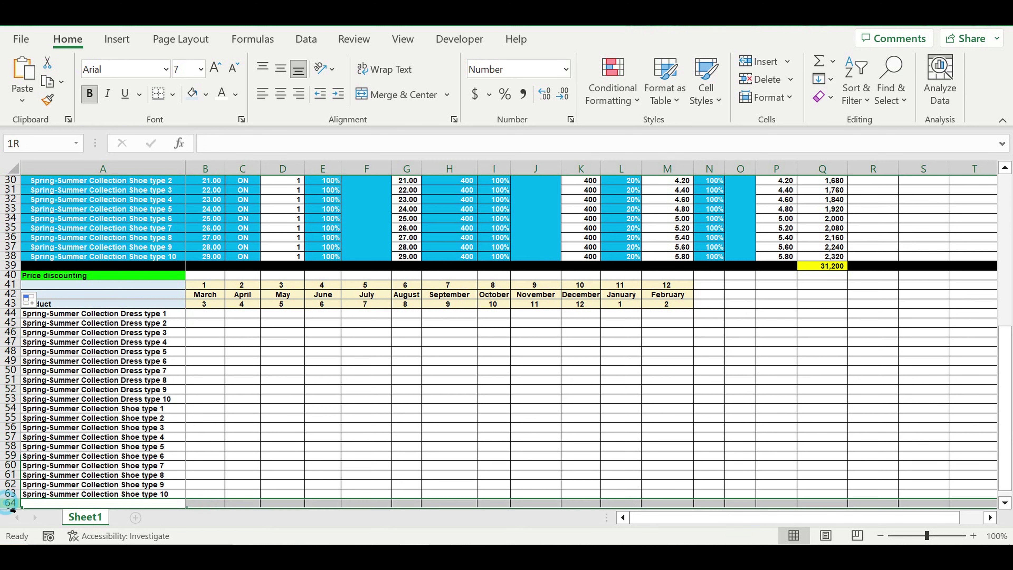
click(207, 99)
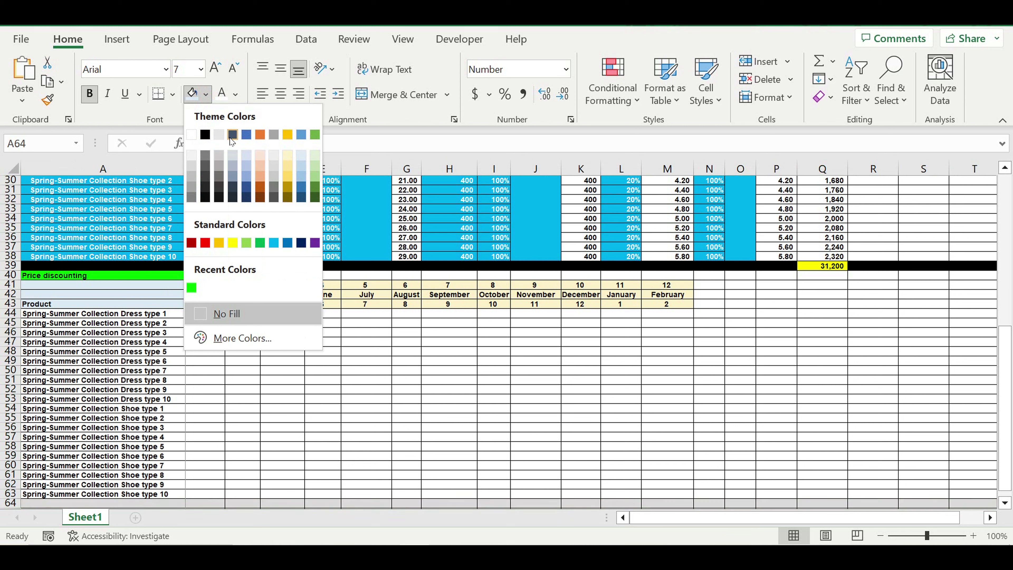
click(206, 135)
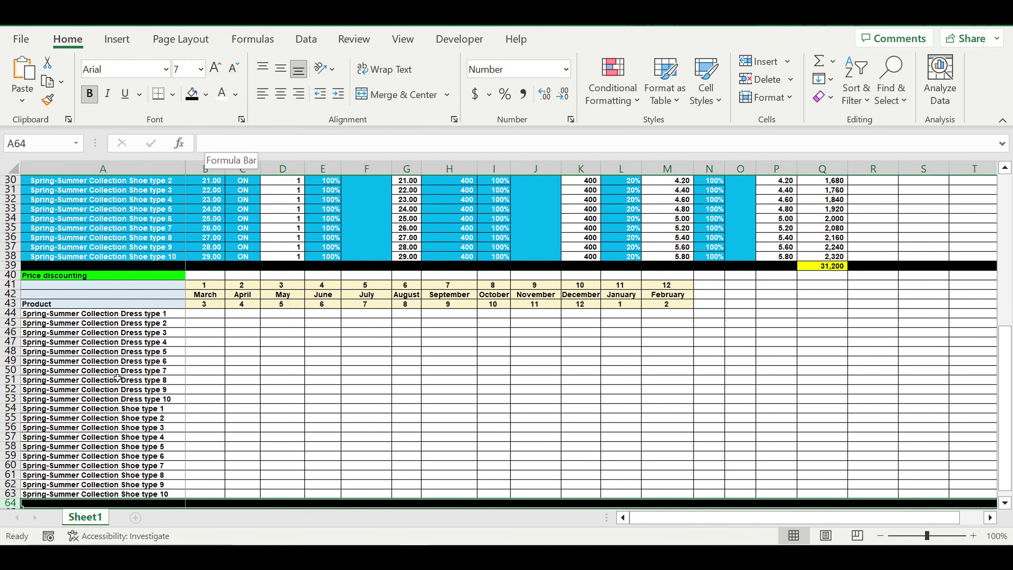
Increase the indent of the product names in A44:A63 by one level
click(113, 399)
click(133, 315)
drag(124, 383, 124, 494)
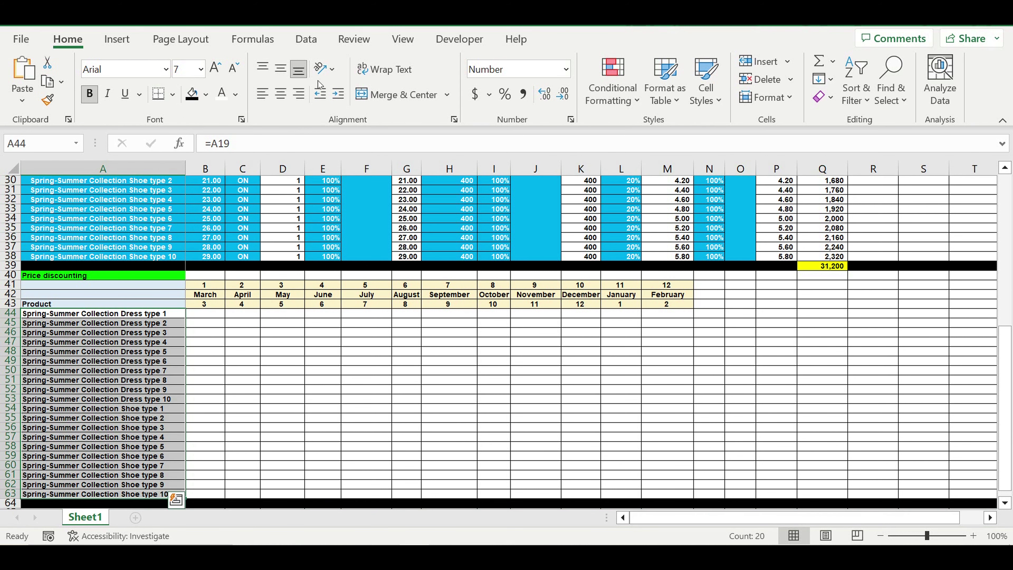
click(338, 93)
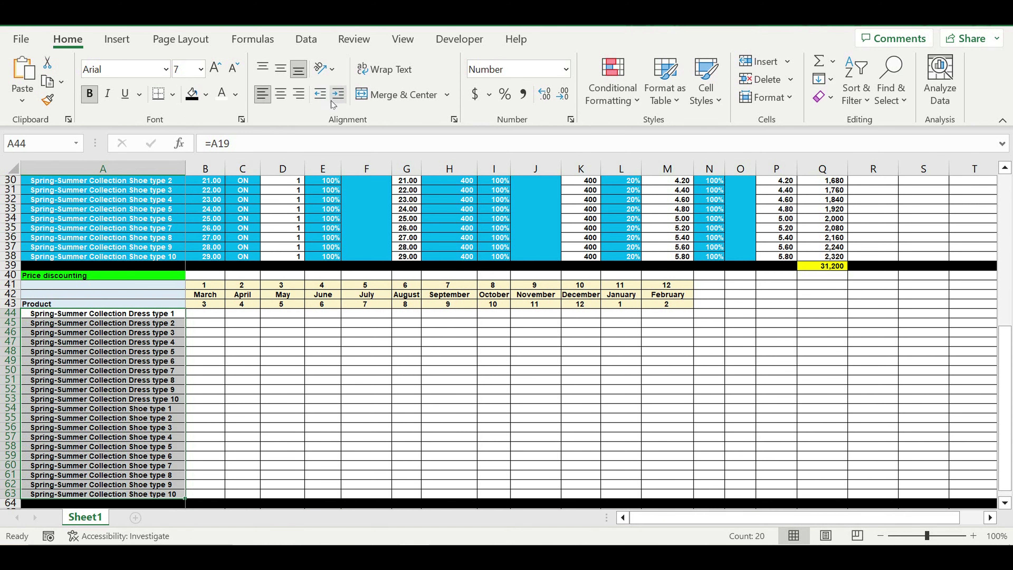
Give the discount range B44:M63 a standard light blue fill and the percentage number format
click(318, 343)
click(214, 319)
drag(214, 320, 630, 468)
drag(653, 494, 653, 495)
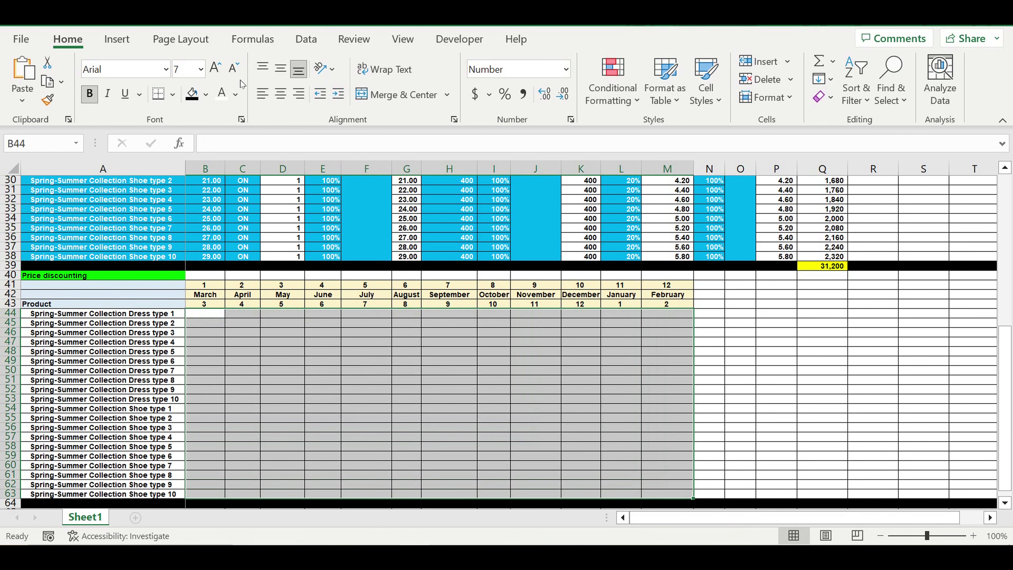
click(205, 94)
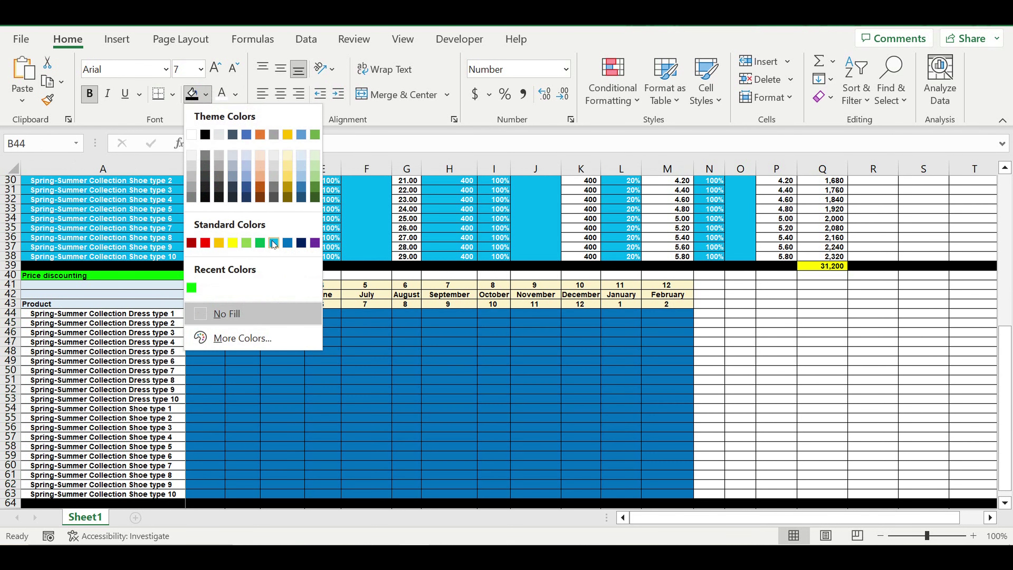
click(274, 244)
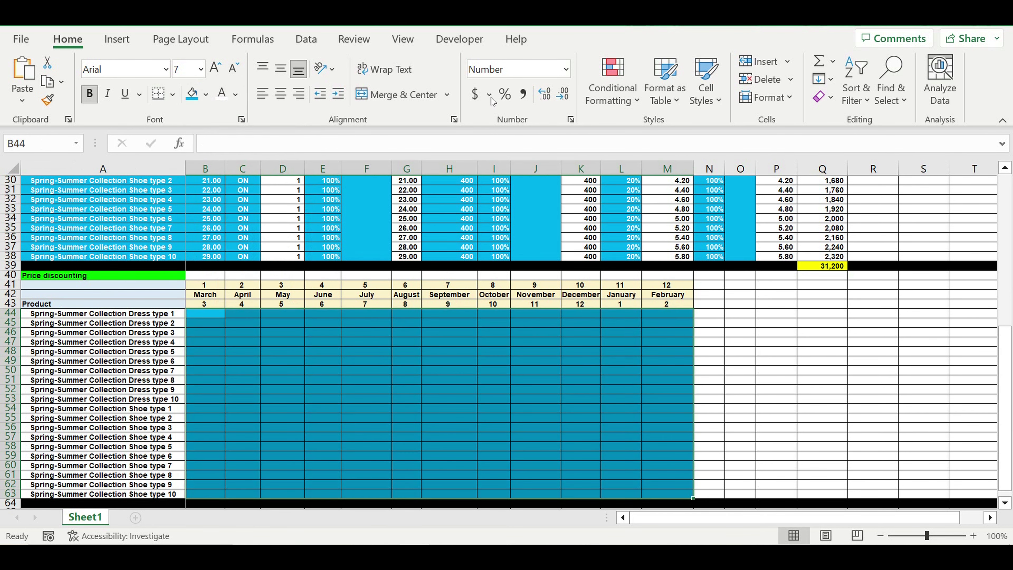
click(505, 94)
click(350, 374)
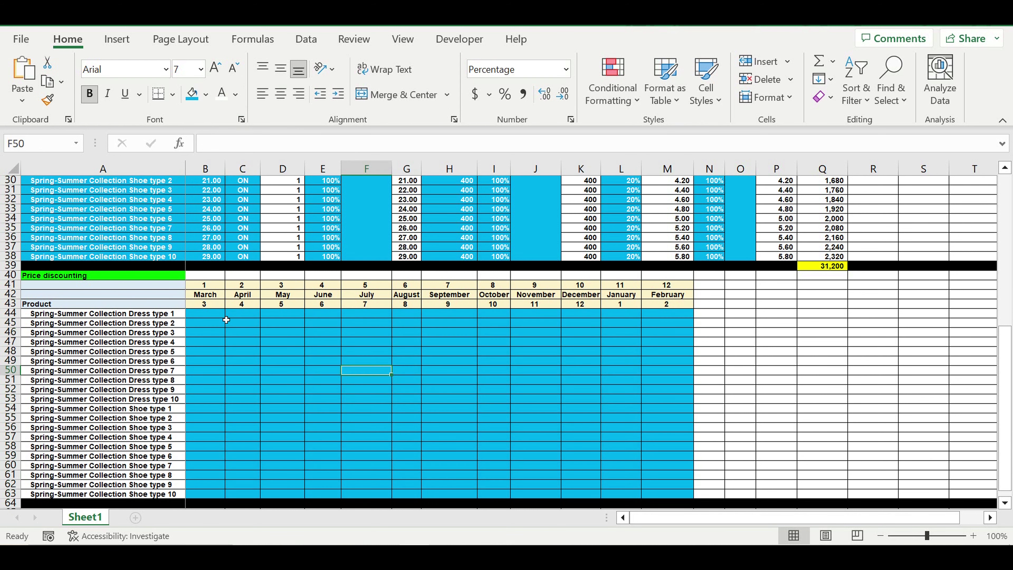
Enter Dress type 1 discounts of 0% for March, 0% for April and 5% for May in B44:D44
click(216, 317)
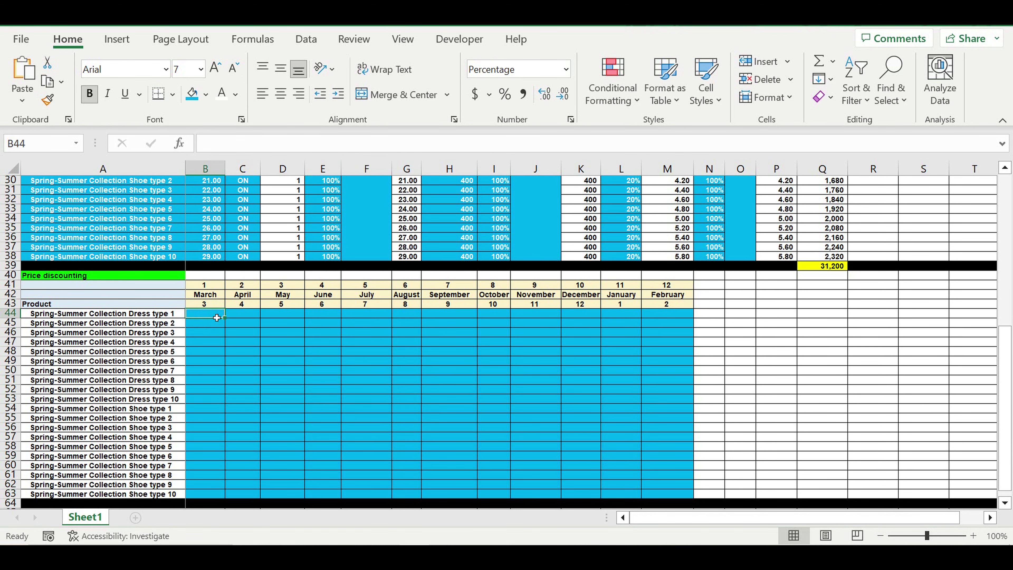
text(0)
click(276, 334)
click(249, 315)
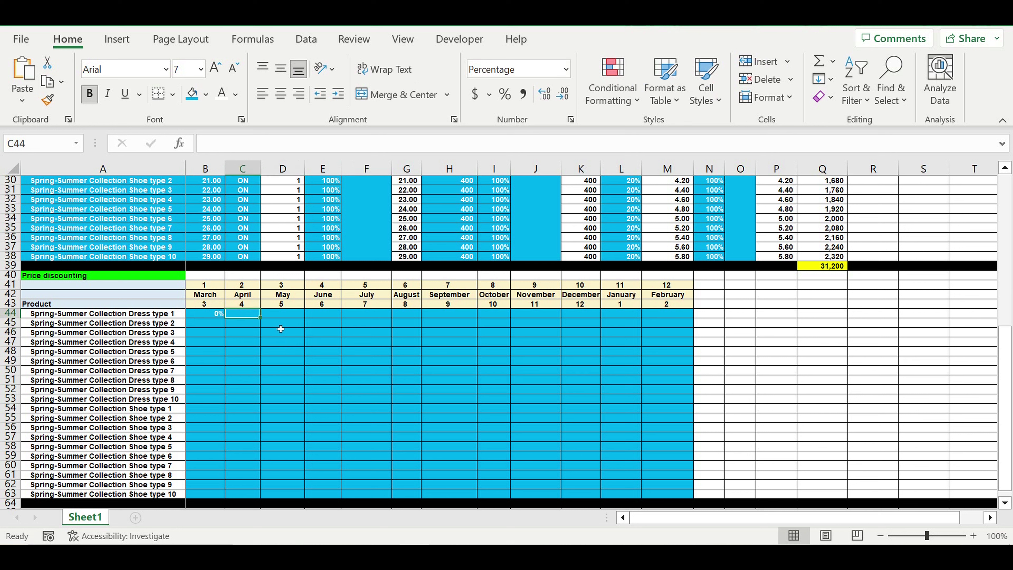
text(0)
click(284, 320)
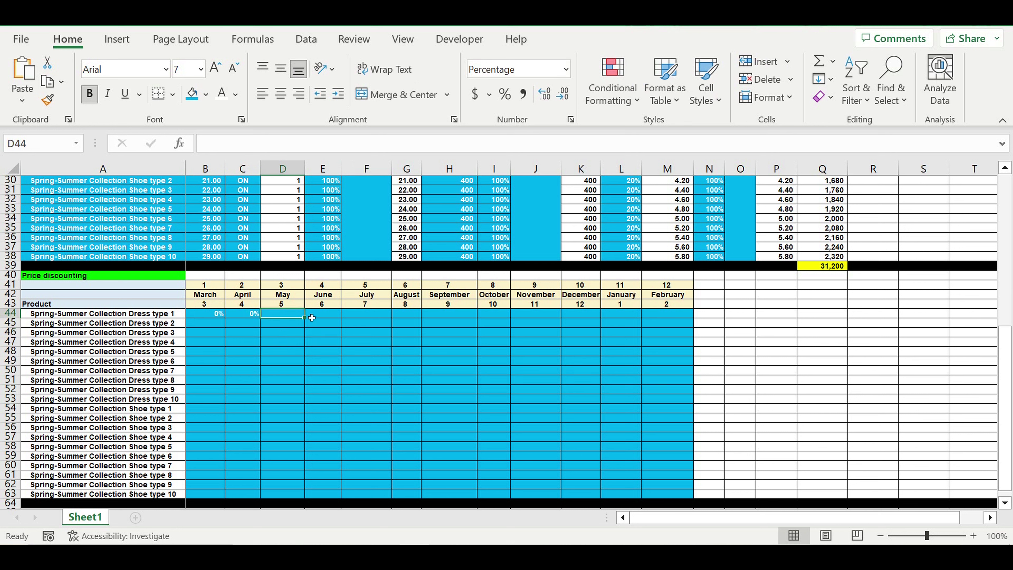
text(5)
Enter Dress type 1 discounts of 15% for June, 50% for July and 80% for August in E44:G44
click(325, 315)
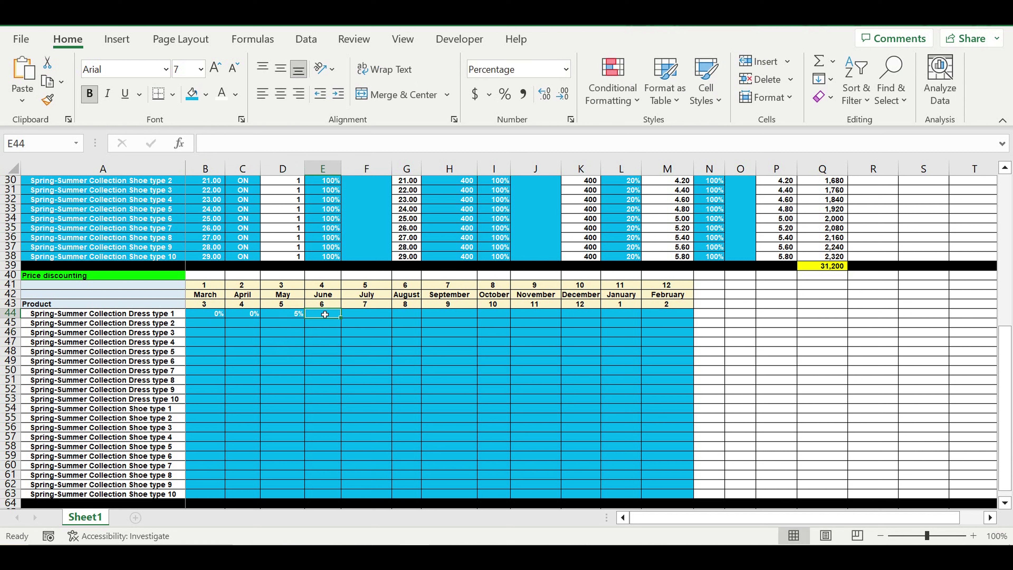
text(15)
key(Return)
click(365, 314)
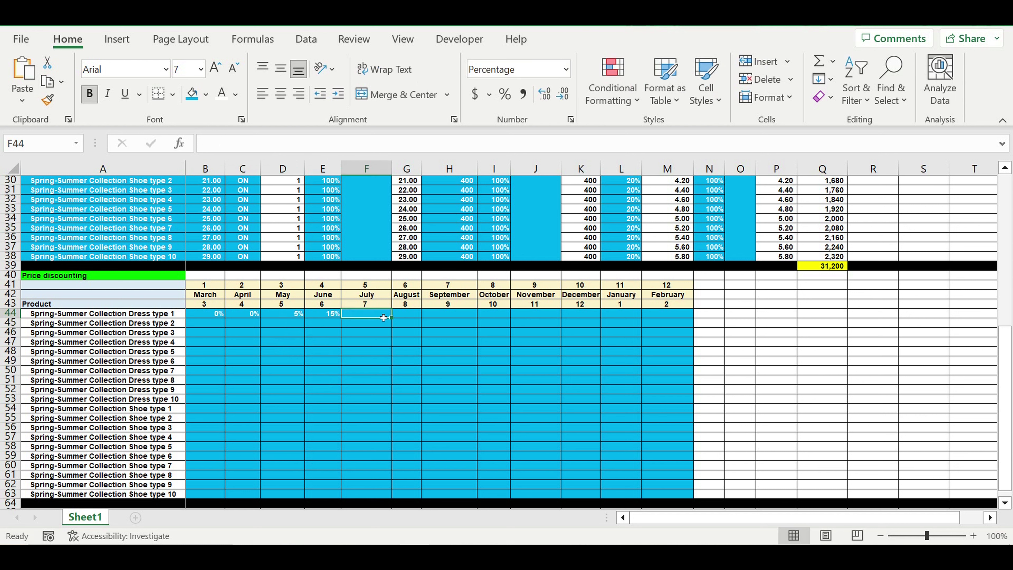
text(50)
click(413, 318)
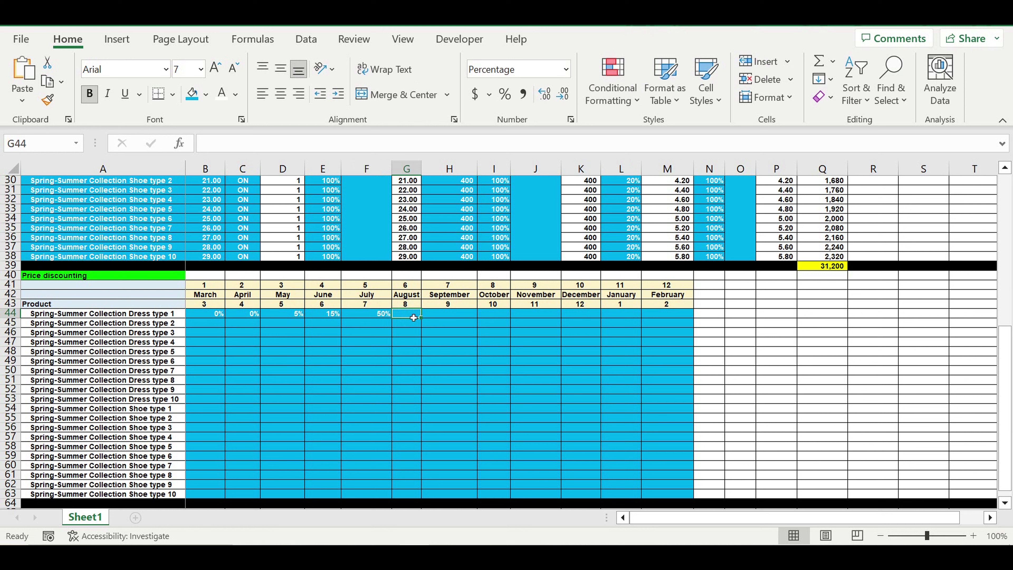
text(80)
click(429, 348)
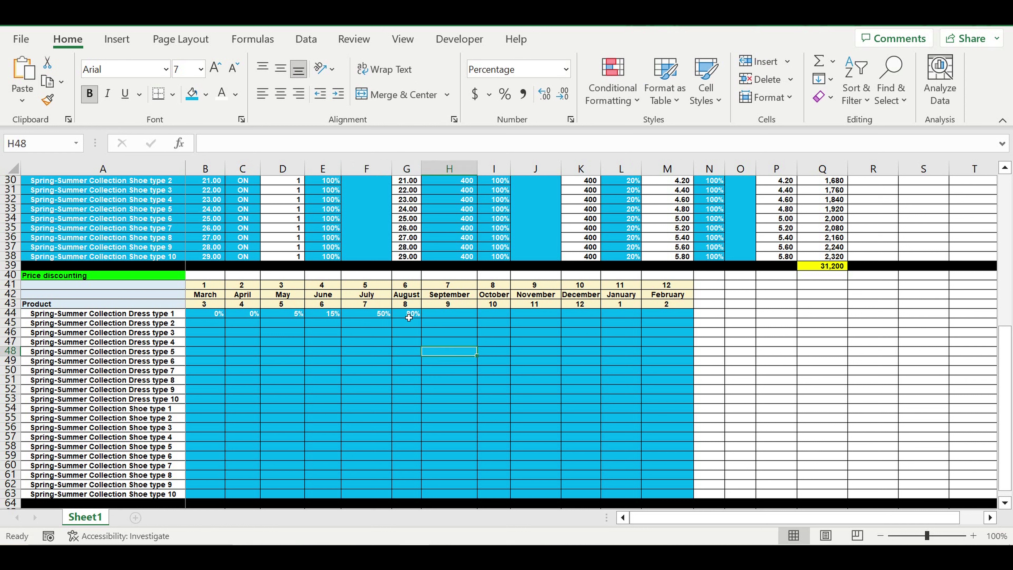
Fill the 80% discount from G44 across to M44 and copy the discounts in B44:M44 down to row 63
click(410, 315)
drag(421, 318, 682, 318)
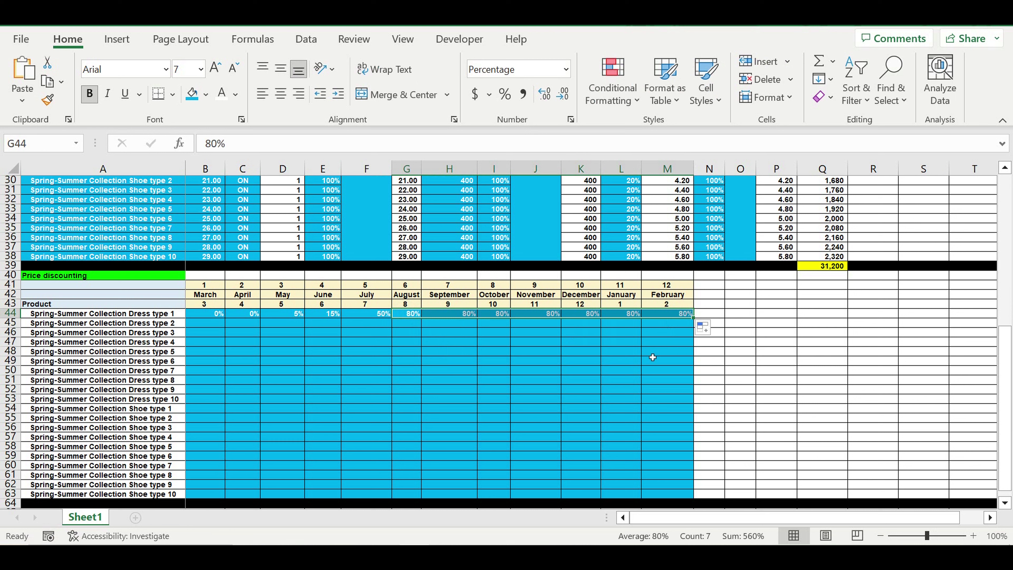
click(654, 355)
drag(209, 314, 642, 499)
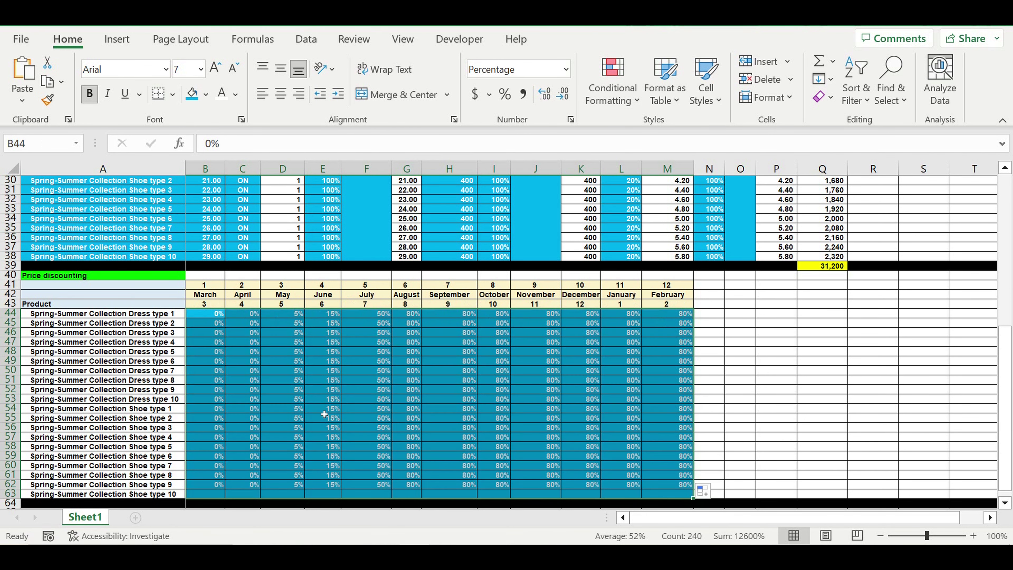
click(324, 409)
drag(217, 316, 247, 465)
click(317, 360)
drag(287, 318, 459, 409)
click(283, 315)
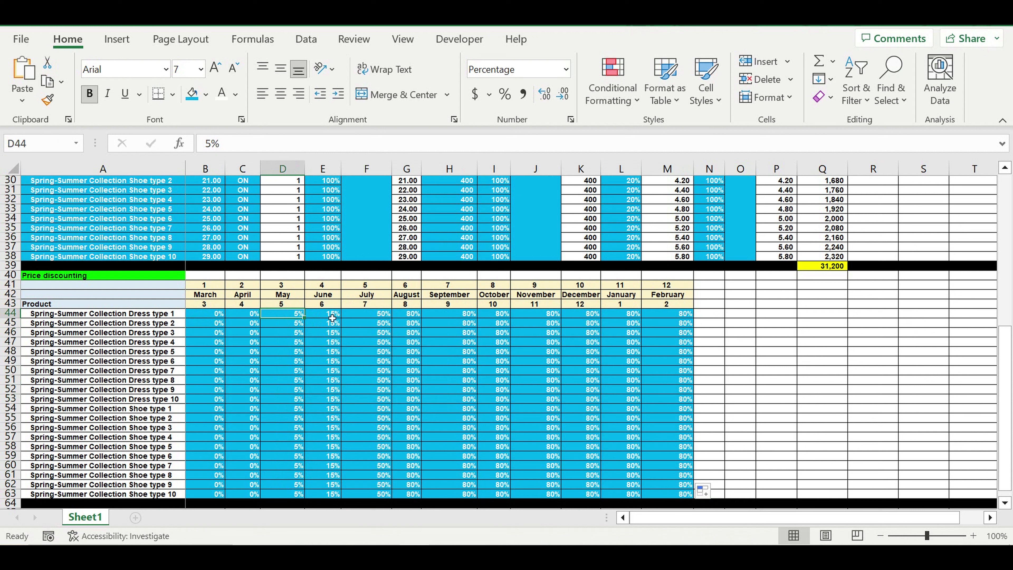
Review the monthly Dress type 1 discounts across row 44 and the full discount range B44:M63
click(332, 318)
click(297, 317)
click(330, 313)
click(385, 315)
click(409, 315)
click(459, 315)
click(520, 315)
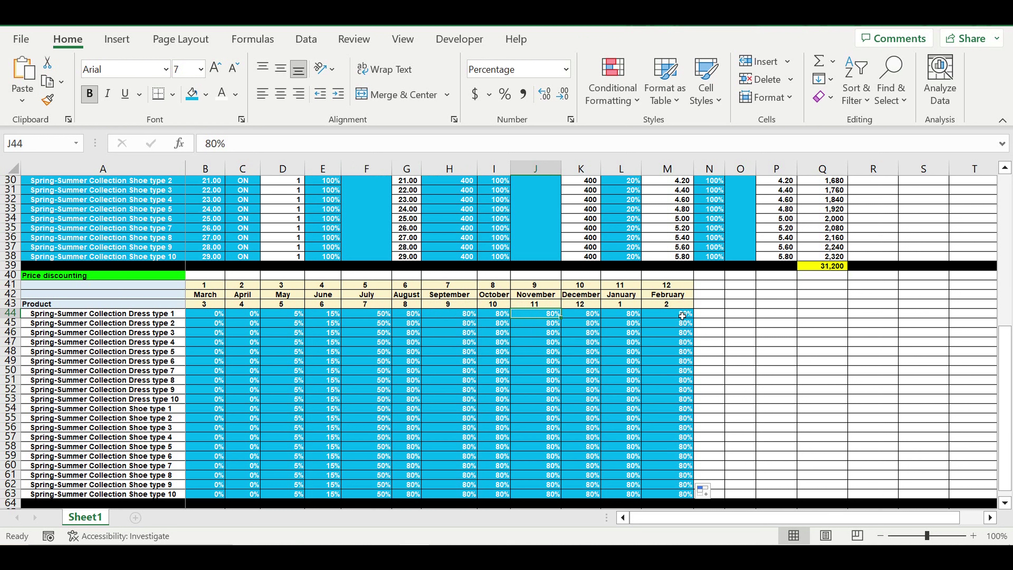
click(681, 315)
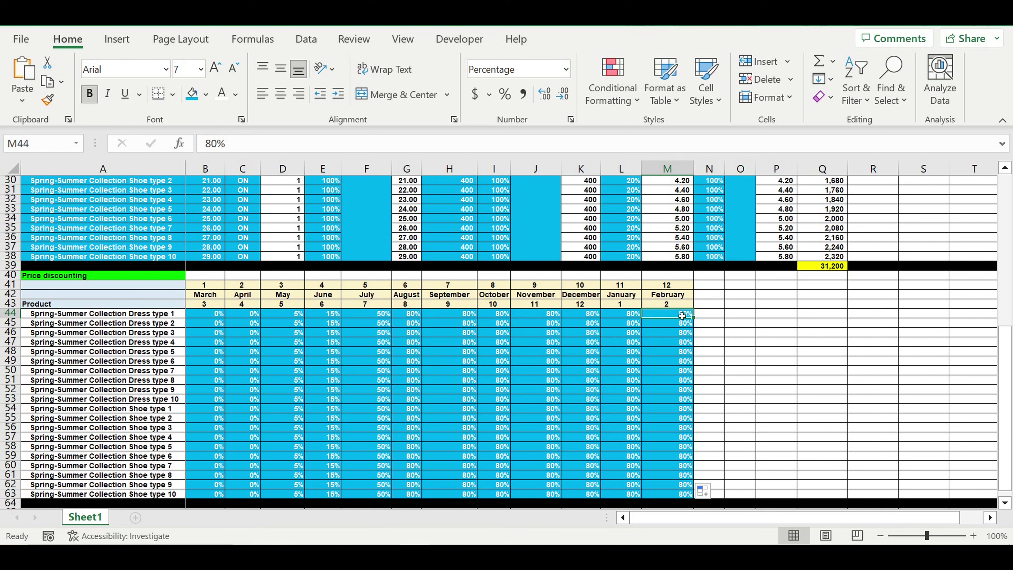
click(680, 377)
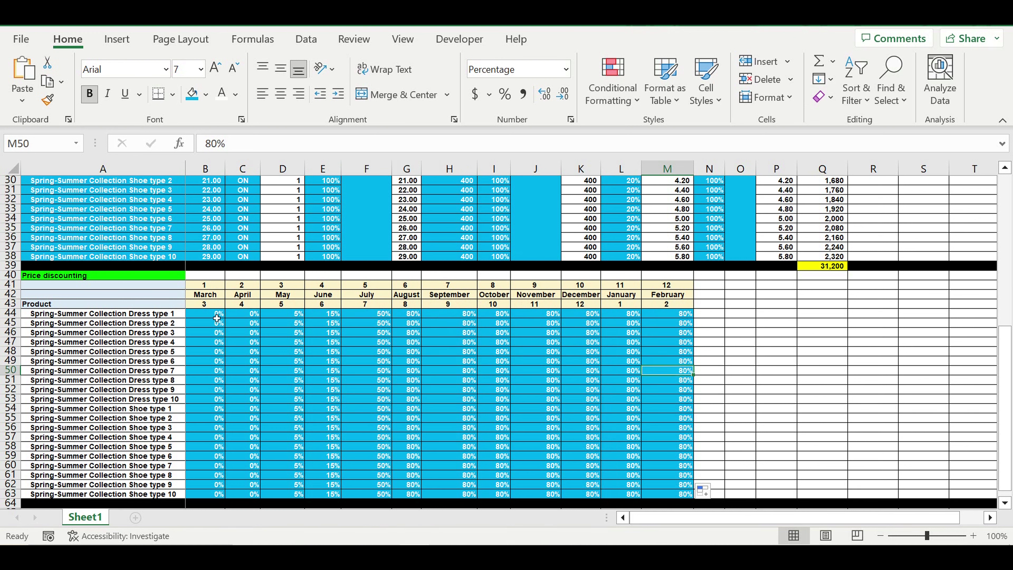
drag(214, 319, 678, 495)
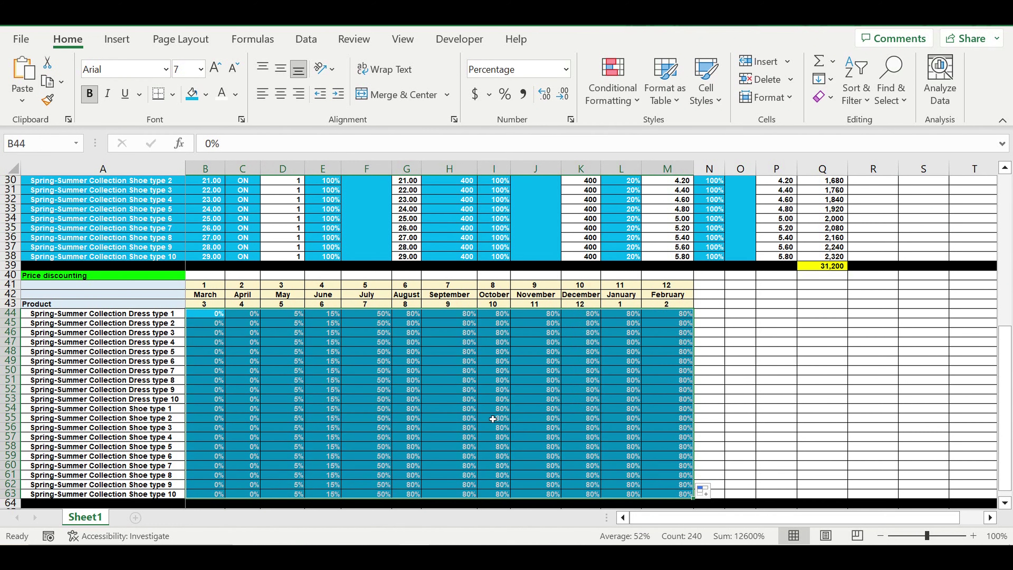
scroll(493, 419, down, 2)
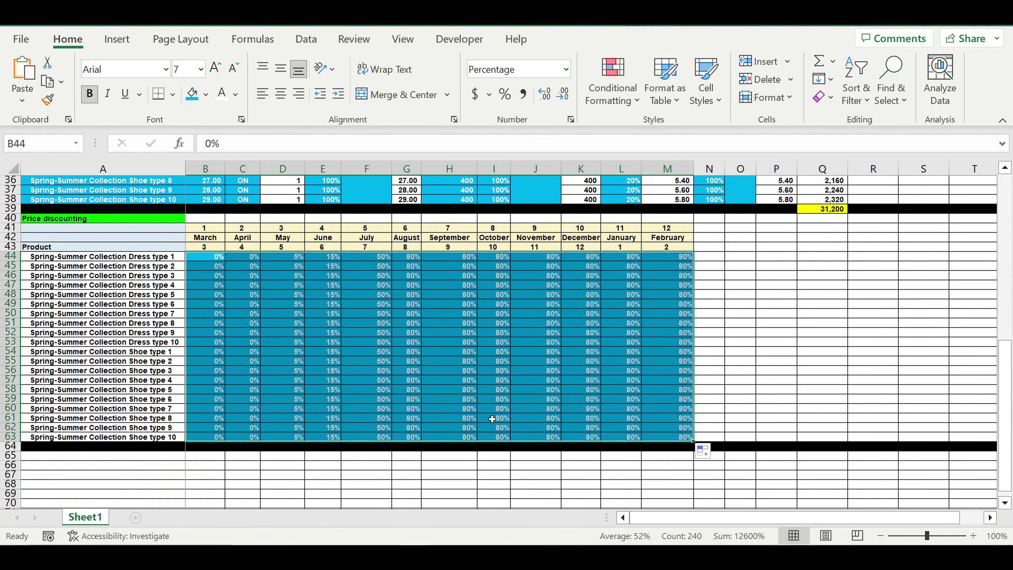
click(291, 346)
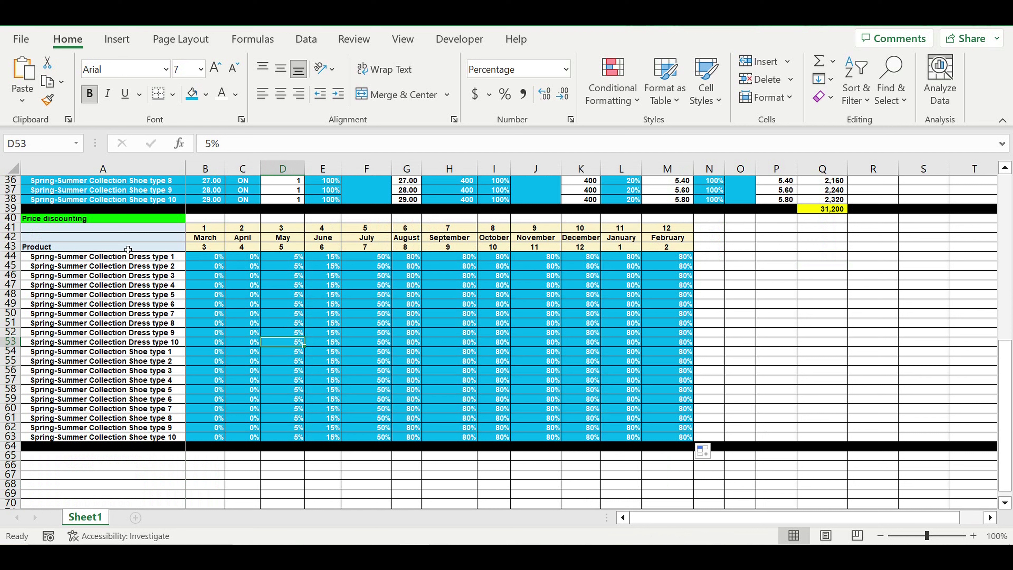
Copy the whole Price discounting section, rows 40 to 64, and paste it starting at row 65
drag(96, 222, 619, 394)
drag(632, 341, 684, 437)
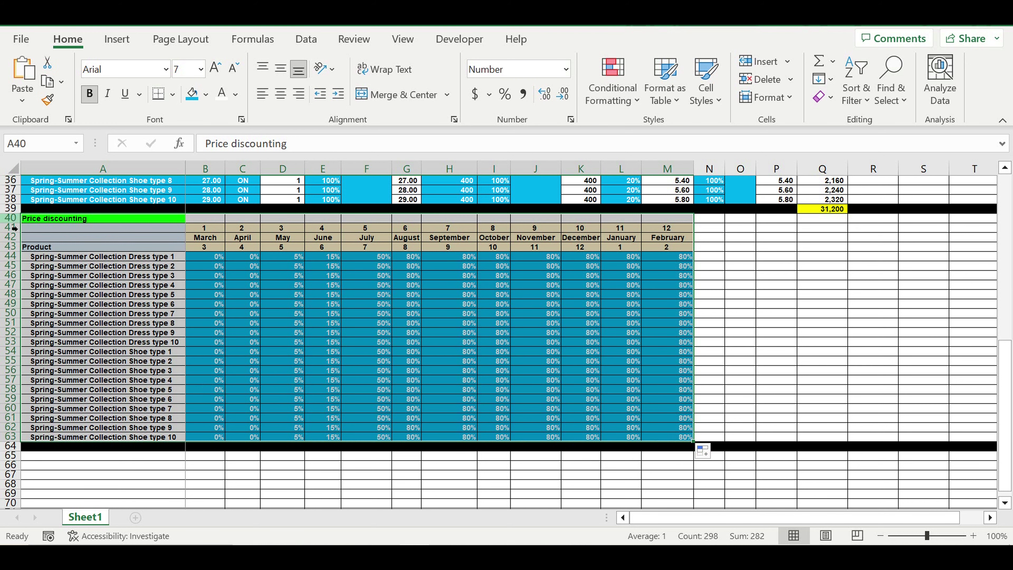
click(10, 218)
drag(24, 310, 41, 445)
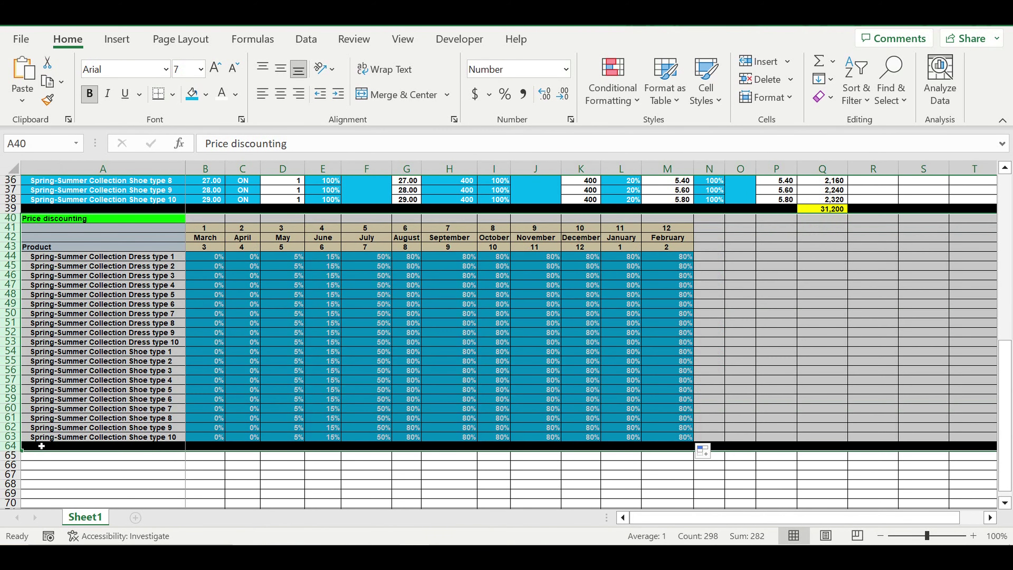
key(ctrl+c)
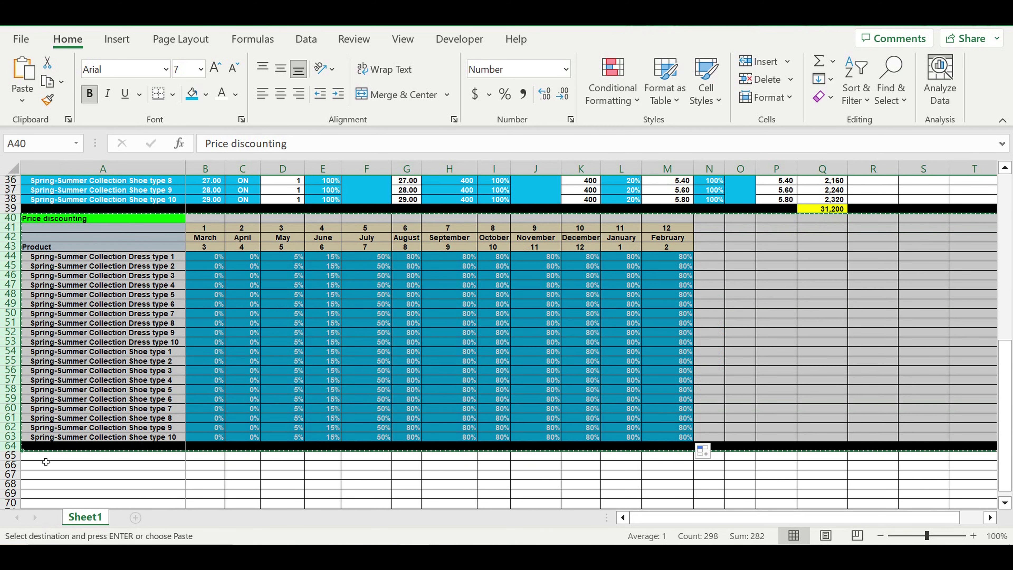
click(46, 457)
key(ctrl+v)
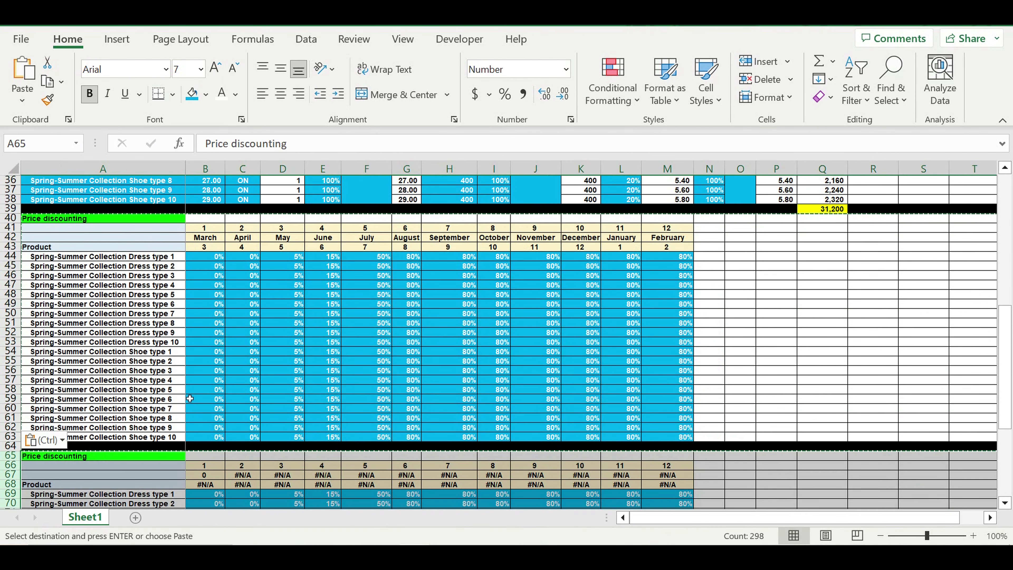
Retitle the copied section in A65 as "Pricing ($/unit)" and give the title cell a standard green fill
scroll(190, 399, down, 3)
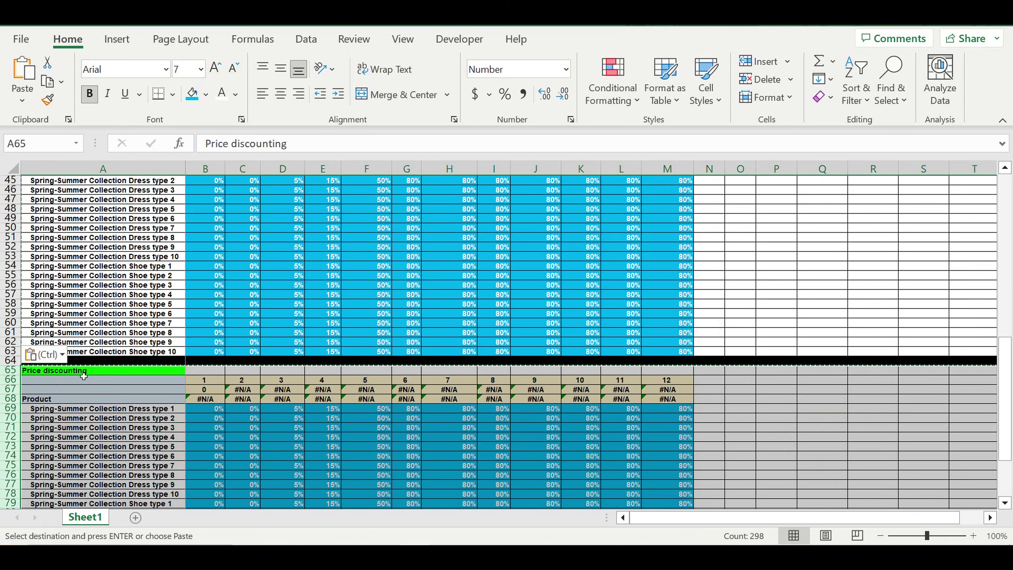
click(83, 375)
text(Productricing ($/unit)
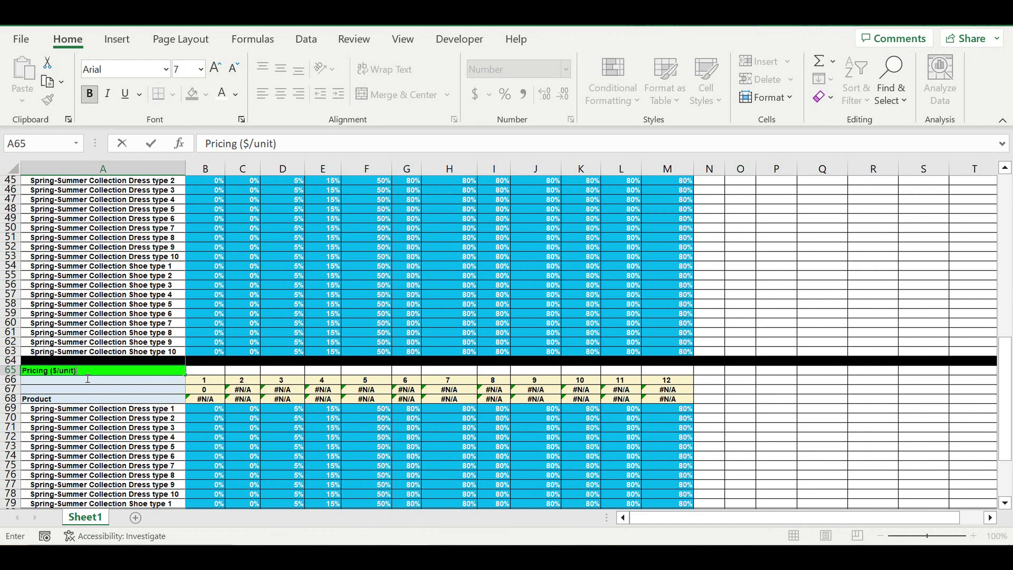
key(ctrl+Return)
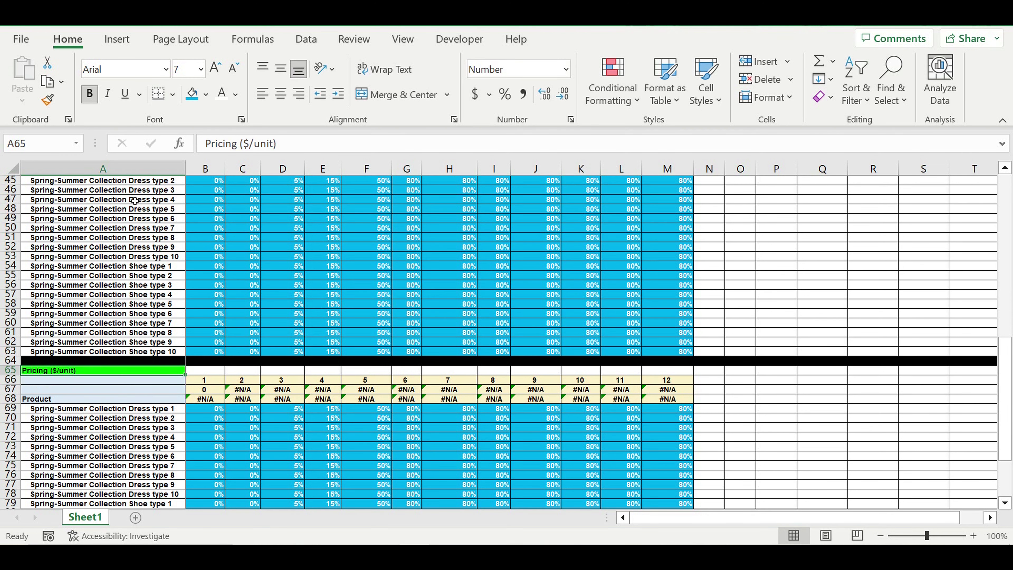
click(206, 95)
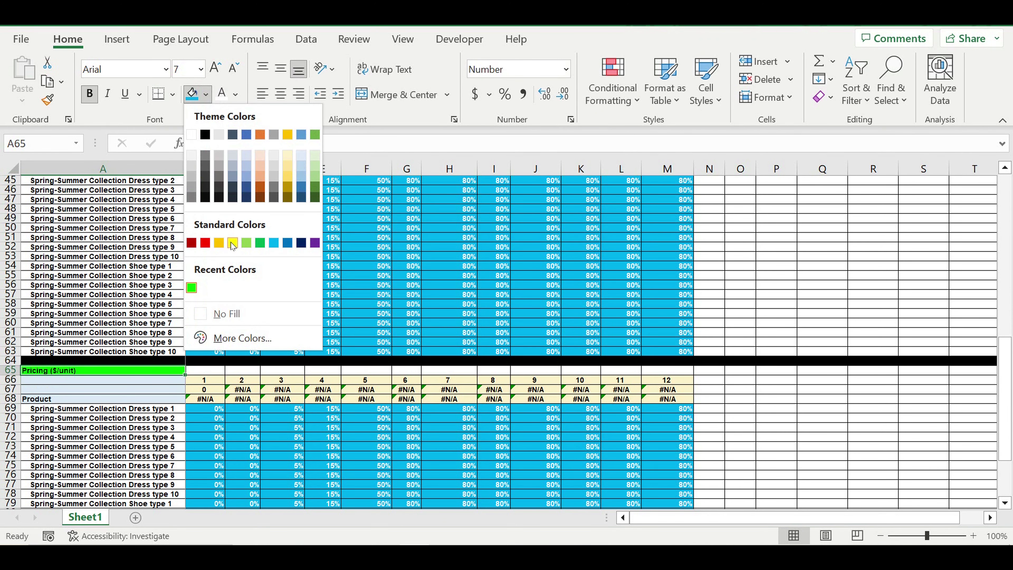
click(260, 243)
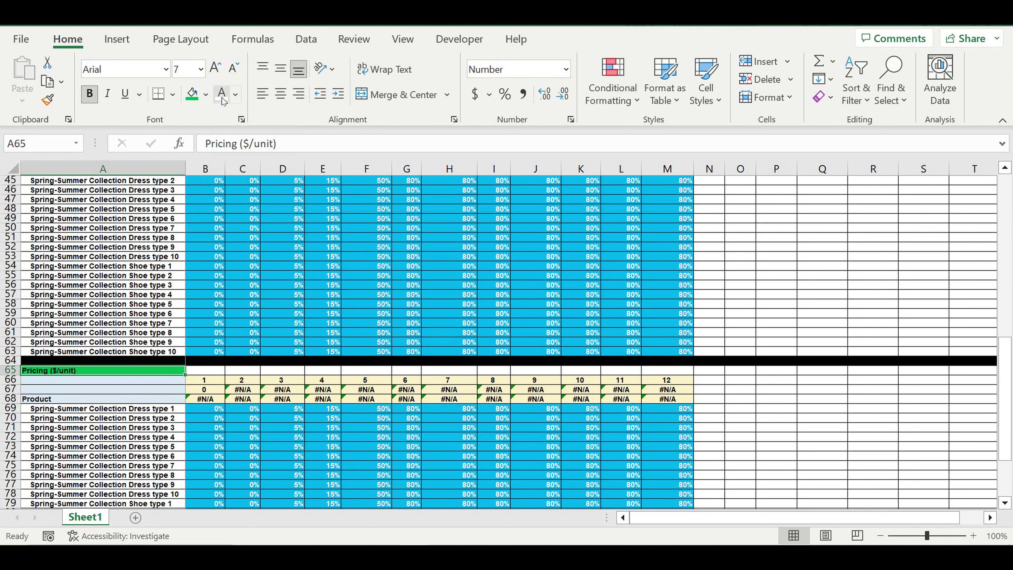
Set B66 to =B41 and fill the reference through the month header range B66:M68
click(218, 381)
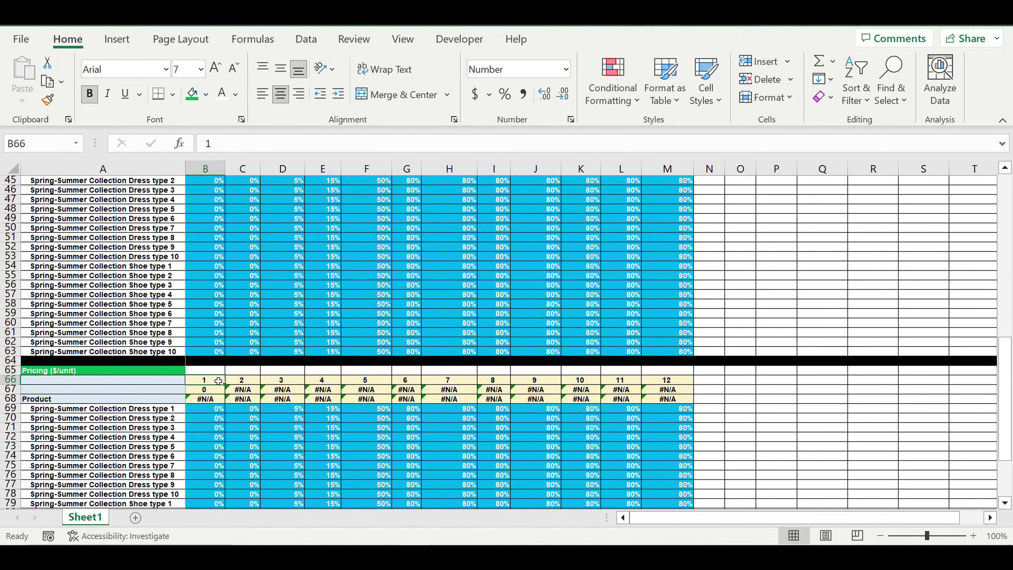
text(=)
scroll(247, 383, up, 4)
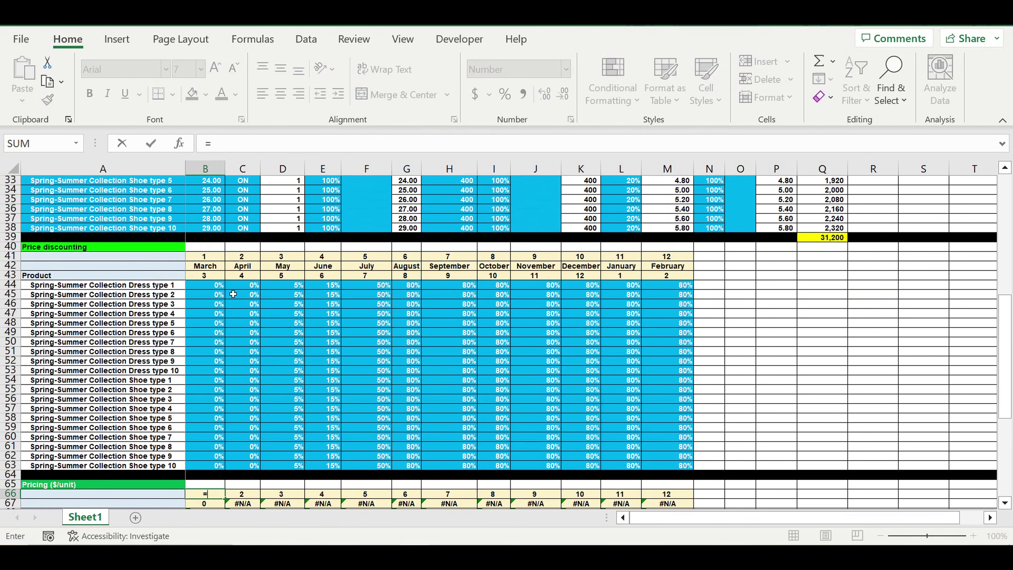
click(200, 260)
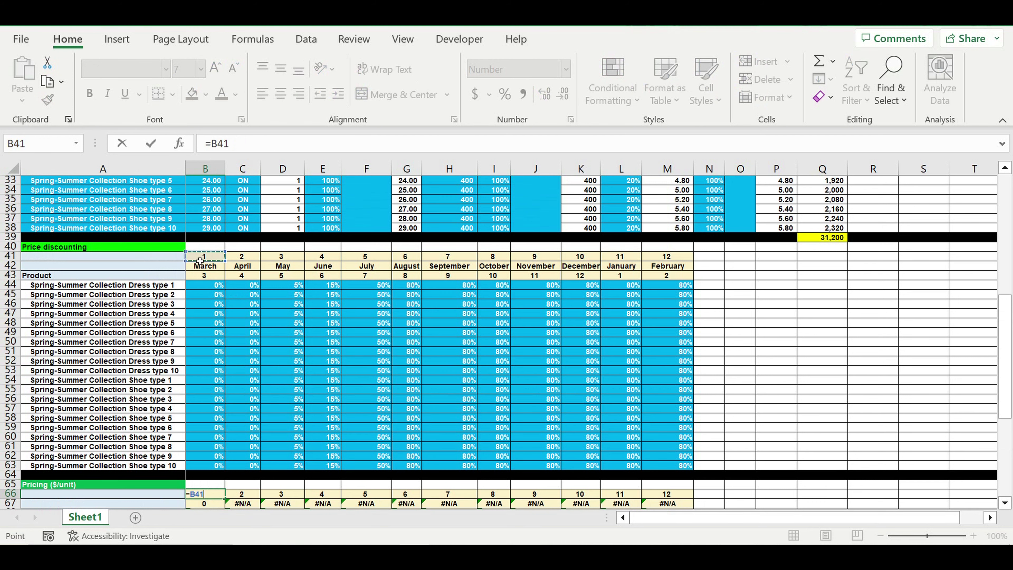
key(Return)
scroll(363, 399, down, 3)
click(217, 409)
drag(227, 416, 697, 427)
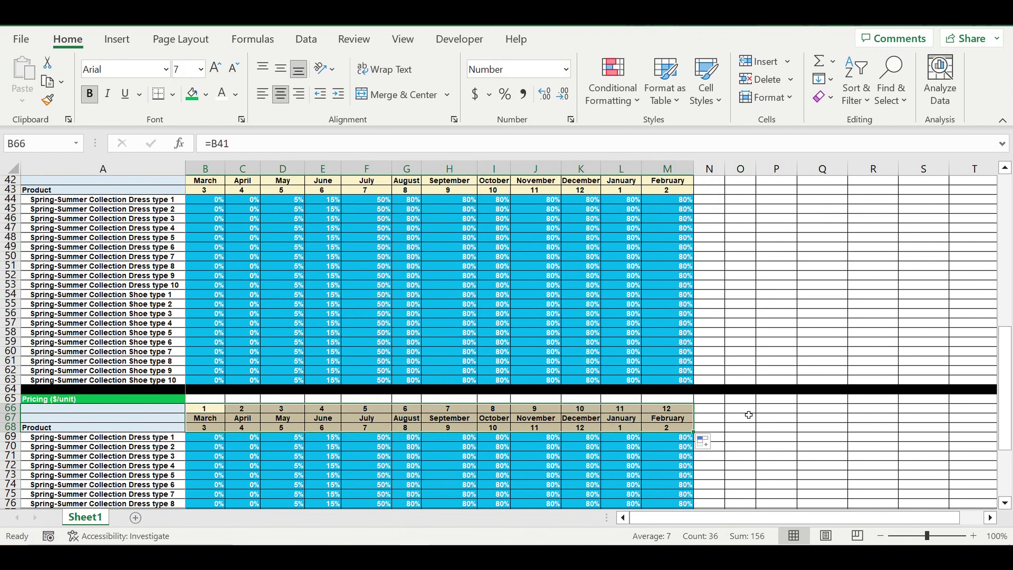
click(771, 447)
Link the first product name in A69 to A44 and fill the reference down to A88
click(73, 437)
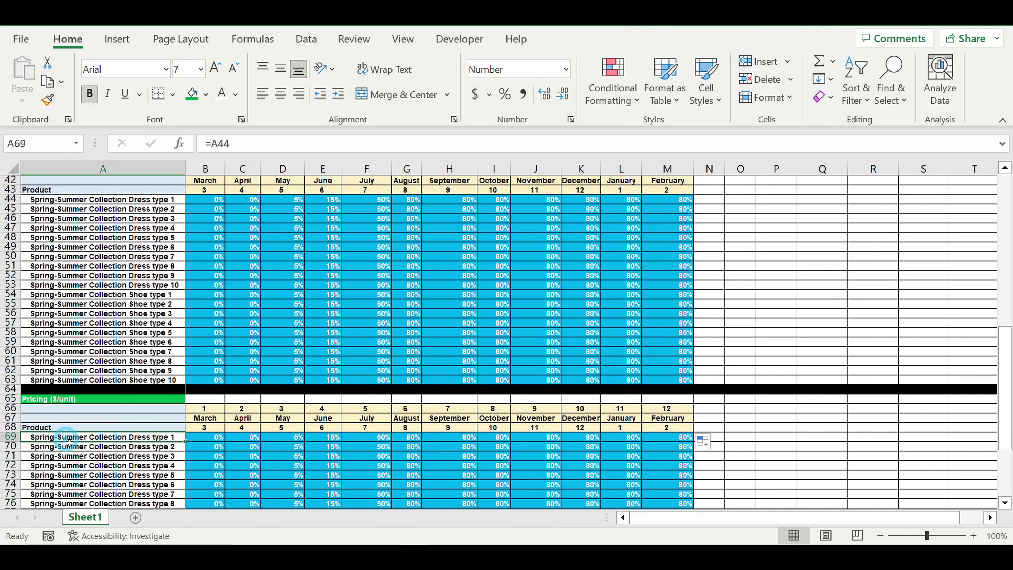
text(=)
scroll(58, 289, up, 3)
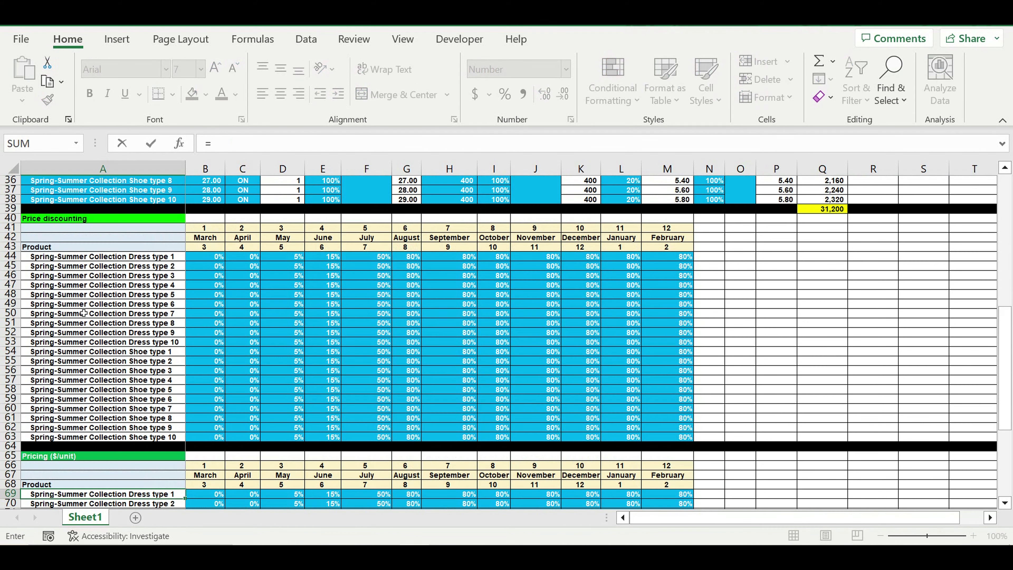
click(58, 289)
key(Return)
scroll(172, 378, down, 6)
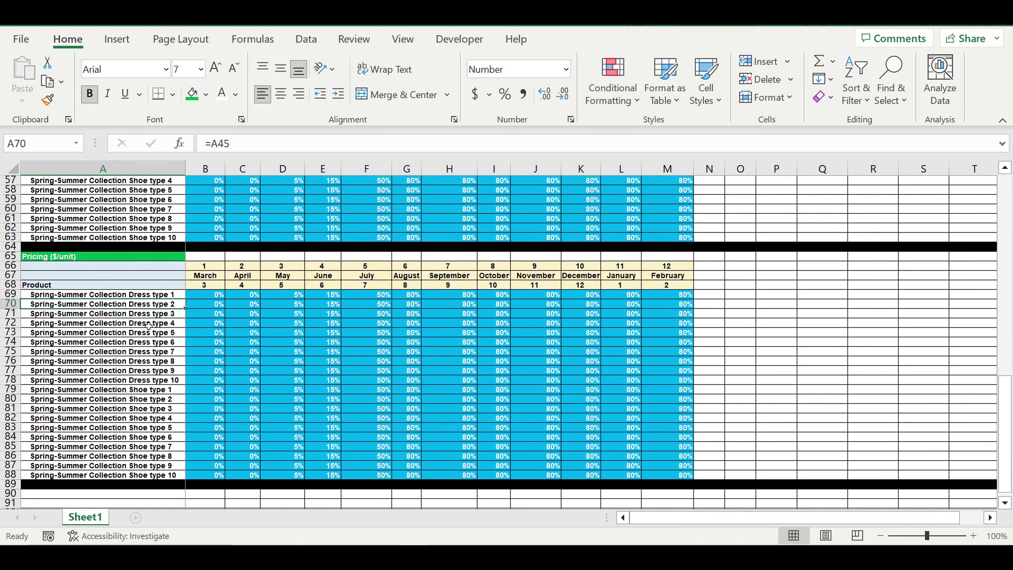
click(159, 297)
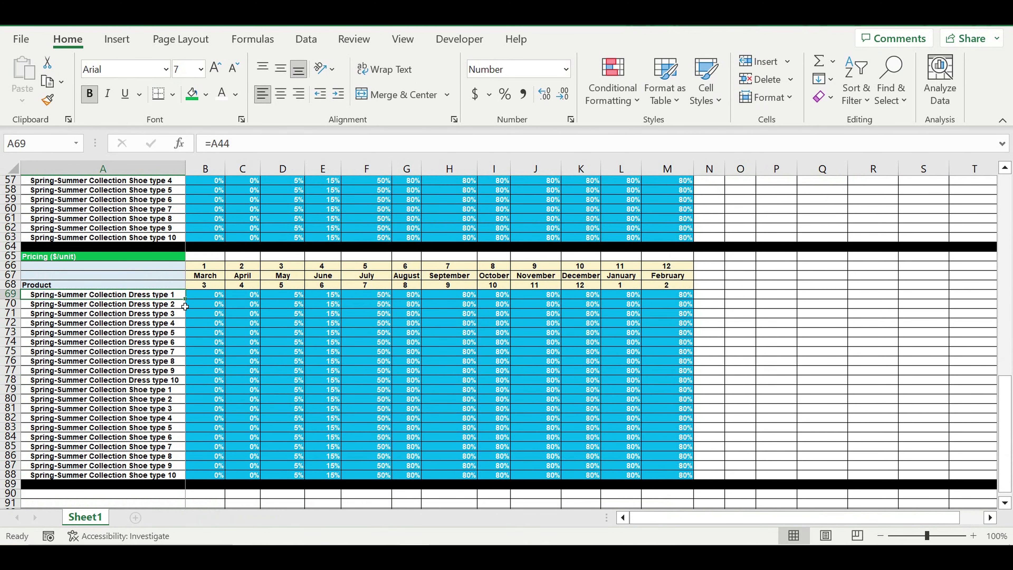
drag(189, 303, 187, 478)
Clear the copied discounts and blue fill from B69:M88 by filling the blank N69:N88 cells over them
drag(318, 451, 327, 431)
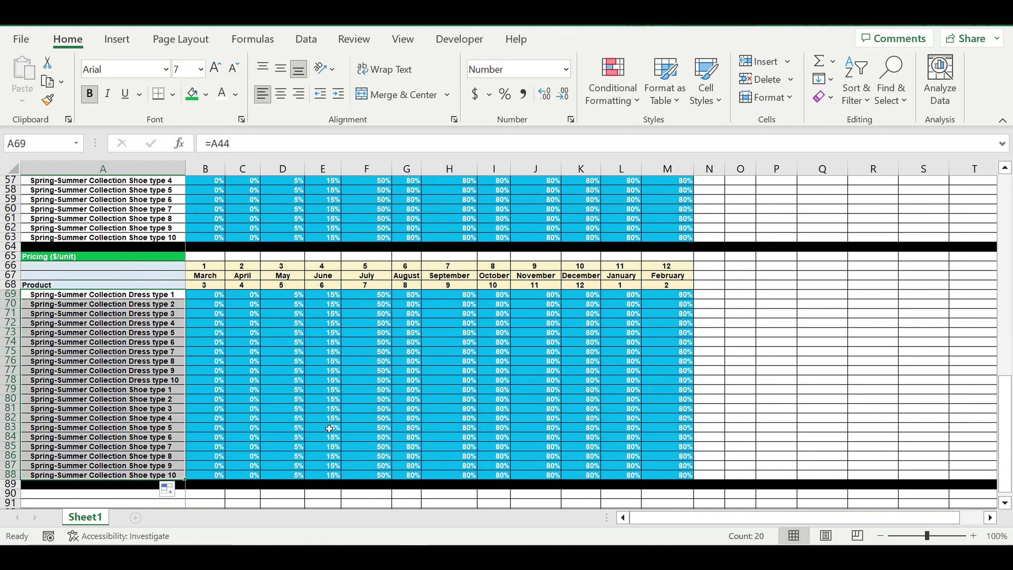
mouse_move(716, 296)
mouse_down()
mouse_move(719, 479)
mouse_move(346, 457)
mouse_move(206, 430)
mouse_up()
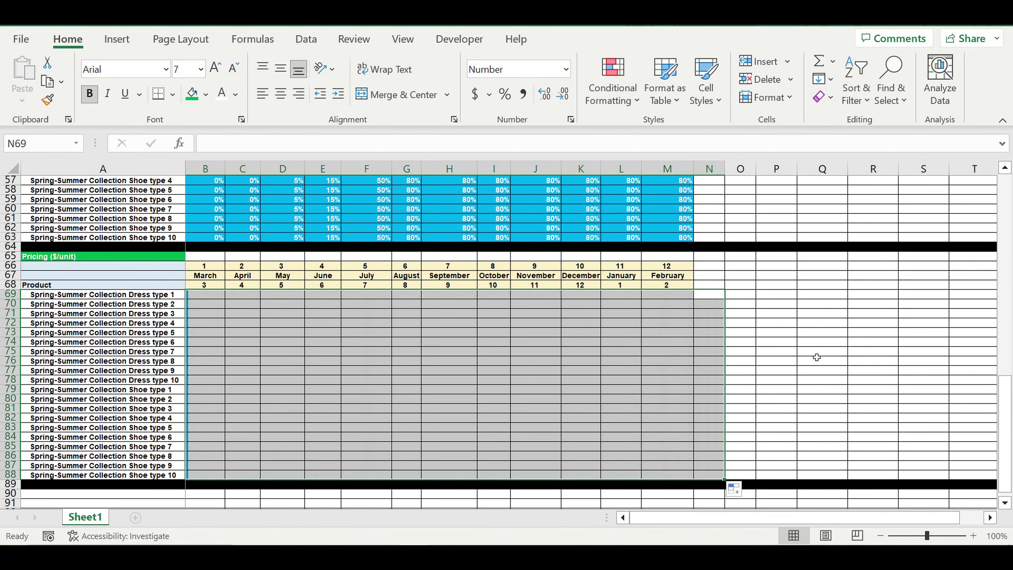
click(817, 355)
Enter the discounted price formula =$G19*(1-B44) in B69 for Dress type 1 in March
click(209, 296)
text(=)
scroll(389, 316, up, 13)
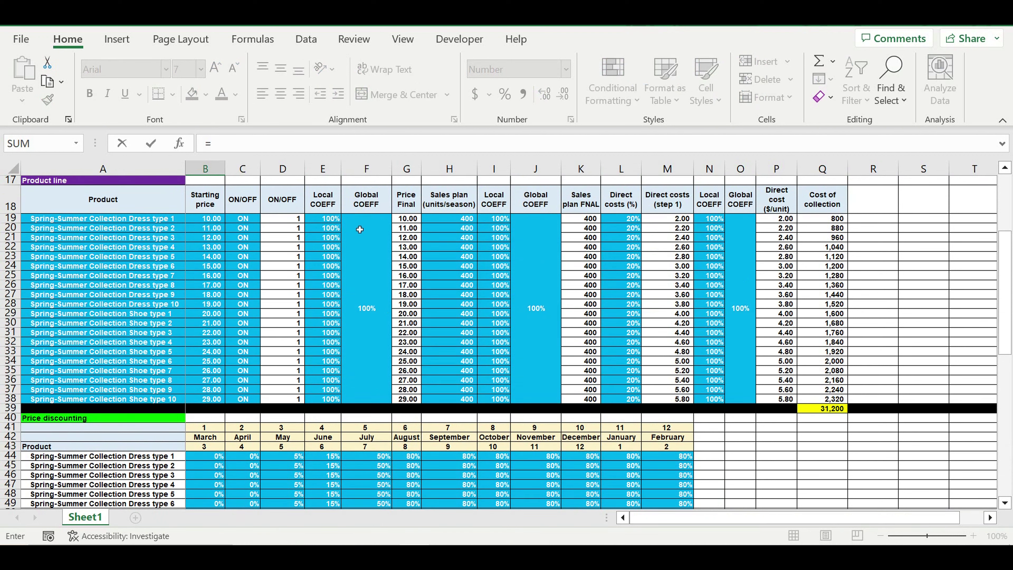
click(410, 219)
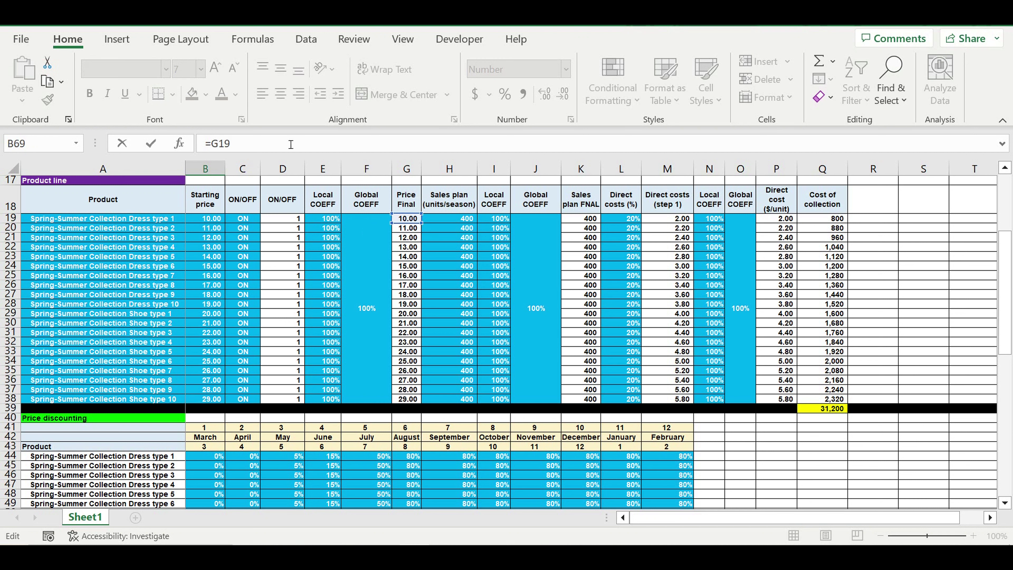
text($)
click(291, 144)
text(1-)
scroll(314, 386, down, 3)
scroll(314, 379, down, 1)
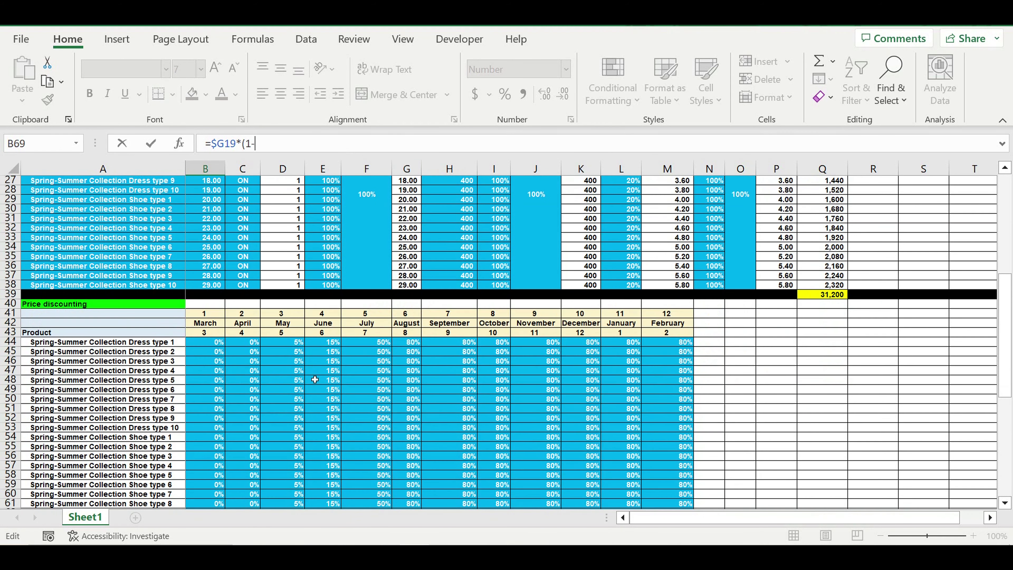
scroll(315, 379, down, 1)
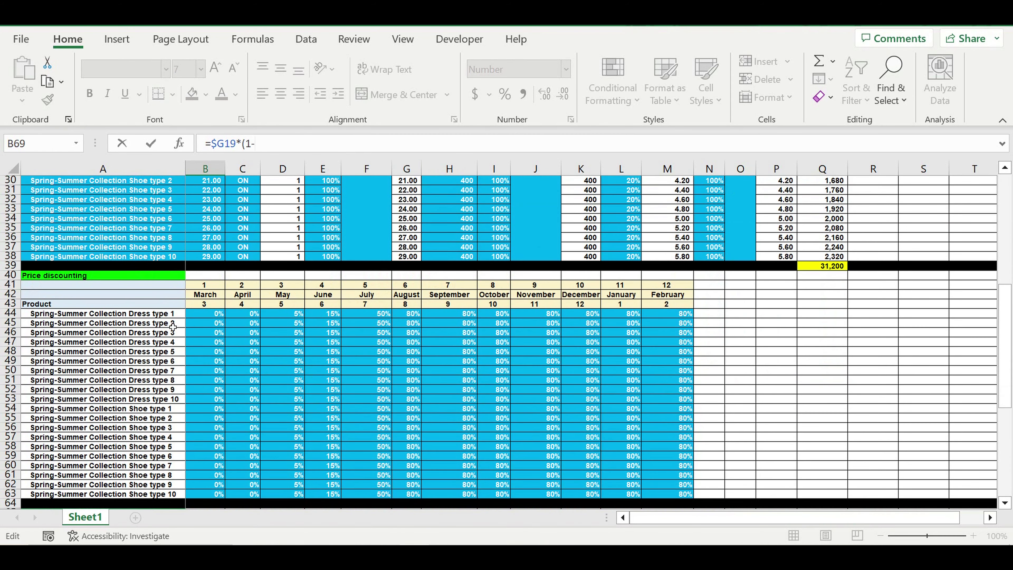
click(204, 318)
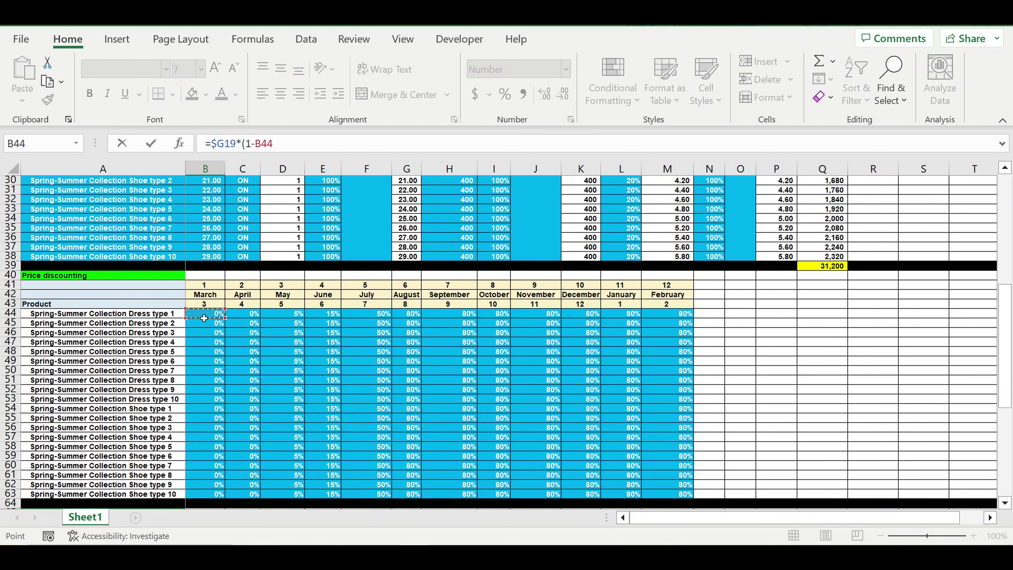
text())
key(Return)
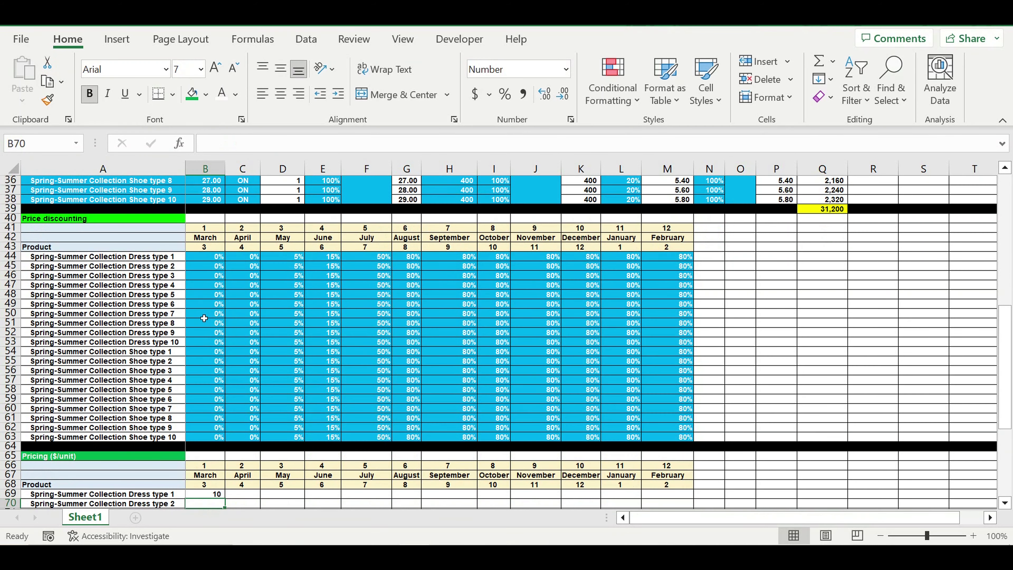
Fill the B69 price formula across all months and down all products to M88
scroll(261, 354, down, 3)
scroll(261, 354, down, 3)
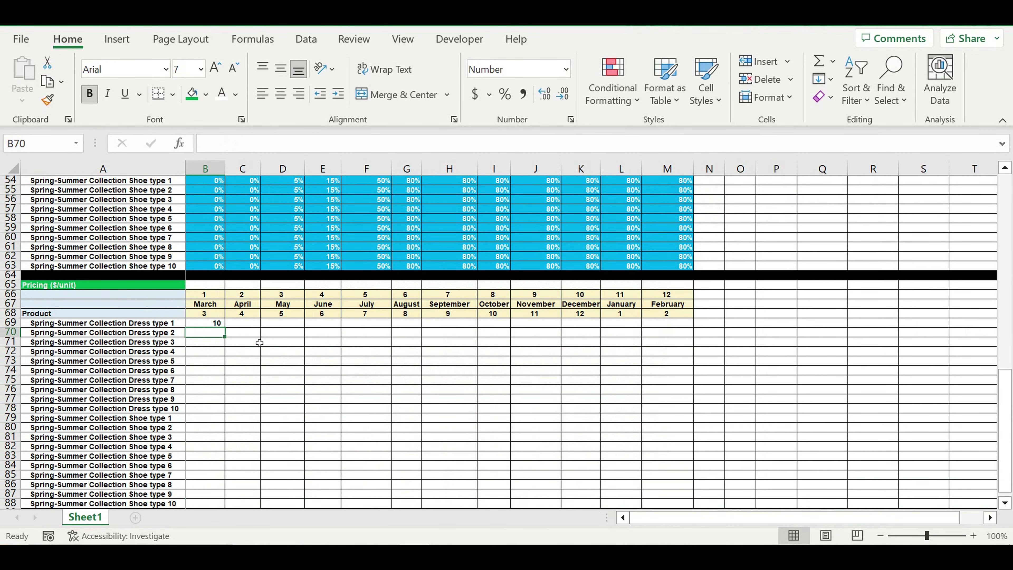
scroll(259, 343, down, 2)
click(206, 265)
drag(227, 274, 685, 405)
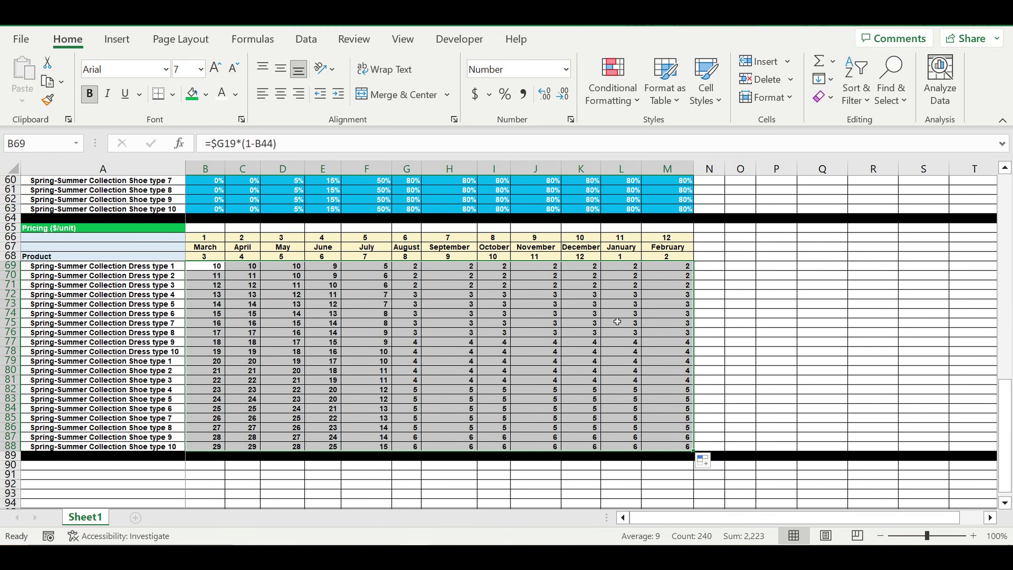
Show the prices in B69:M88 with two decimal places
click(544, 95)
click(544, 94)
click(758, 278)
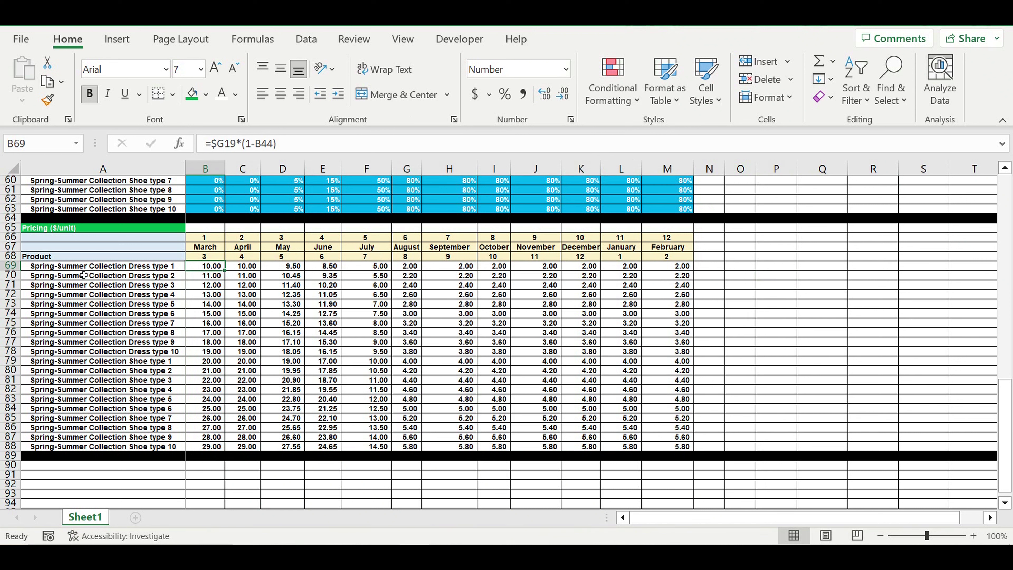
click(51, 270)
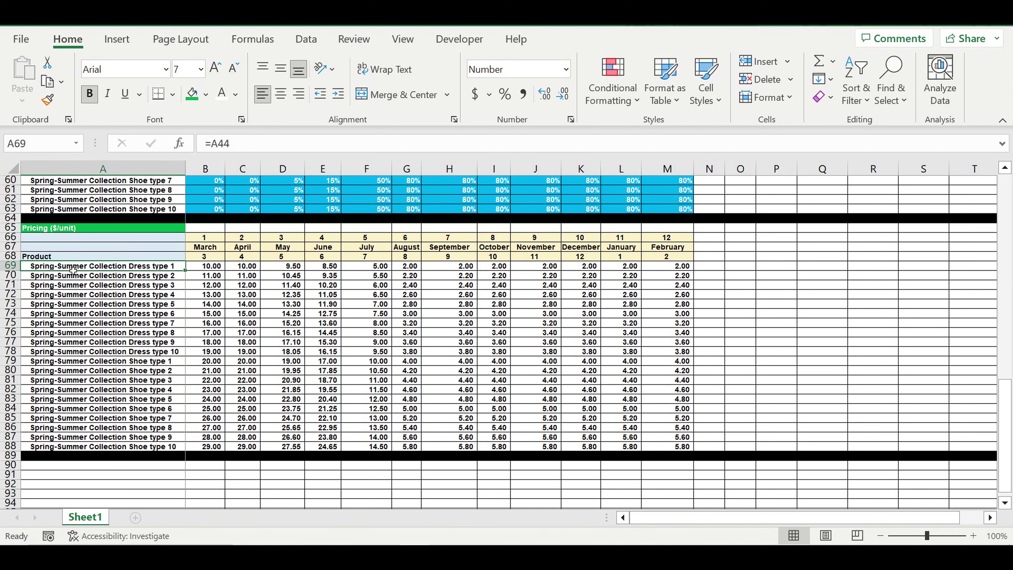
Examine the Dress type 1 prices and formulas across the months in row 69, and its February discount in M44
click(295, 266)
click(324, 268)
click(377, 267)
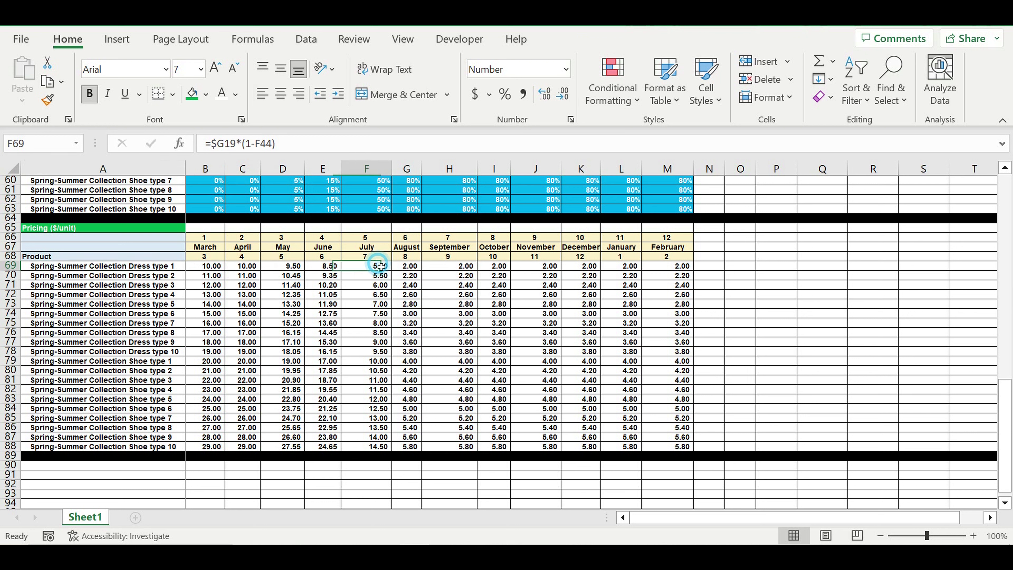
click(410, 270)
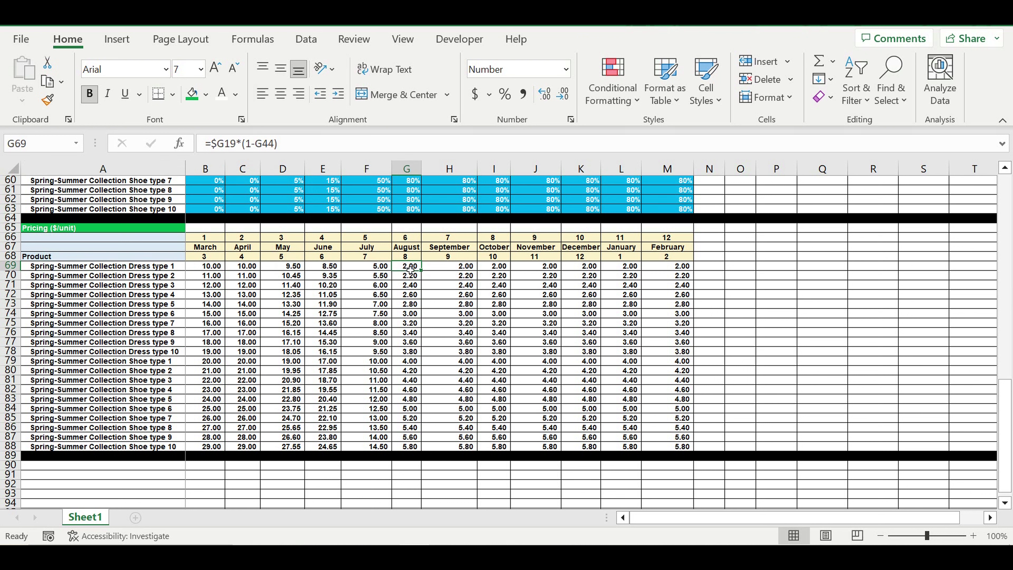
click(443, 268)
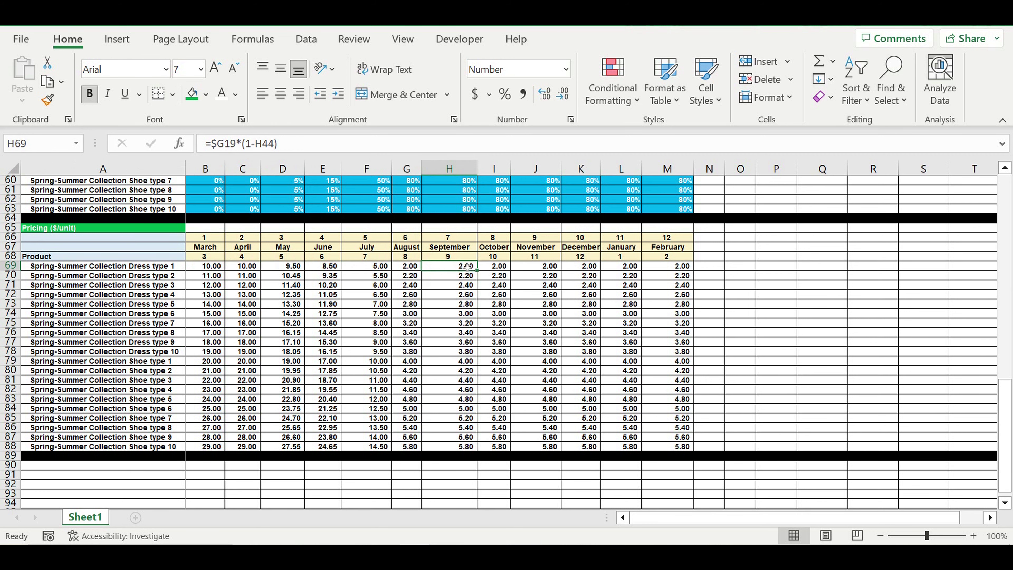
click(491, 273)
click(572, 269)
click(668, 267)
scroll(737, 310, up, 3)
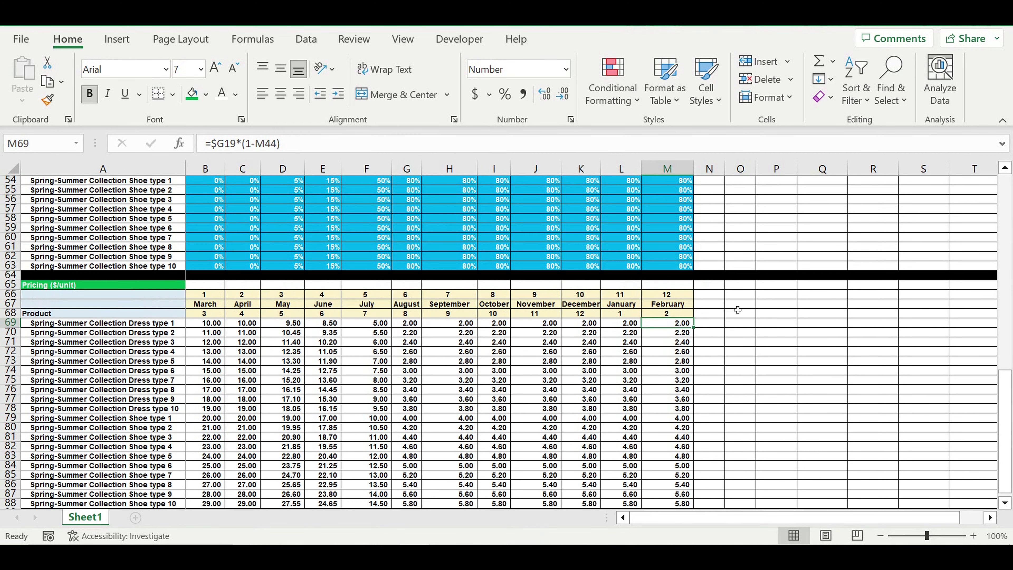
scroll(738, 309, up, 3)
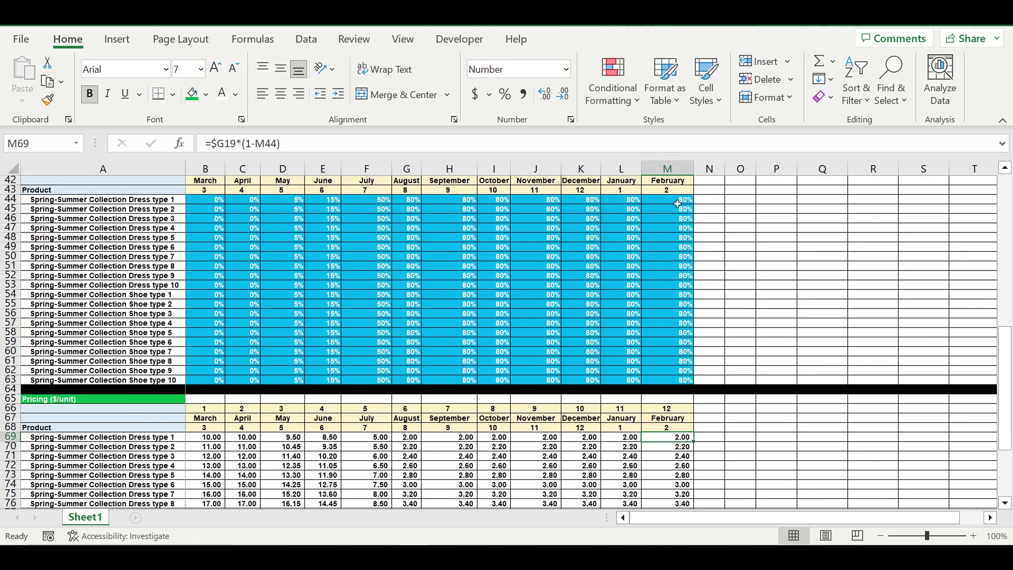
click(677, 199)
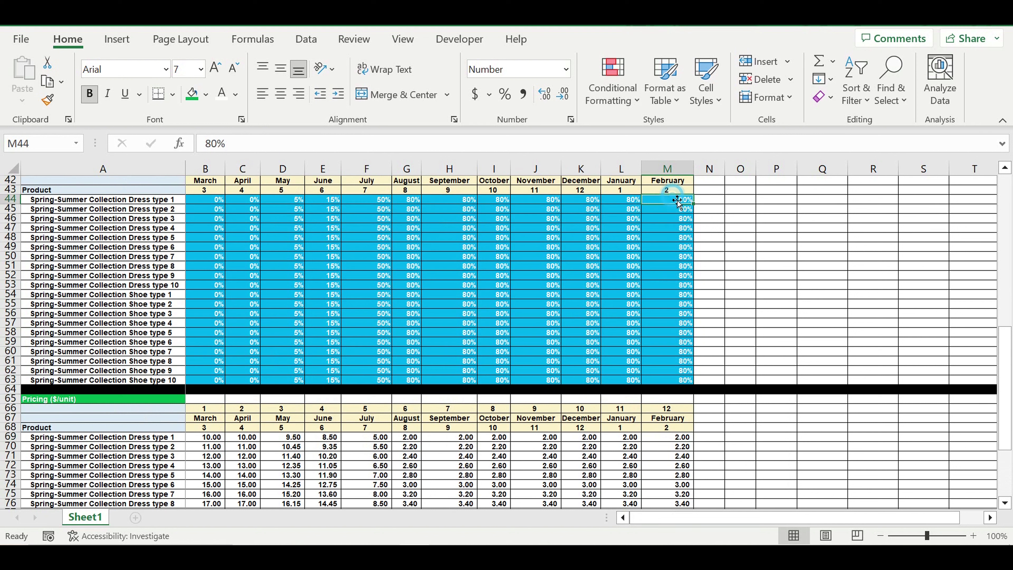
Cross-check Dress type 1's discounted price with a temporary formula =G19*0.2 in O69, and clear that cell after reading it
click(738, 439)
text(=)
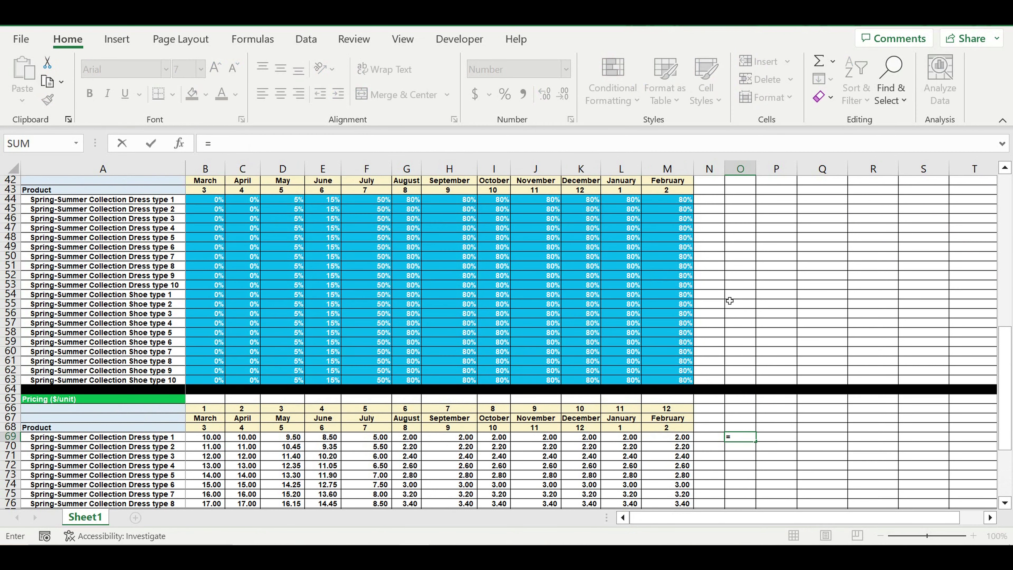
scroll(674, 238, up, 9)
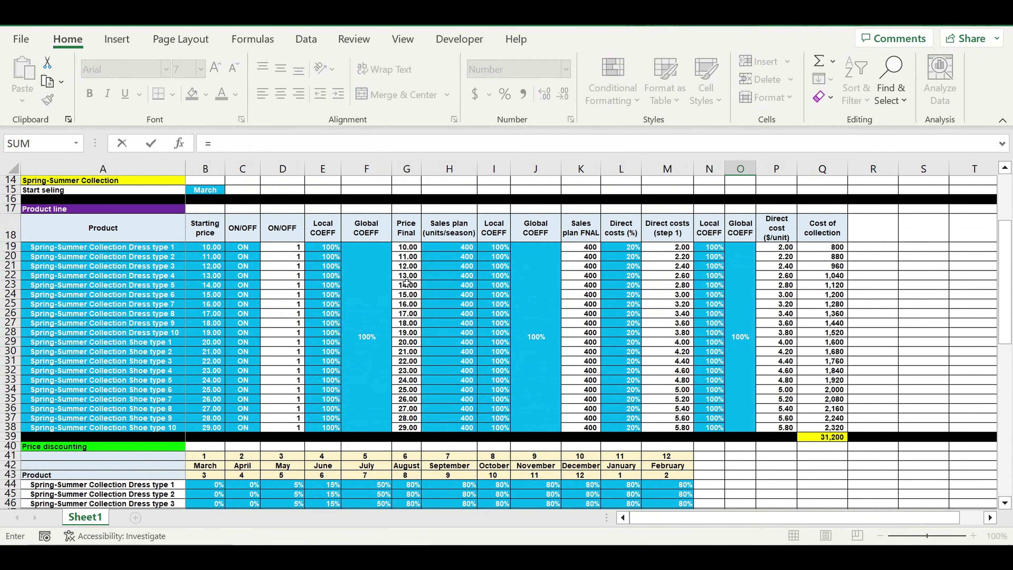
click(419, 249)
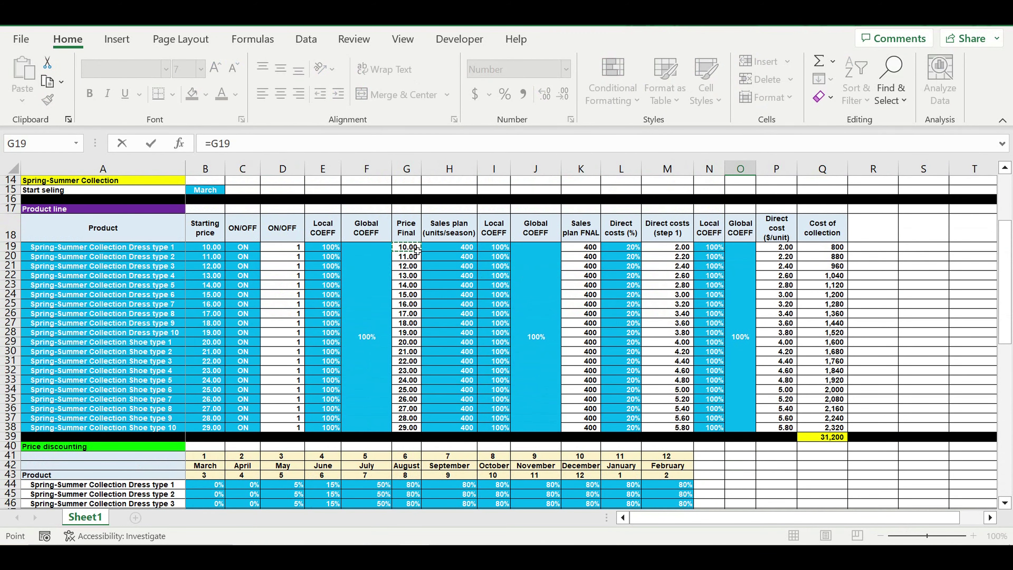
text(*0.2)
key(Return)
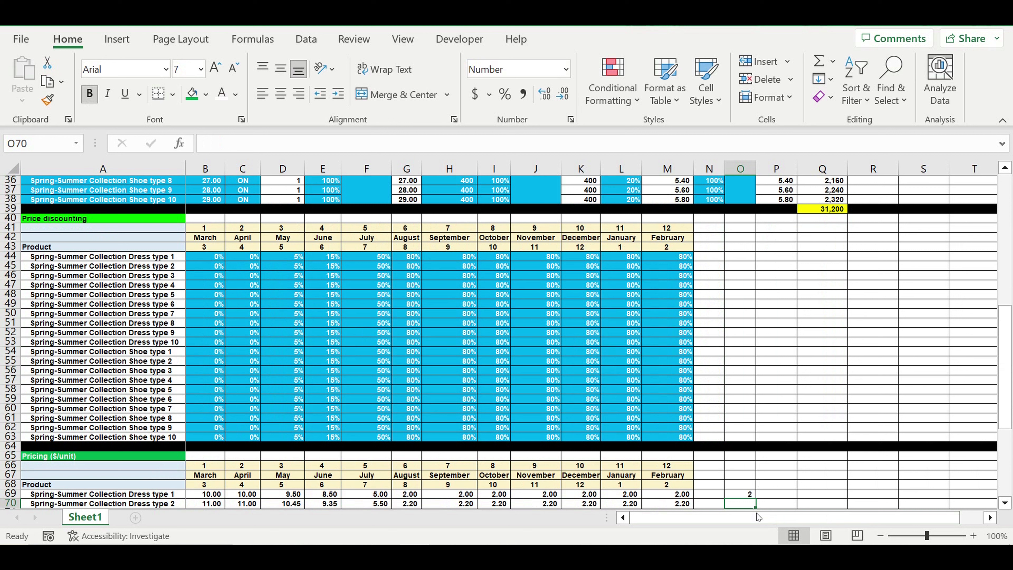
click(738, 496)
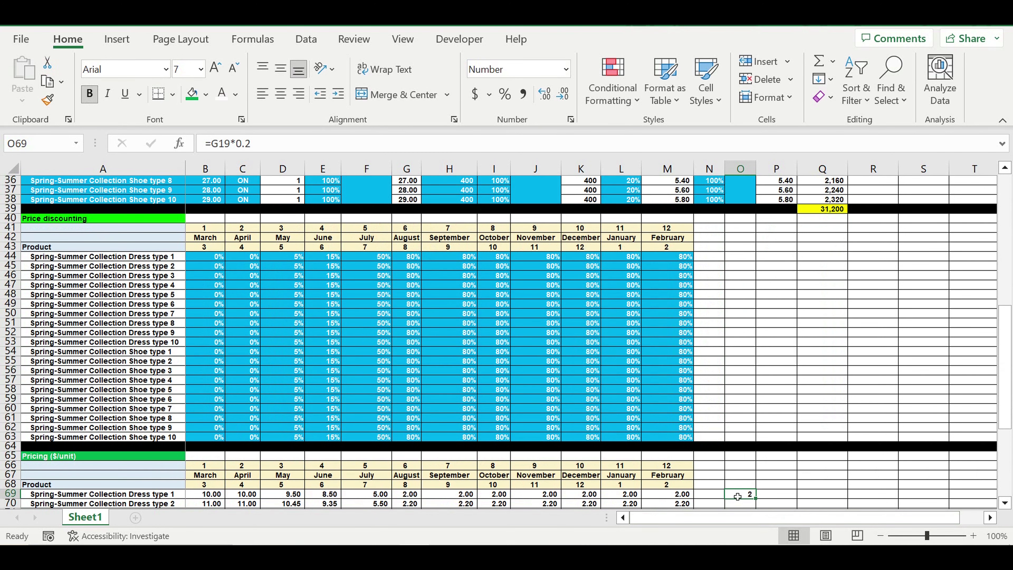
key(Delete)
Review the monthly unit prices of the dress and shoe types in the Pricing ($/unit) section
scroll(546, 466, down, 2)
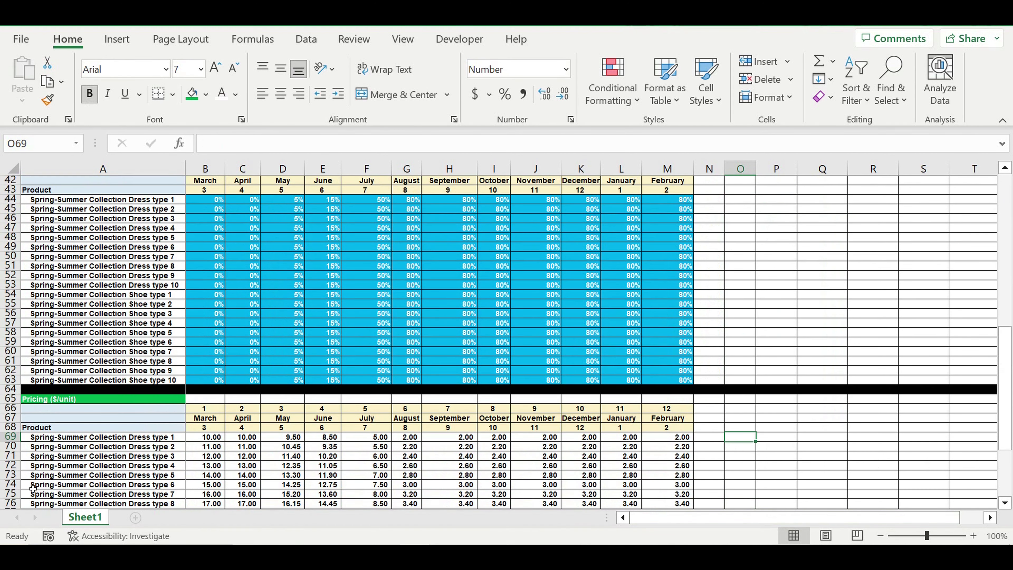
click(95, 438)
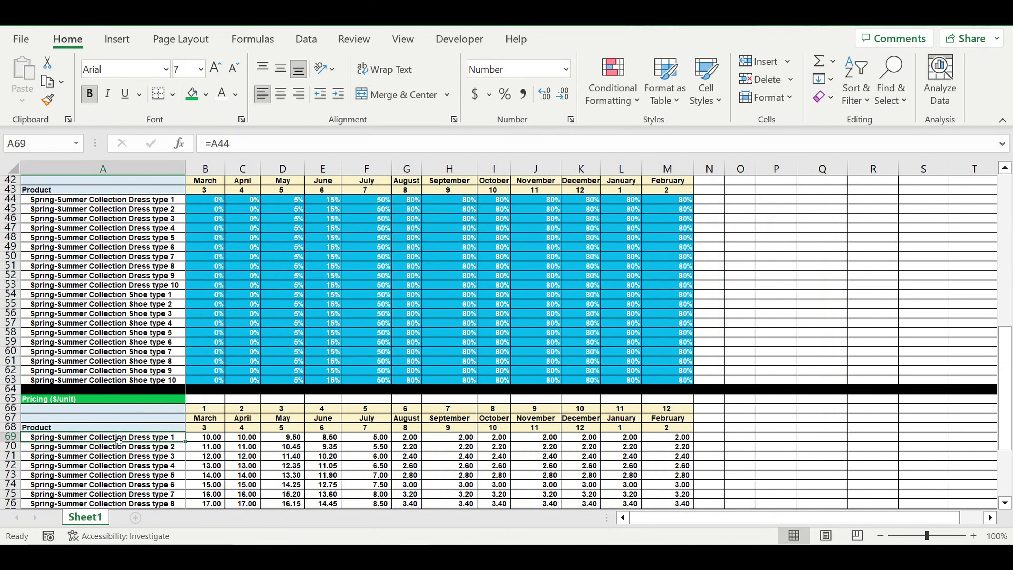
click(776, 427)
scroll(776, 426, down, 4)
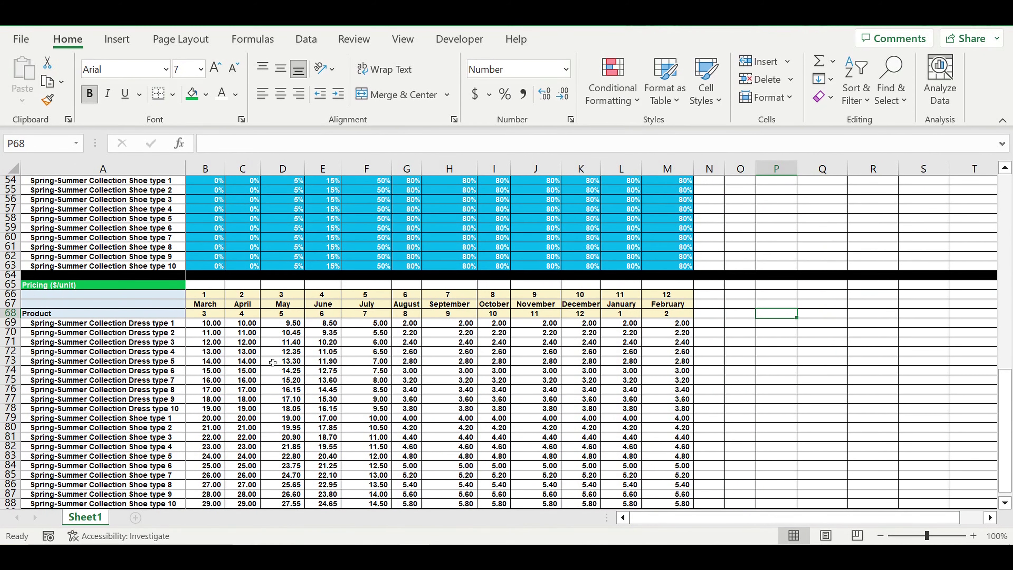
drag(209, 324, 705, 462)
click(788, 422)
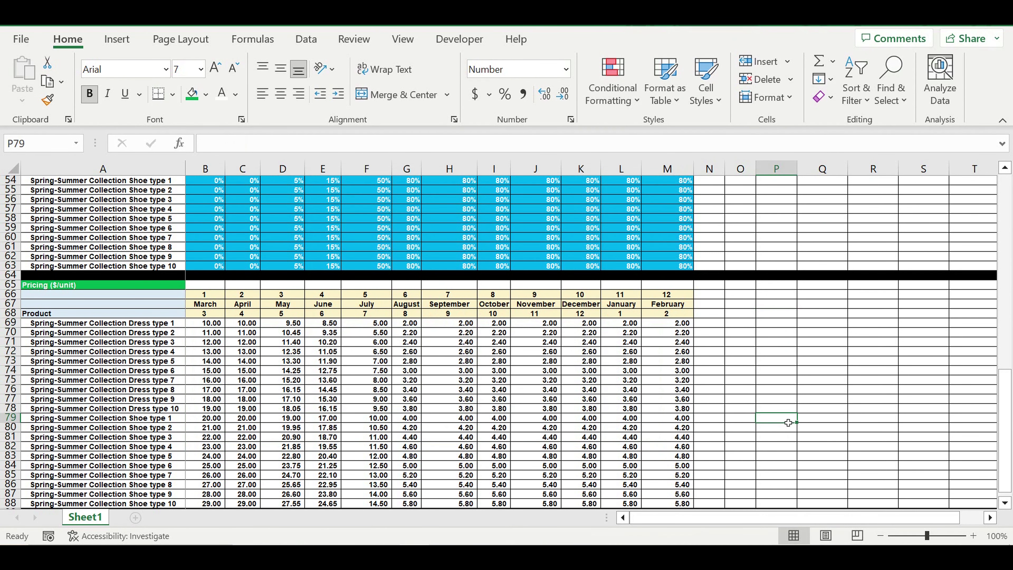
click(763, 354)
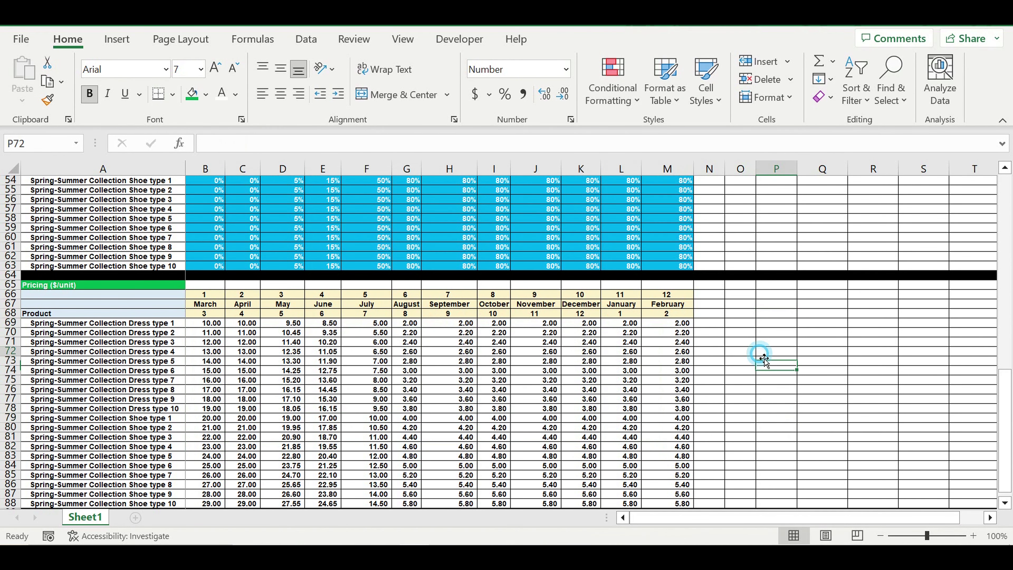
scroll(765, 360, down, 2)
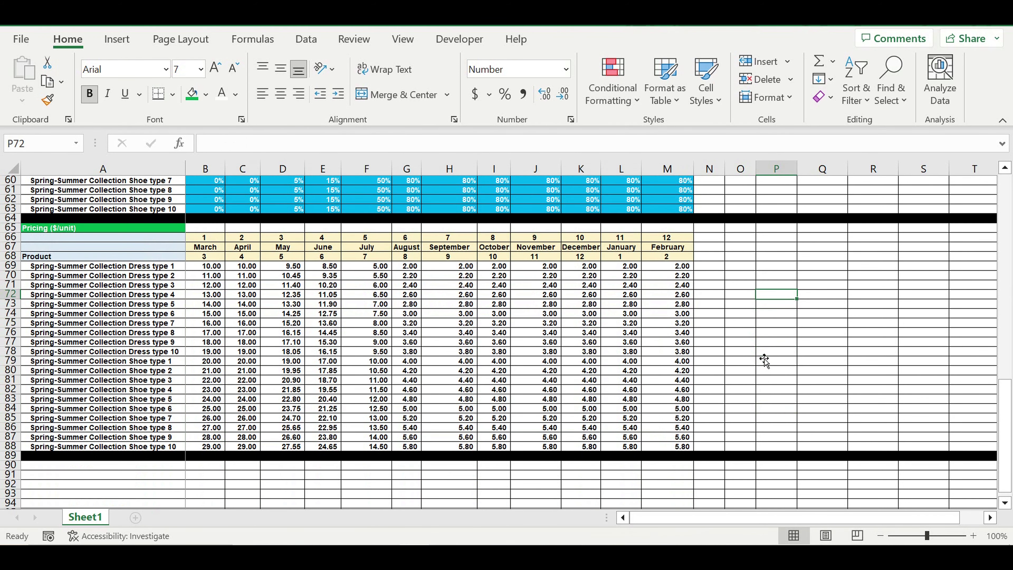